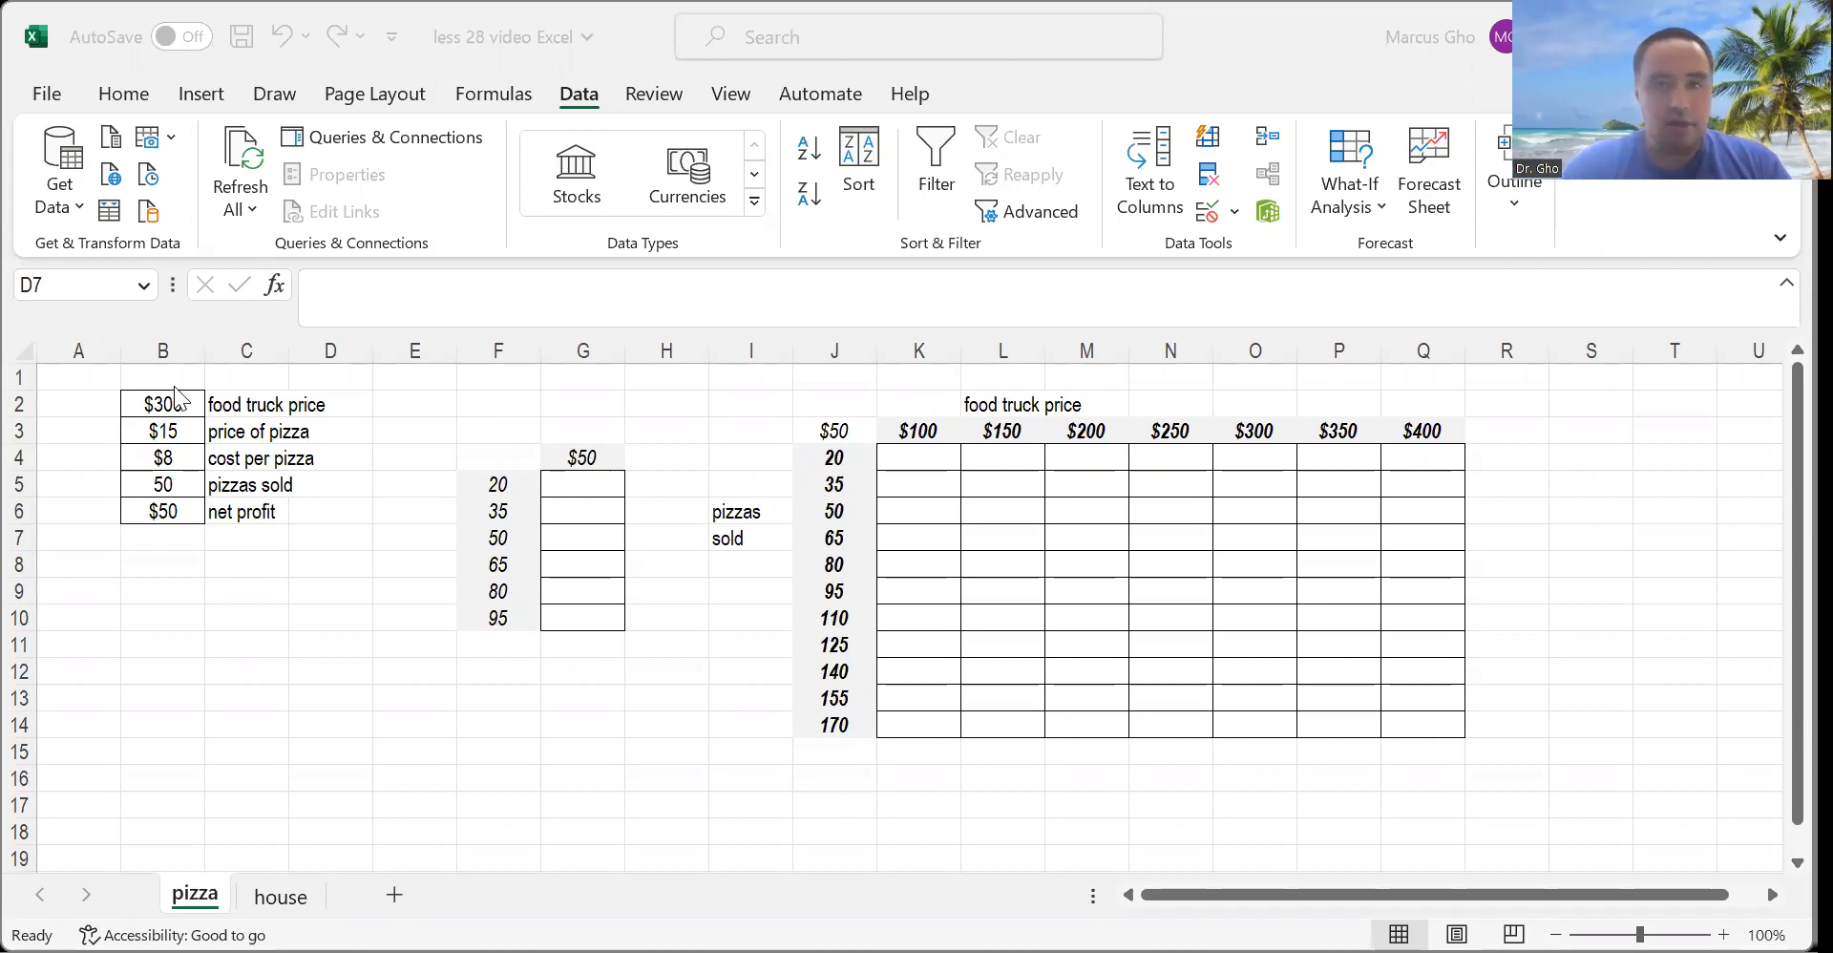
Examine the food truck price, pizza price, cost and pizzas sold inputs and the net profit formula in B6.
mouse_move(88, 434)
mouse_down()
mouse_move(217, 387)
mouse_move(162, 413)
mouse_move(195, 441)
mouse_move(146, 399)
mouse_move(181, 441)
mouse_move(159, 482)
mouse_move(189, 455)
mouse_move(134, 489)
mouse_move(175, 478)
mouse_up()
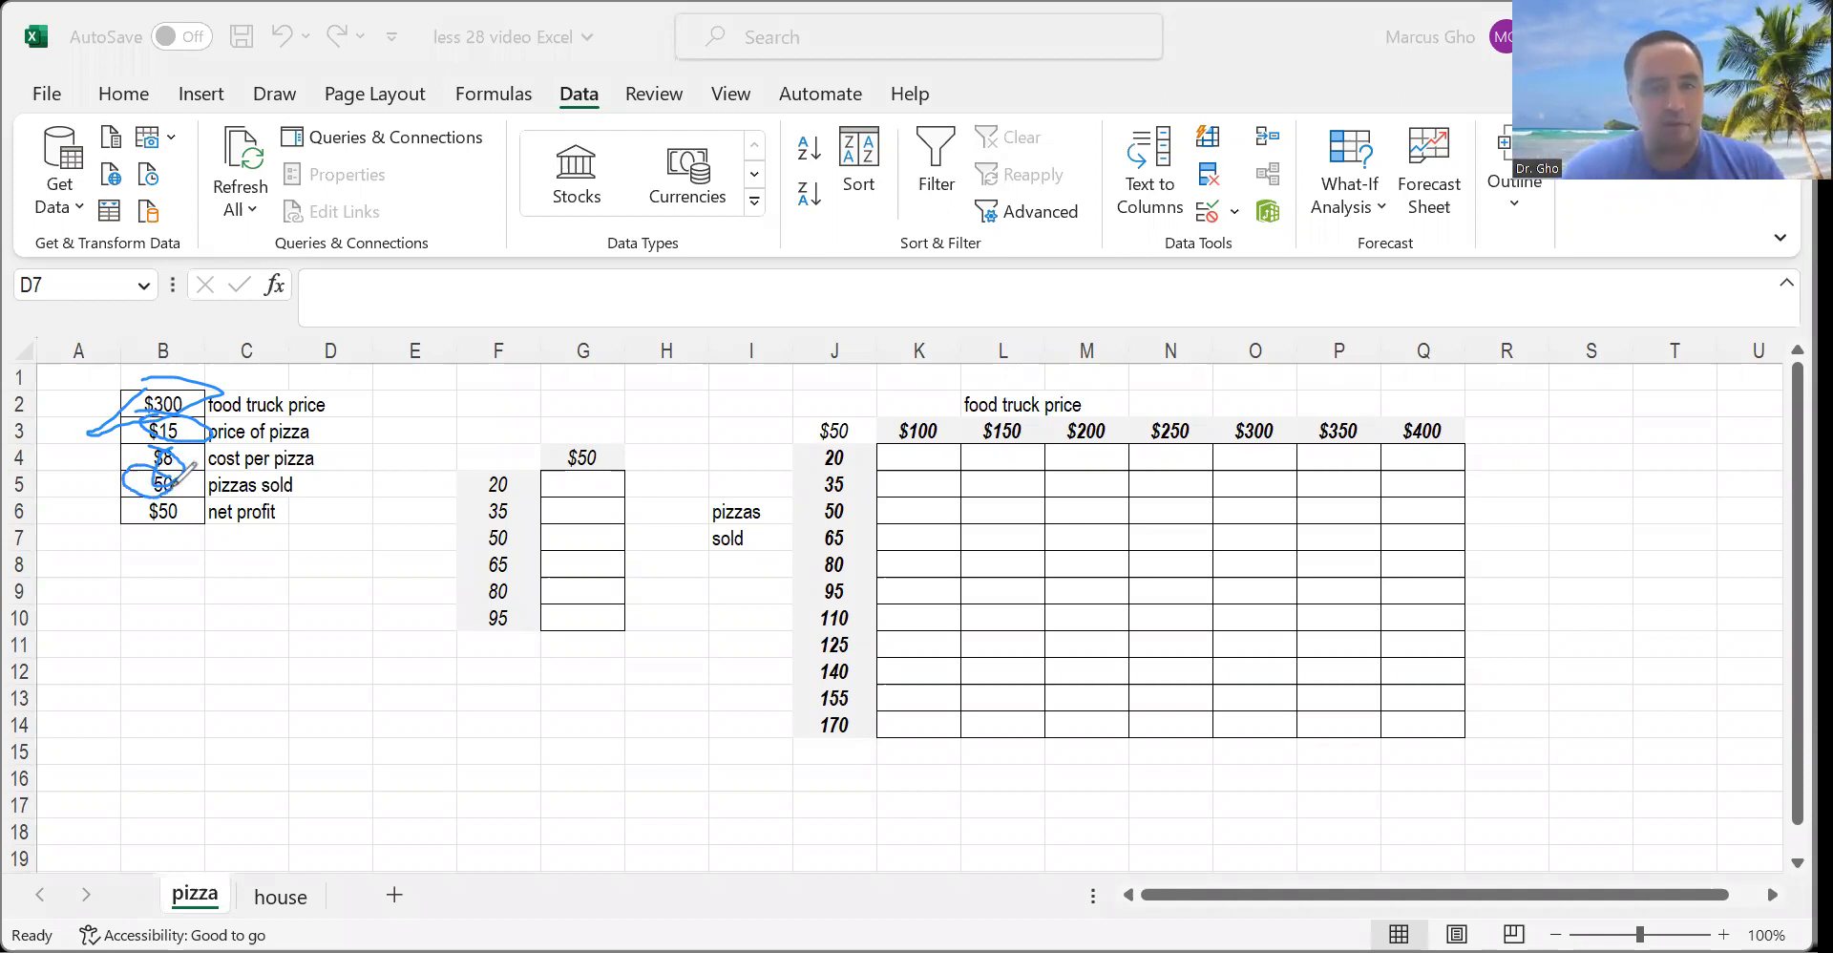
mouse_move(196, 489)
mouse_down()
mouse_move(118, 514)
mouse_move(162, 524)
mouse_up()
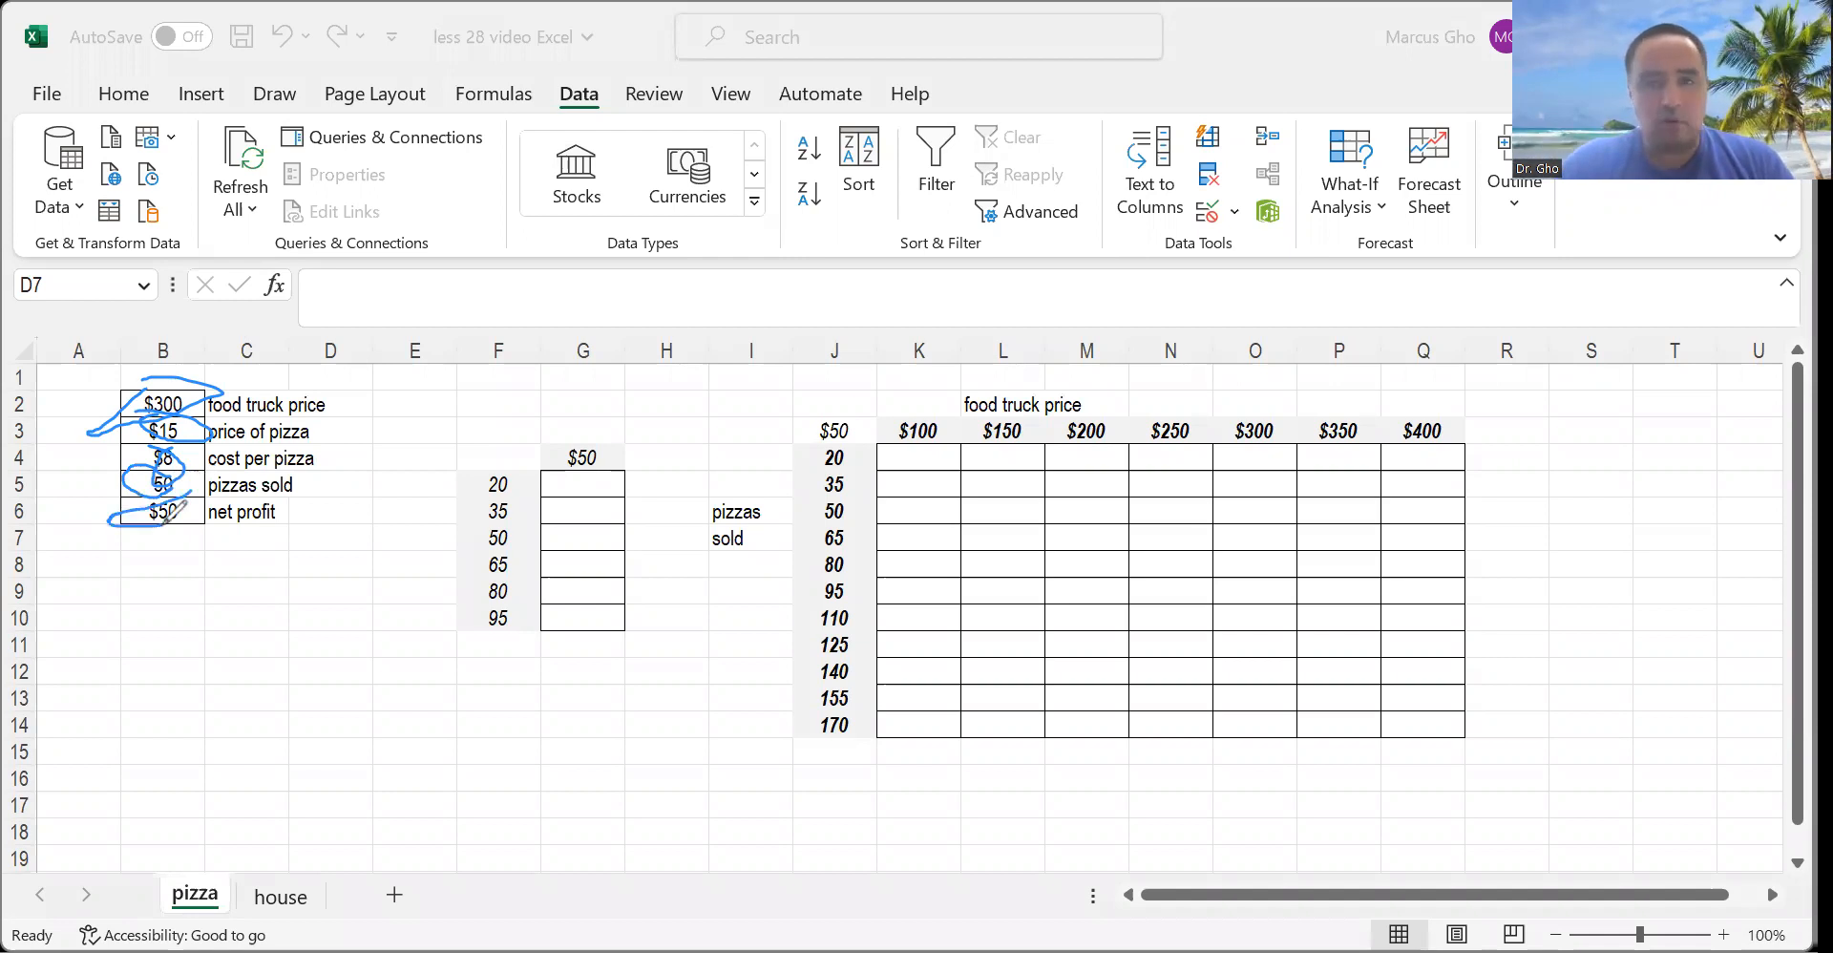
click(656, 338)
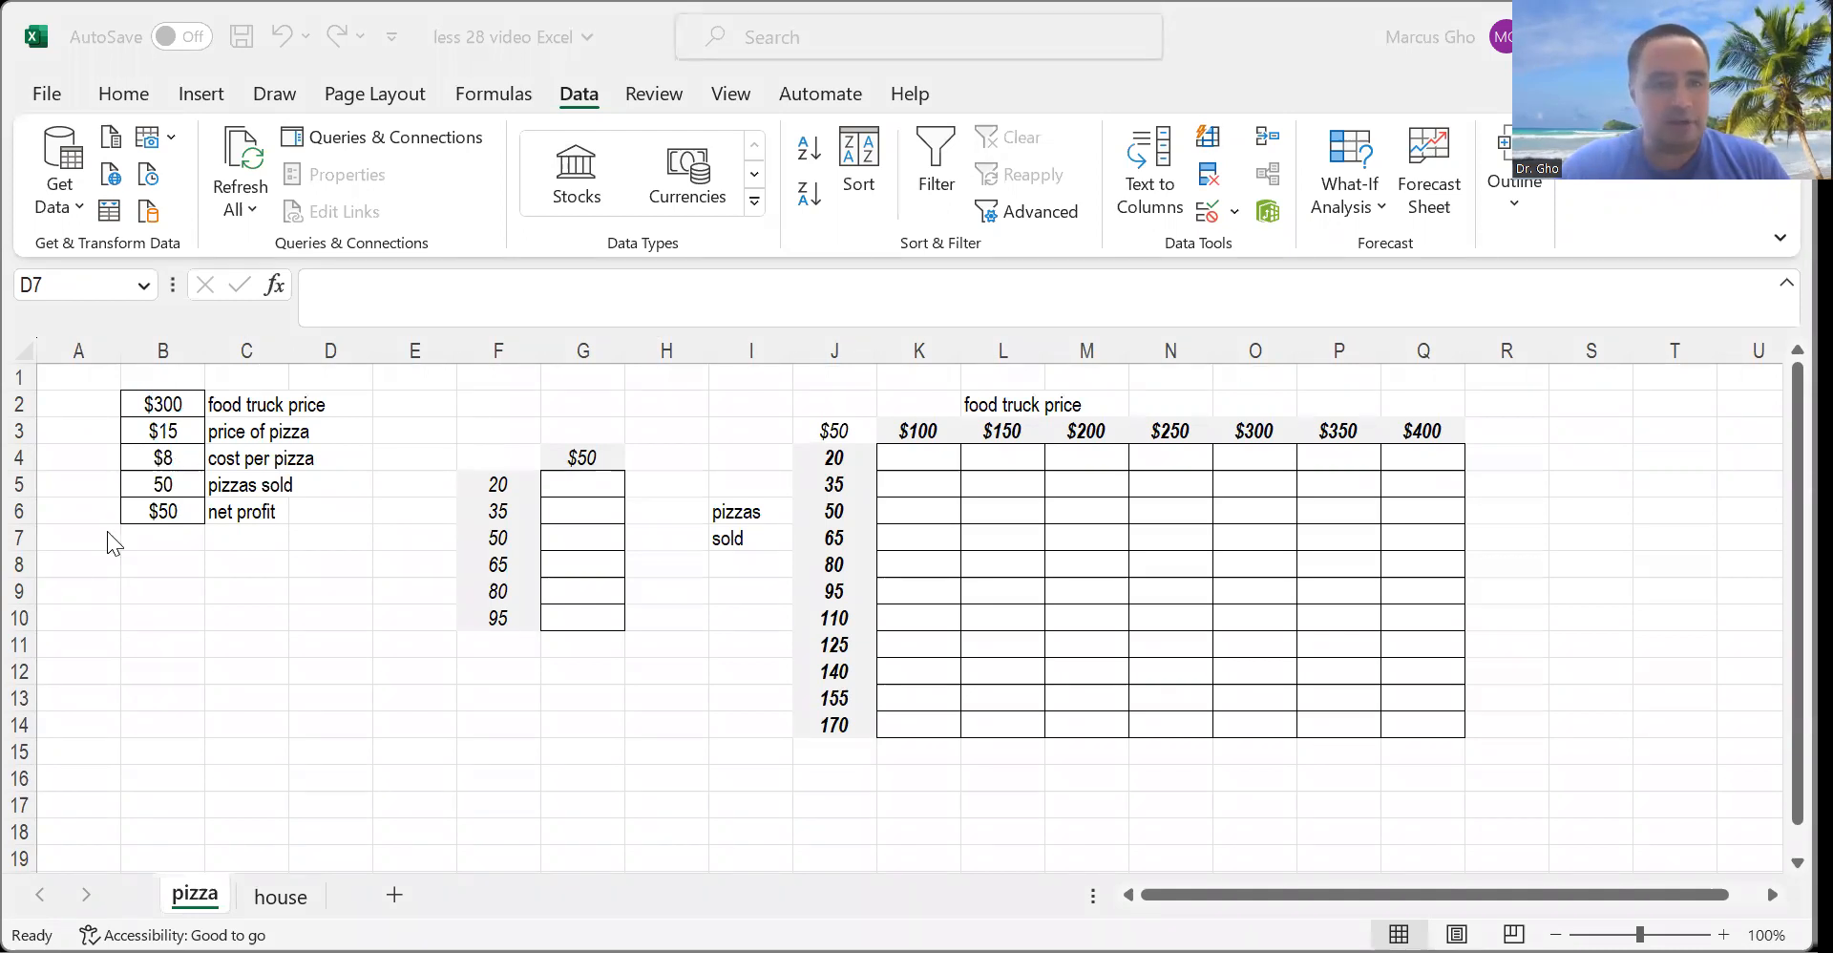
click(165, 509)
click(165, 509)
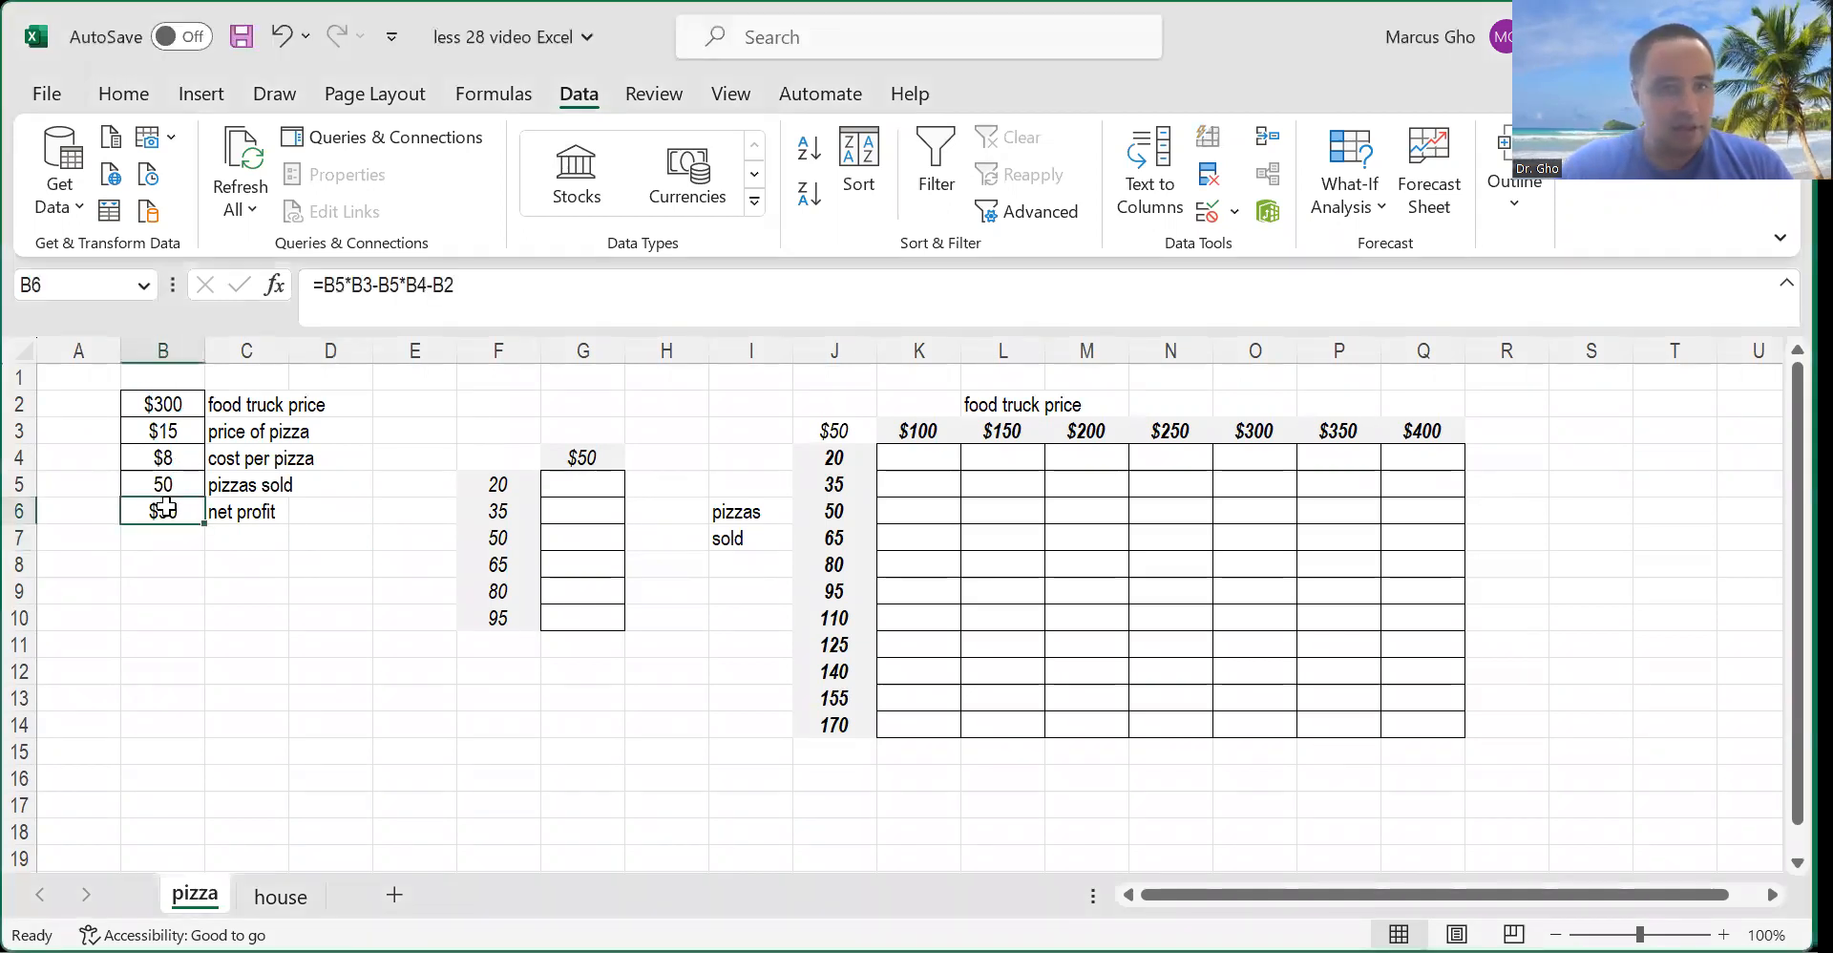
double_click(164, 509)
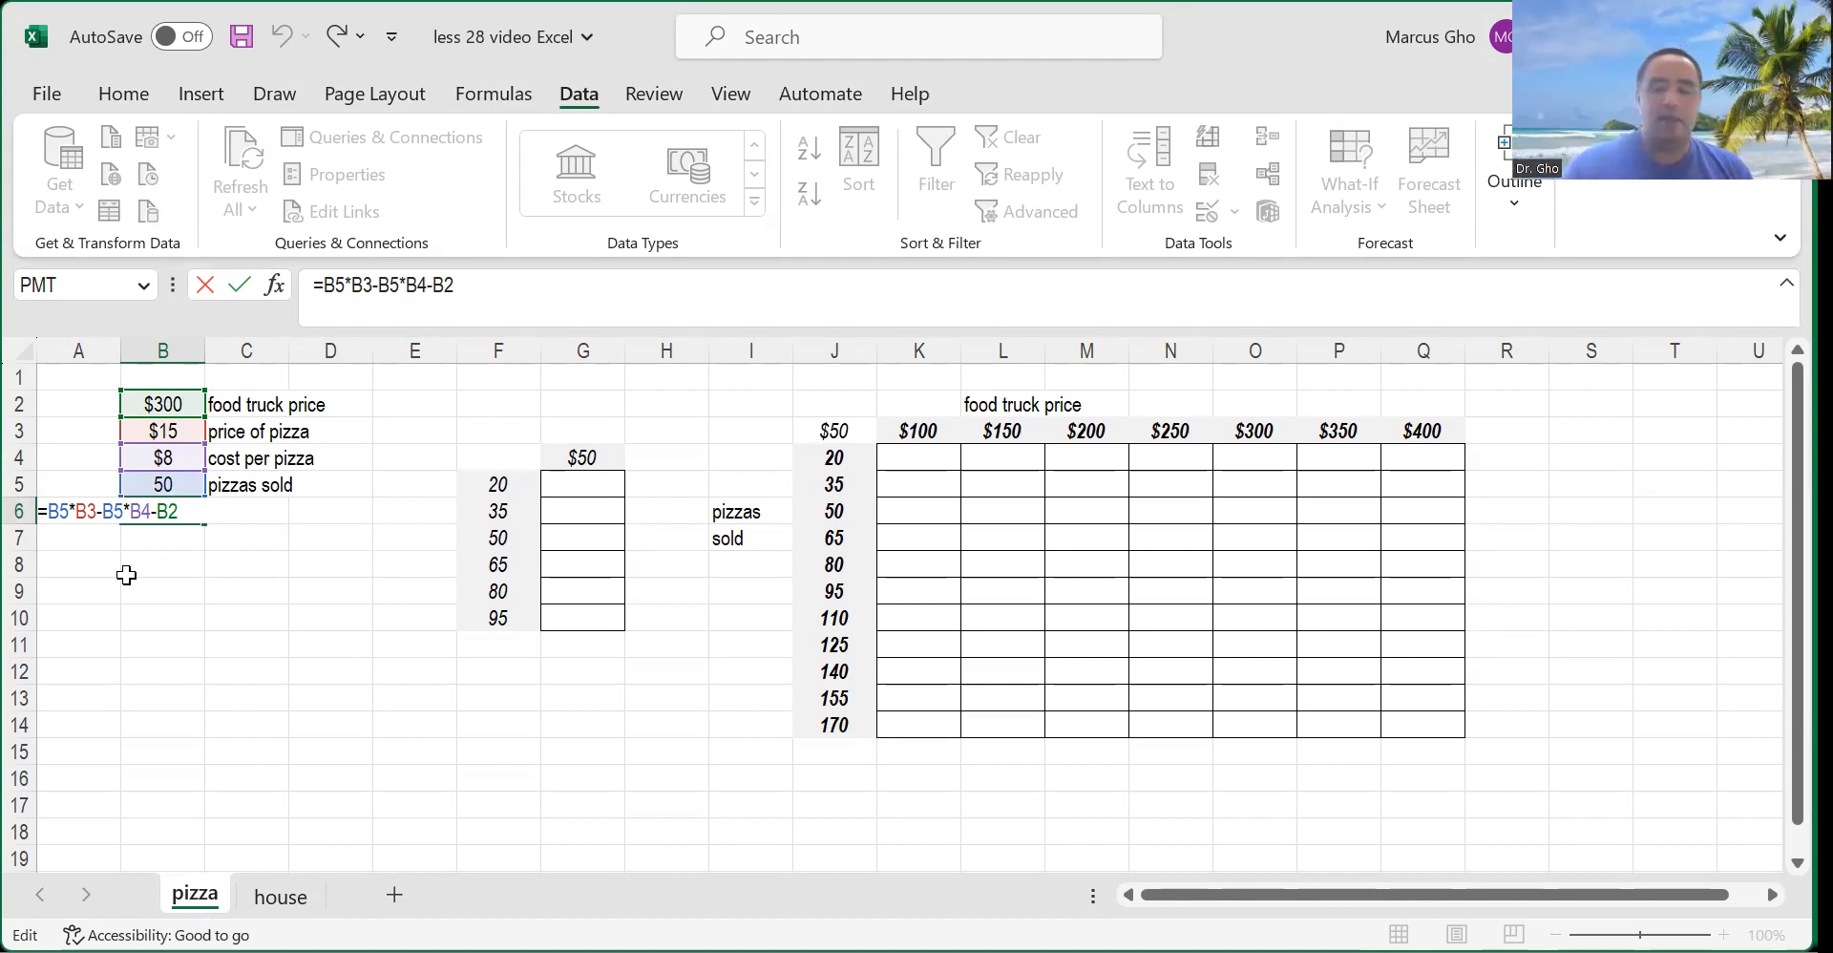
key(Return)
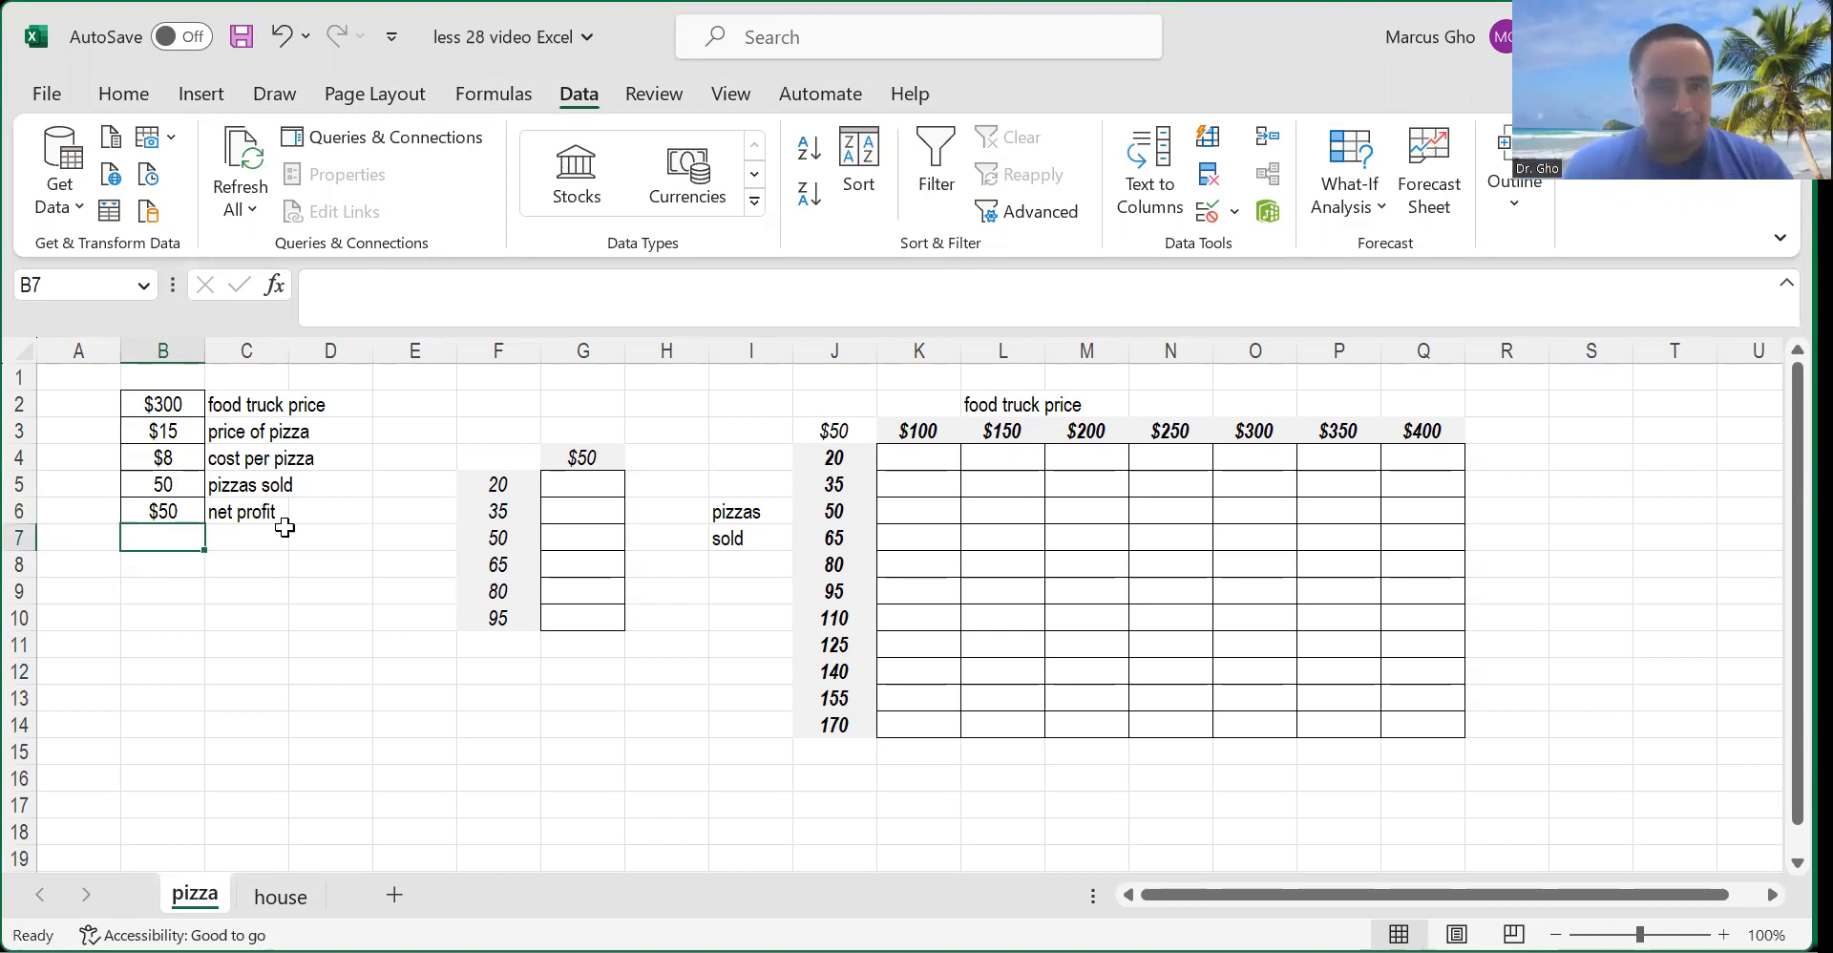
Review the one-variable table layout in F4:G10, including the pizzas sold values and the formula in G4.
drag(504, 458, 593, 625)
click(509, 483)
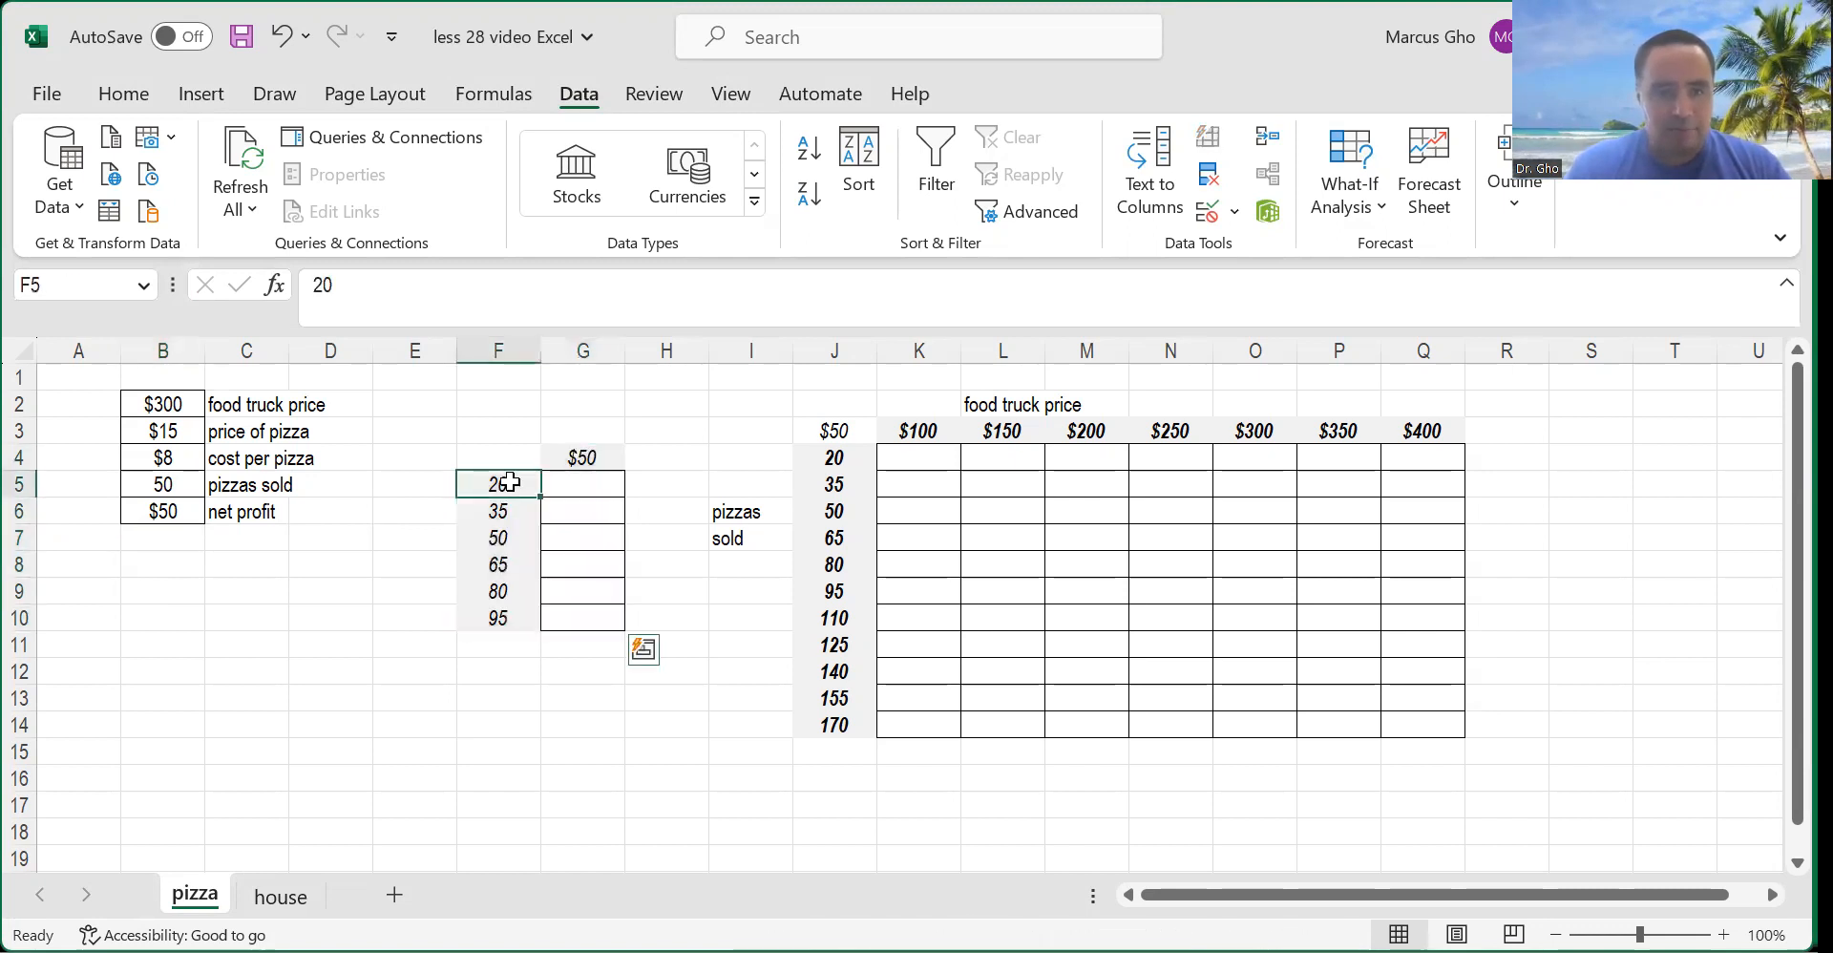
click(492, 536)
click(495, 590)
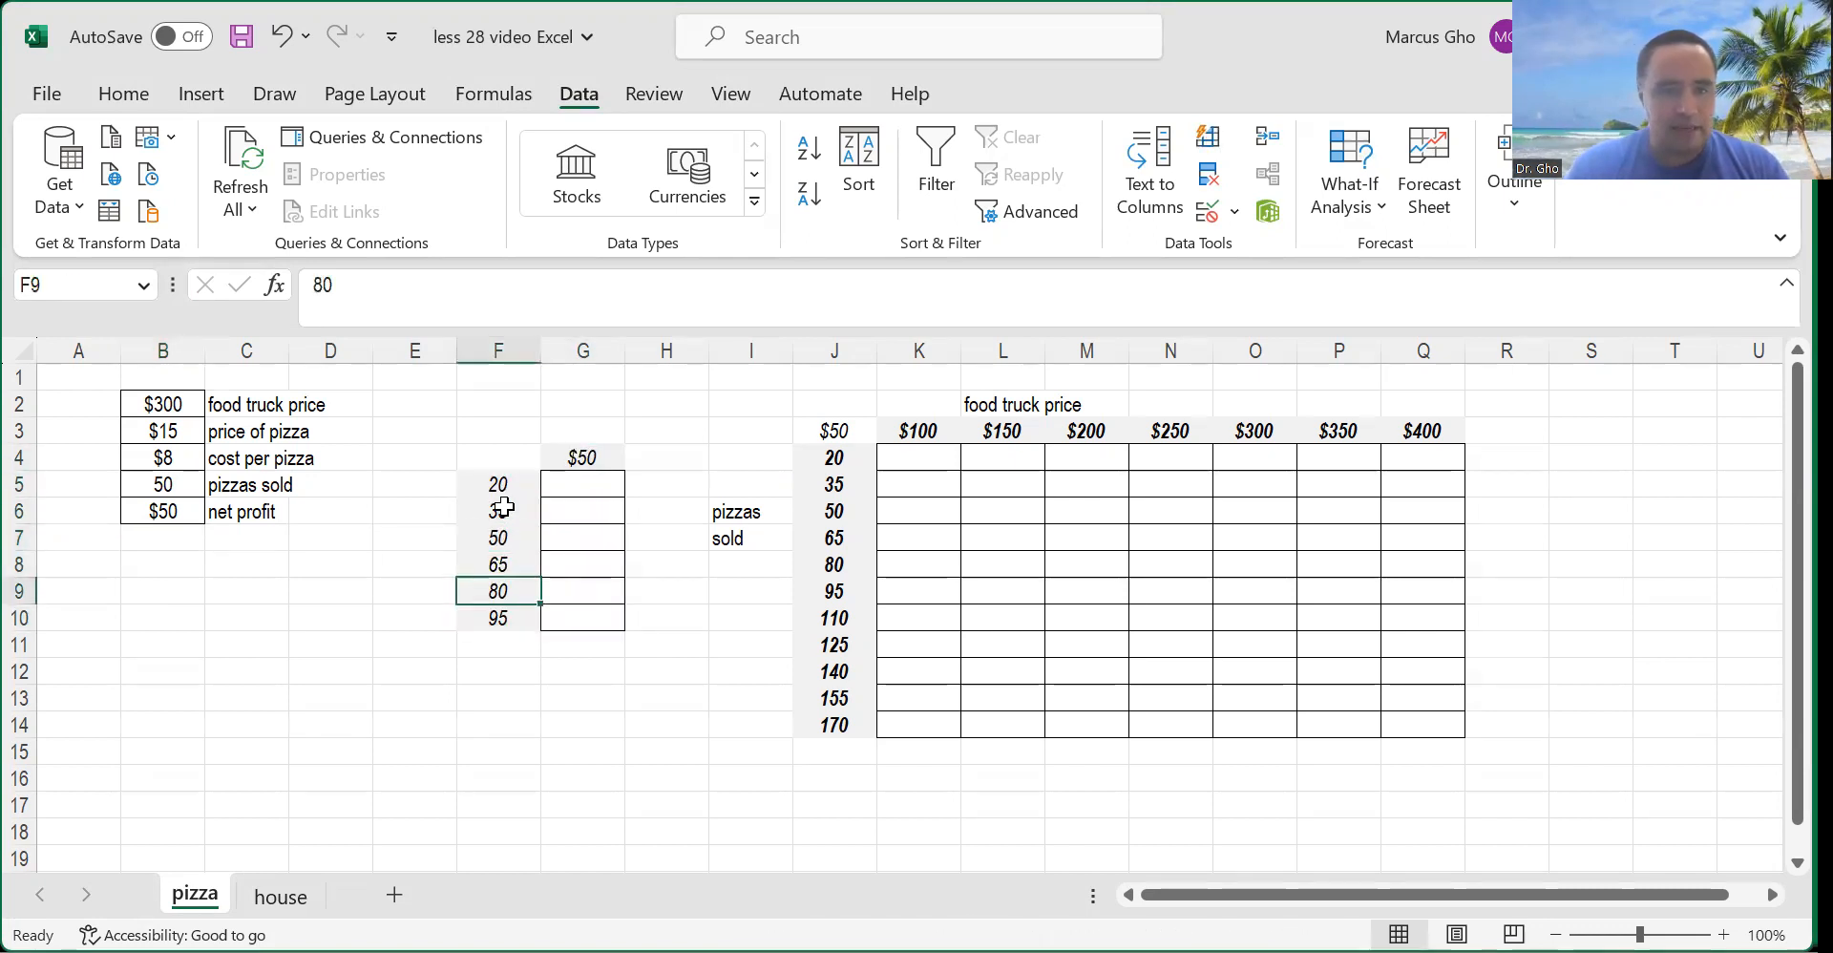
drag(499, 483, 495, 608)
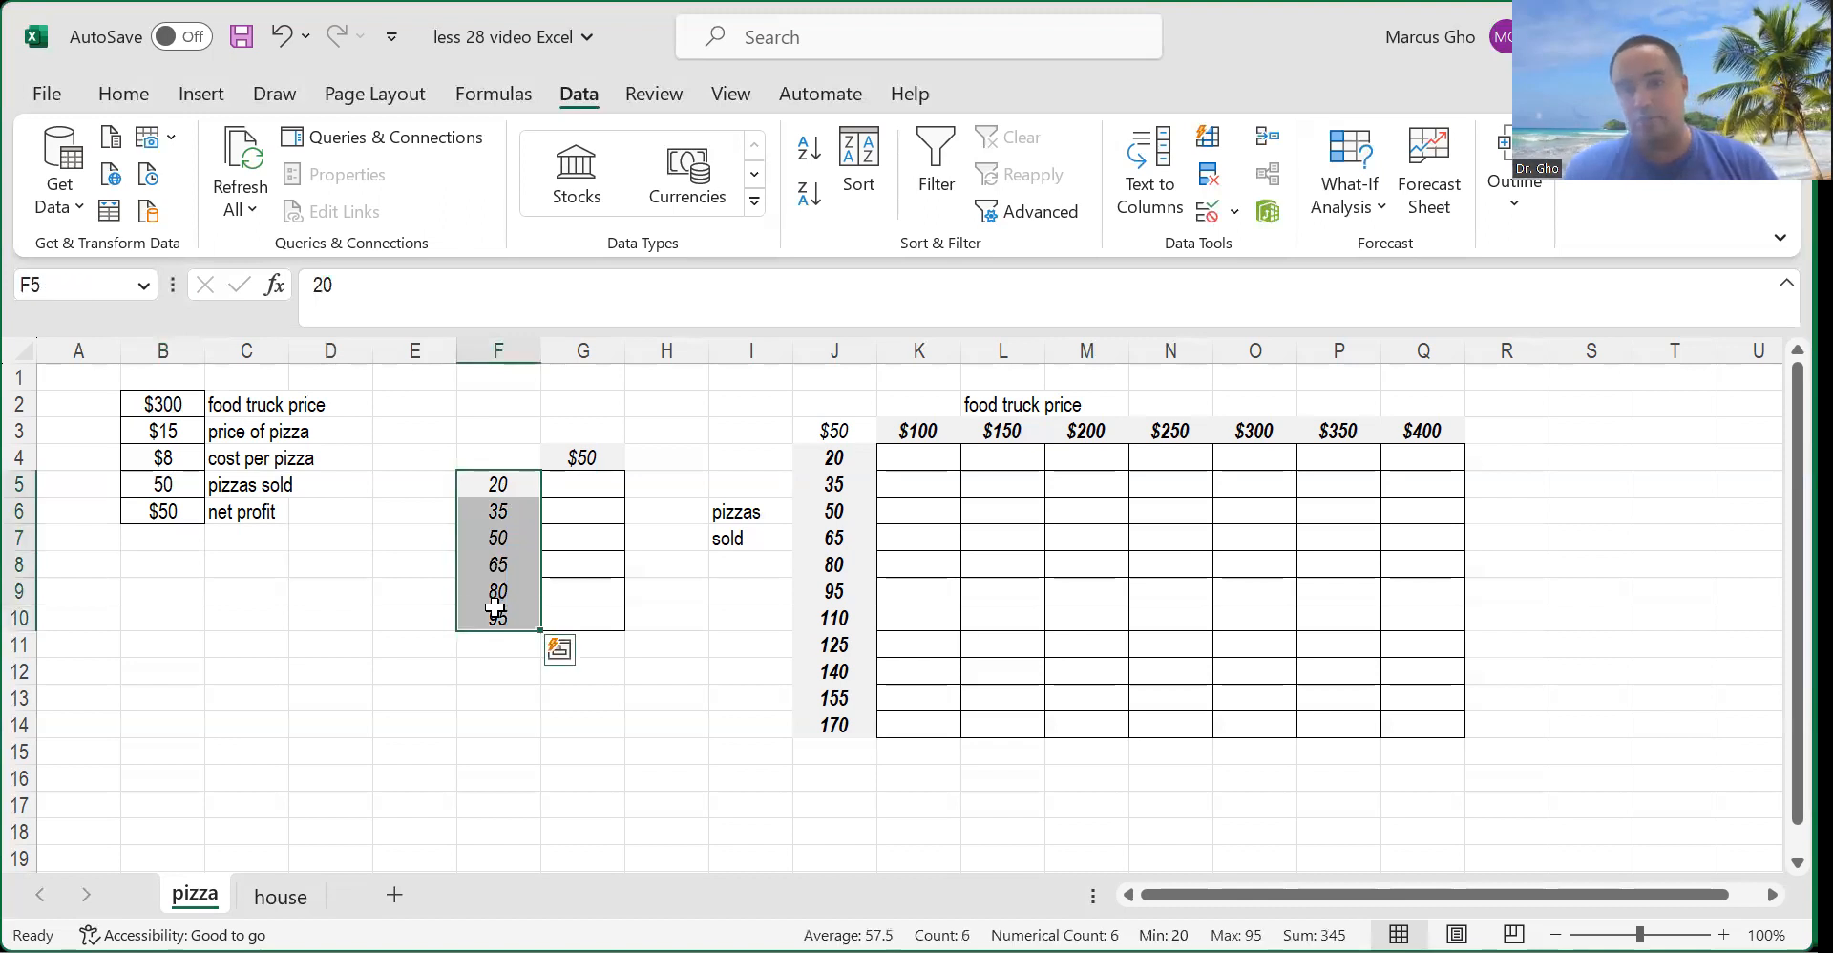
click(589, 456)
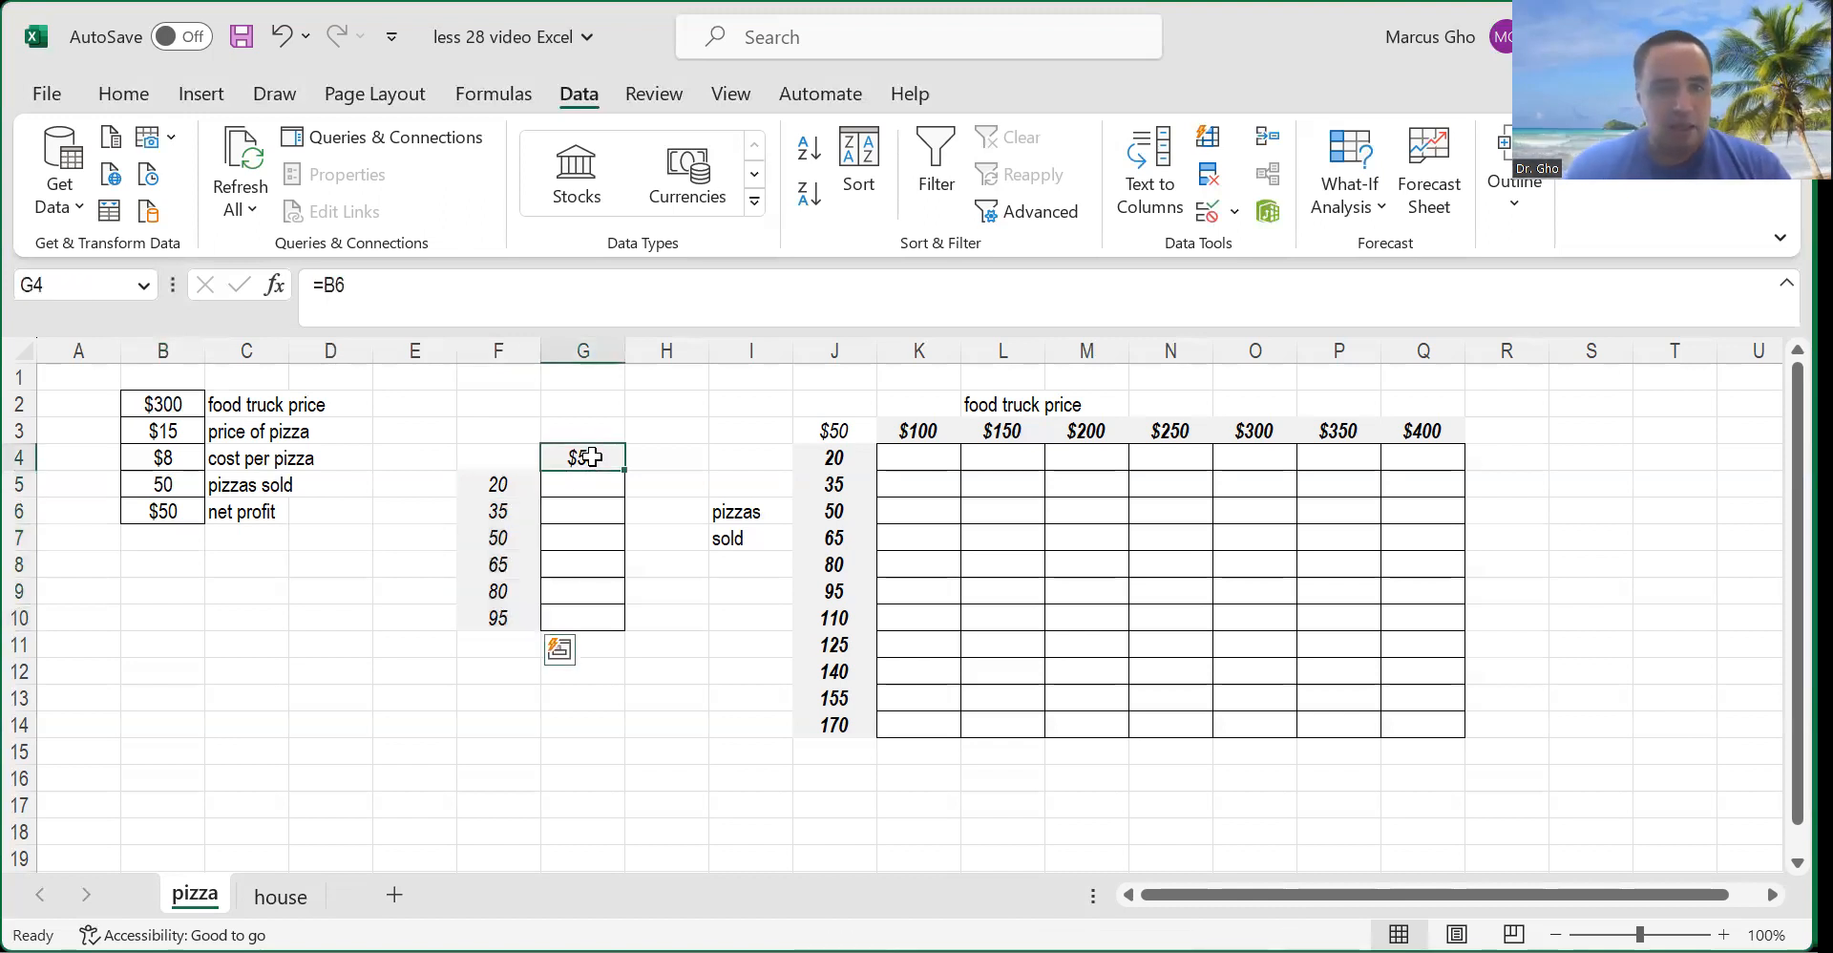
click(423, 286)
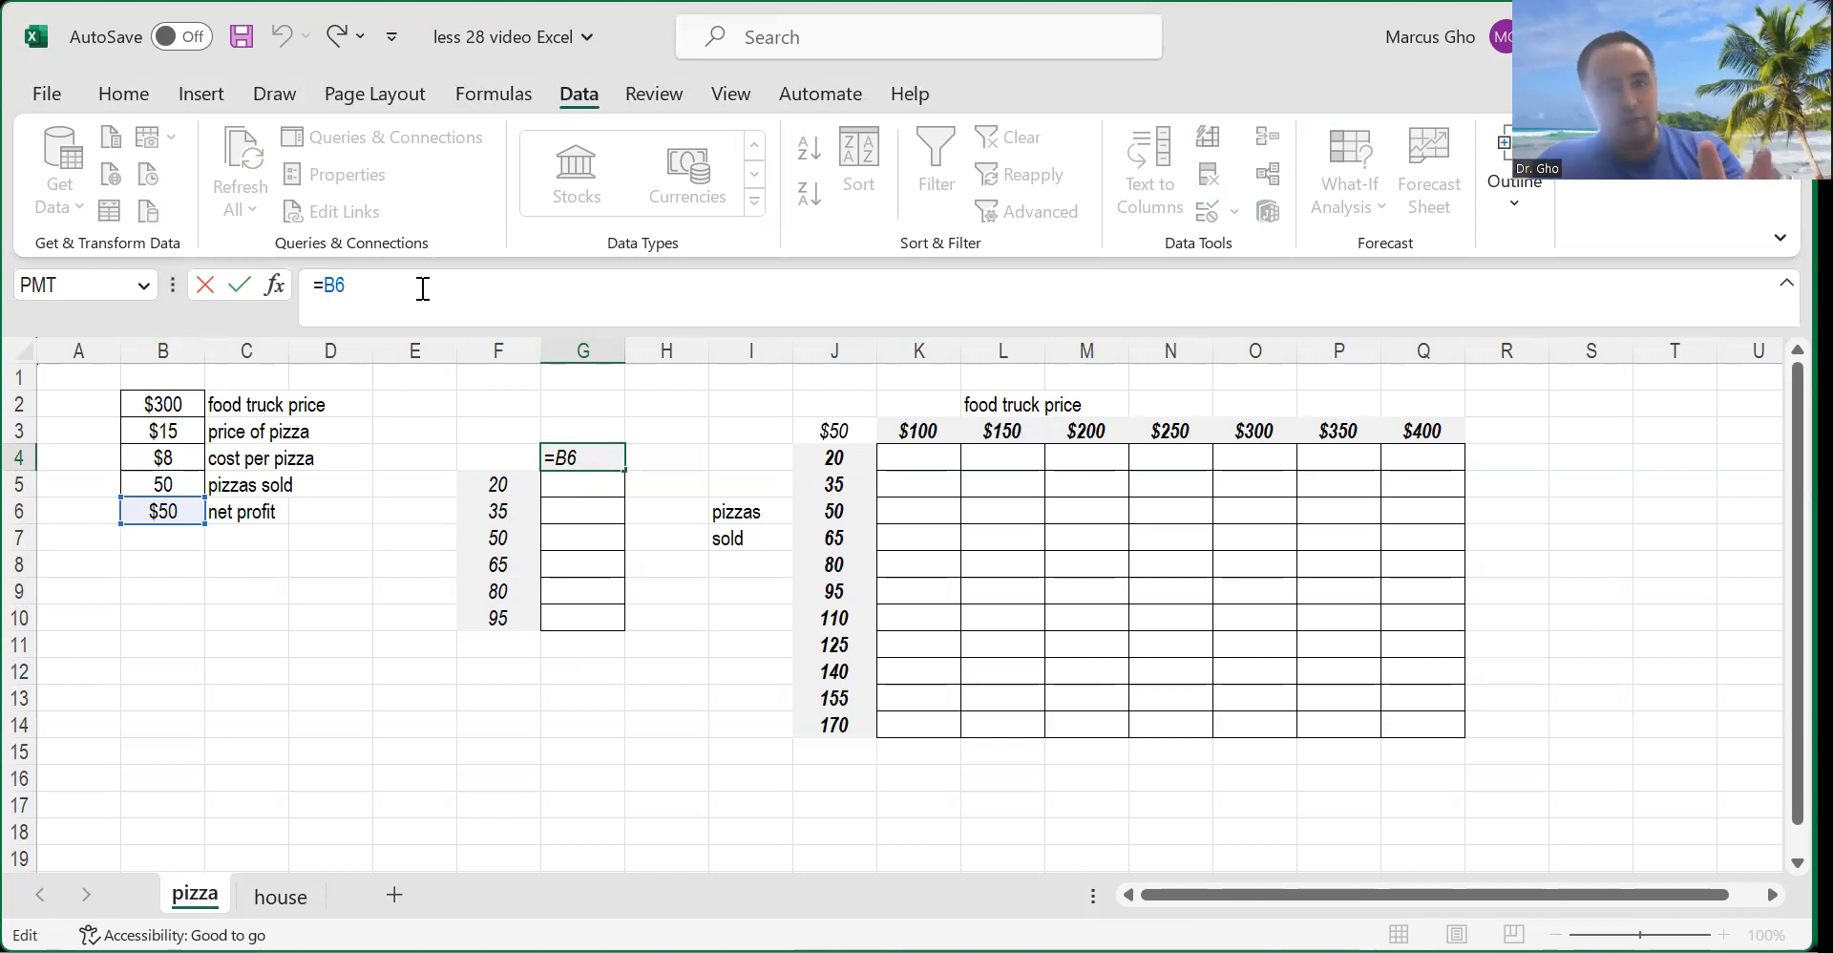
key(Return)
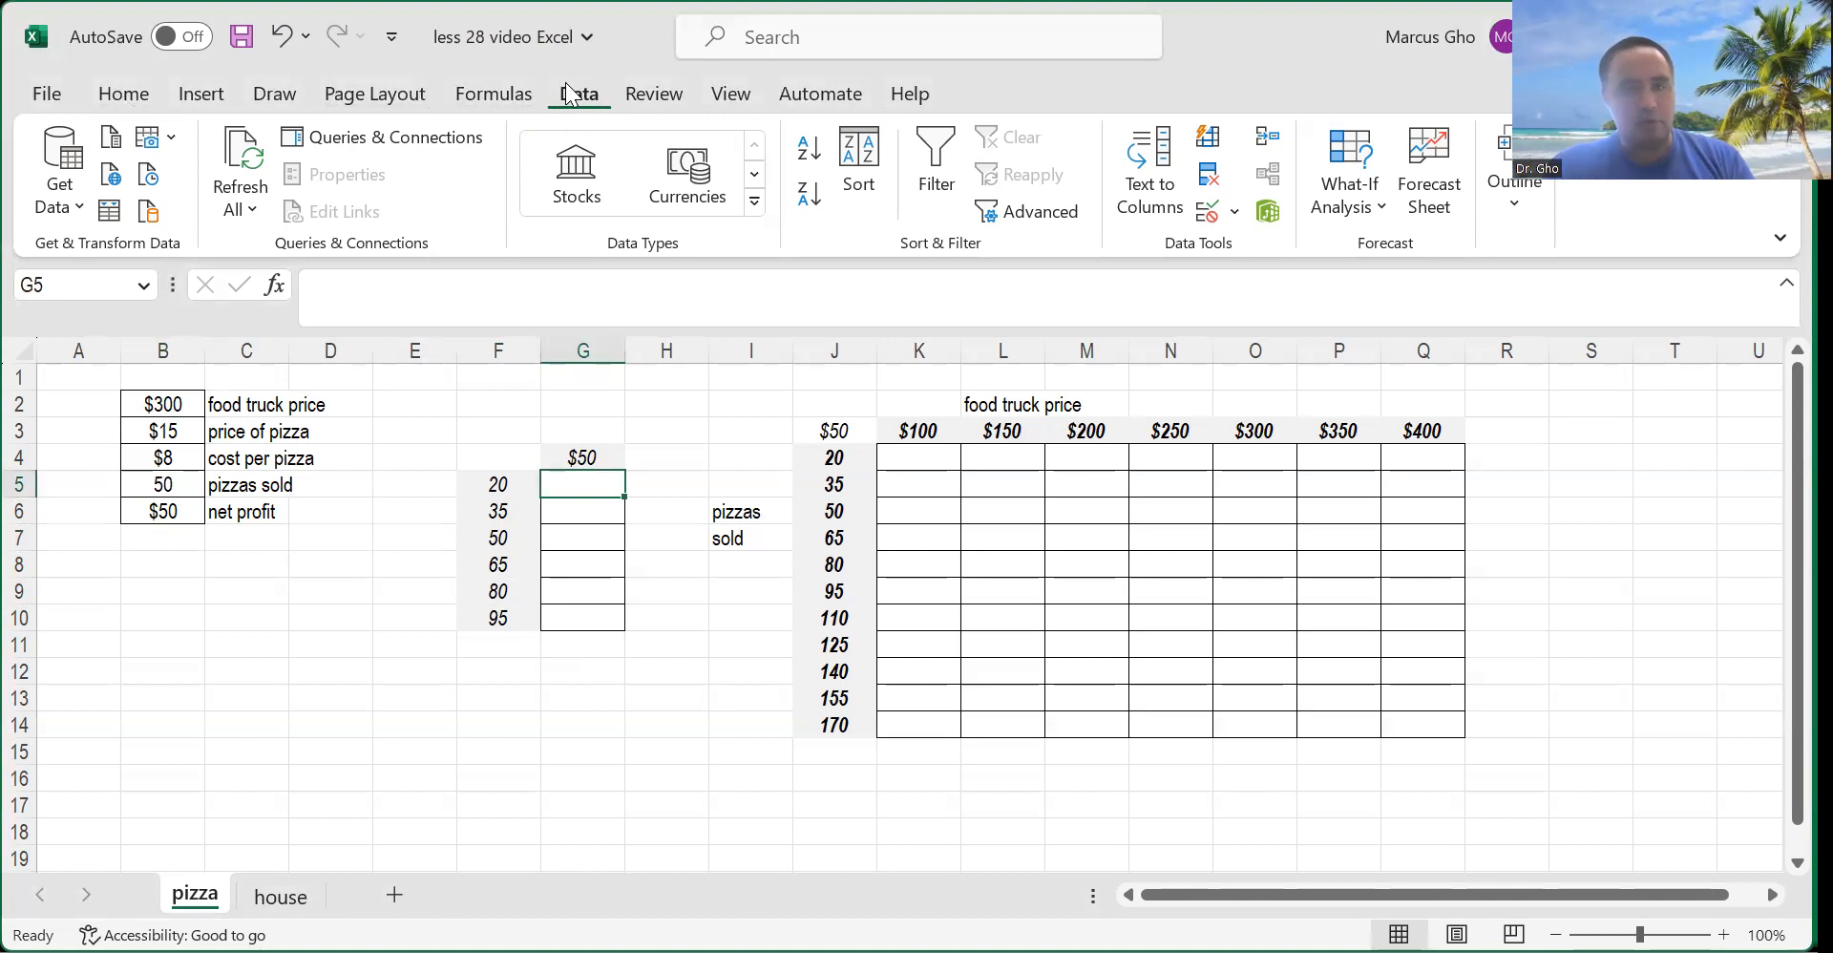
mouse_move(590, 69)
mouse_down()
mouse_move(531, 87)
mouse_move(597, 72)
mouse_up()
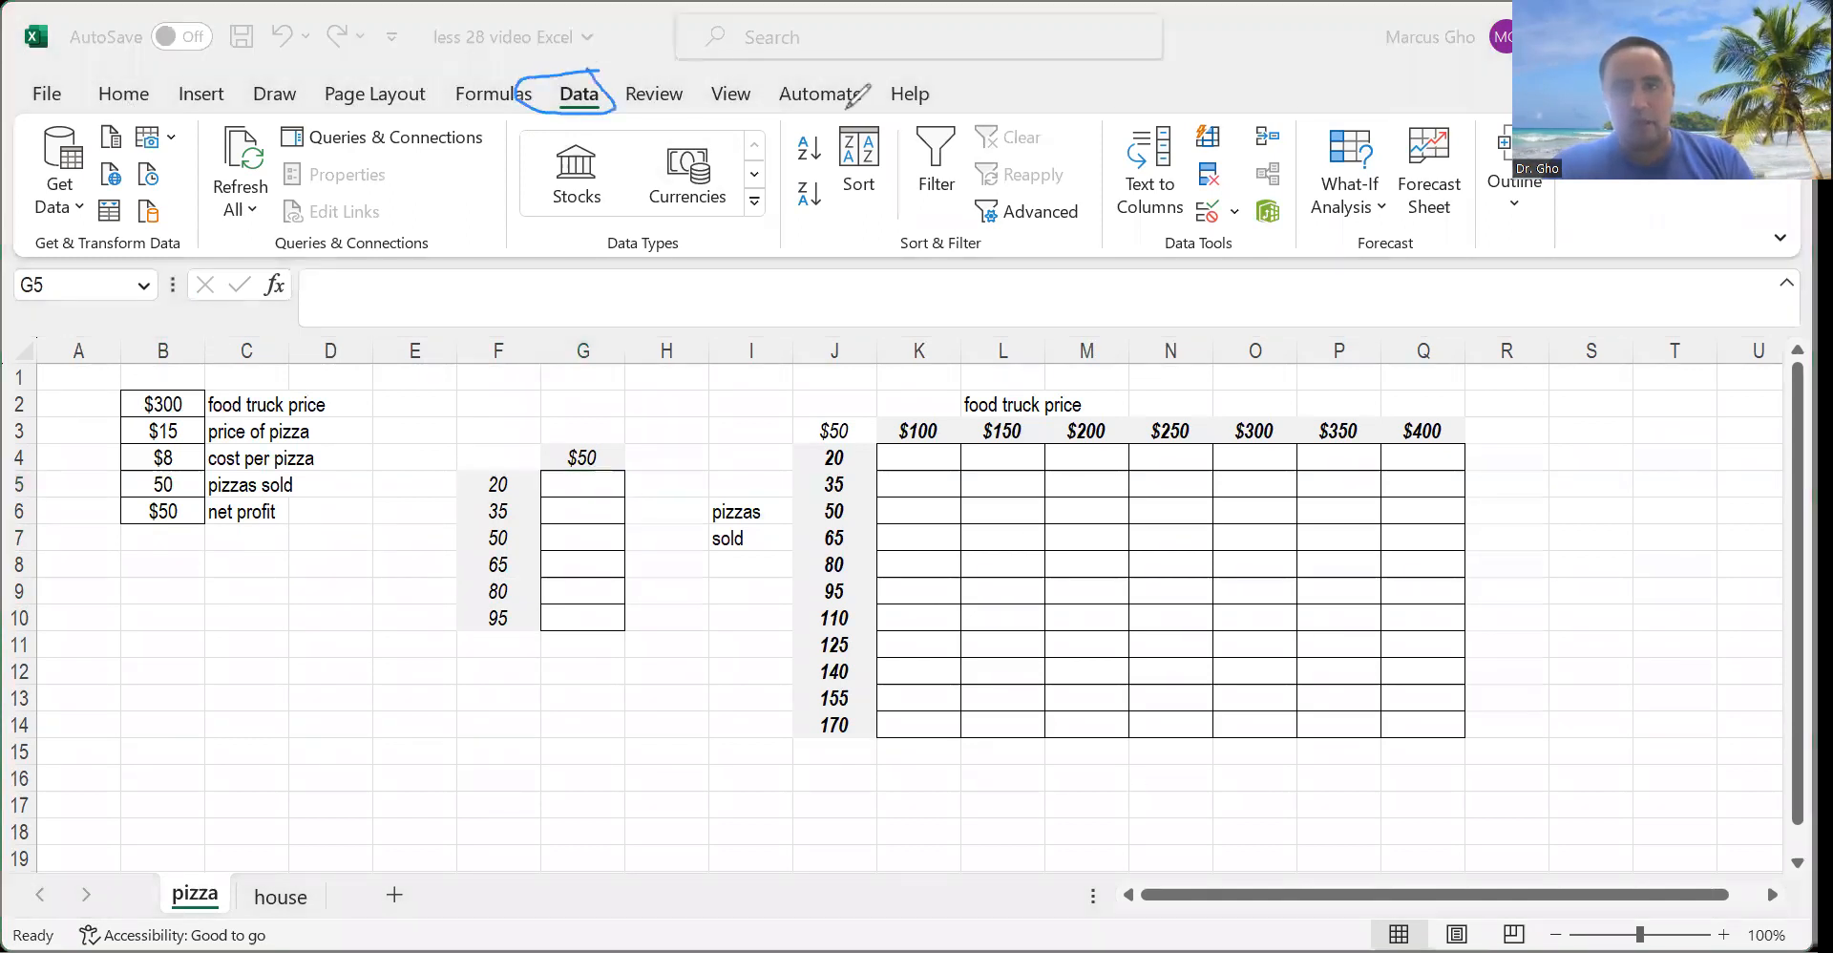
mouse_move(1364, 96)
mouse_down()
mouse_move(1375, 277)
mouse_move(1356, 91)
mouse_up()
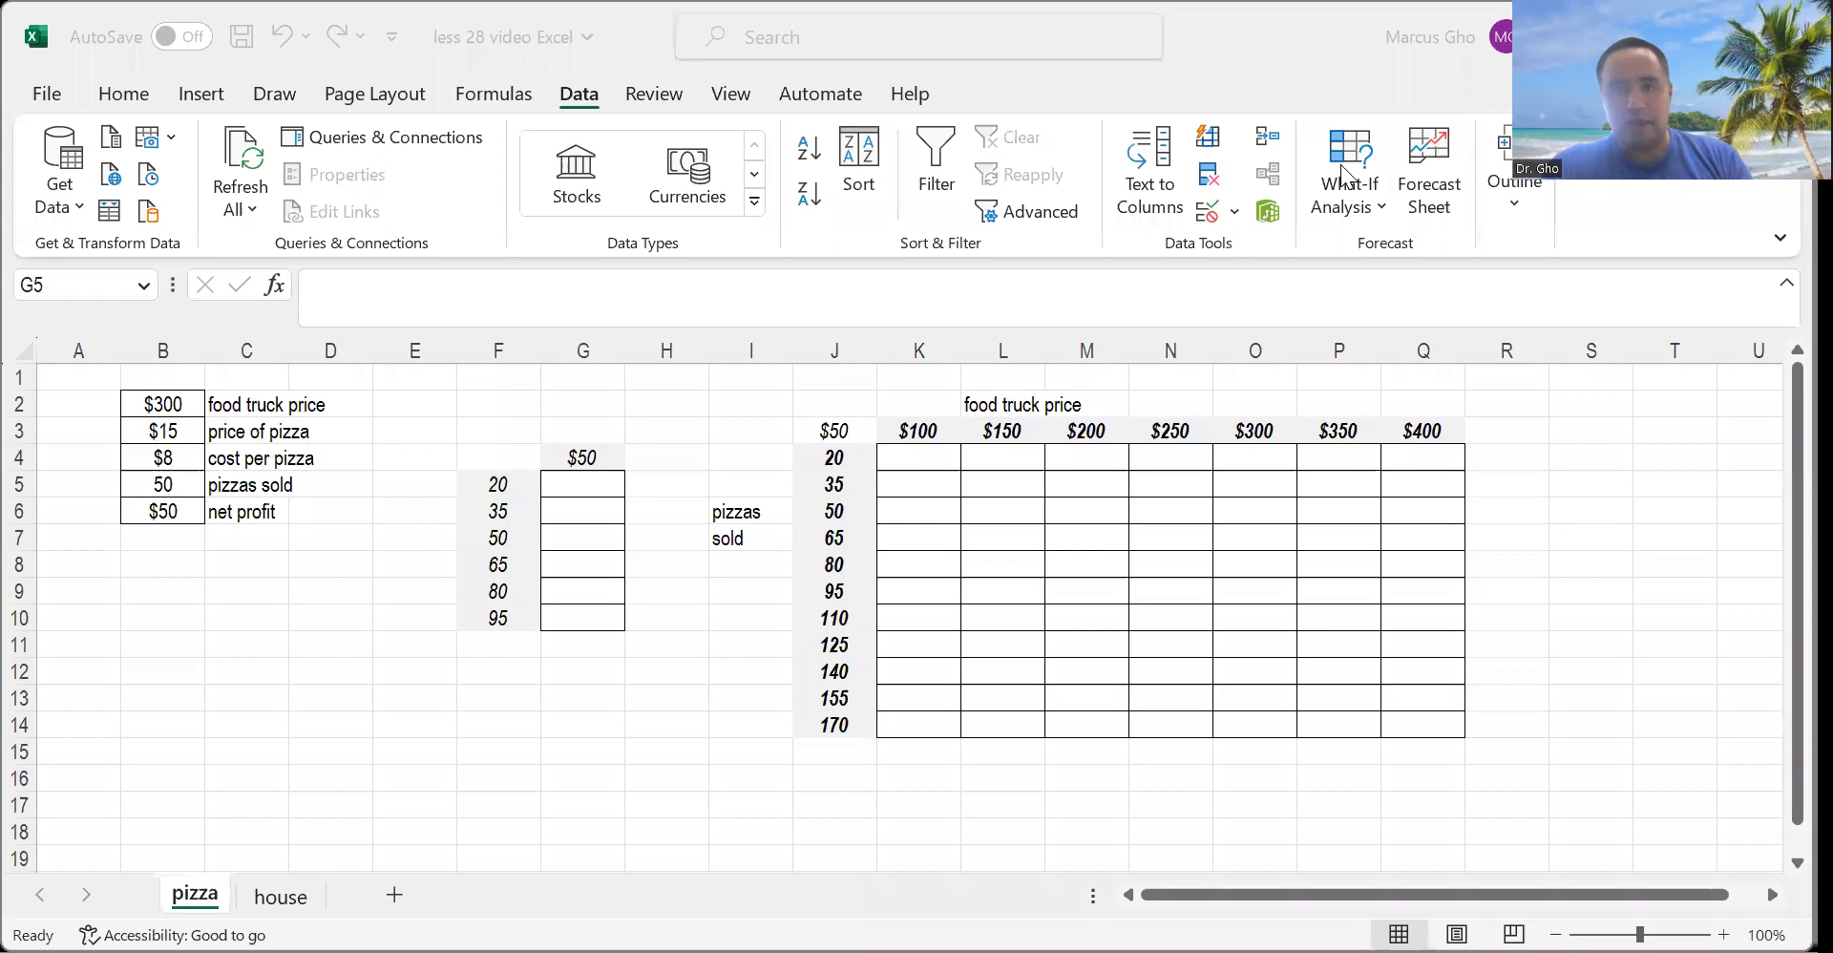
click(1342, 175)
click(1342, 176)
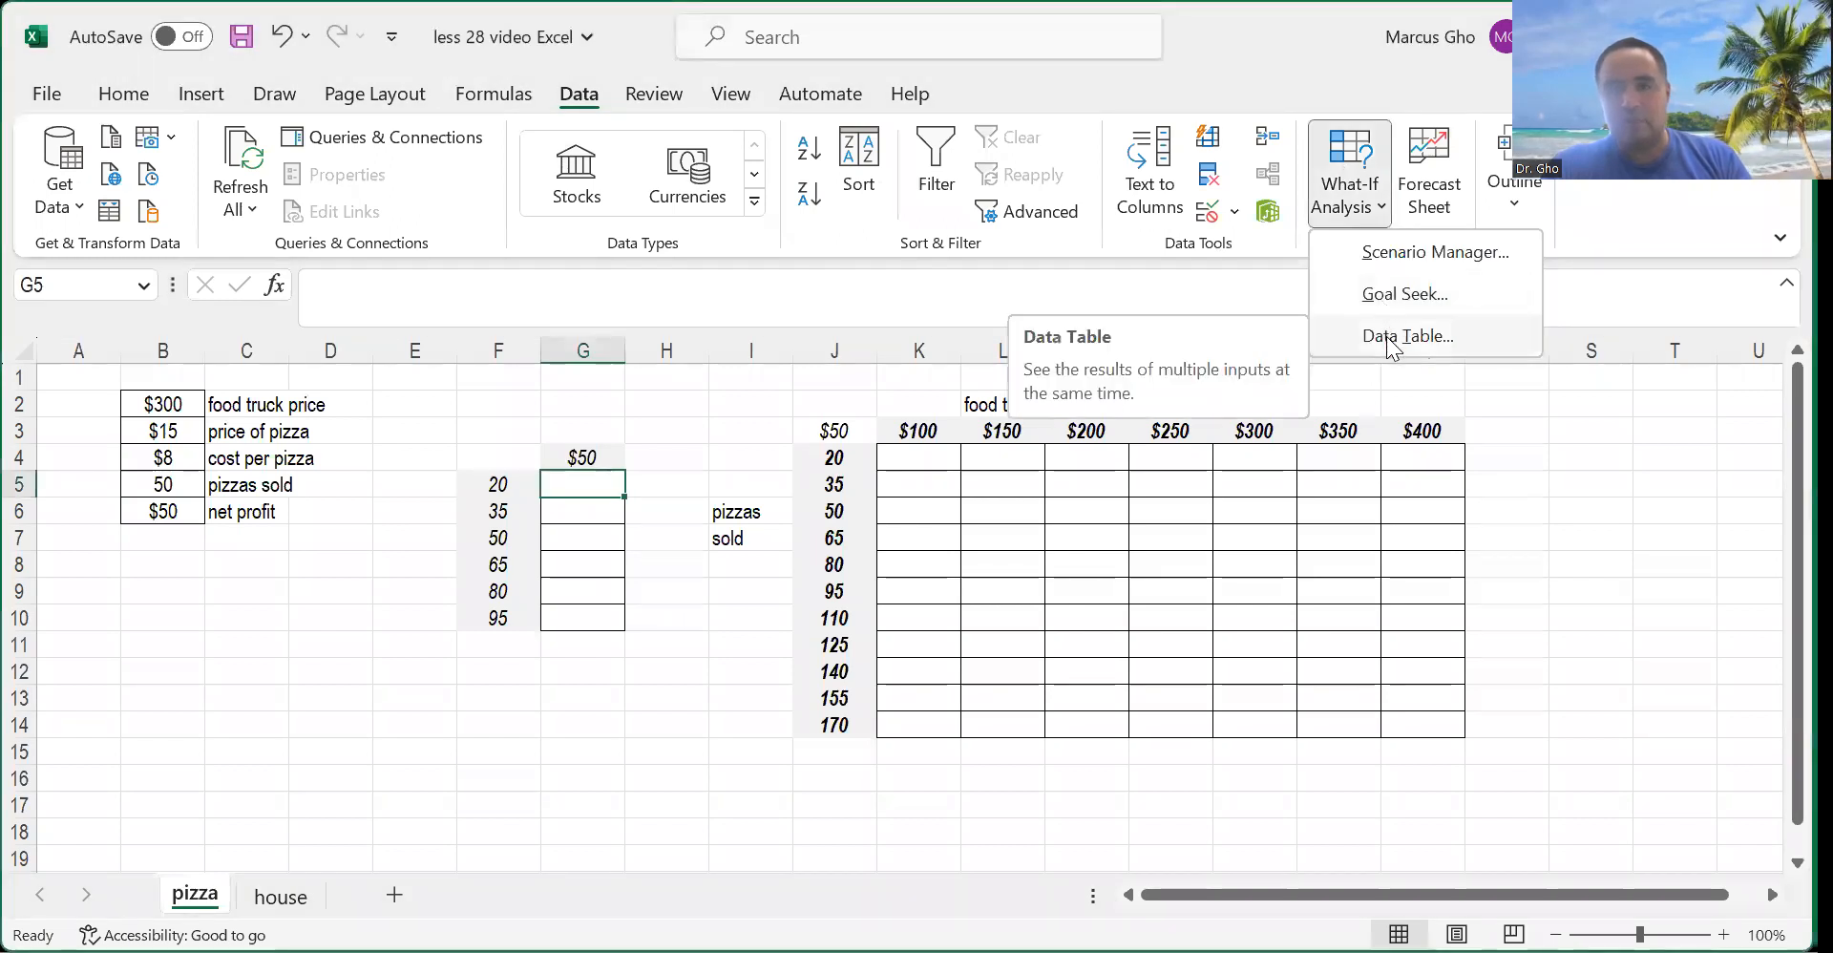
Start a what-if Data Table on the range F4:G10.
drag(492, 449, 579, 626)
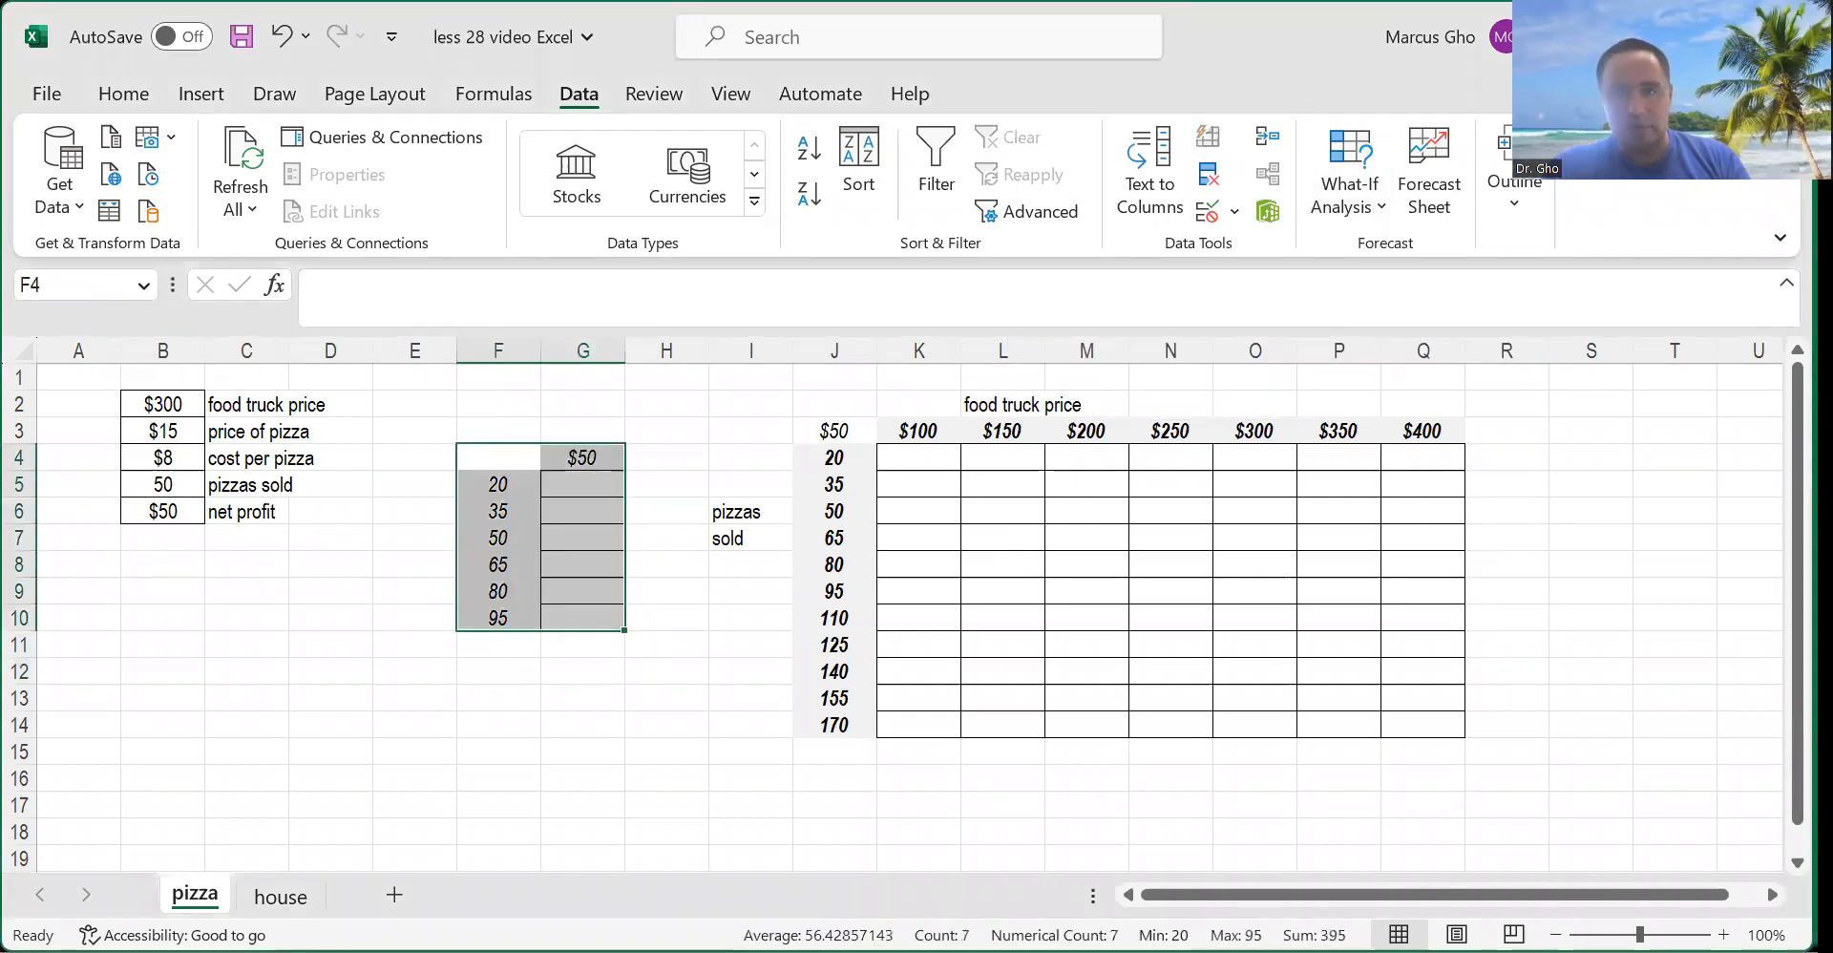
click(1350, 181)
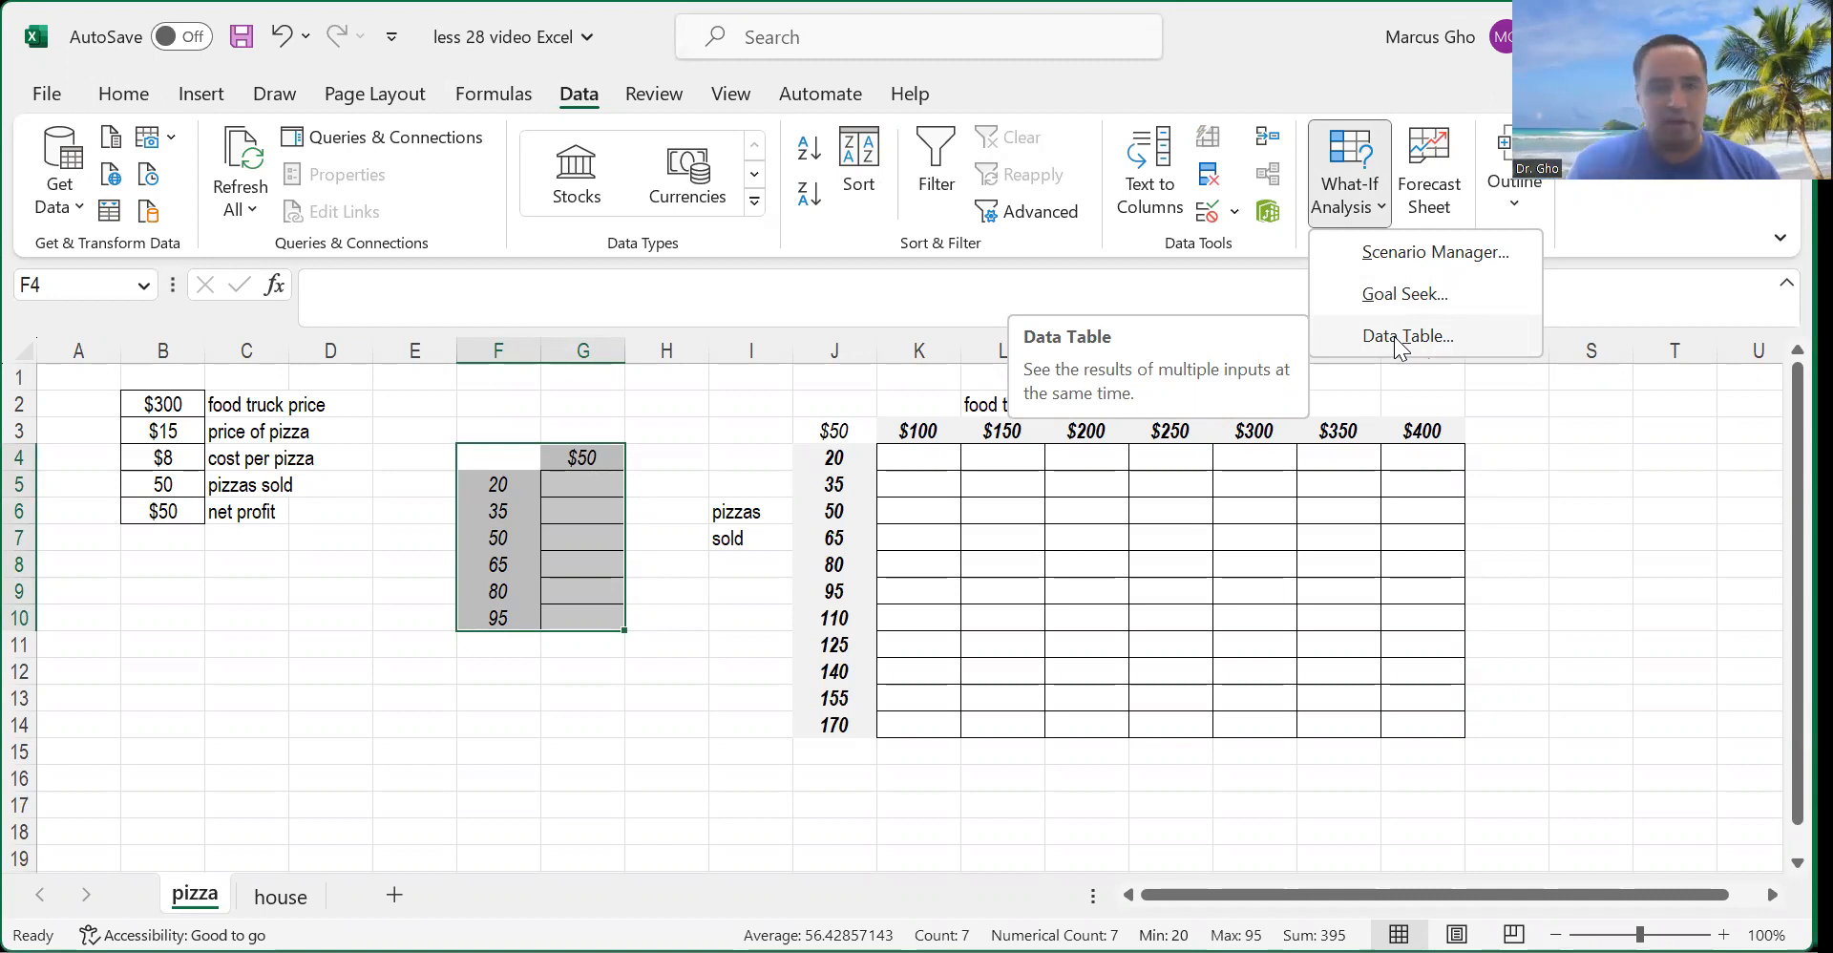
click(1404, 336)
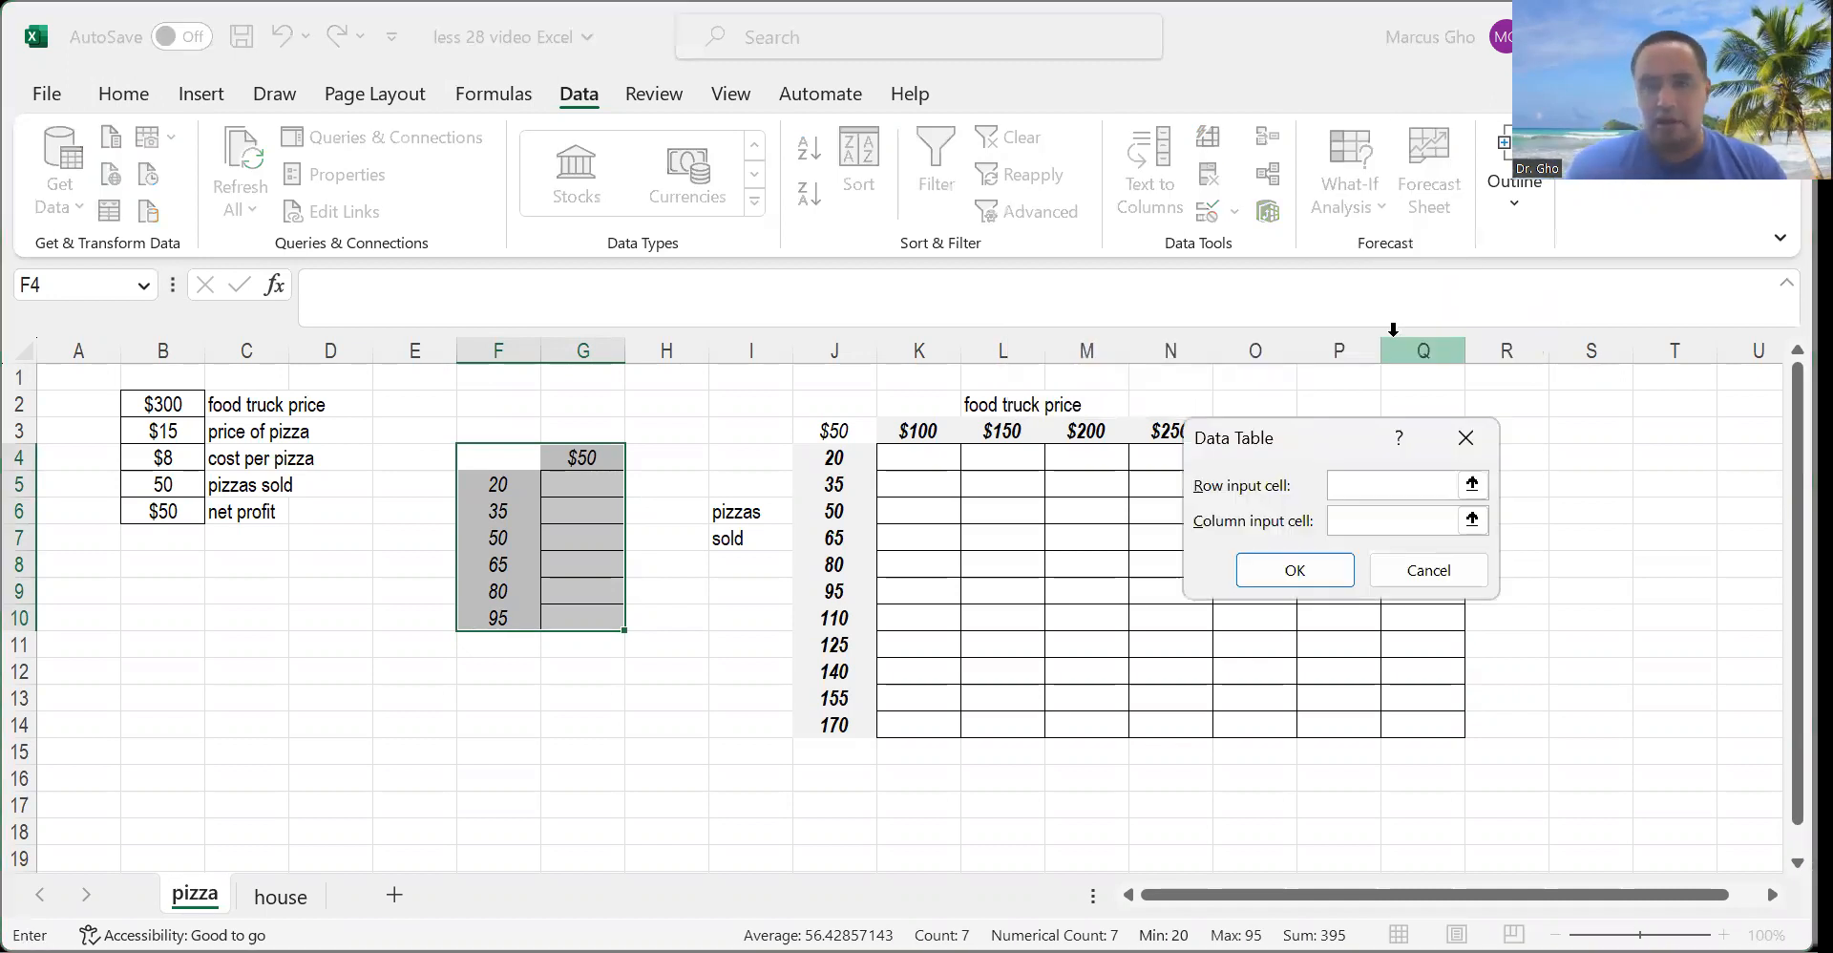
mouse_move(1325, 432)
mouse_down()
mouse_move(981, 404)
mouse_move(1011, 469)
mouse_move(1117, 455)
mouse_move(1041, 425)
mouse_move(999, 442)
mouse_move(964, 516)
mouse_move(1065, 506)
mouse_move(1001, 536)
mouse_up()
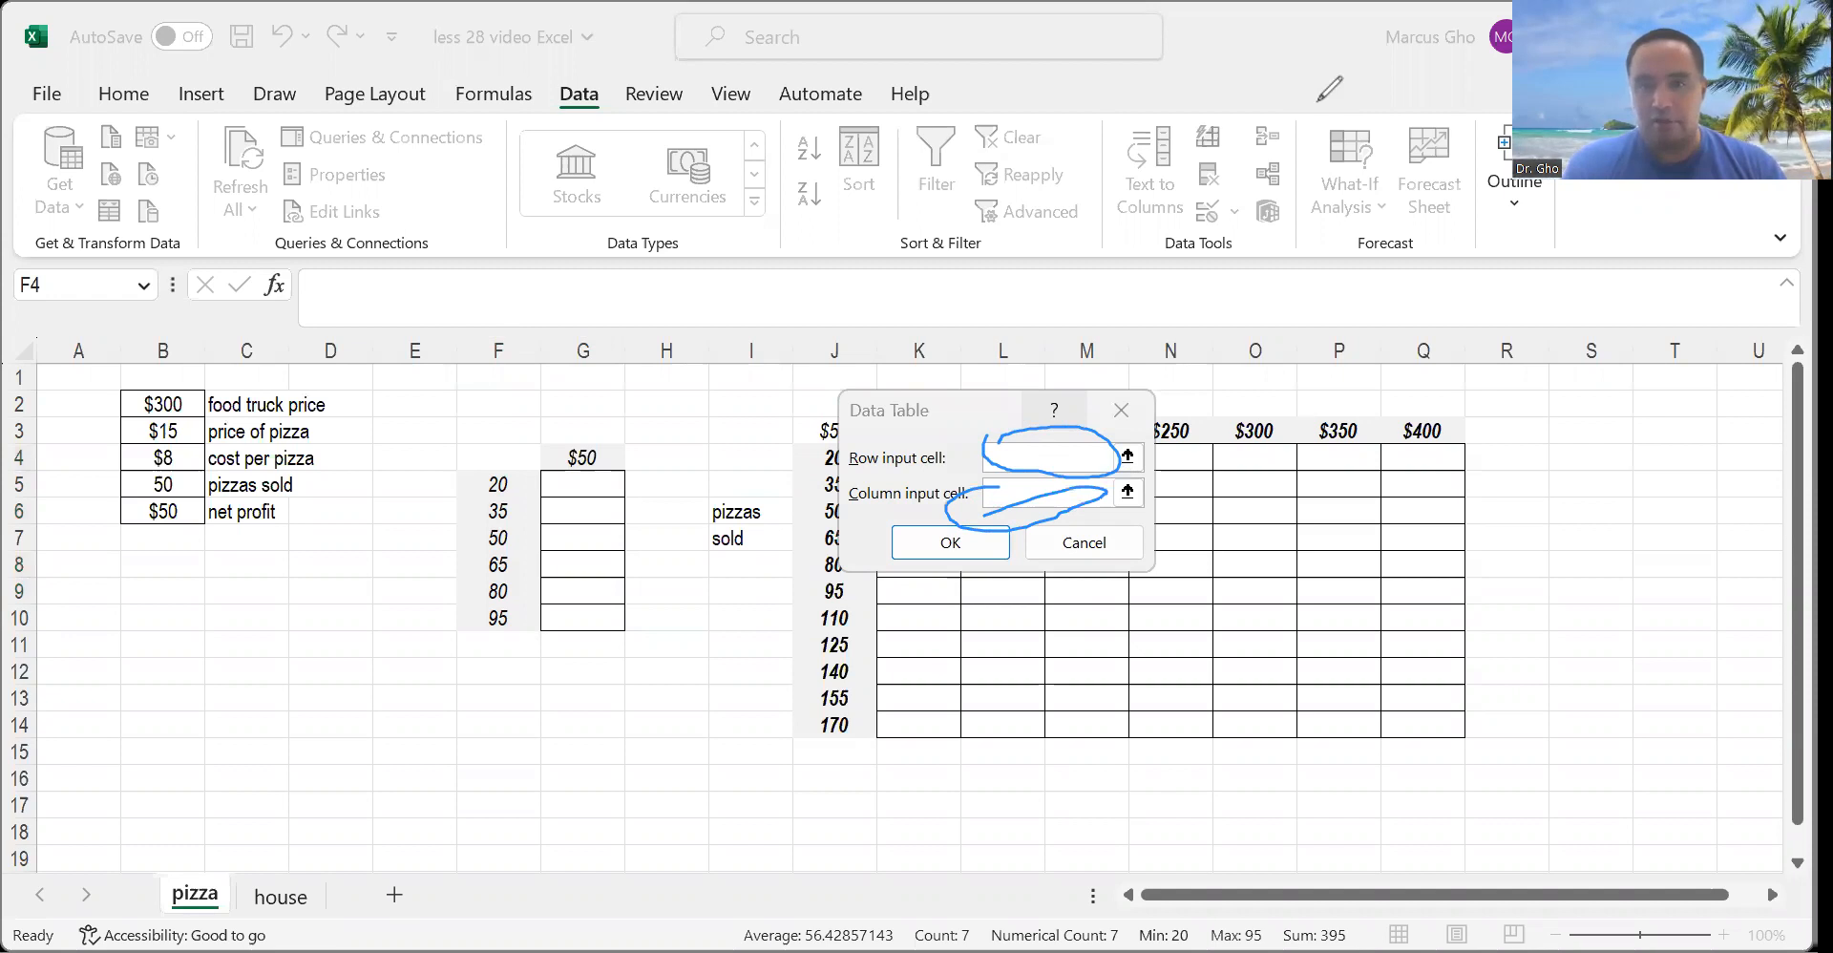
key(Escape)
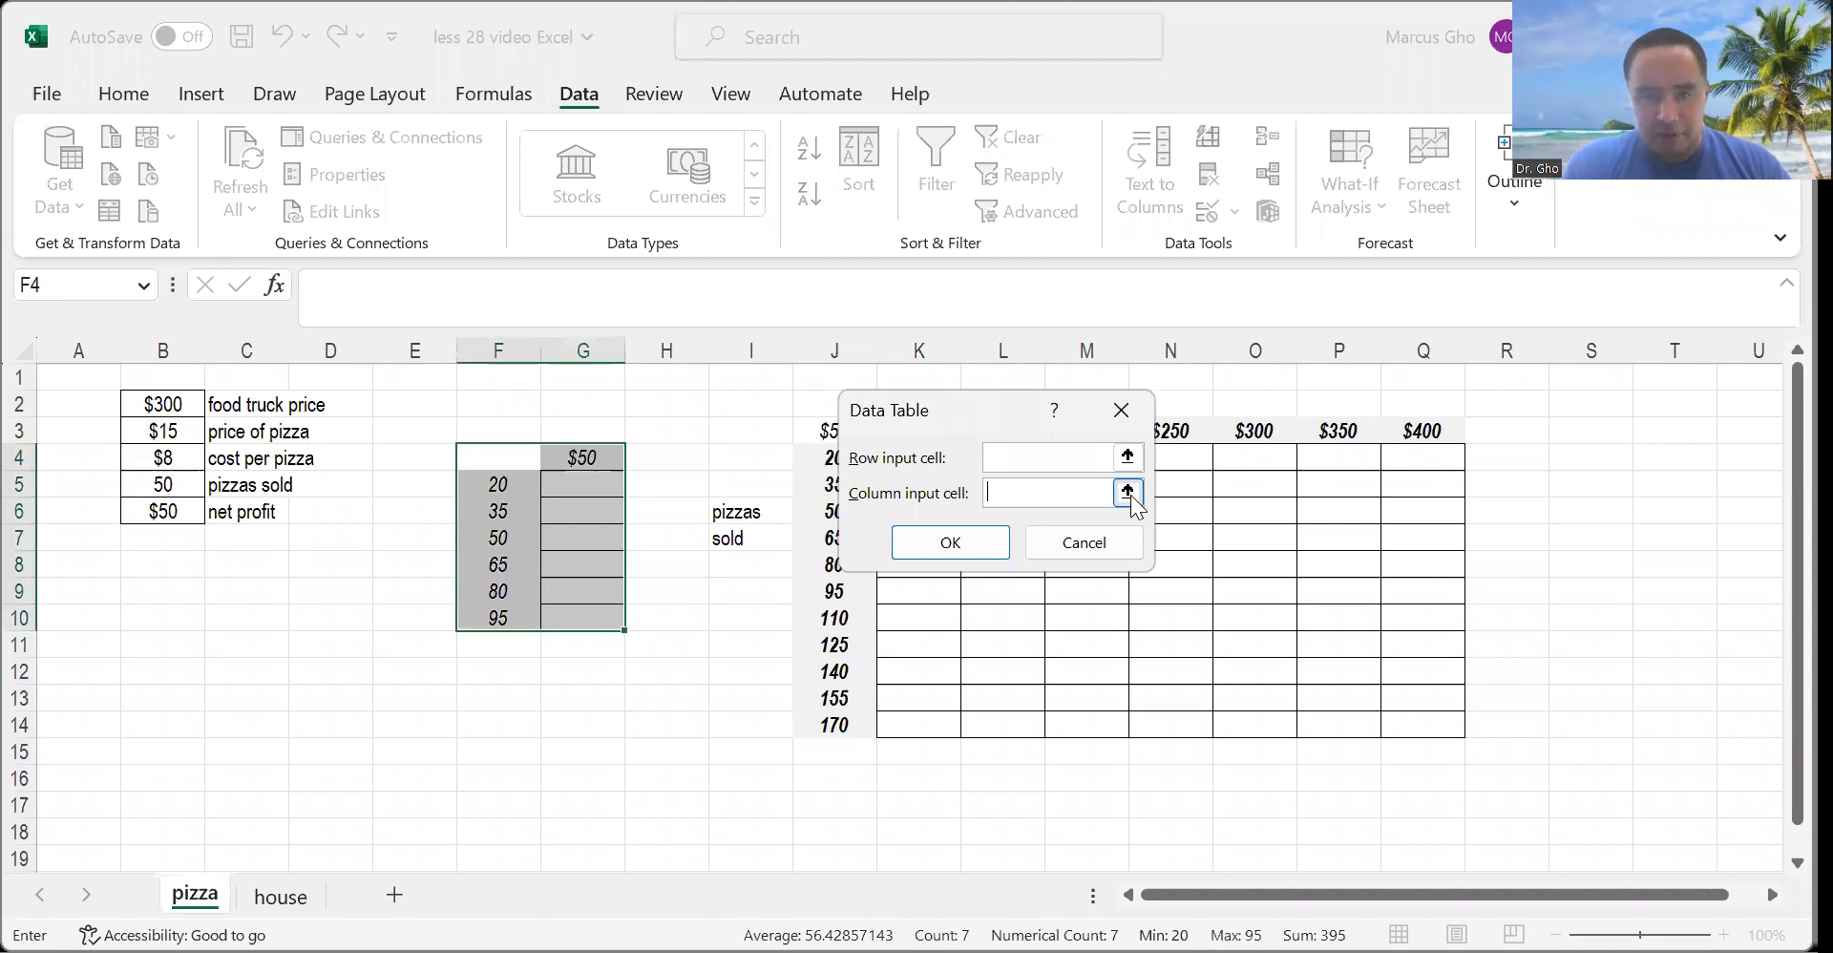
Create the one-variable data table with pizzas sold cell B5 as the column input and no row input.
click(1128, 491)
click(1170, 484)
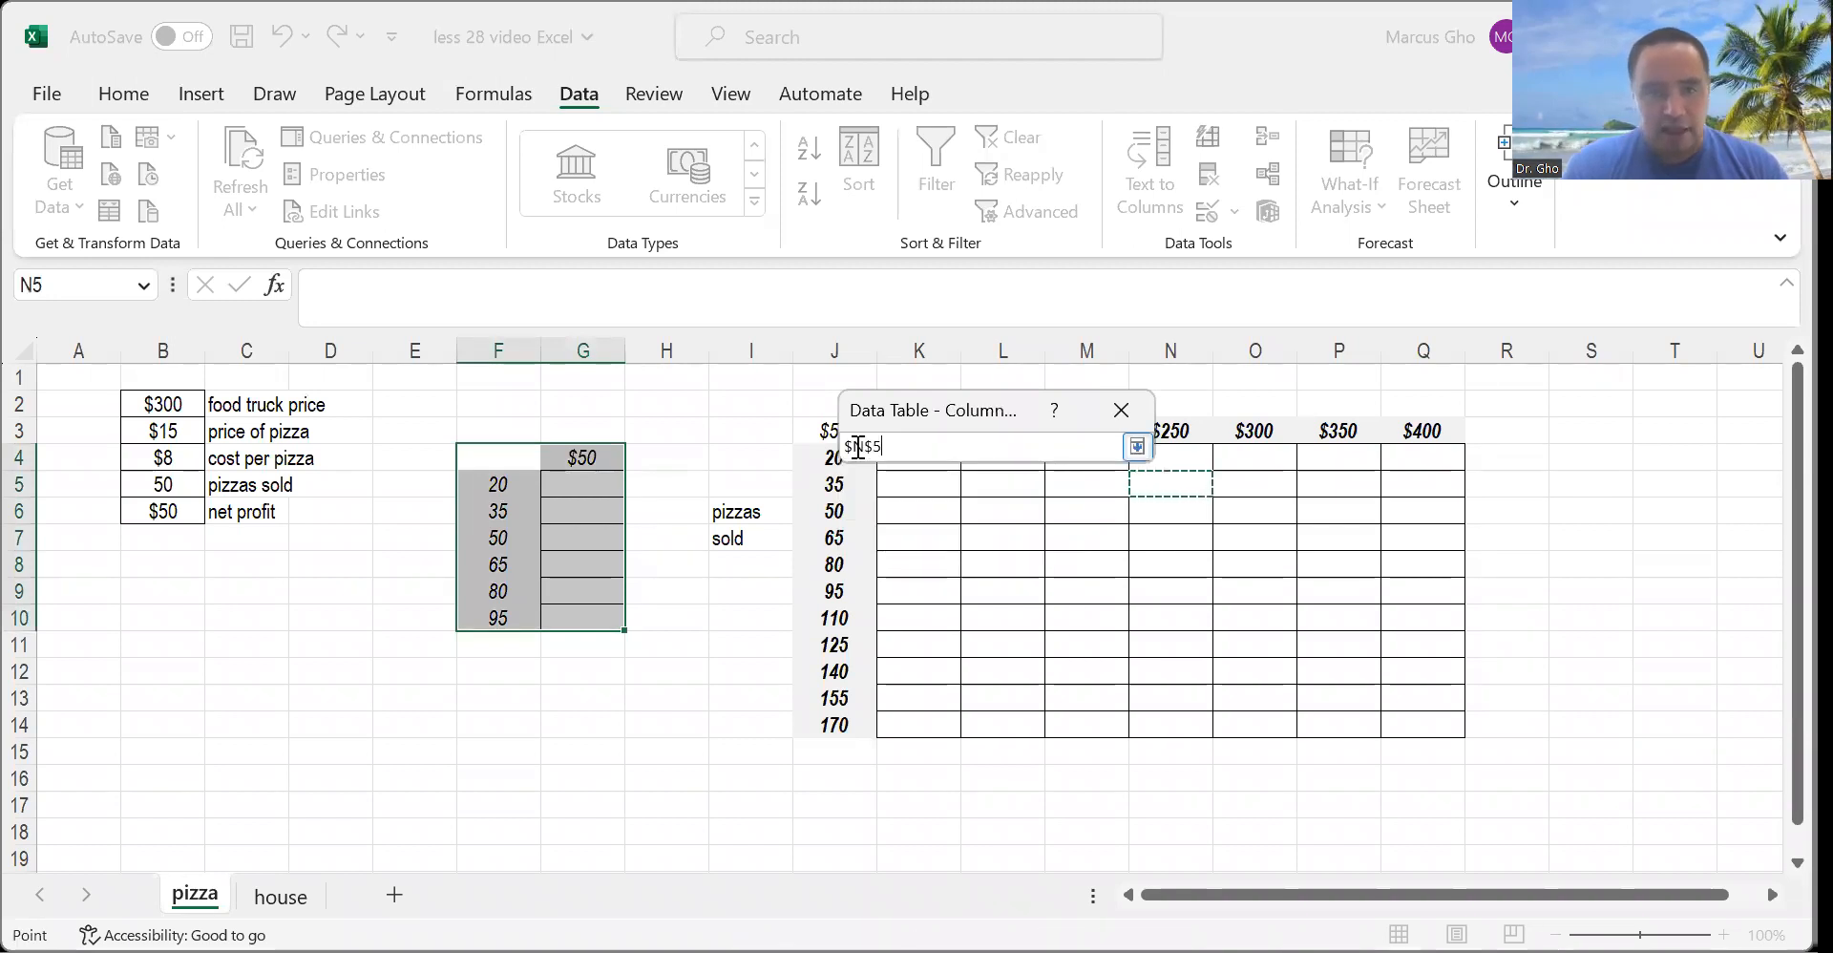
drag(897, 449, 789, 401)
key(BackSpace)
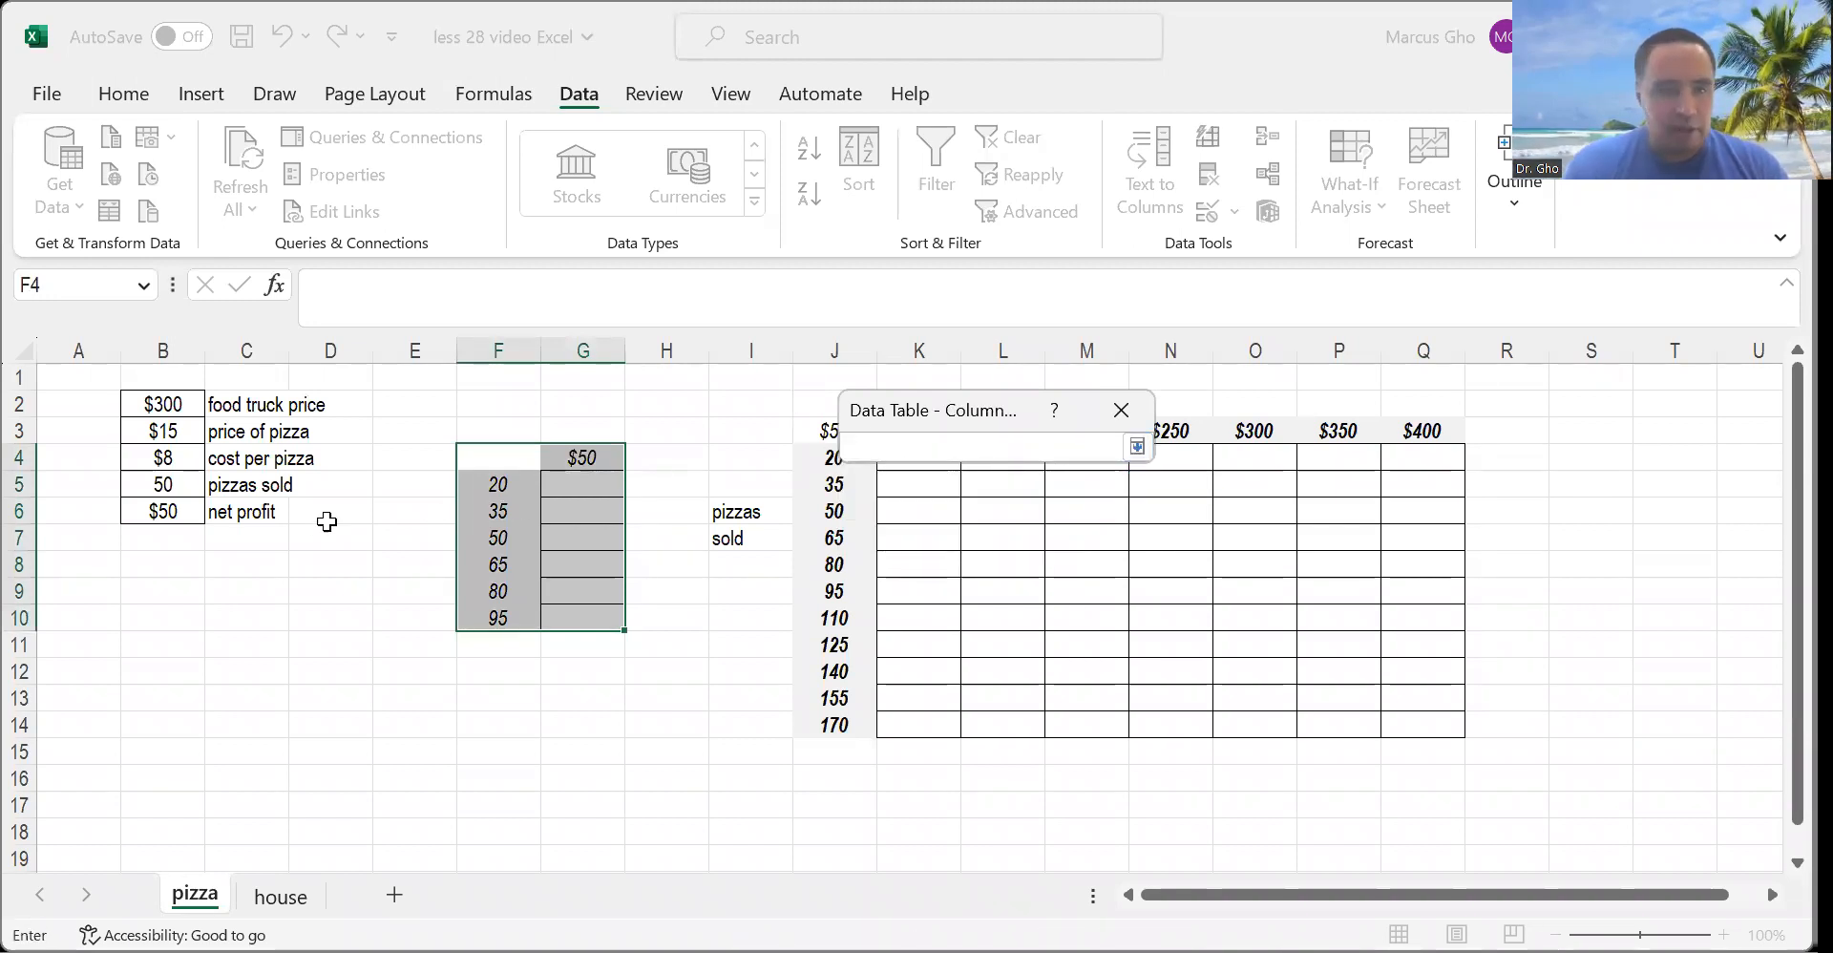
click(160, 486)
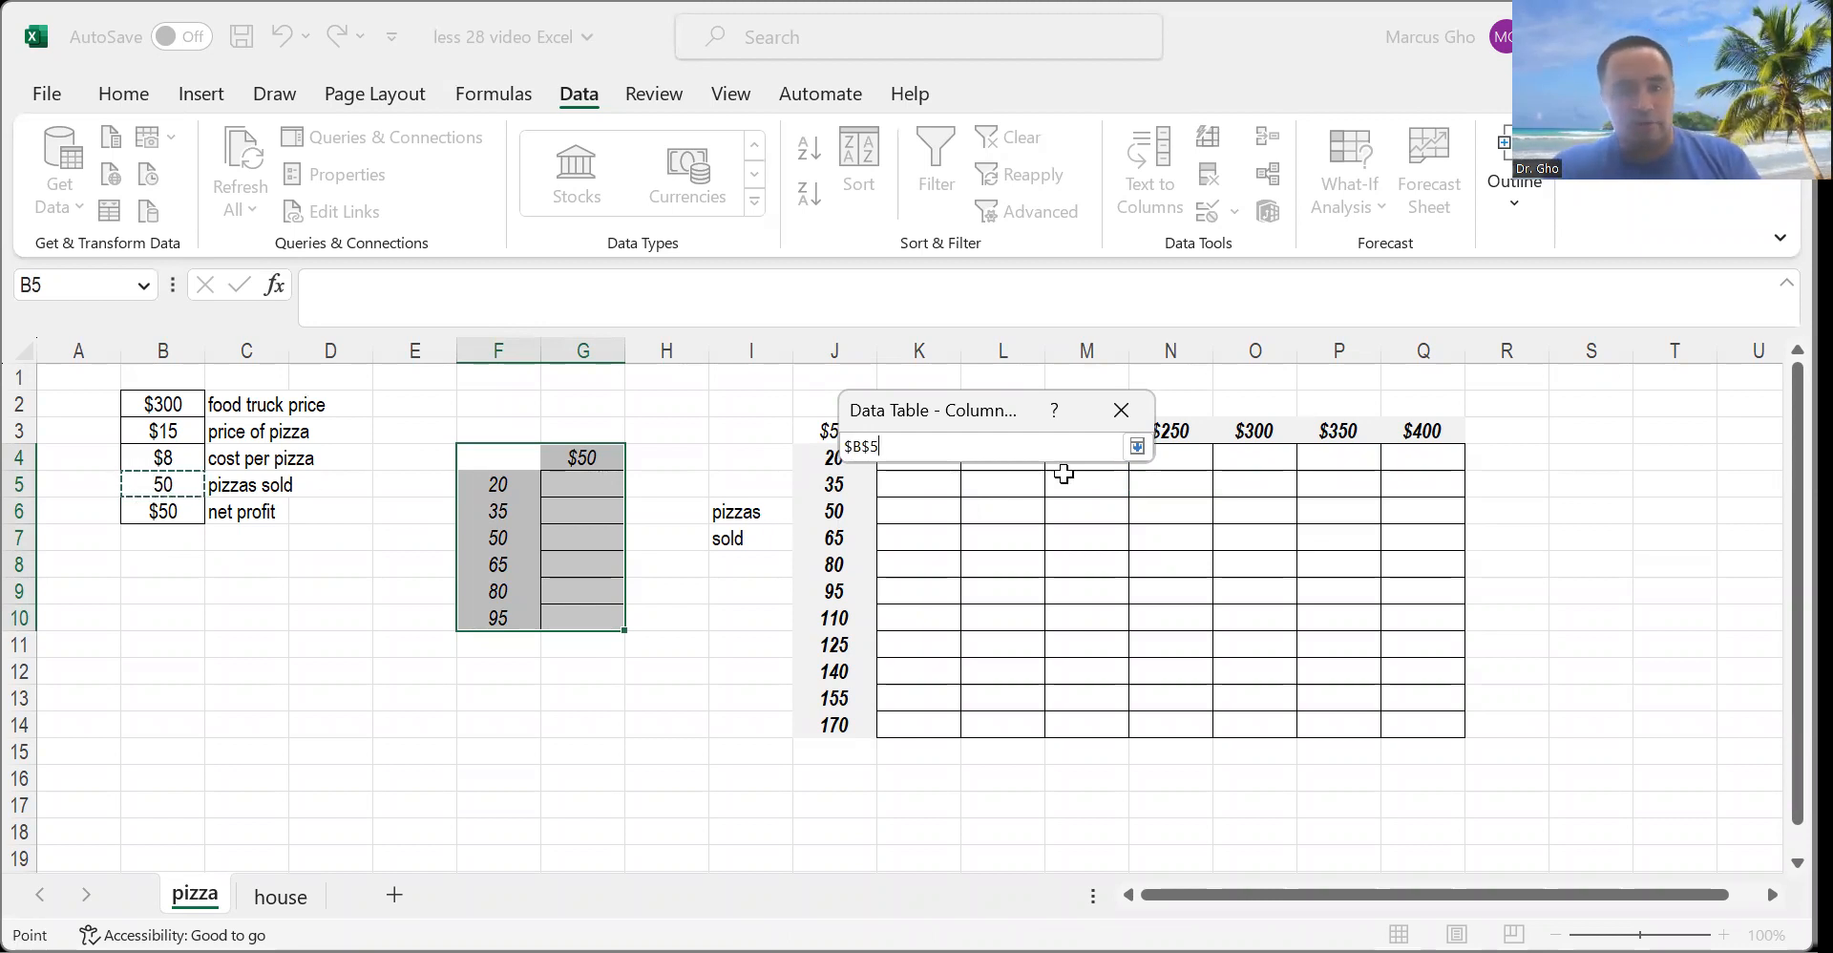
click(1137, 445)
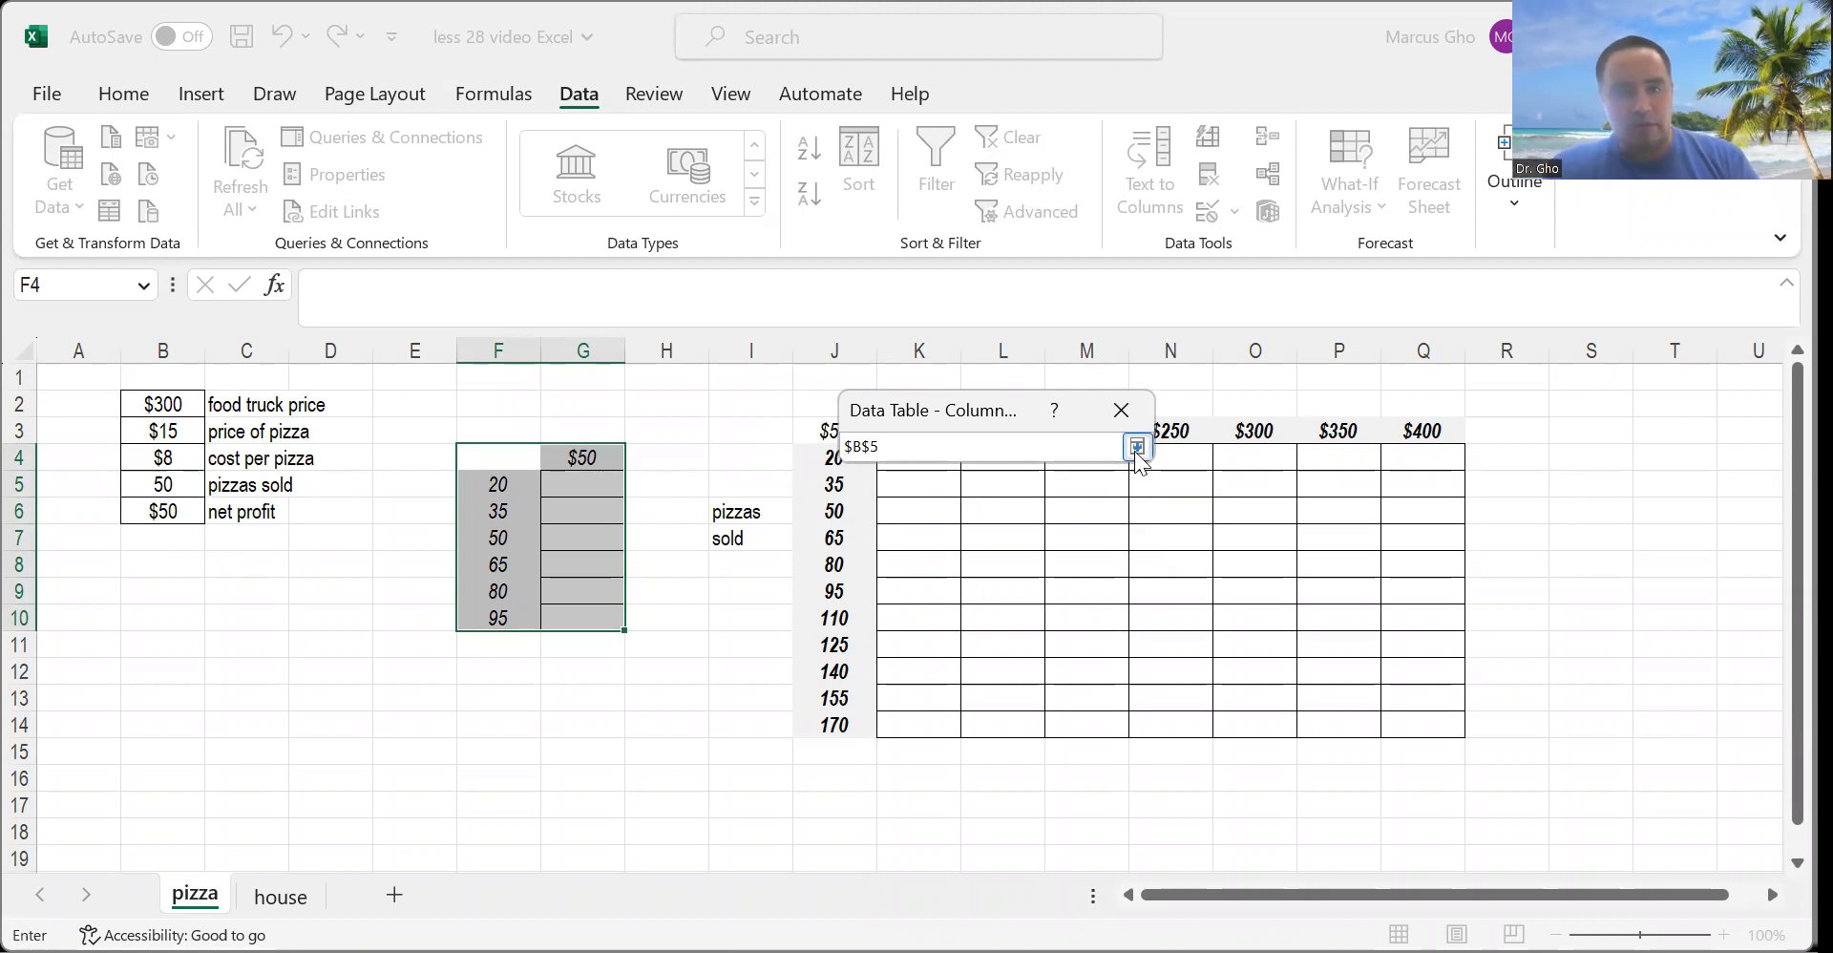
key(BackSpace)
key(BackSpace)
key(BackSpace)
key(BackSpace)
text(5)
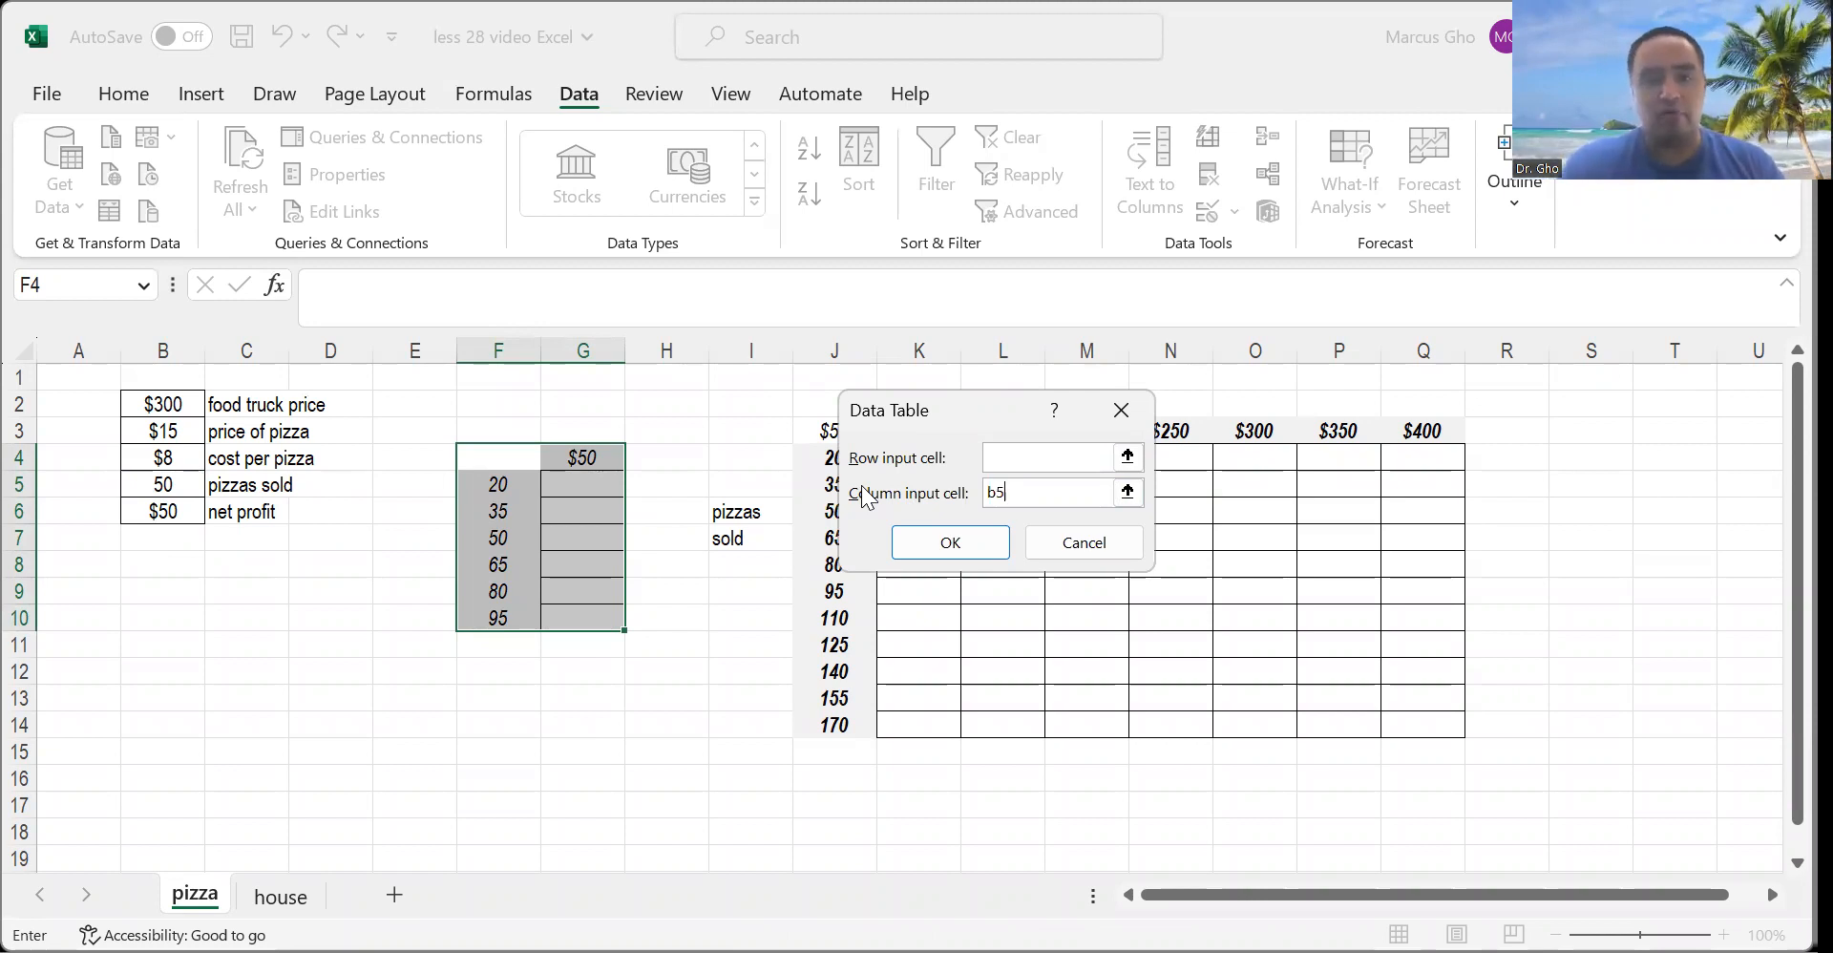
click(931, 544)
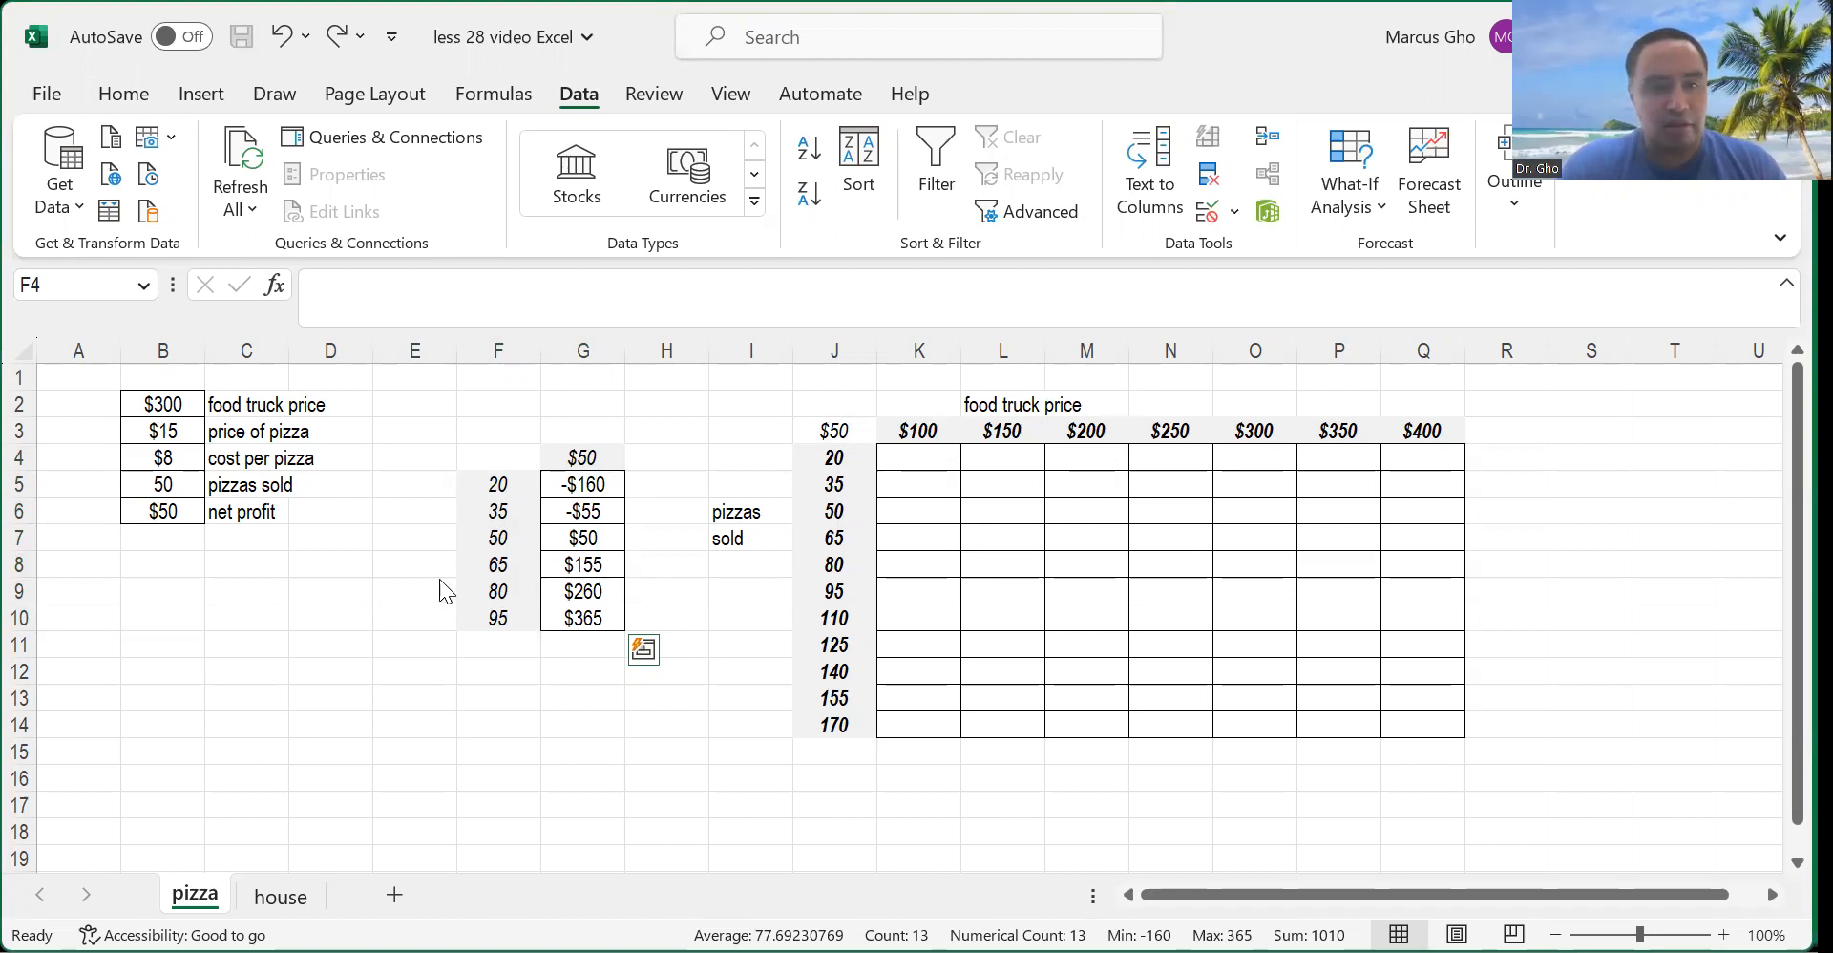
Change the pizzas sold value in F8 to 70.
click(503, 565)
text(70)
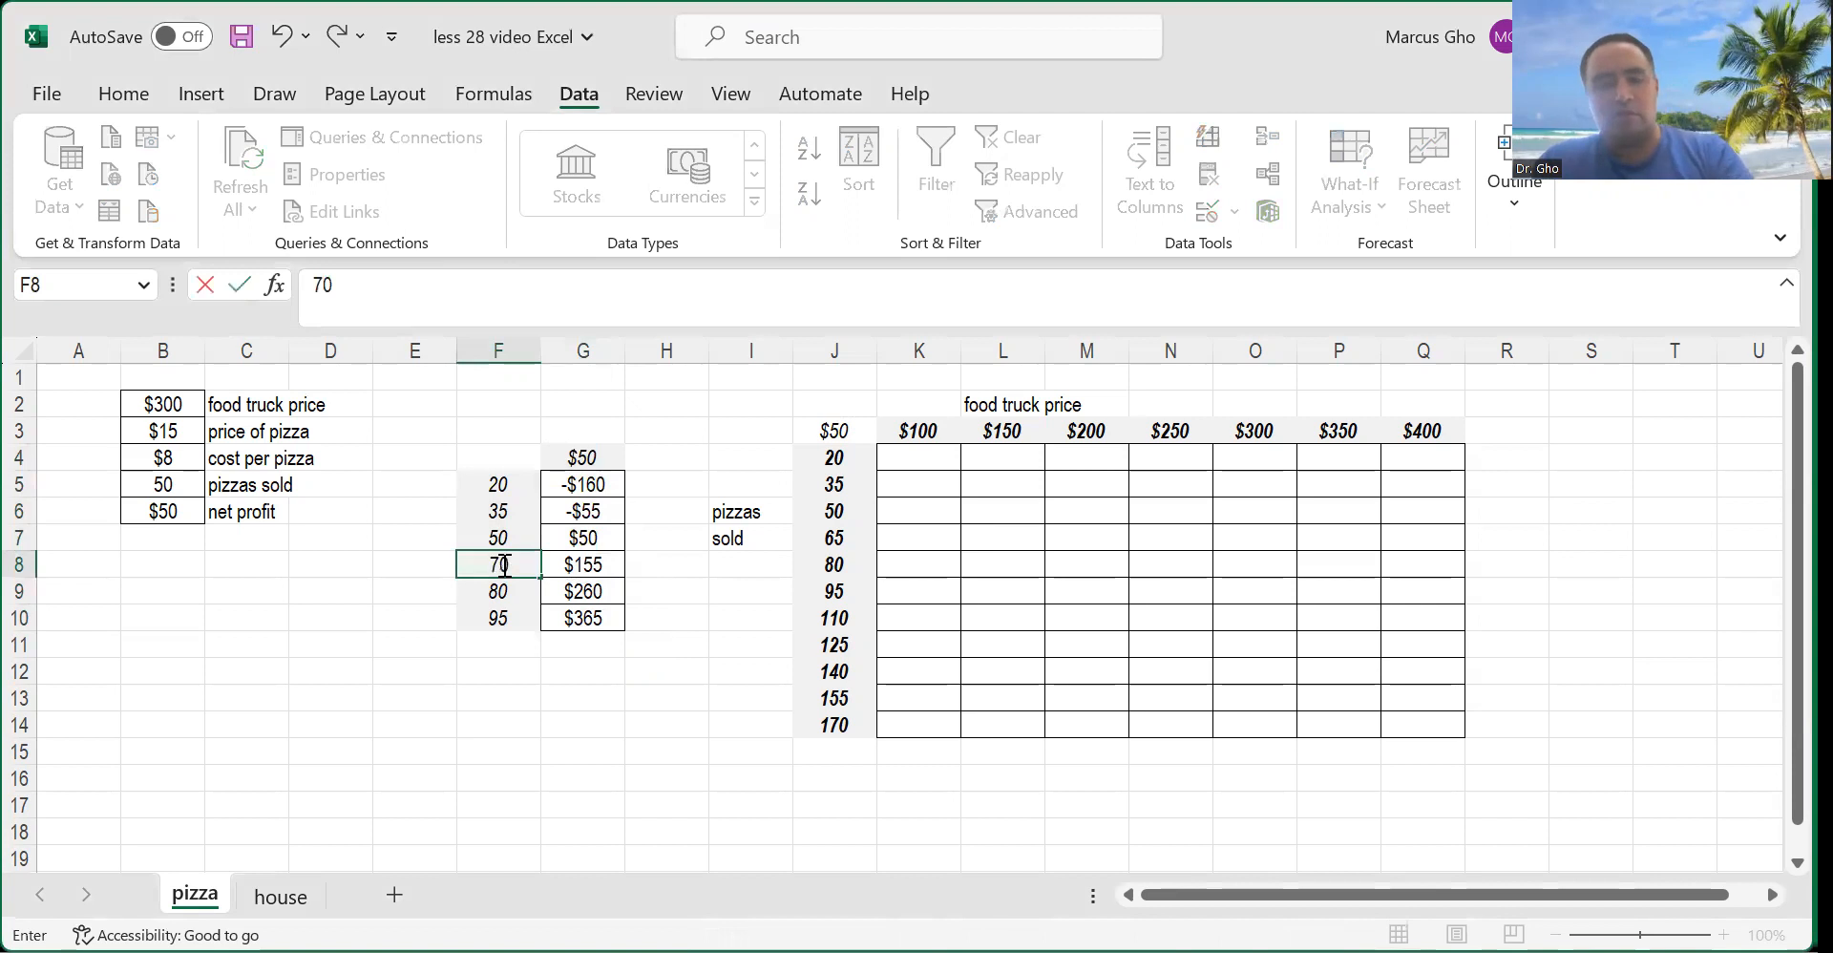
key(Return)
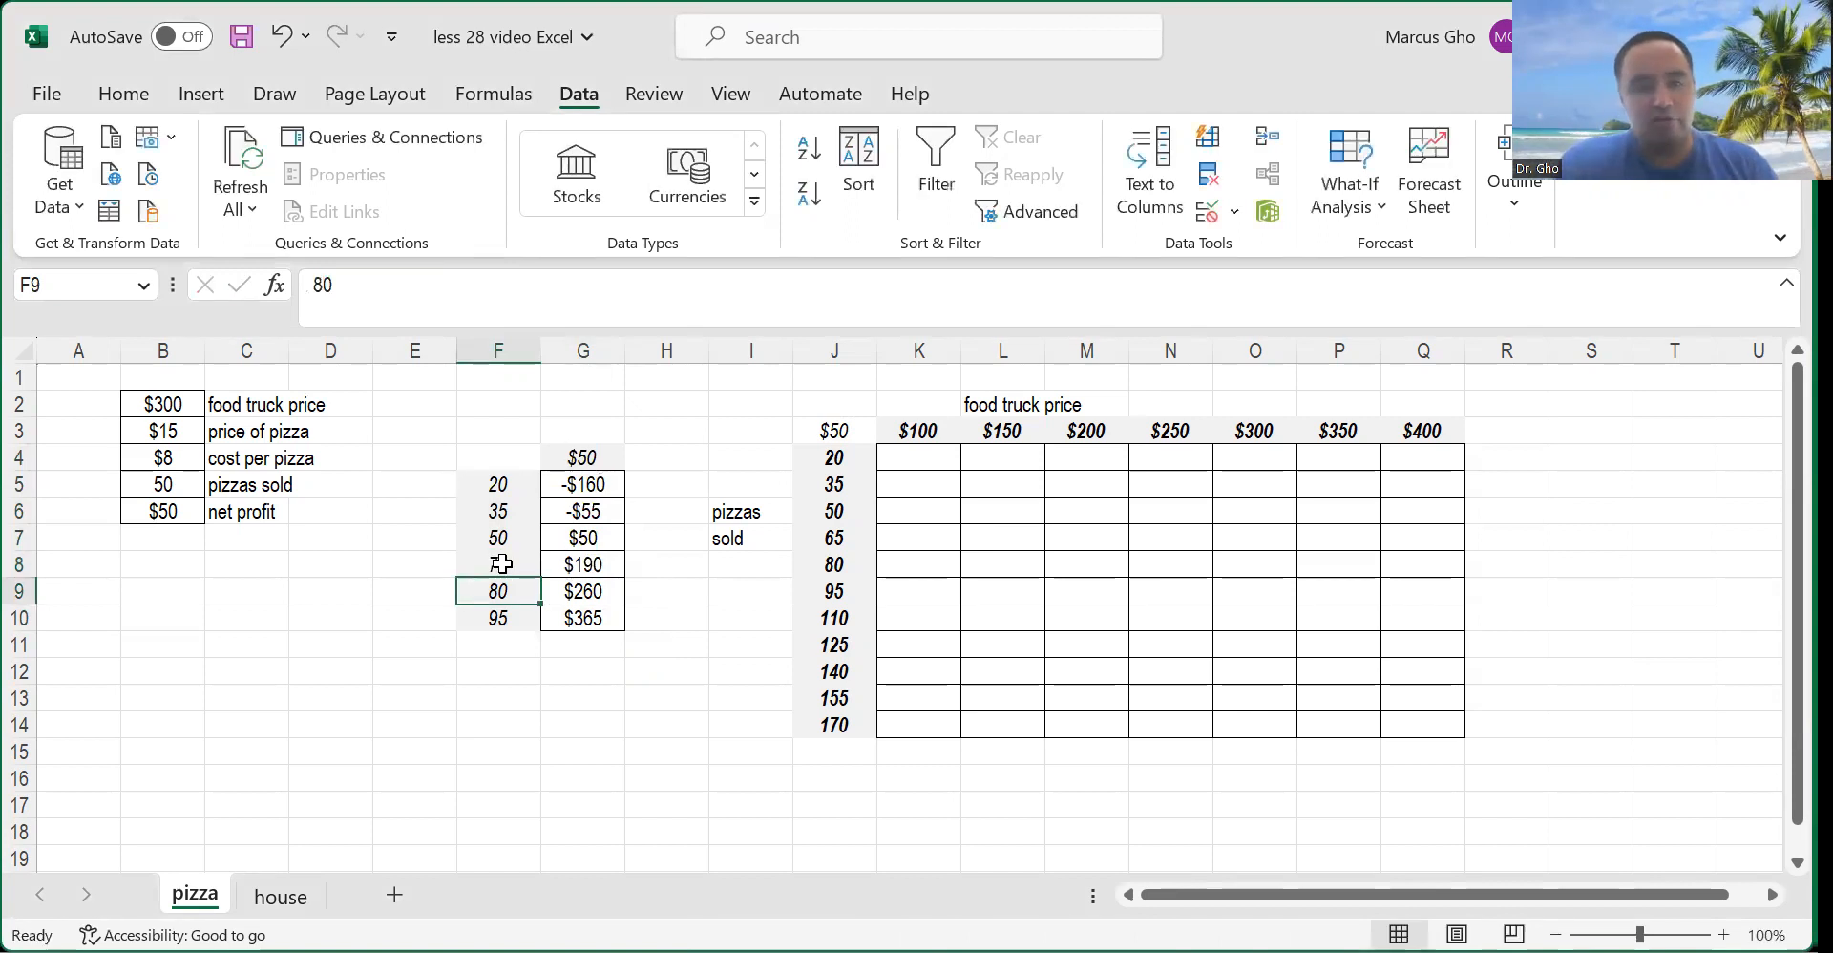
Change the pizzas sold value in F7 to 44.
key(Up)
key(Up)
key(Up)
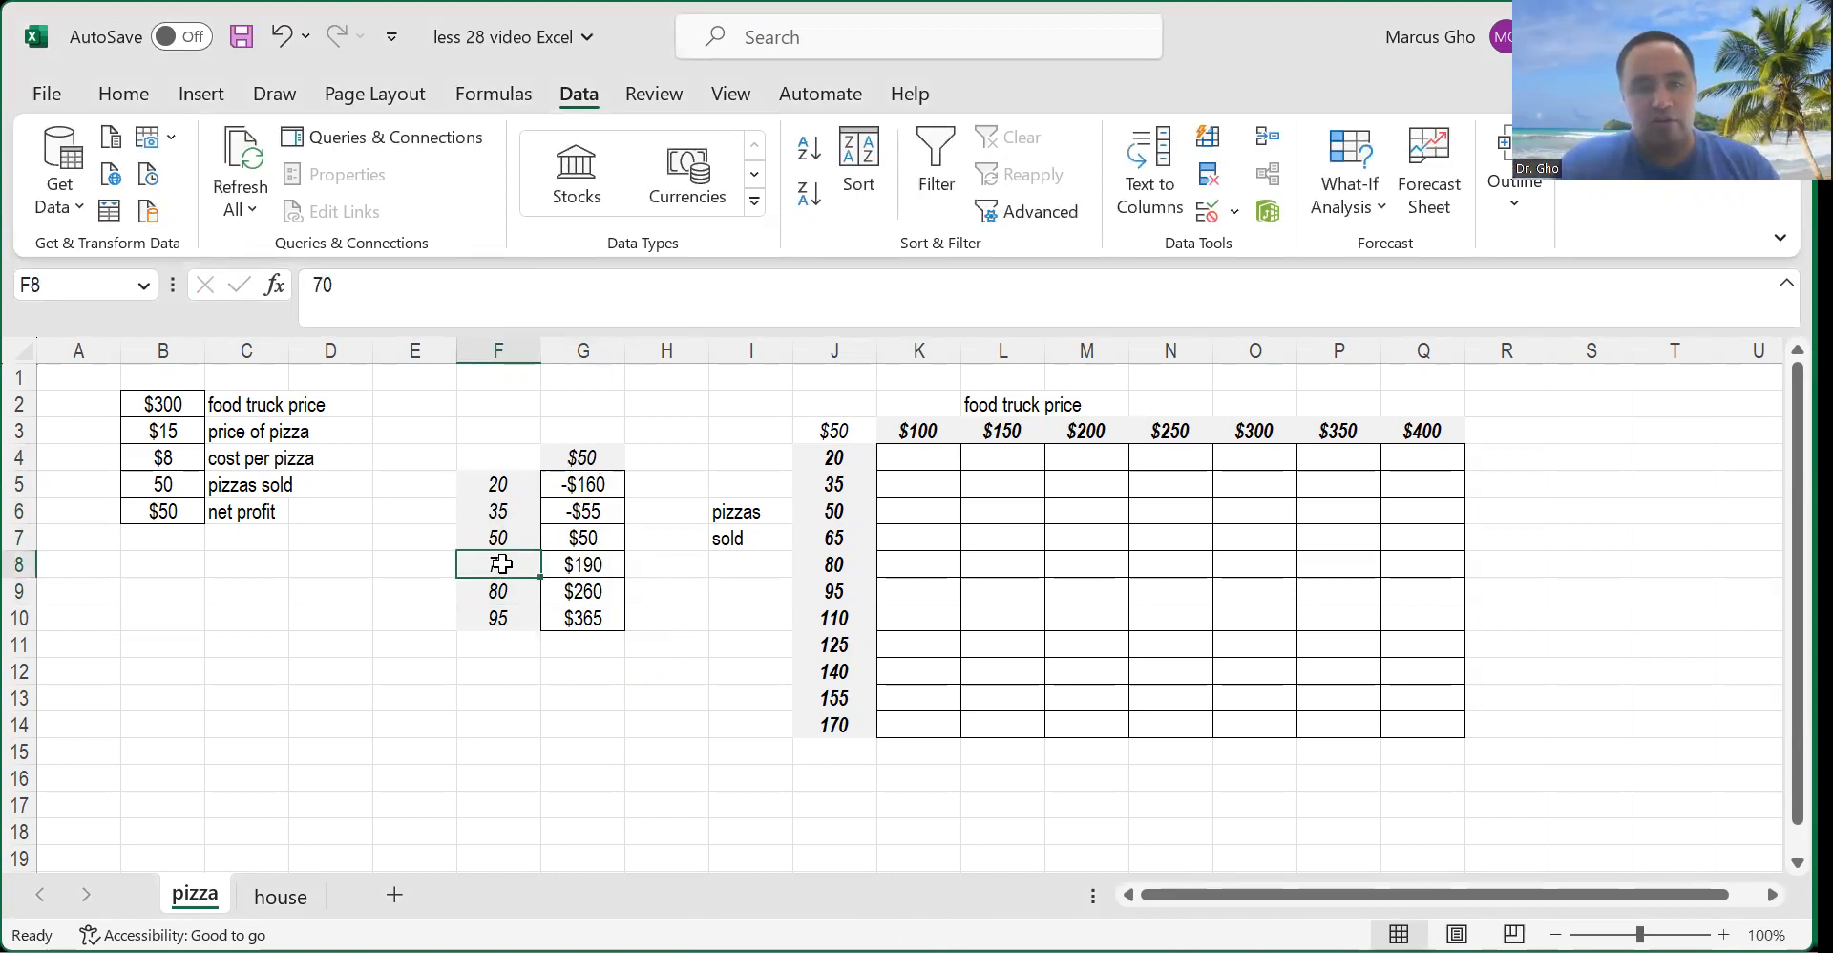
key(Down)
key(Down)
key(Down)
key(Up)
key(Up)
text(44)
key(Return)
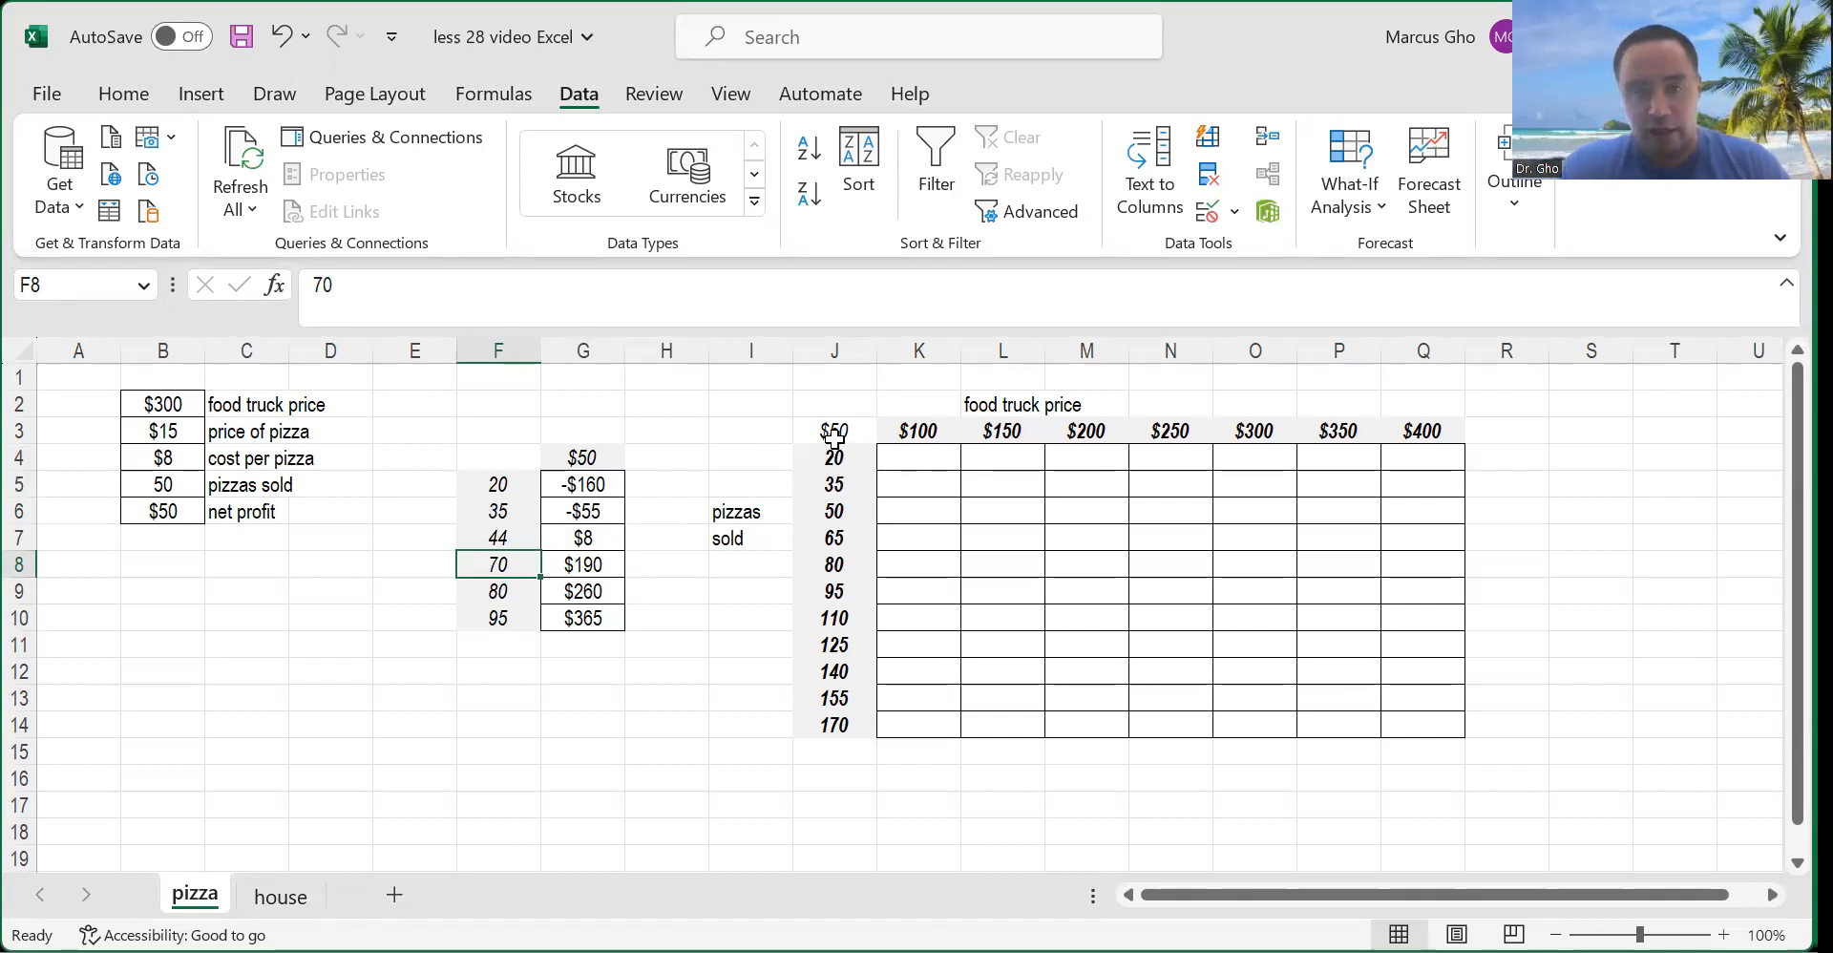
Review the two-variable table layout in J3:Q14: the corner formula, the food truck prices and the pizzas sold values.
drag(835, 430, 1426, 741)
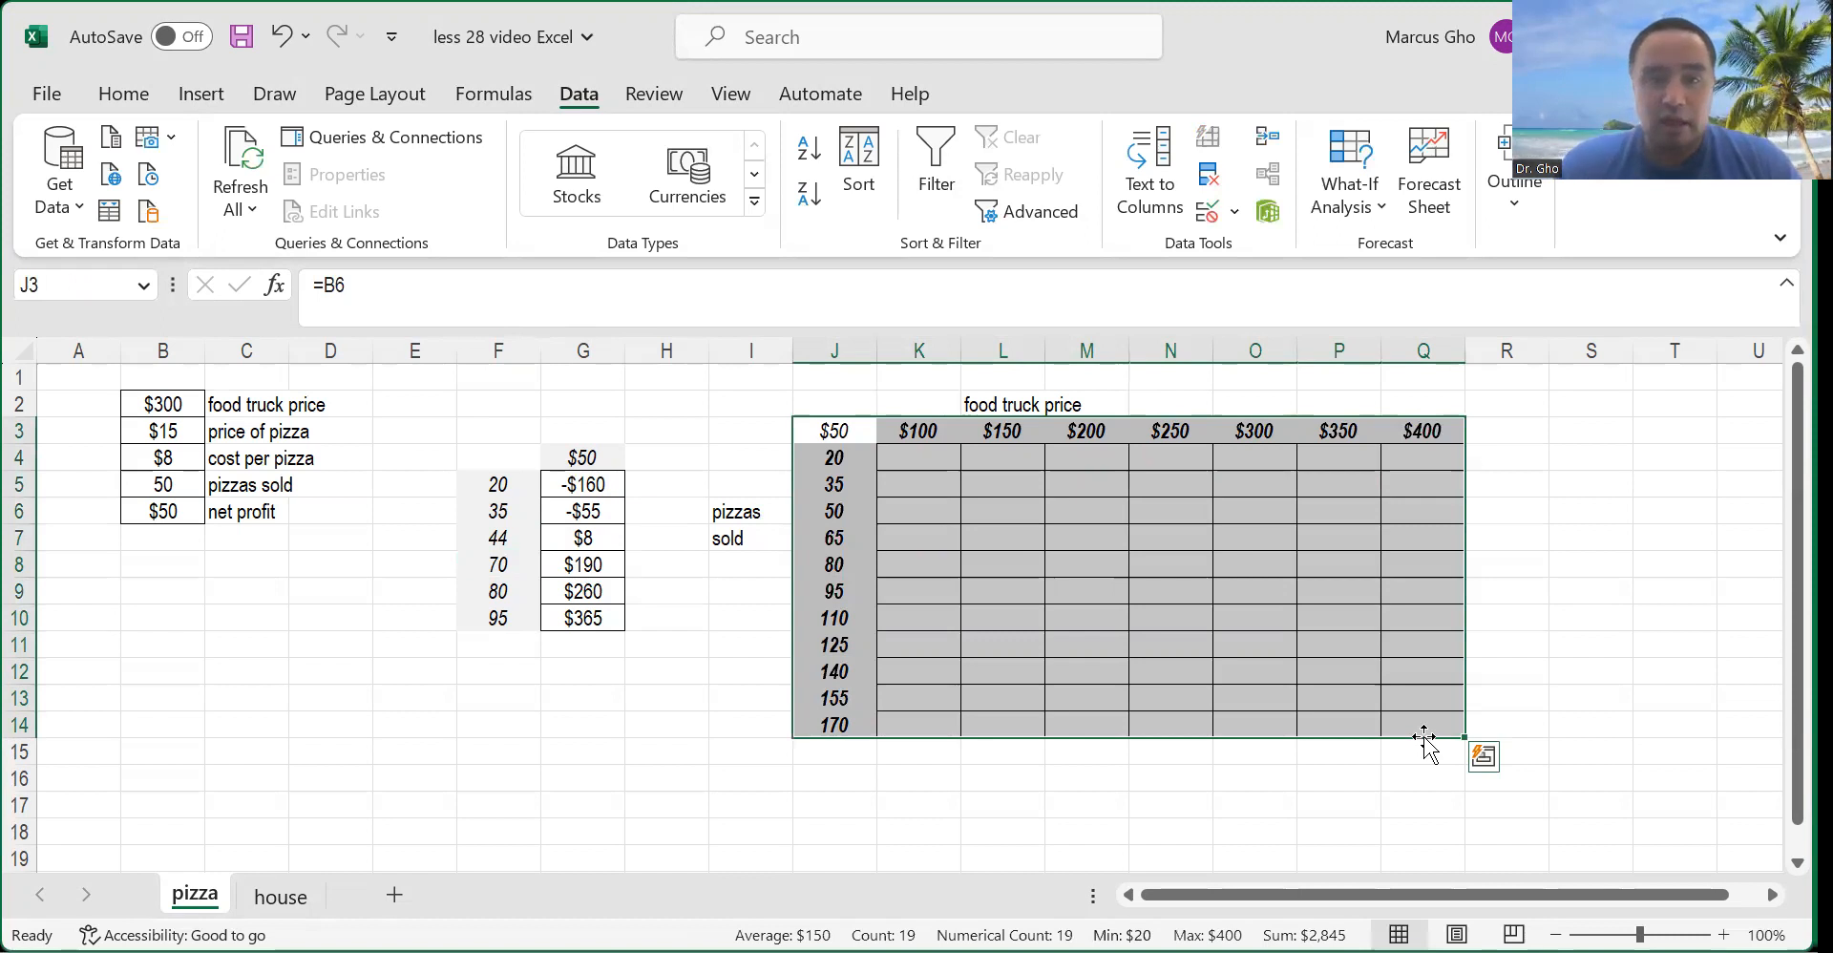
click(835, 429)
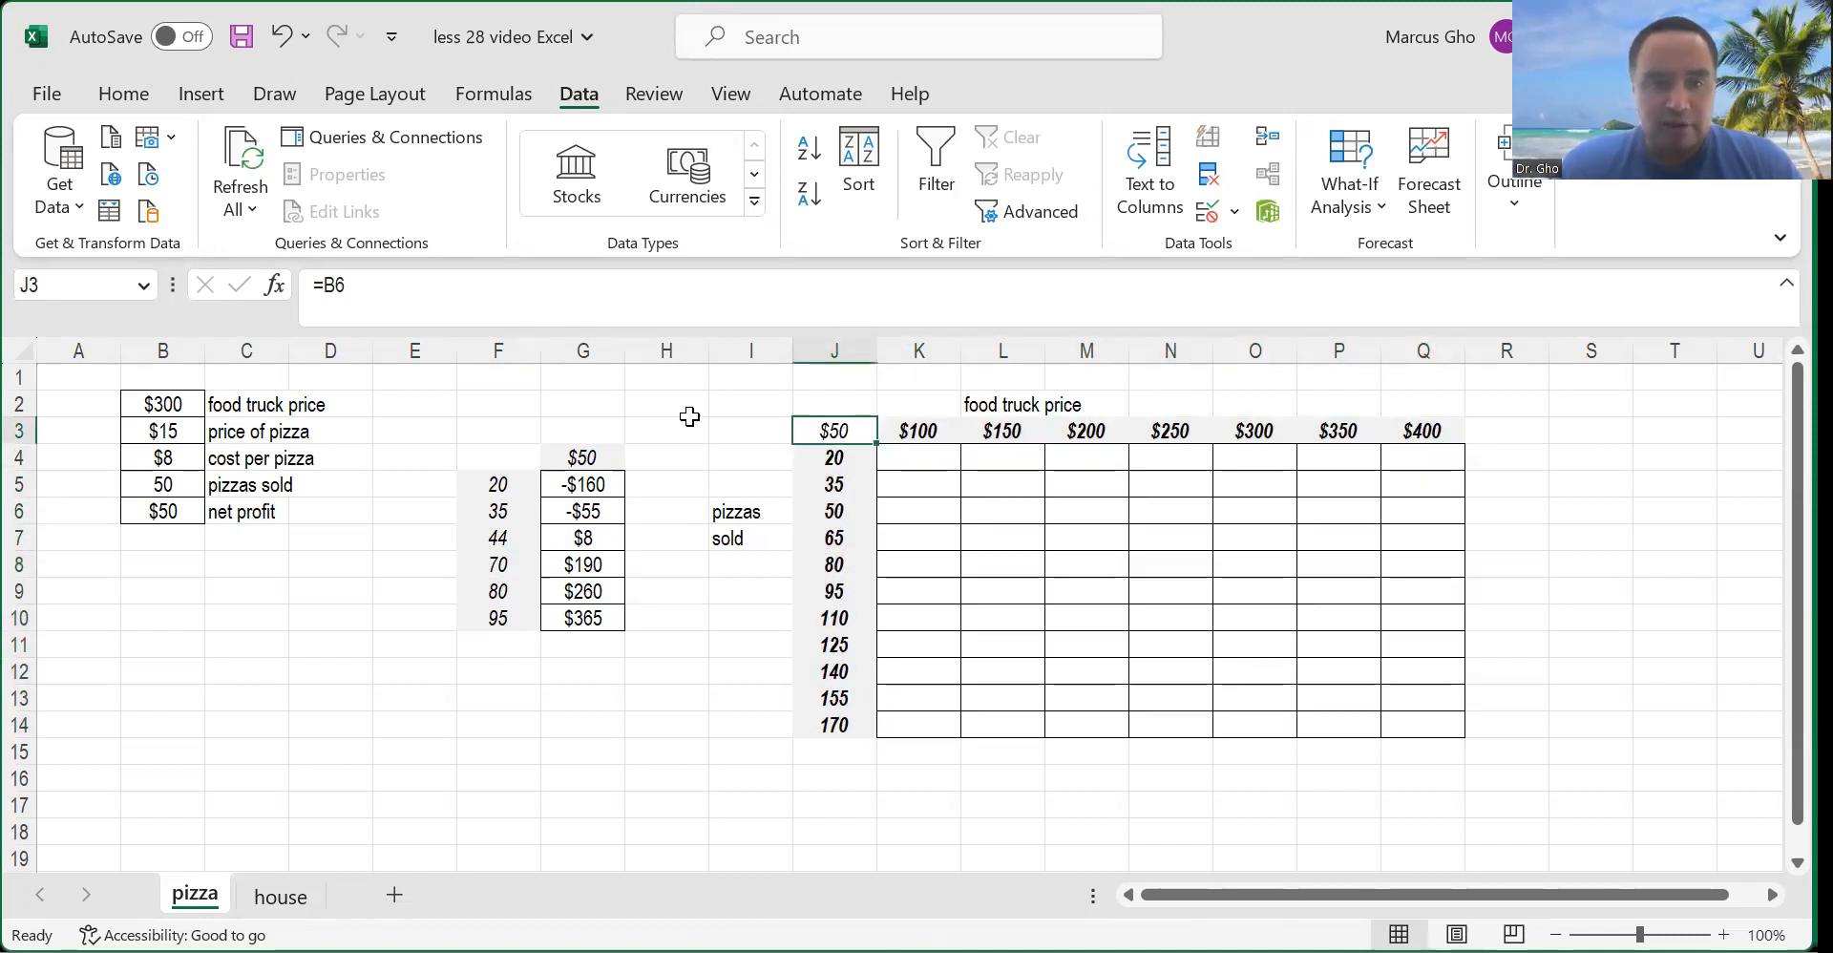
click(614, 298)
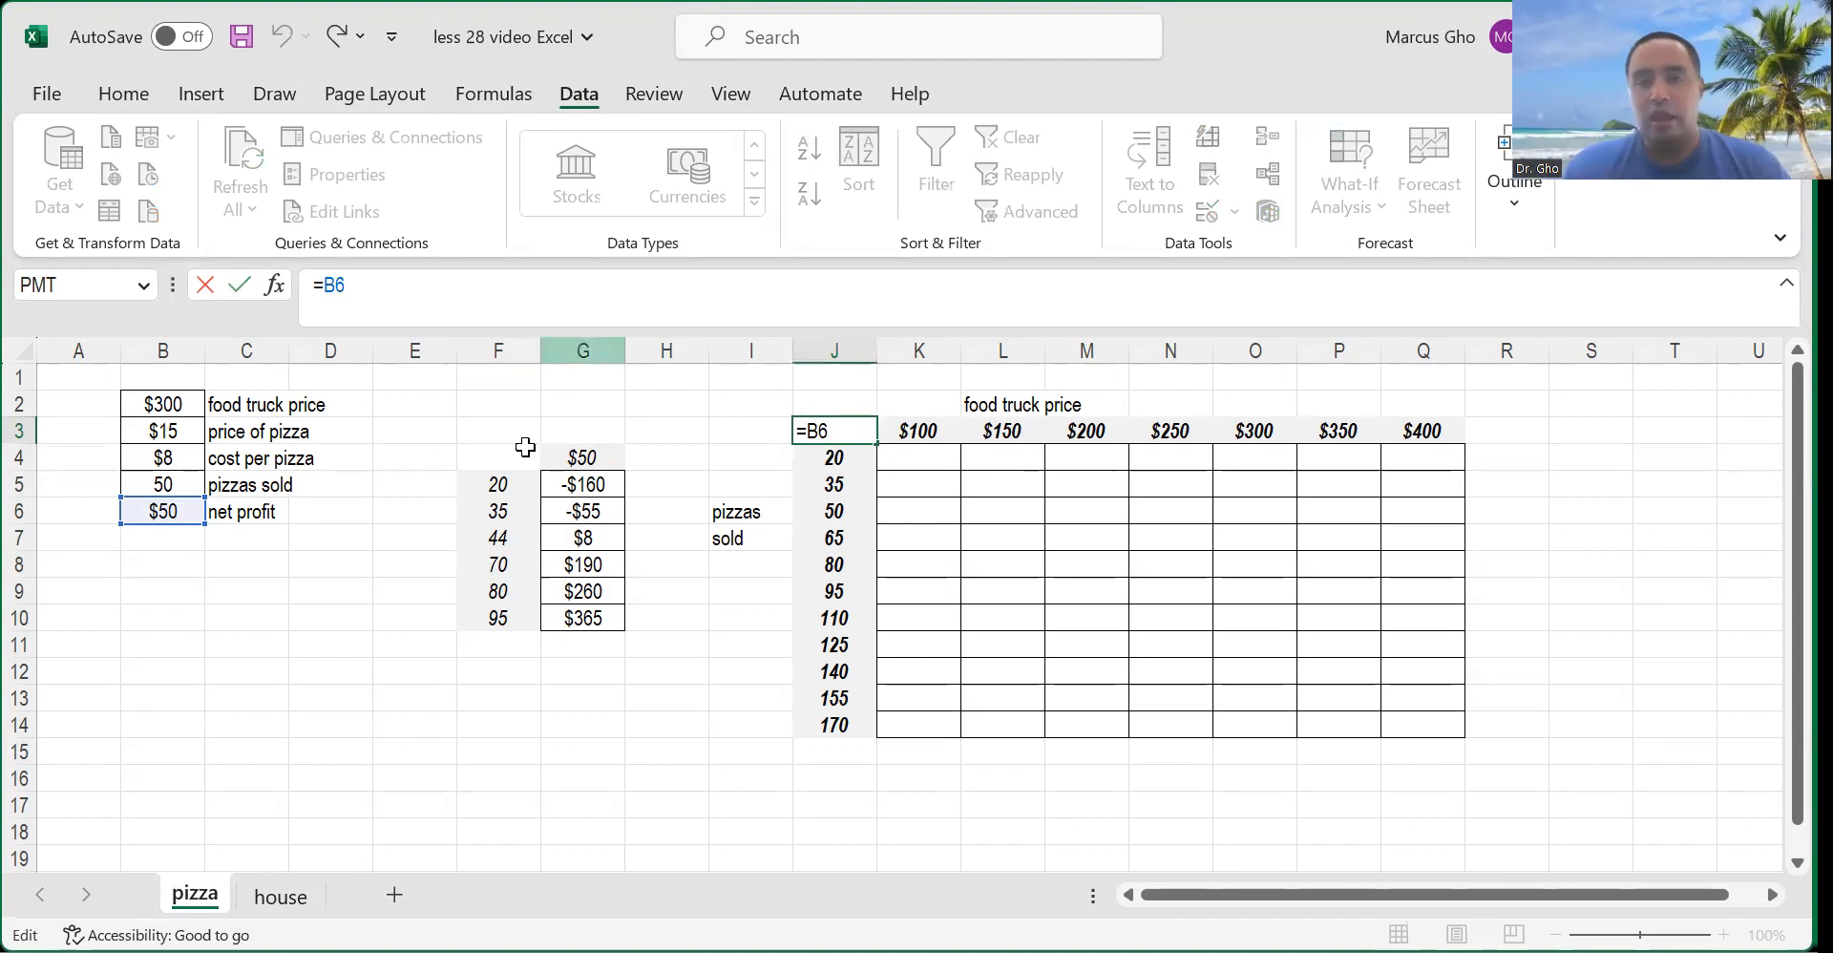
drag(919, 435, 1426, 431)
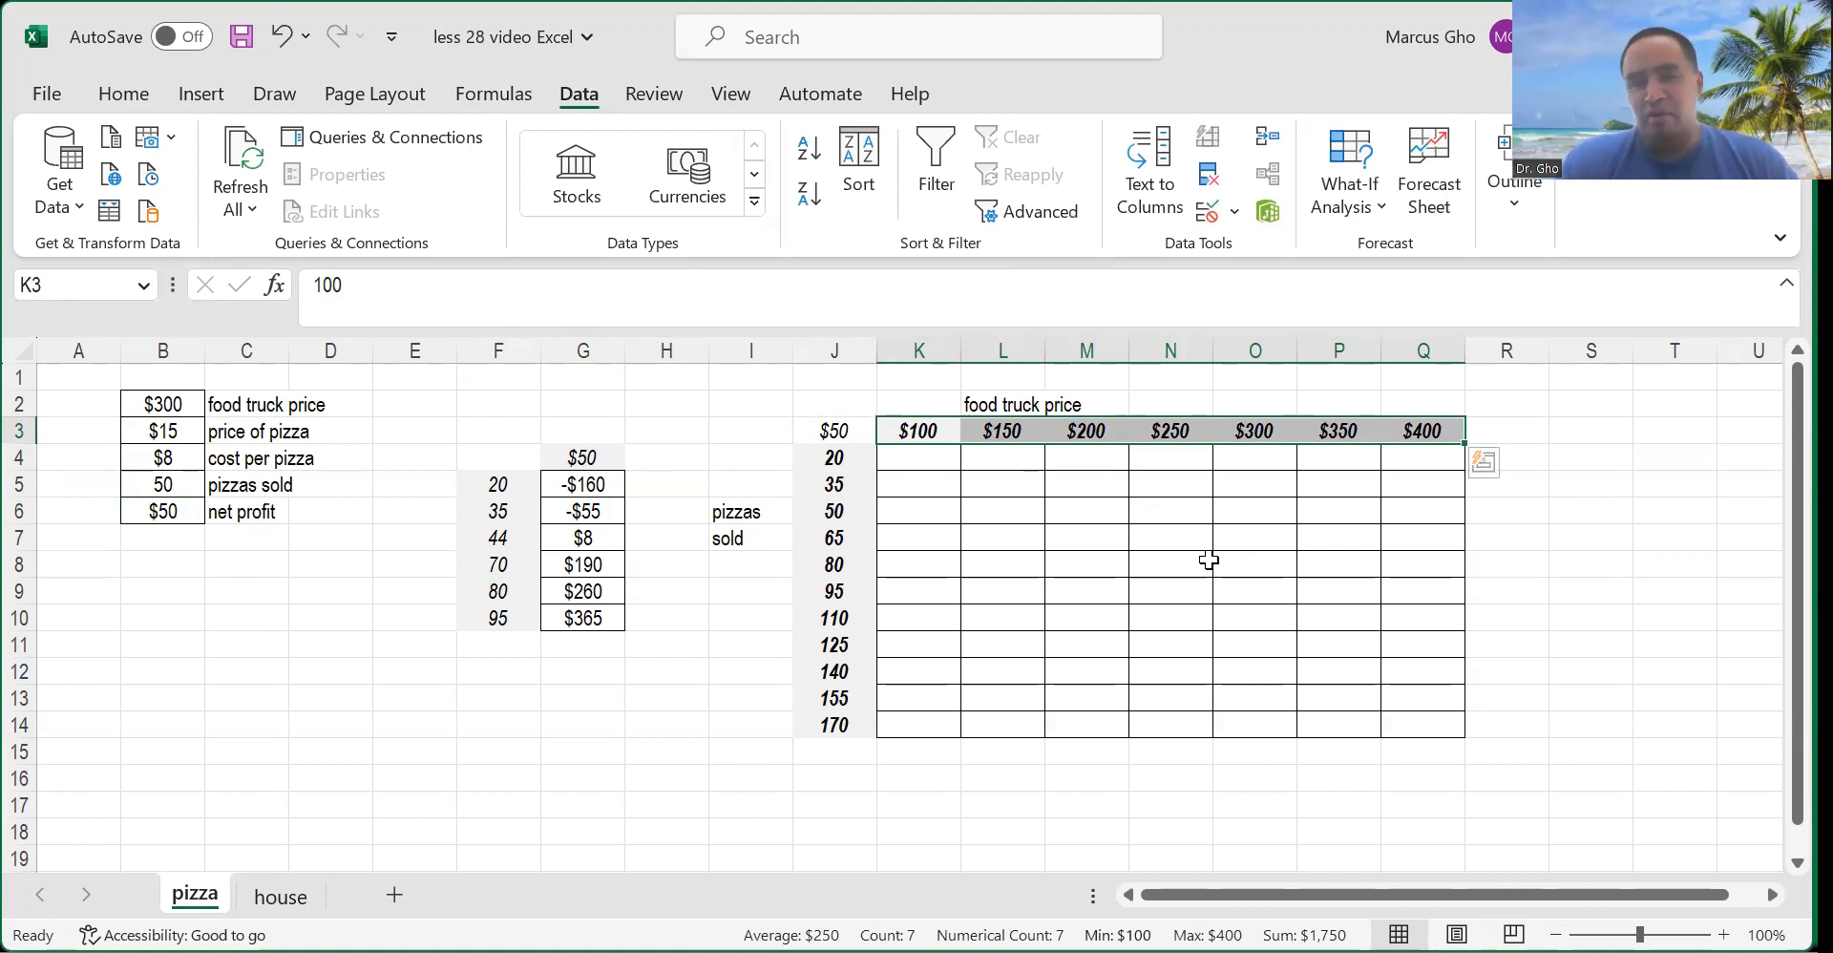
drag(836, 457, 816, 737)
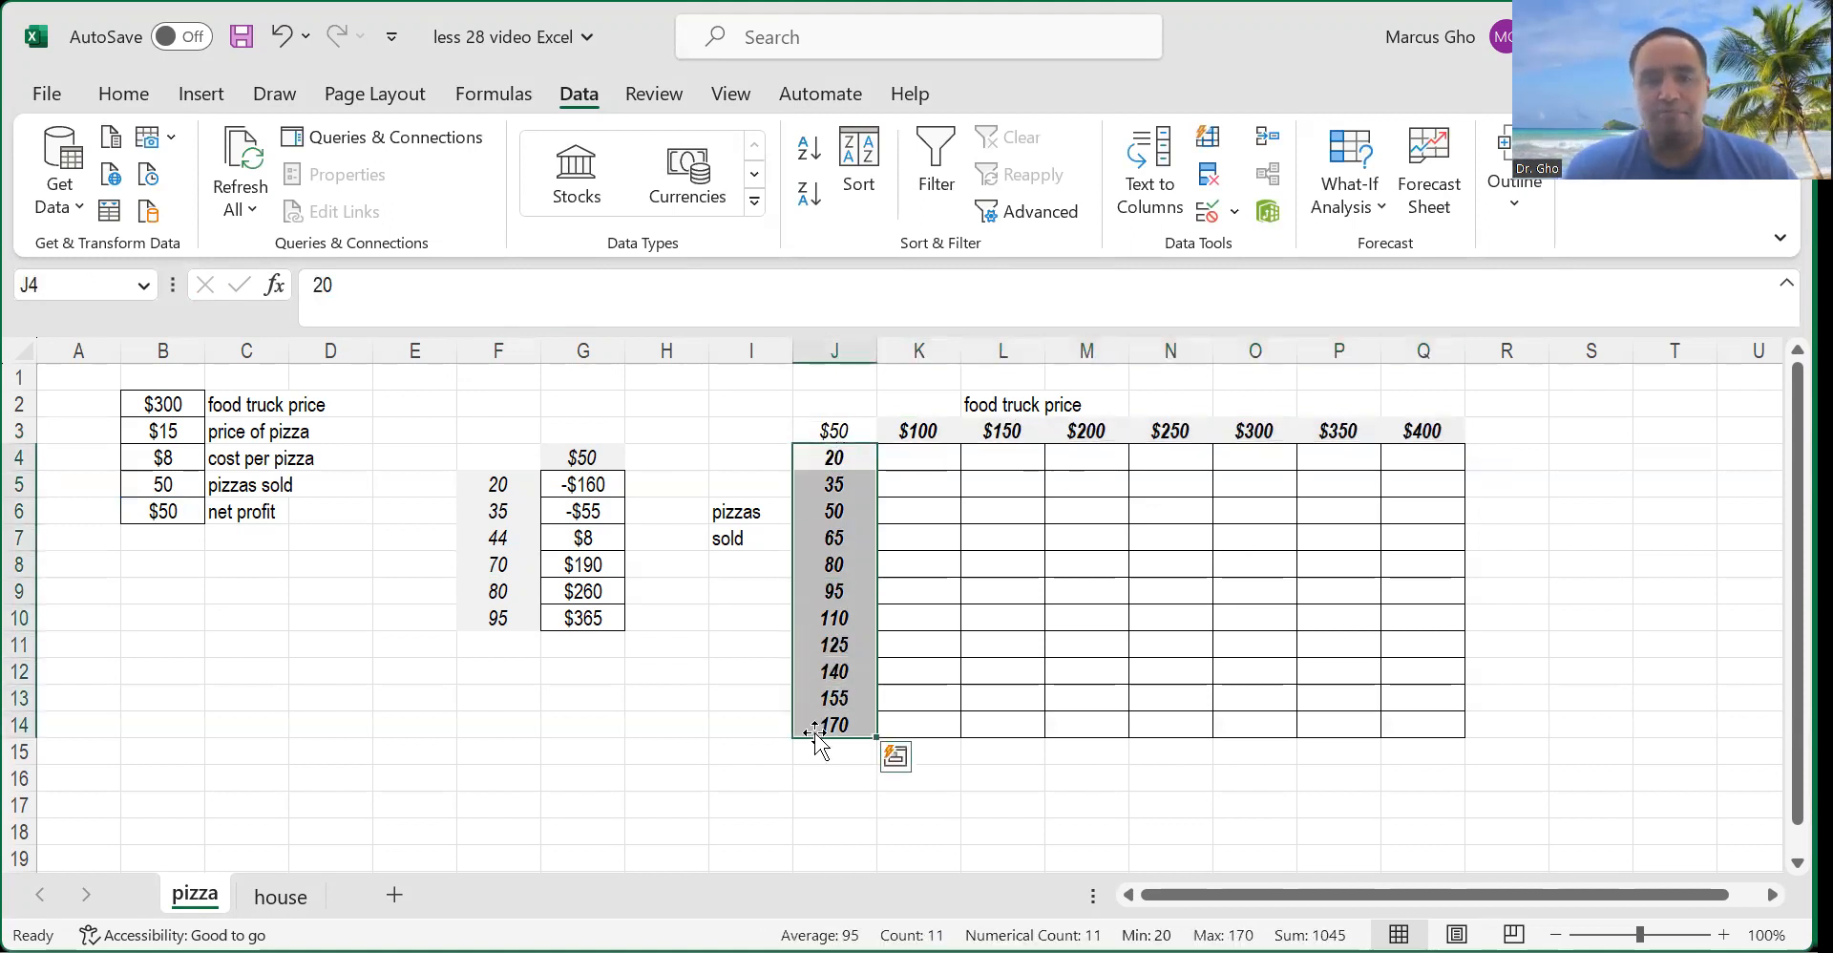
Check the formulas behind the pizzas sold and food truck price headings, including in the sheet's formula view.
click(852, 486)
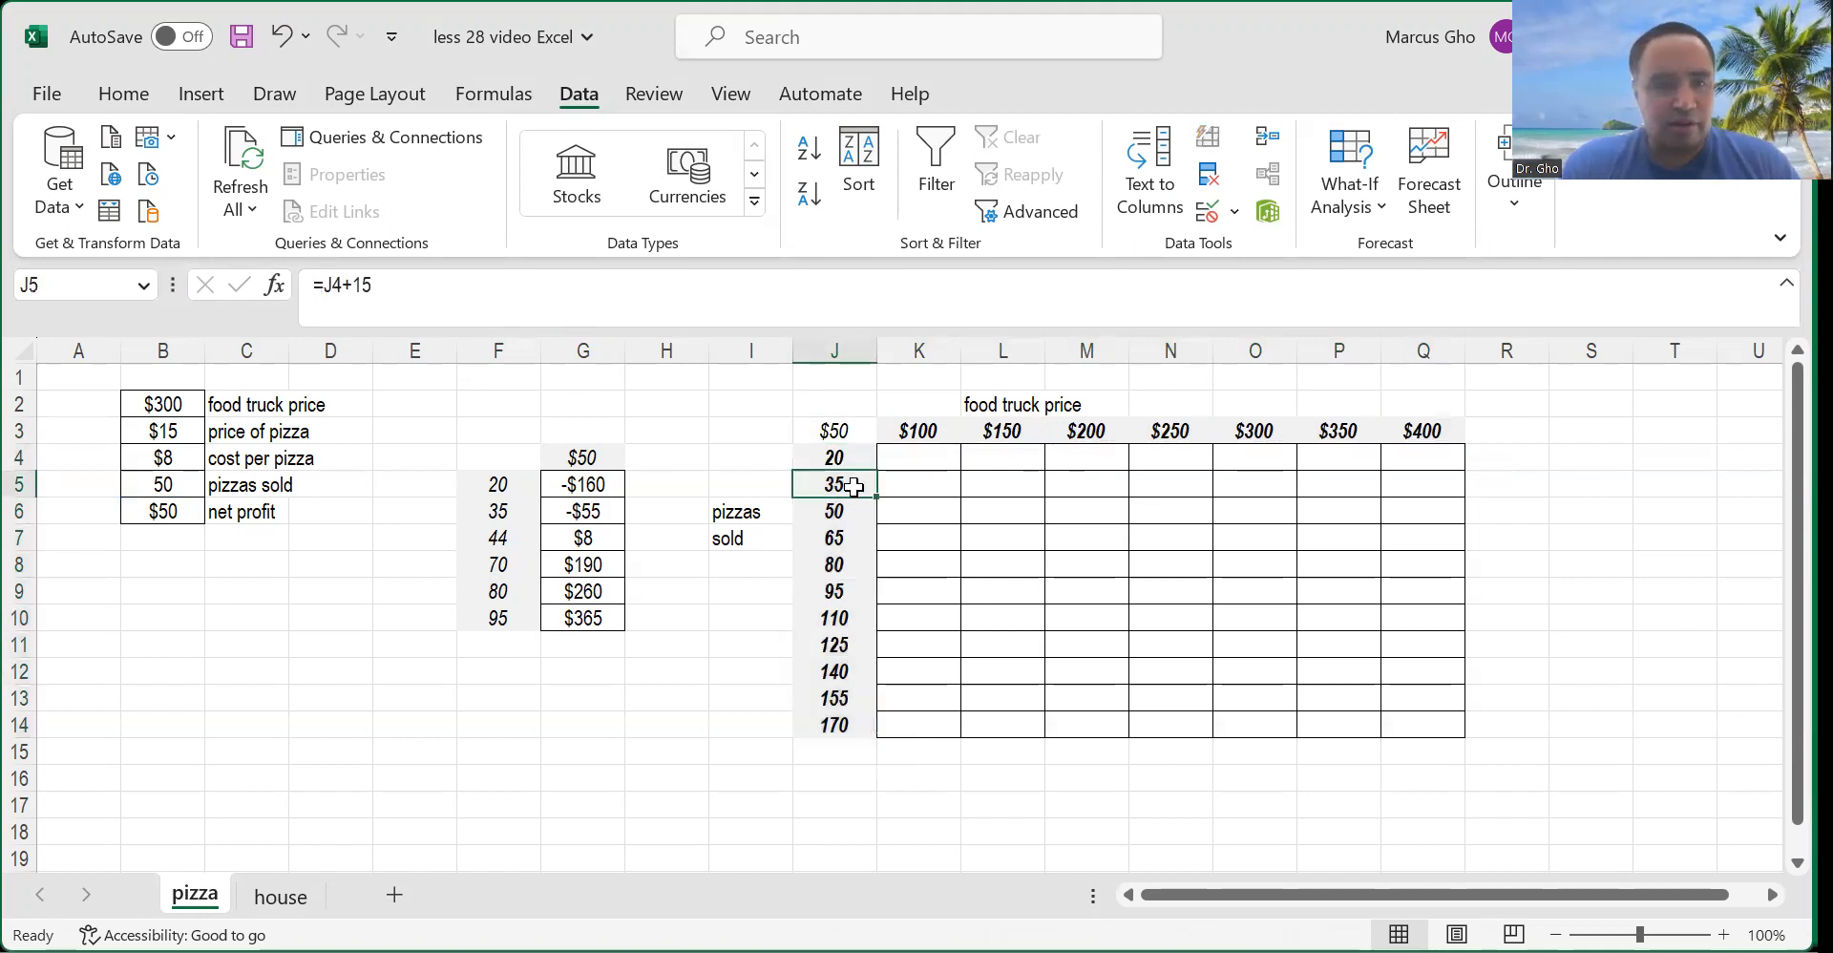
click(989, 432)
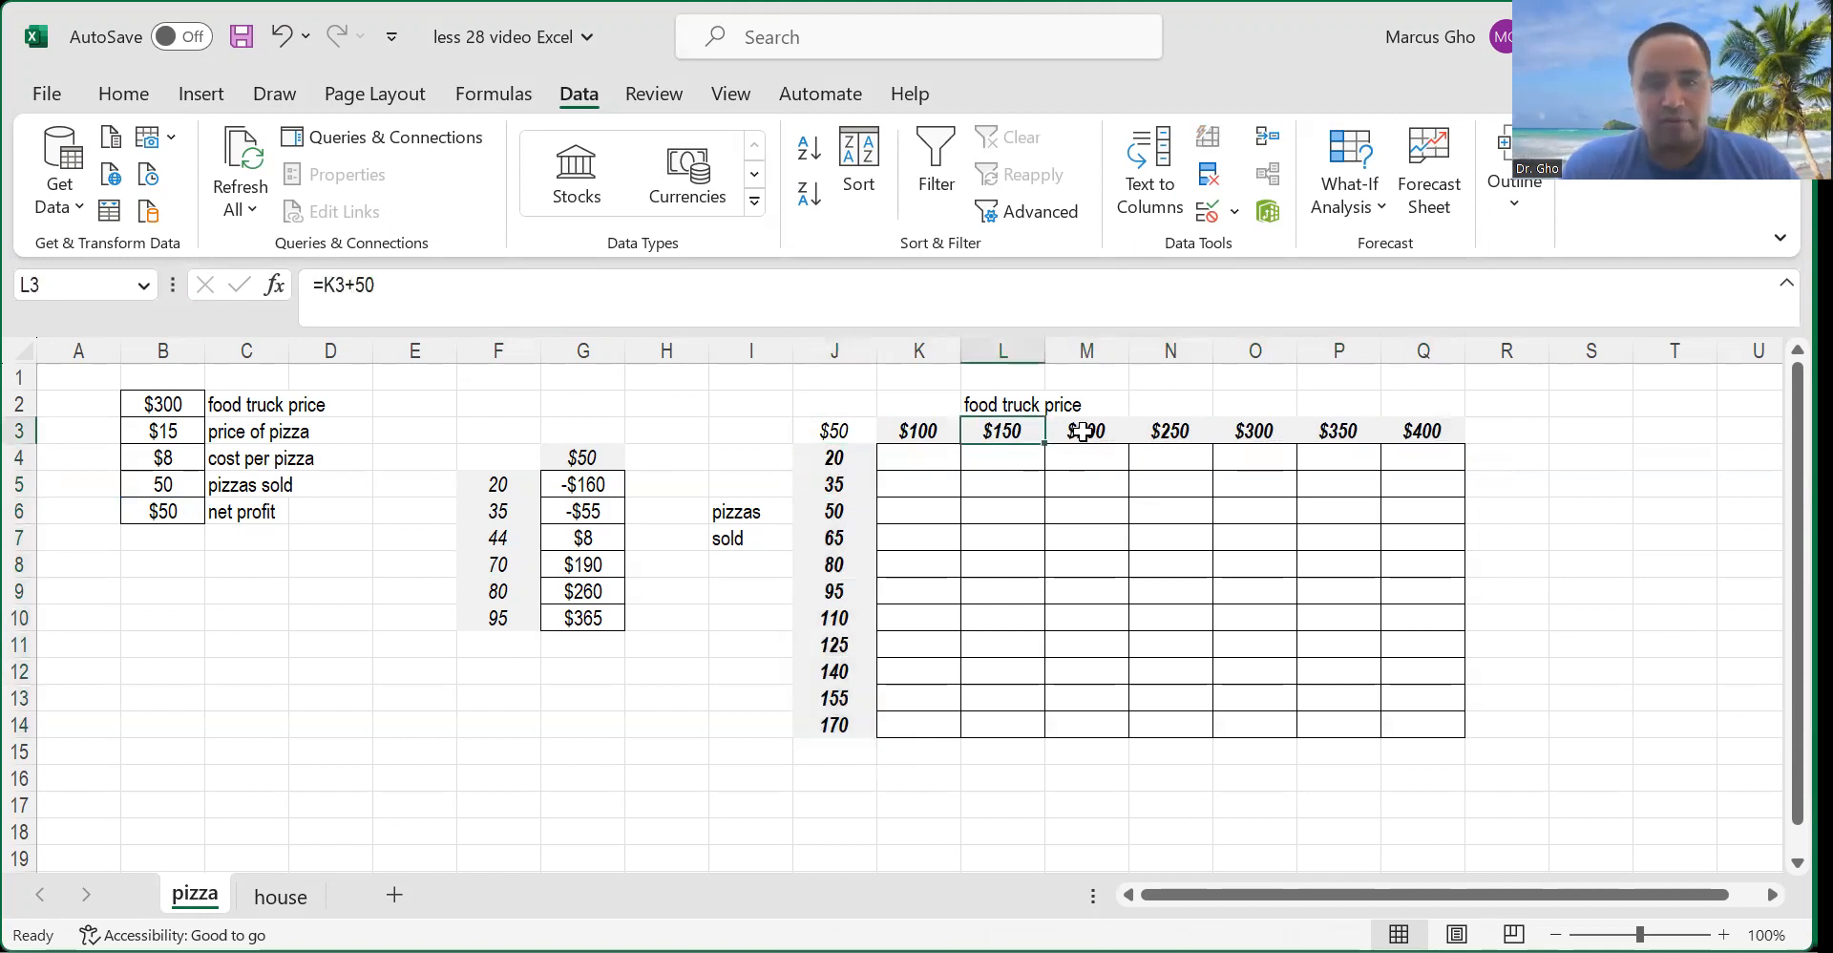
key(ctrl+grave)
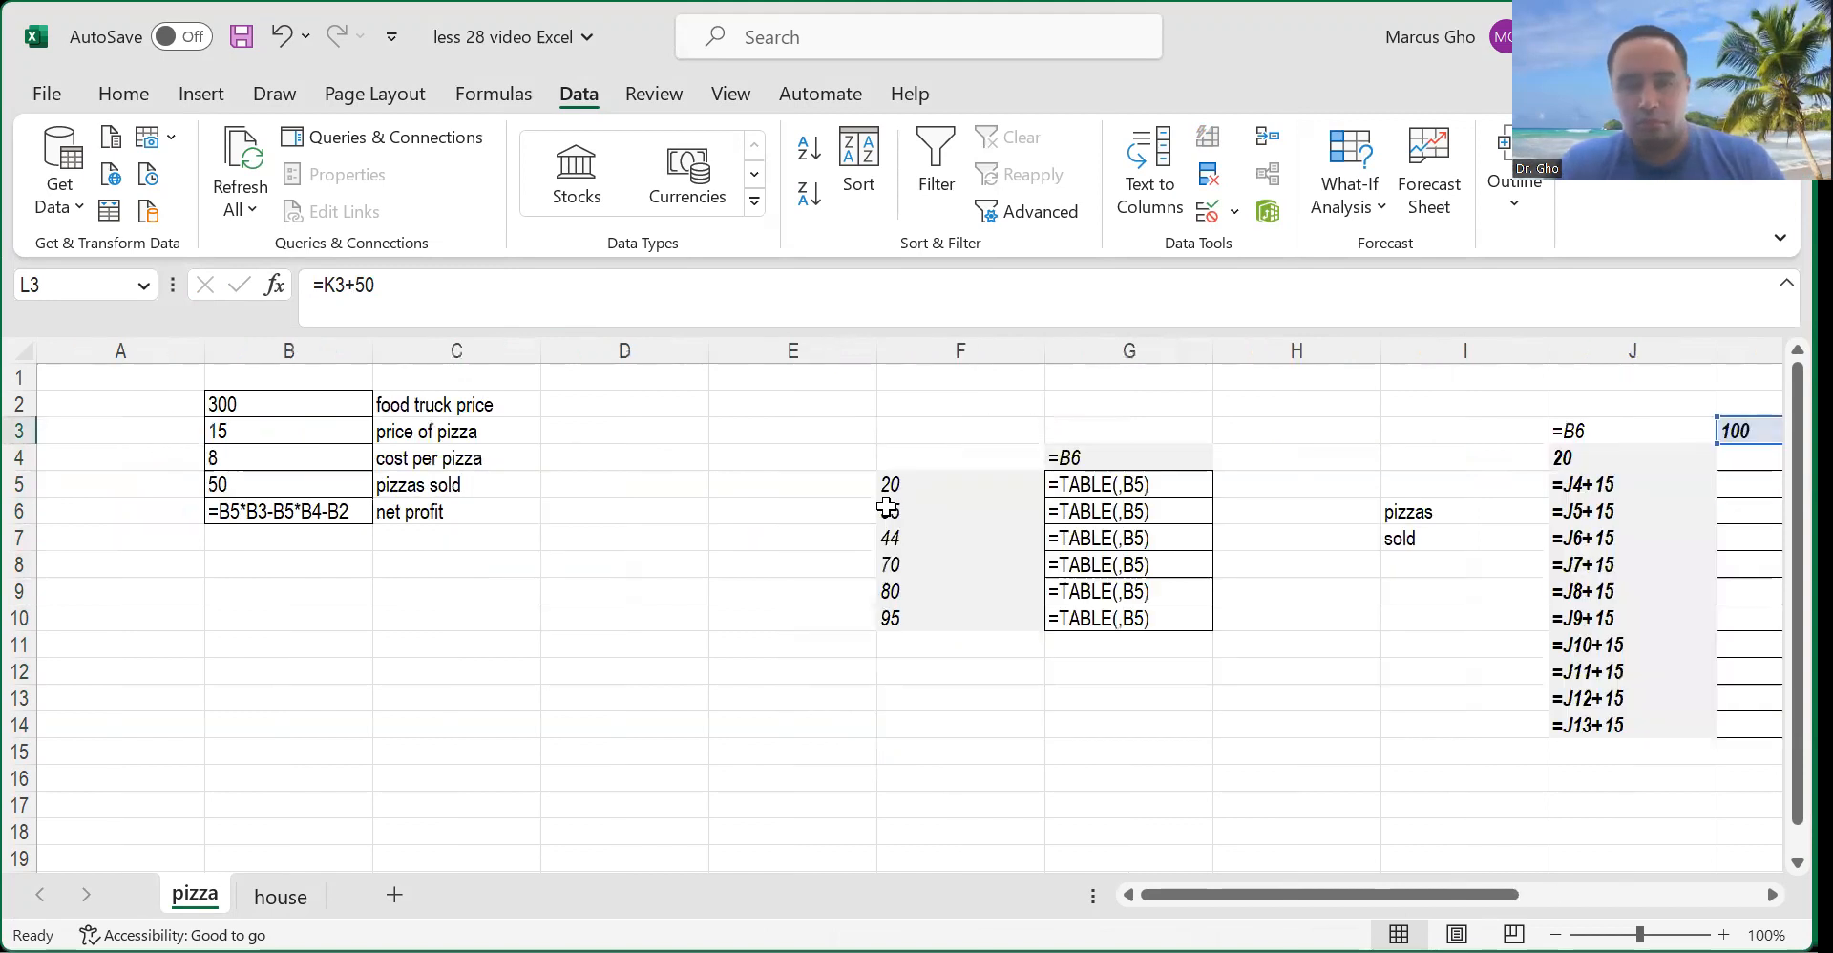
key(ctrl+grave)
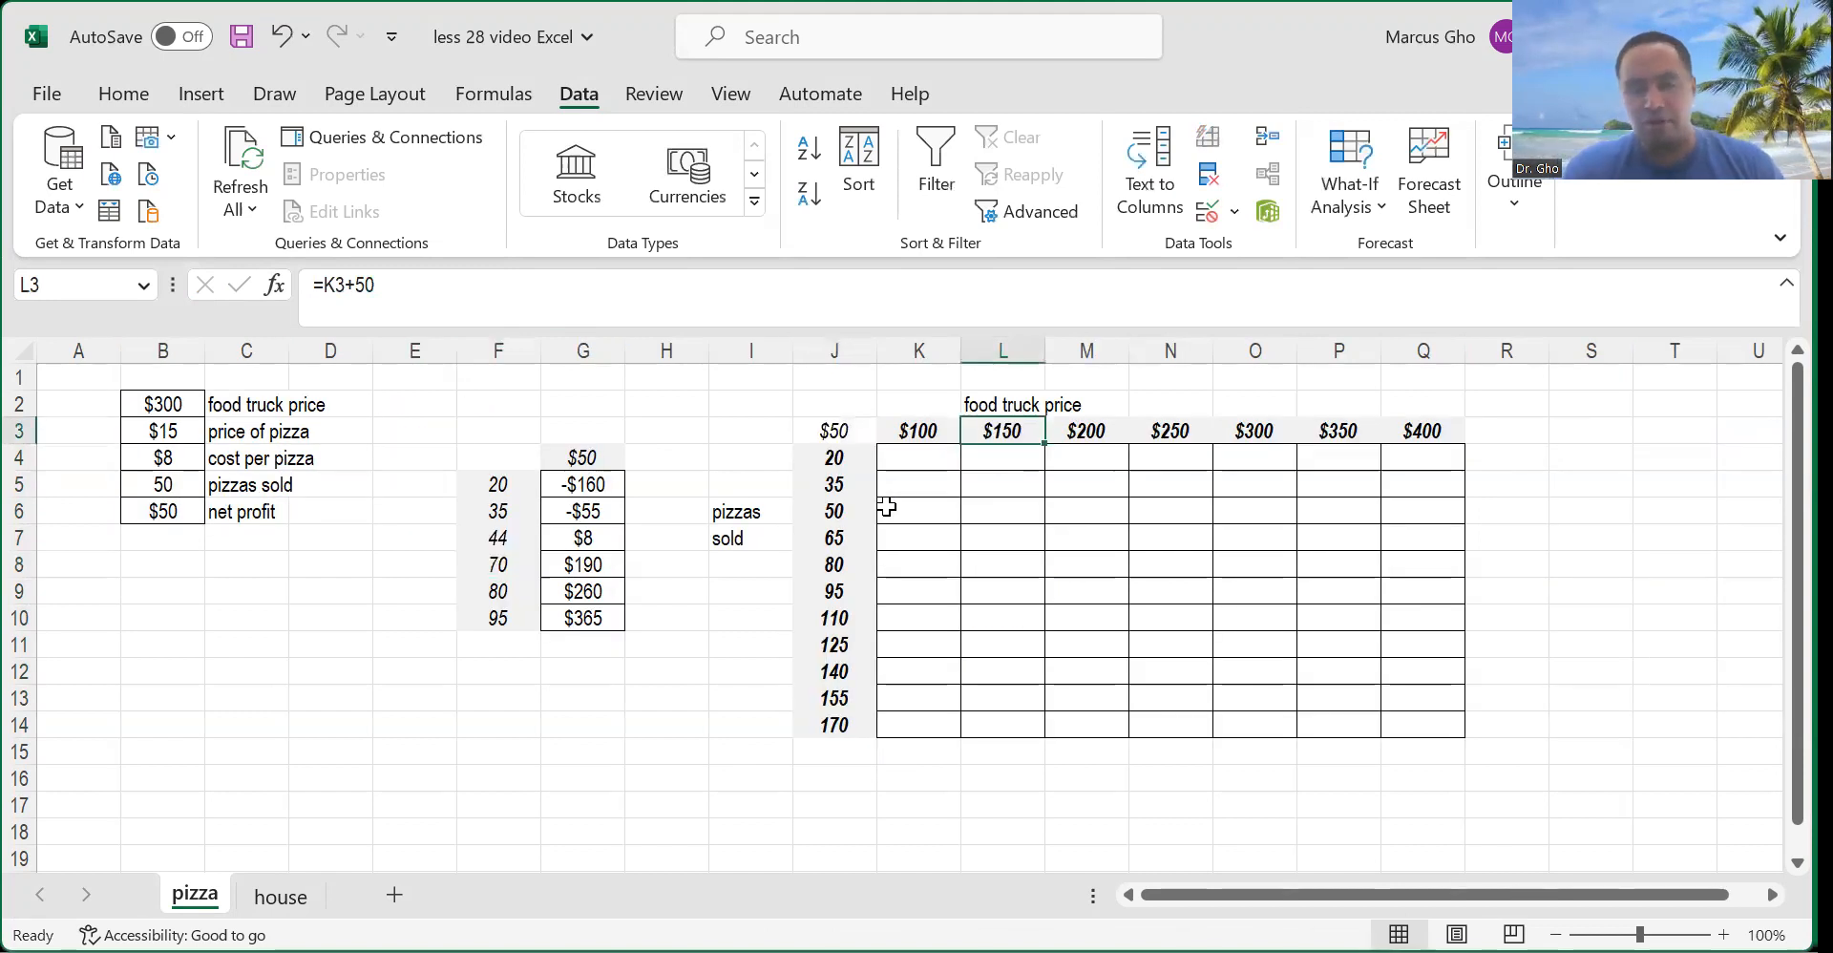
Create the two-variable data table in J3:Q14 with row input cell B2 and column input cell B5, and inspect a result cell's formula.
drag(844, 429, 1404, 738)
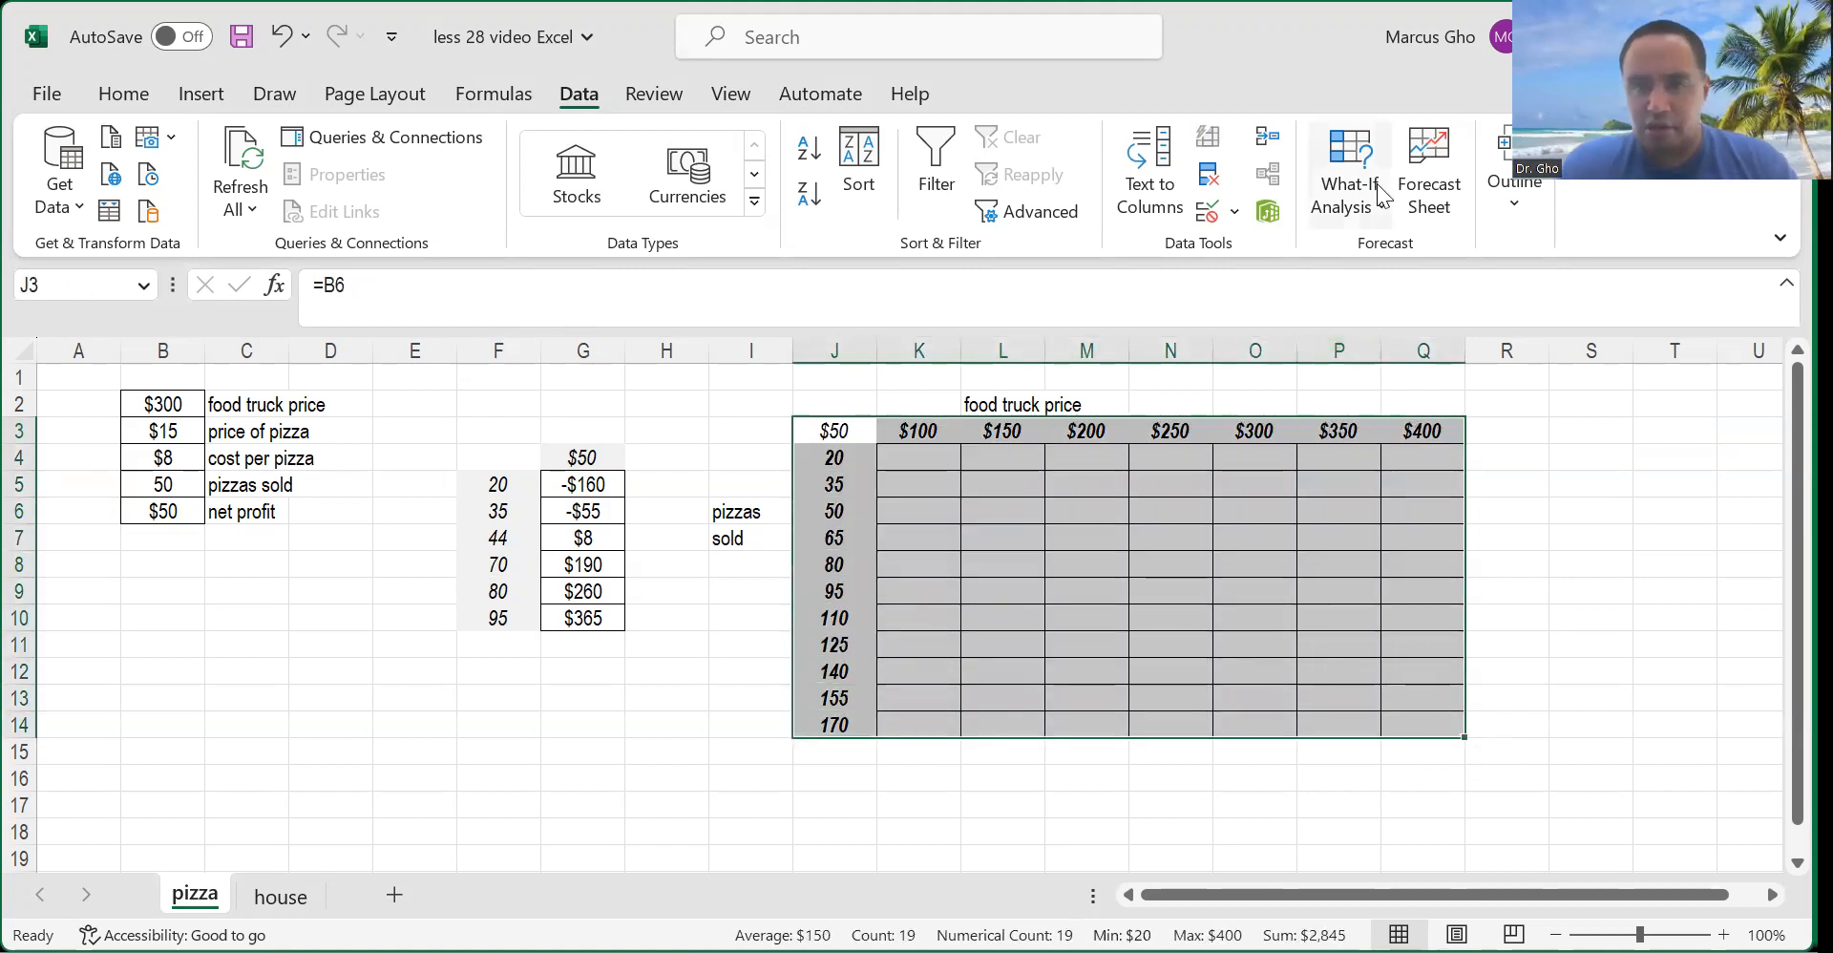
click(1361, 172)
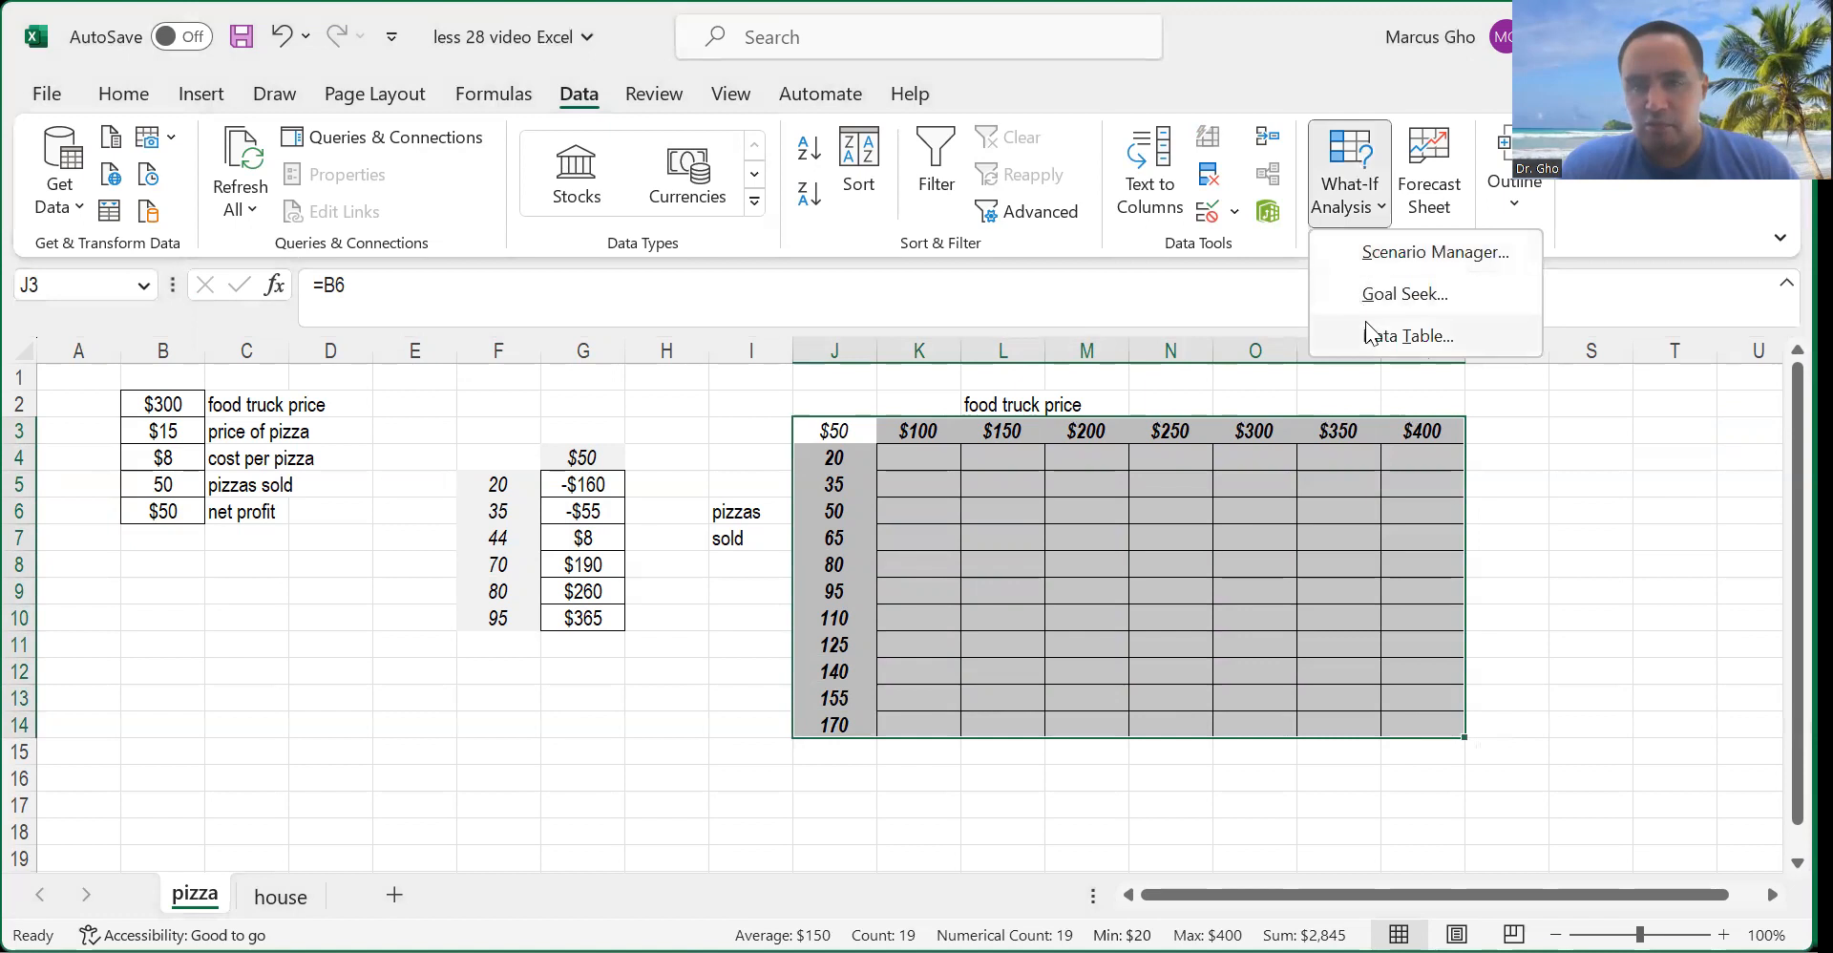
click(1409, 336)
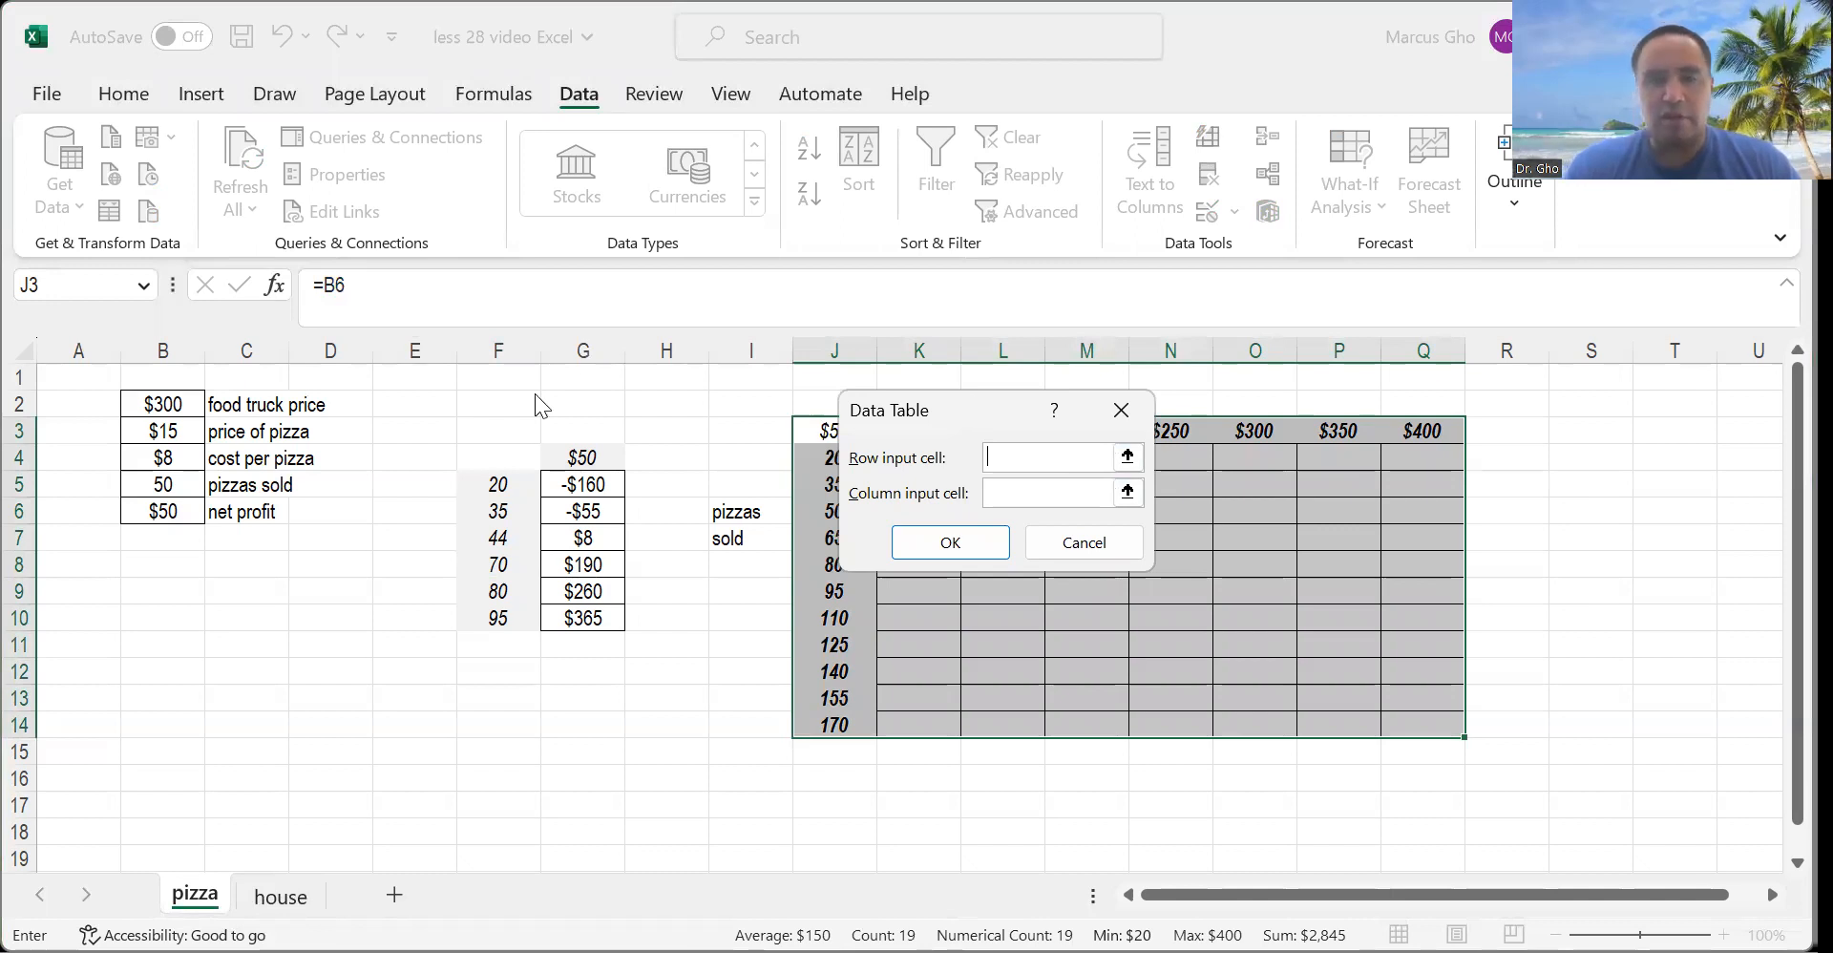
drag(535, 393, 555, 417)
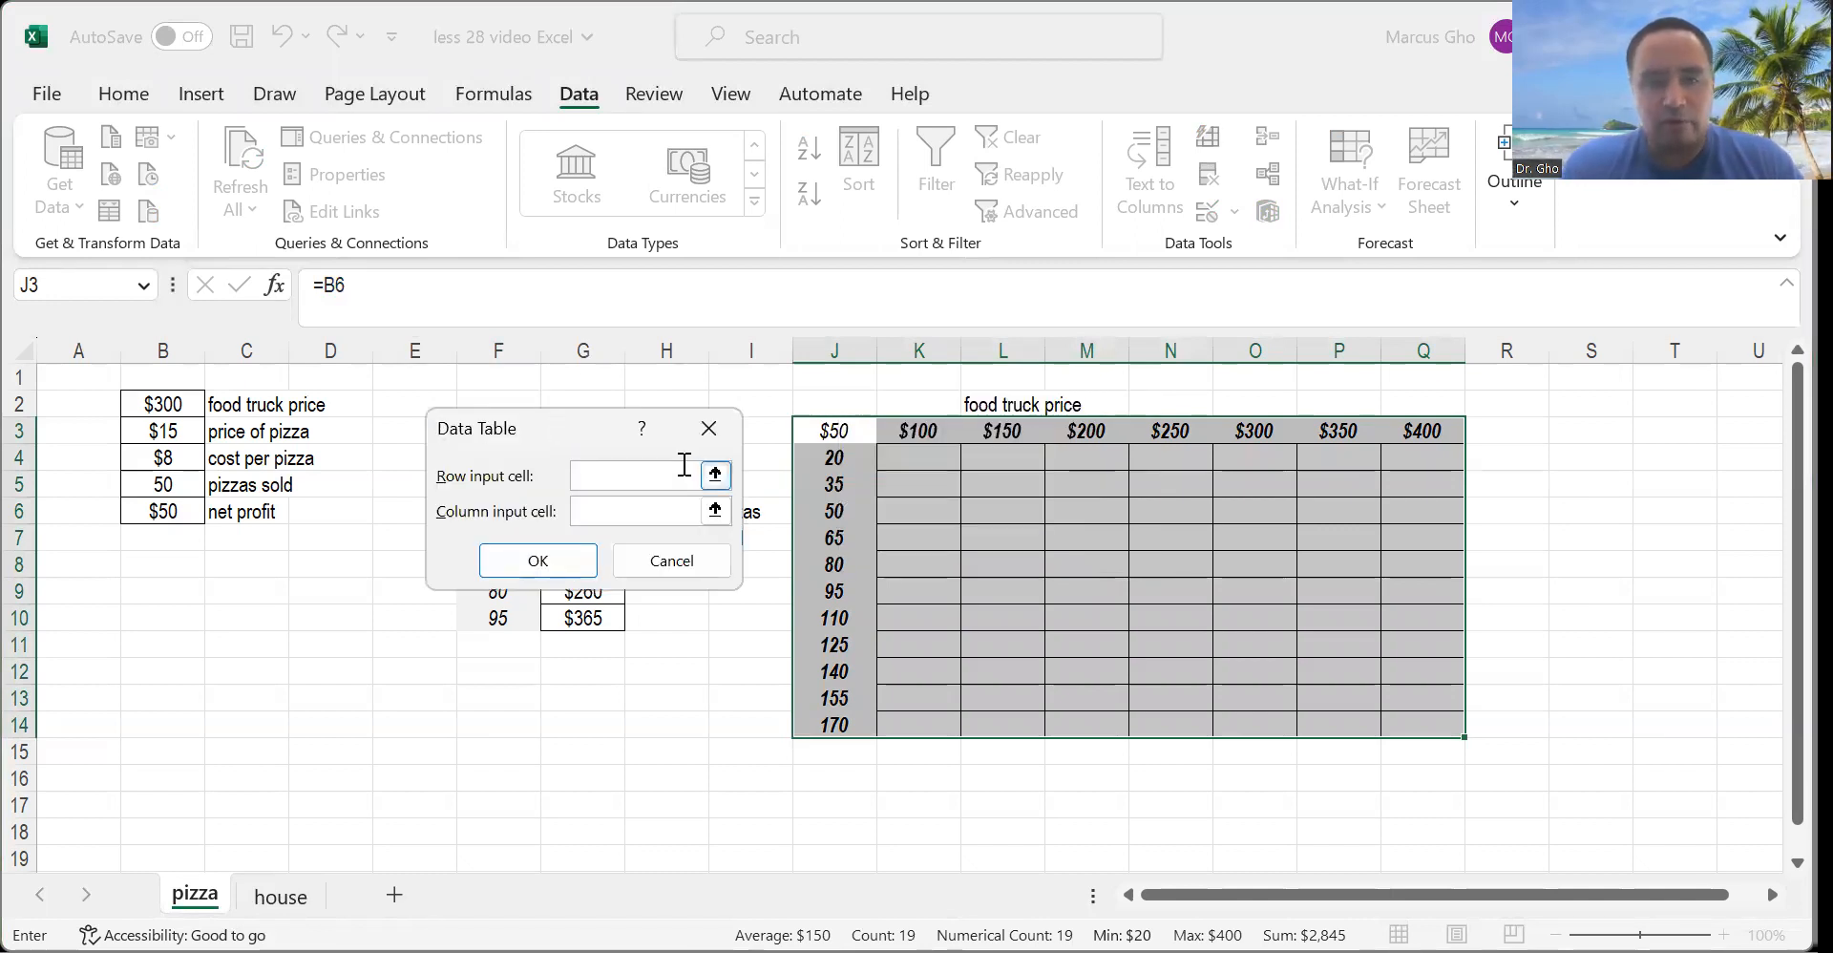
text(b2)
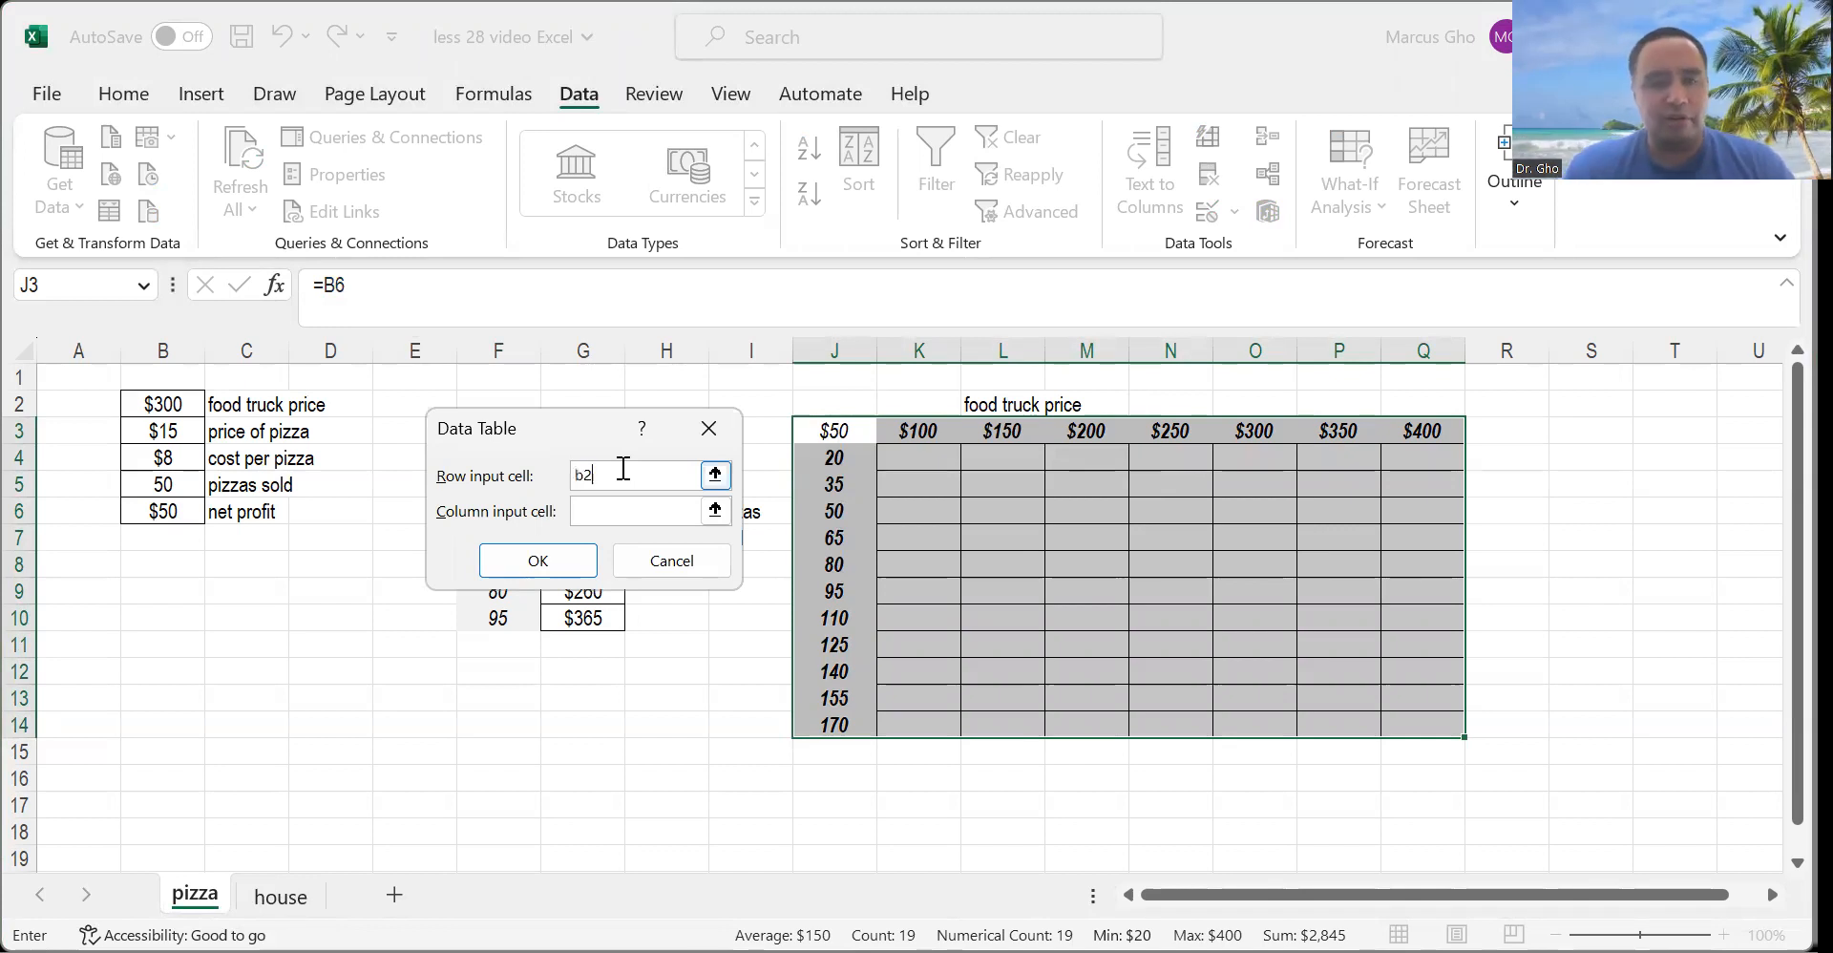
click(619, 508)
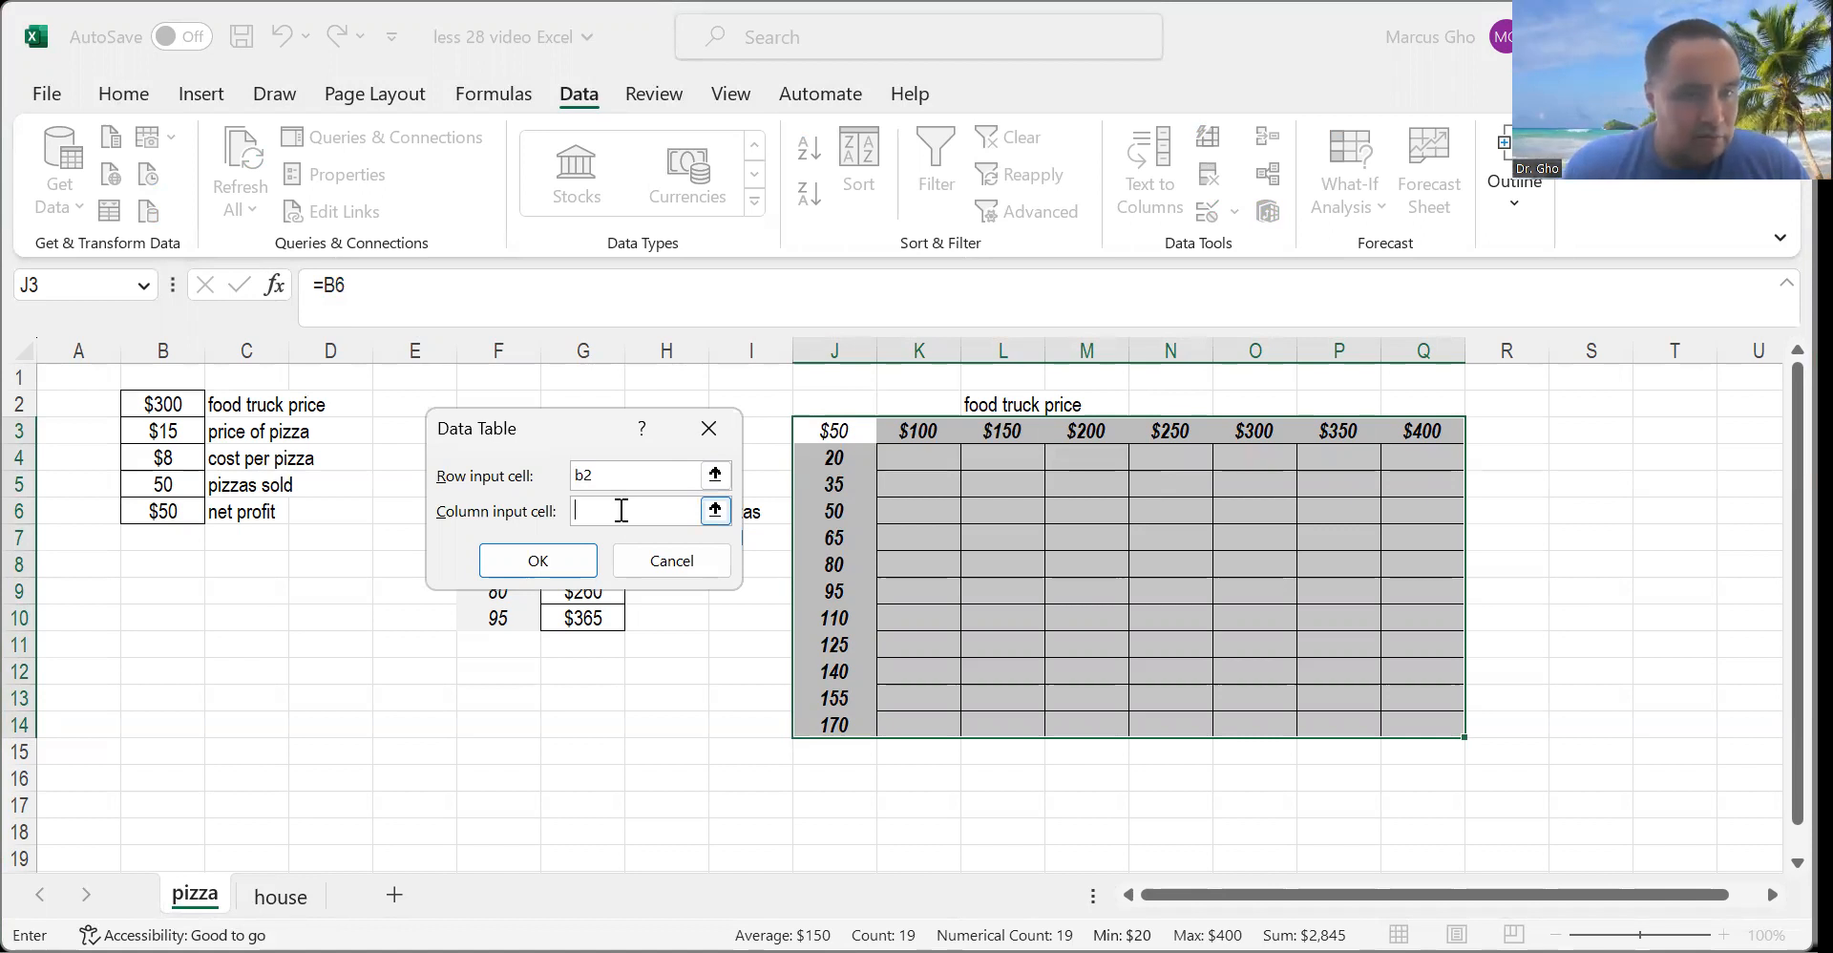
text(b)
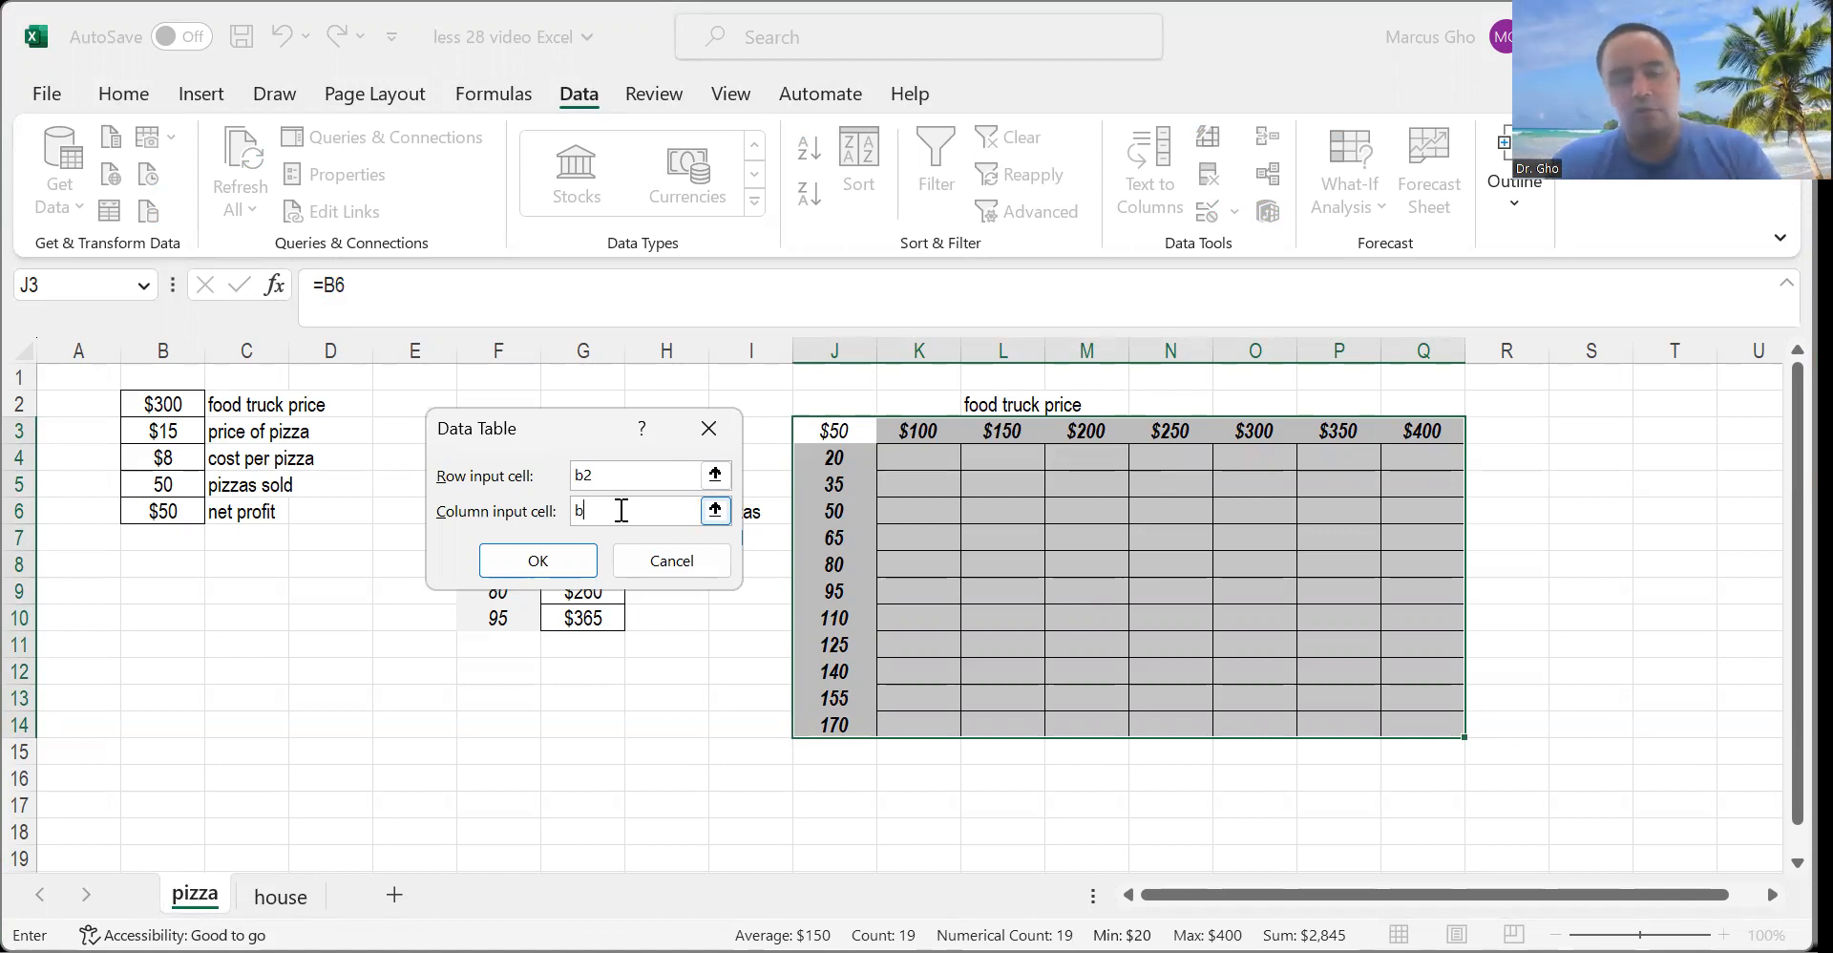
text(5)
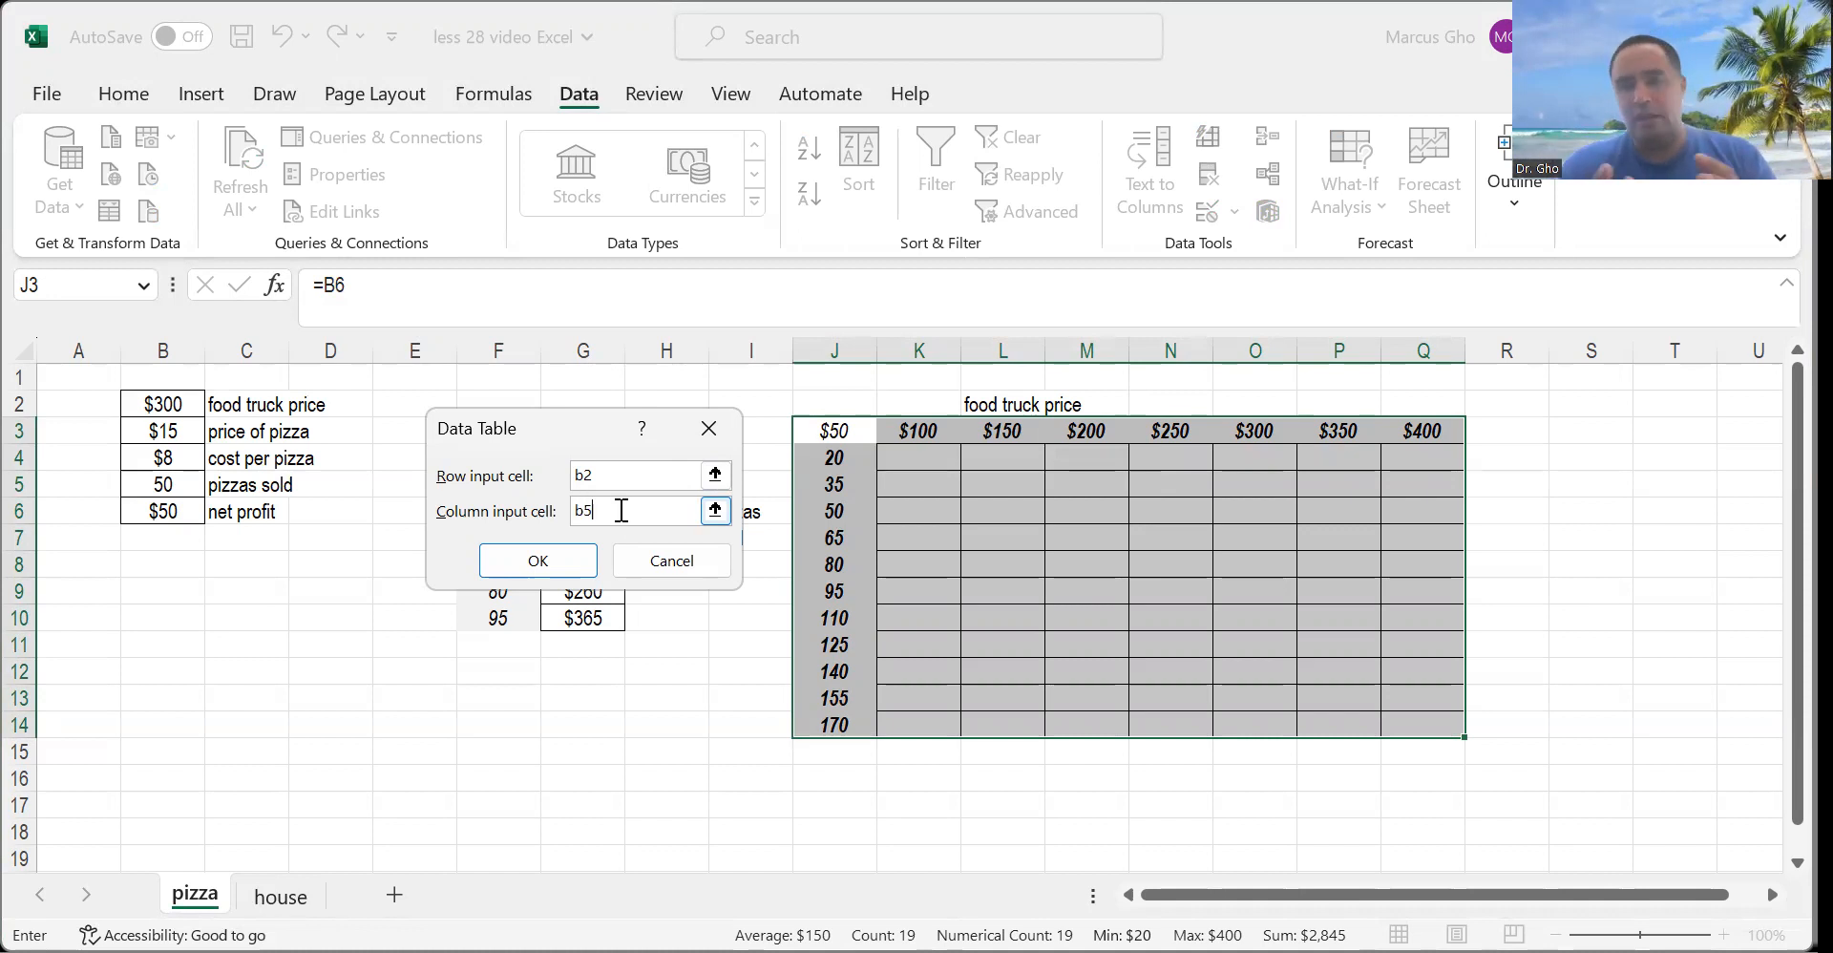
click(571, 557)
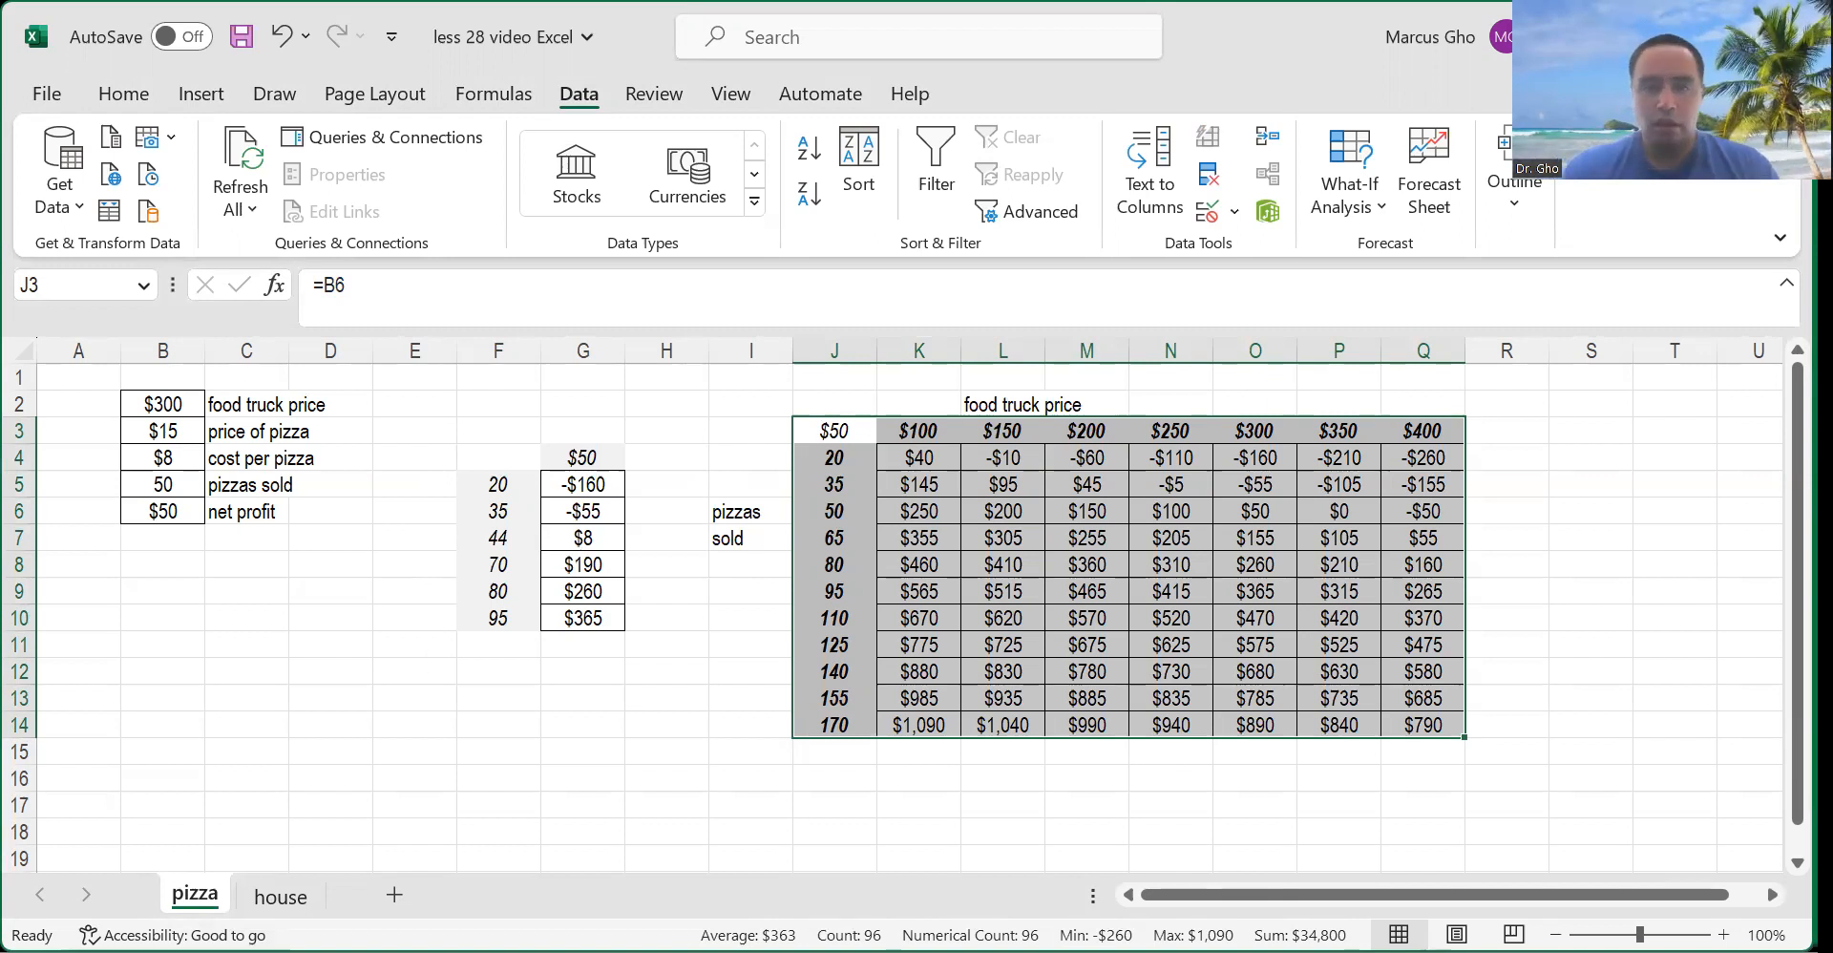
click(1018, 546)
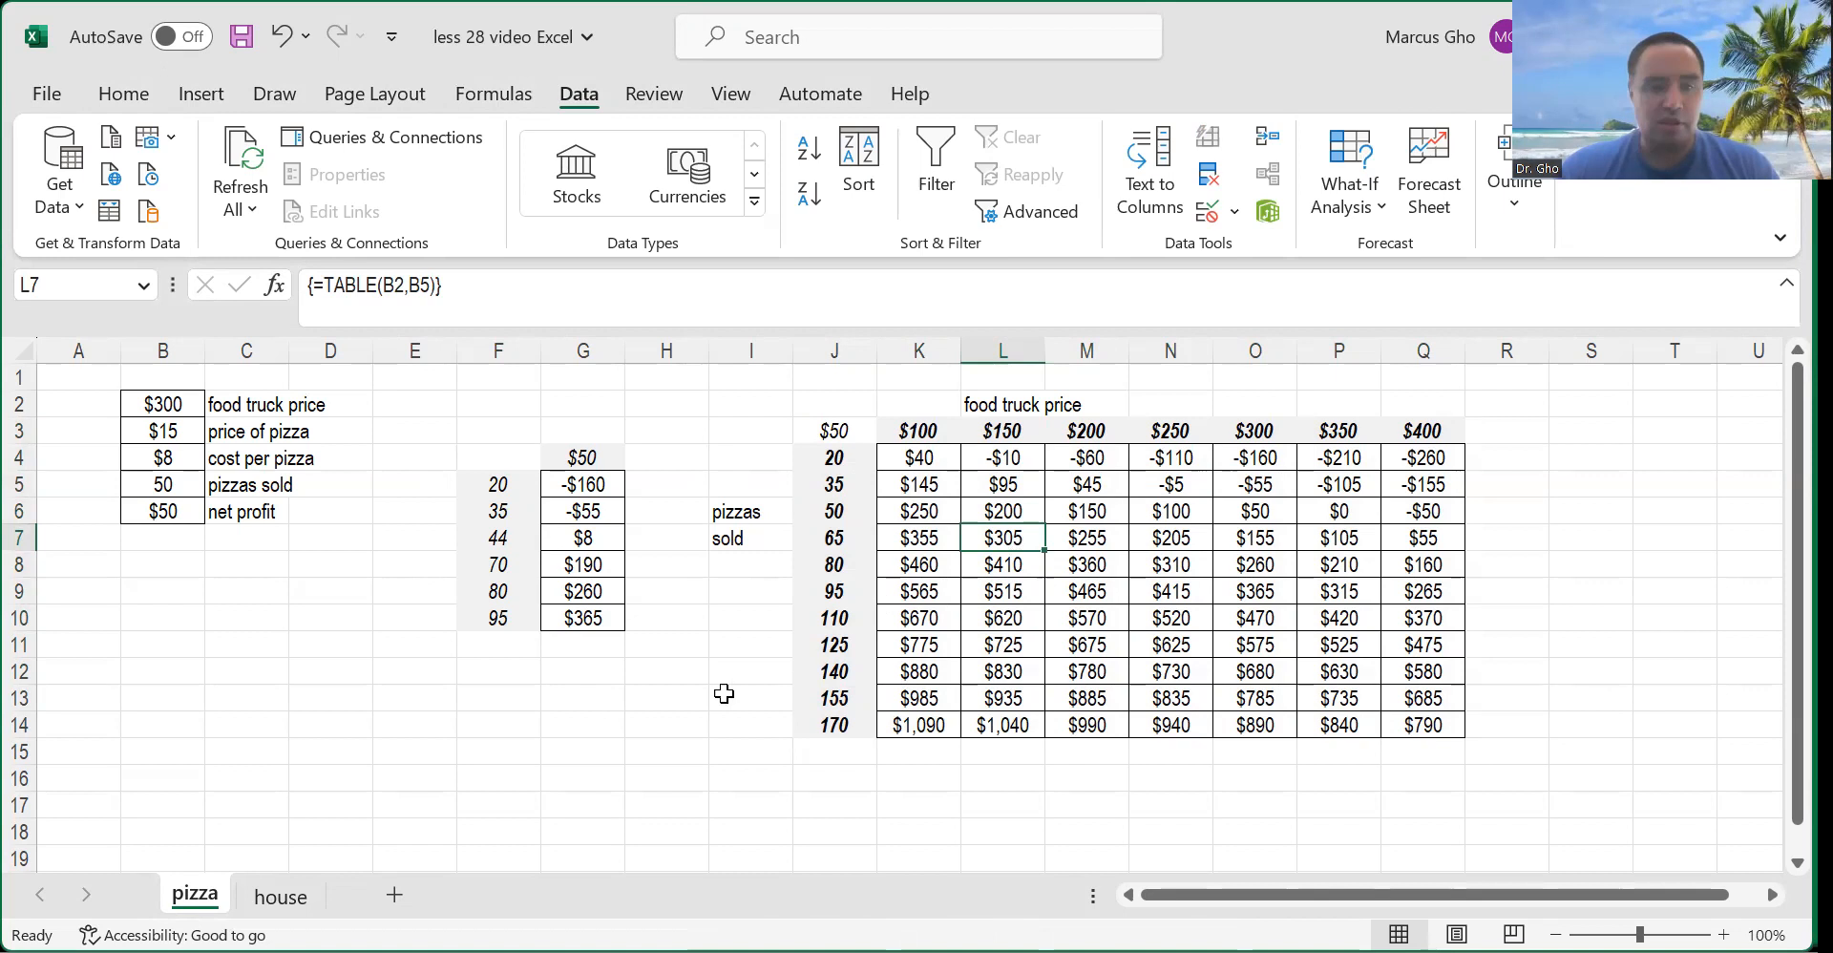
On the house sheet, link the loan amount in E2 to the Kaneohe loan amount in A2.
key(ctrl+Page_Down)
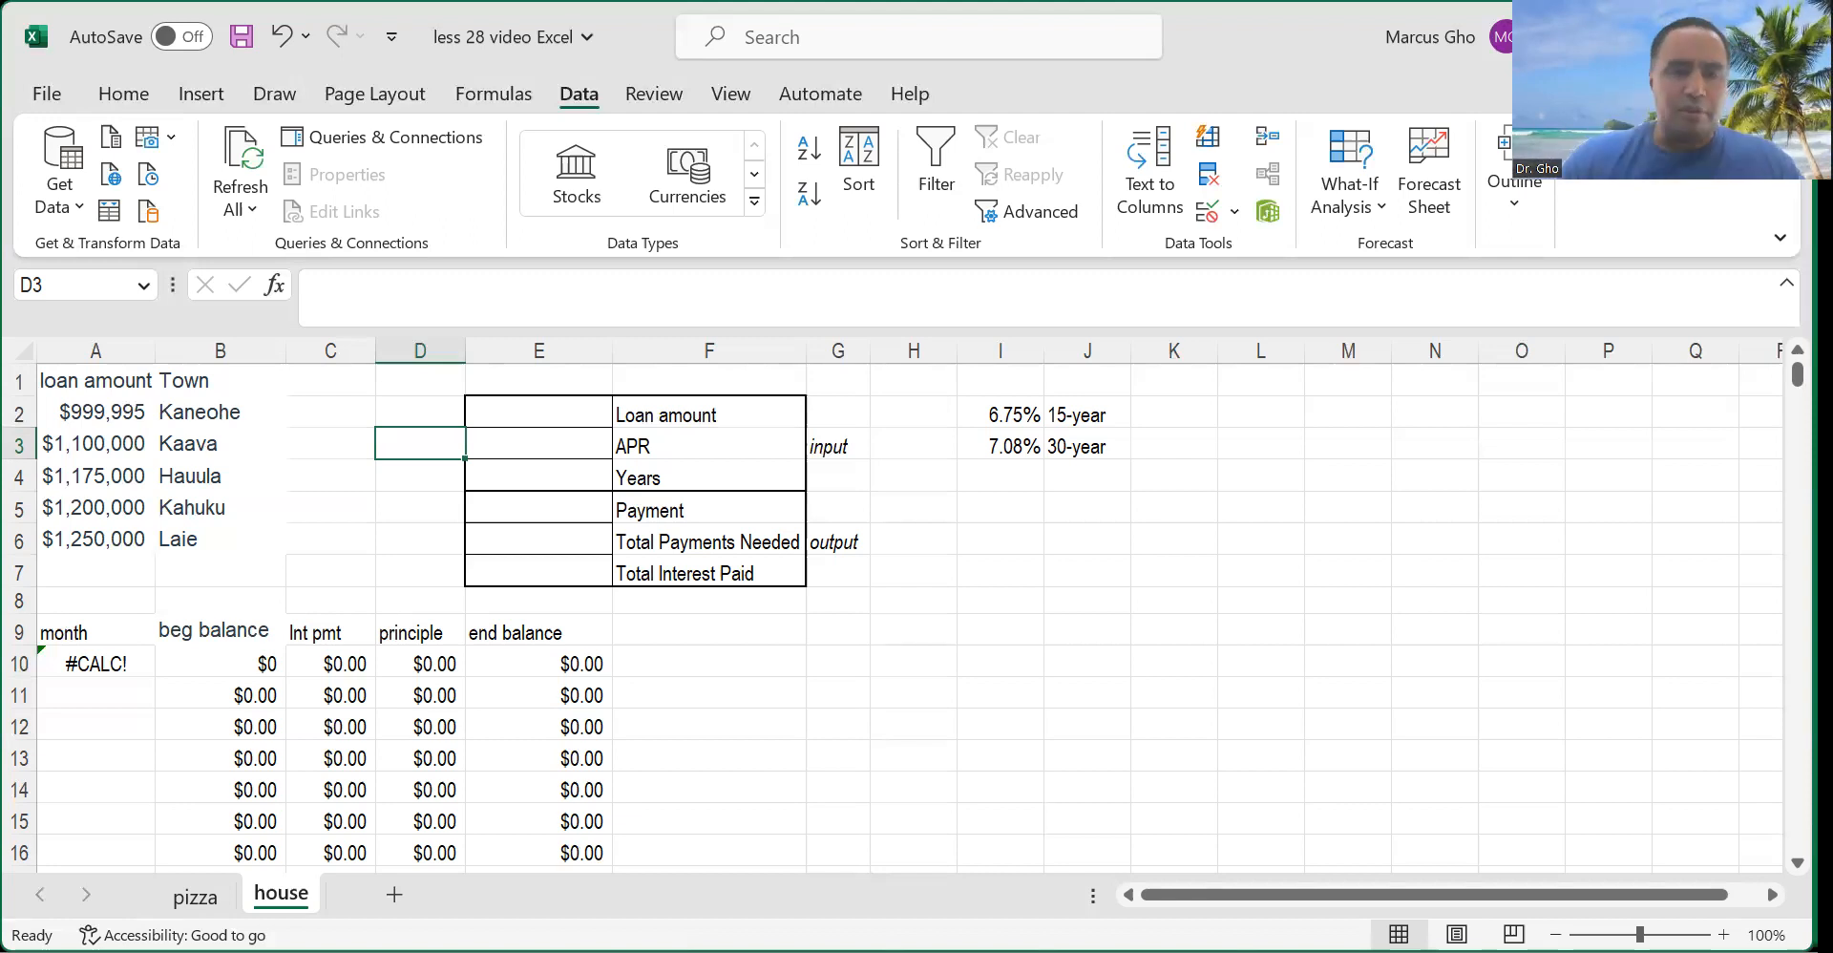
click(563, 415)
text(=)
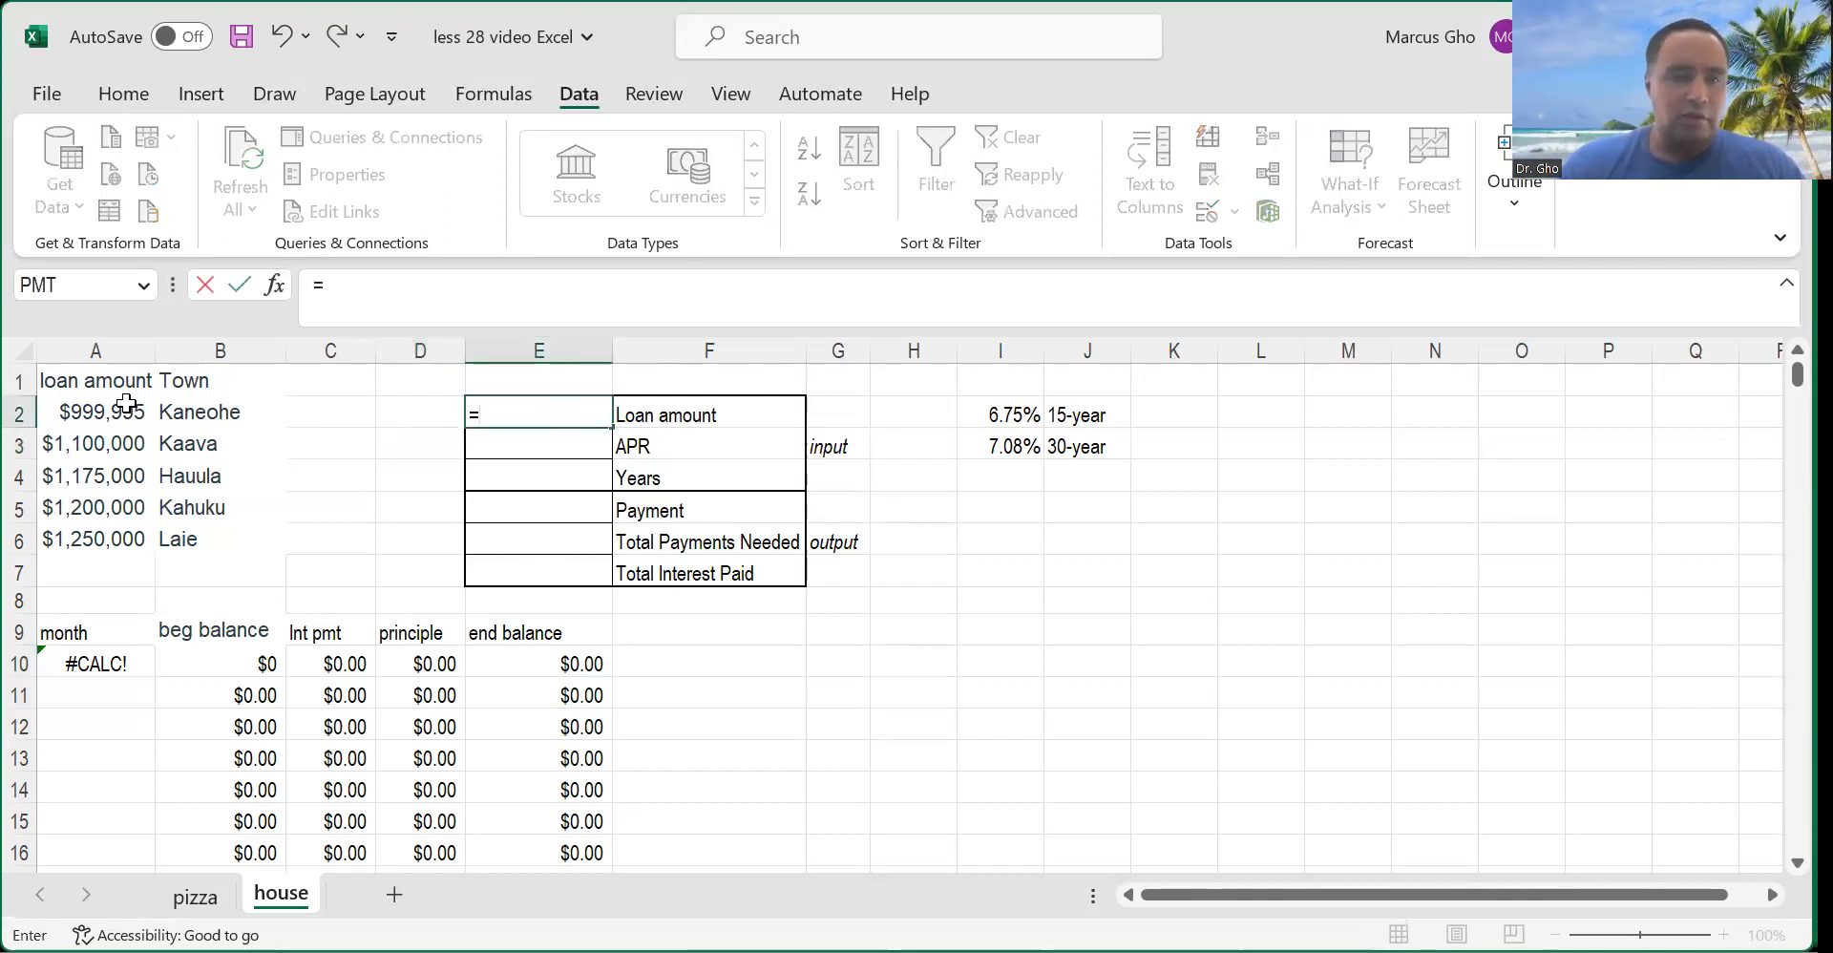
click(91, 408)
key(Return)
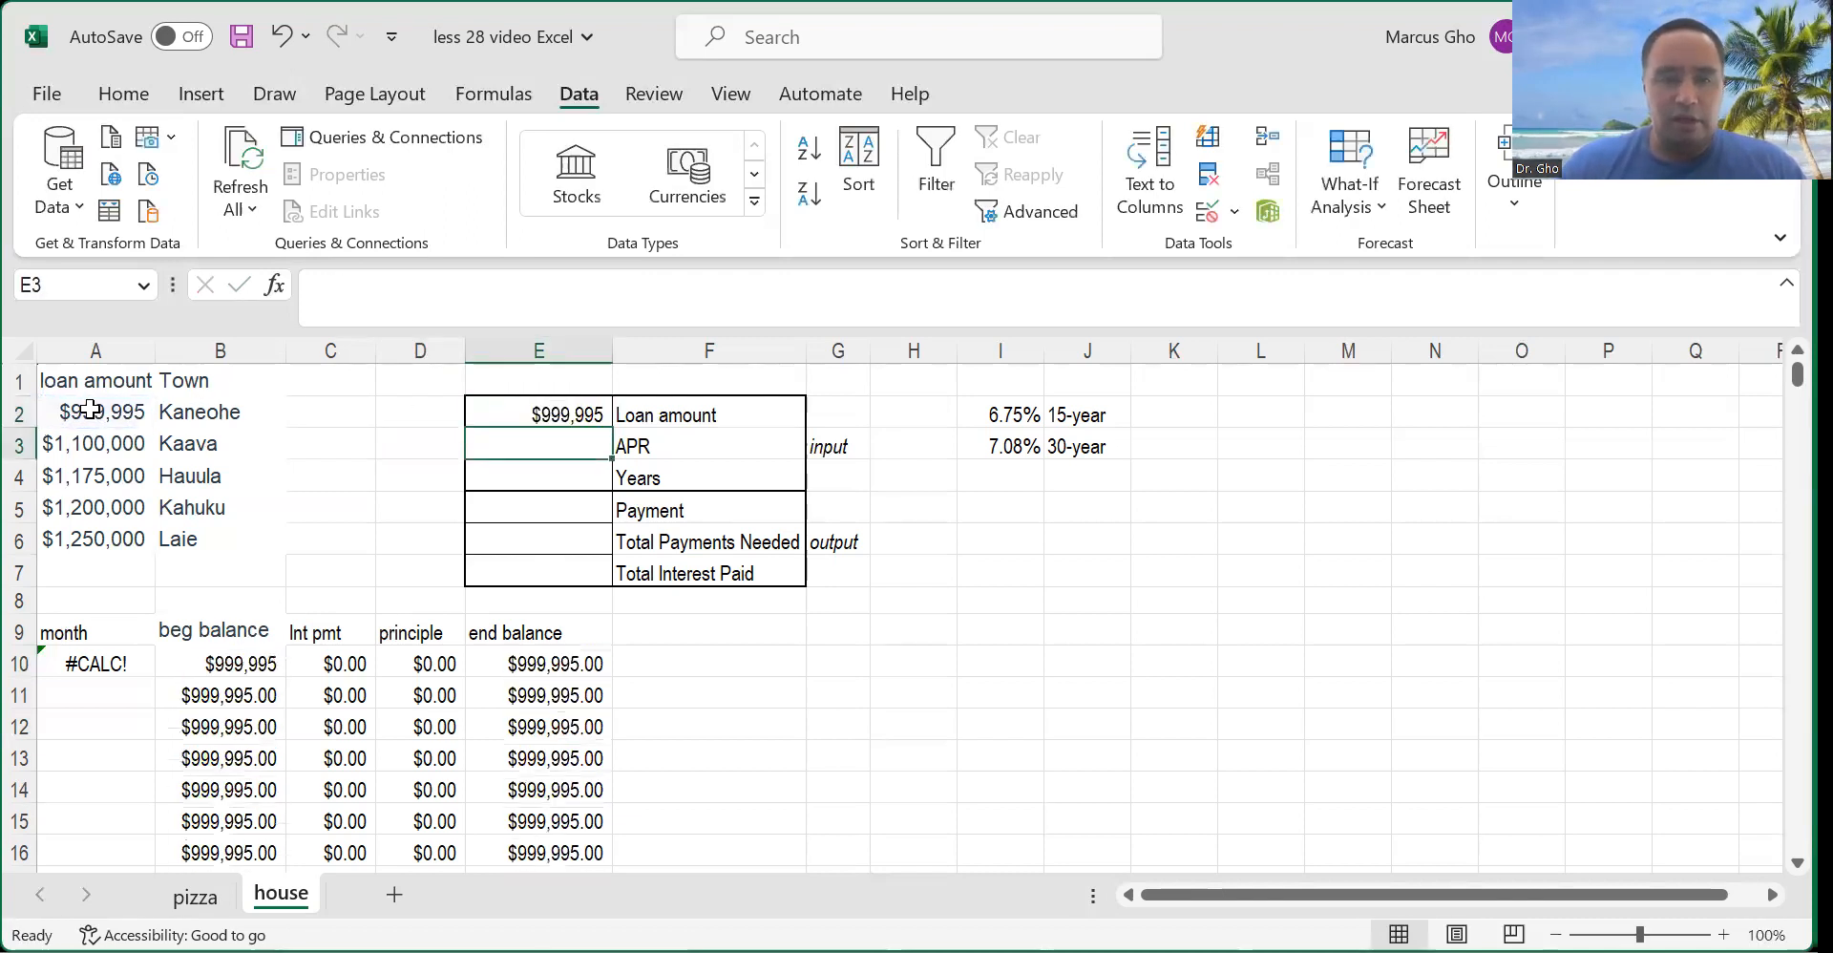
Link the APR in E3 to the 15-year rate in I2 and set the years in E4 to 15.
text(=)
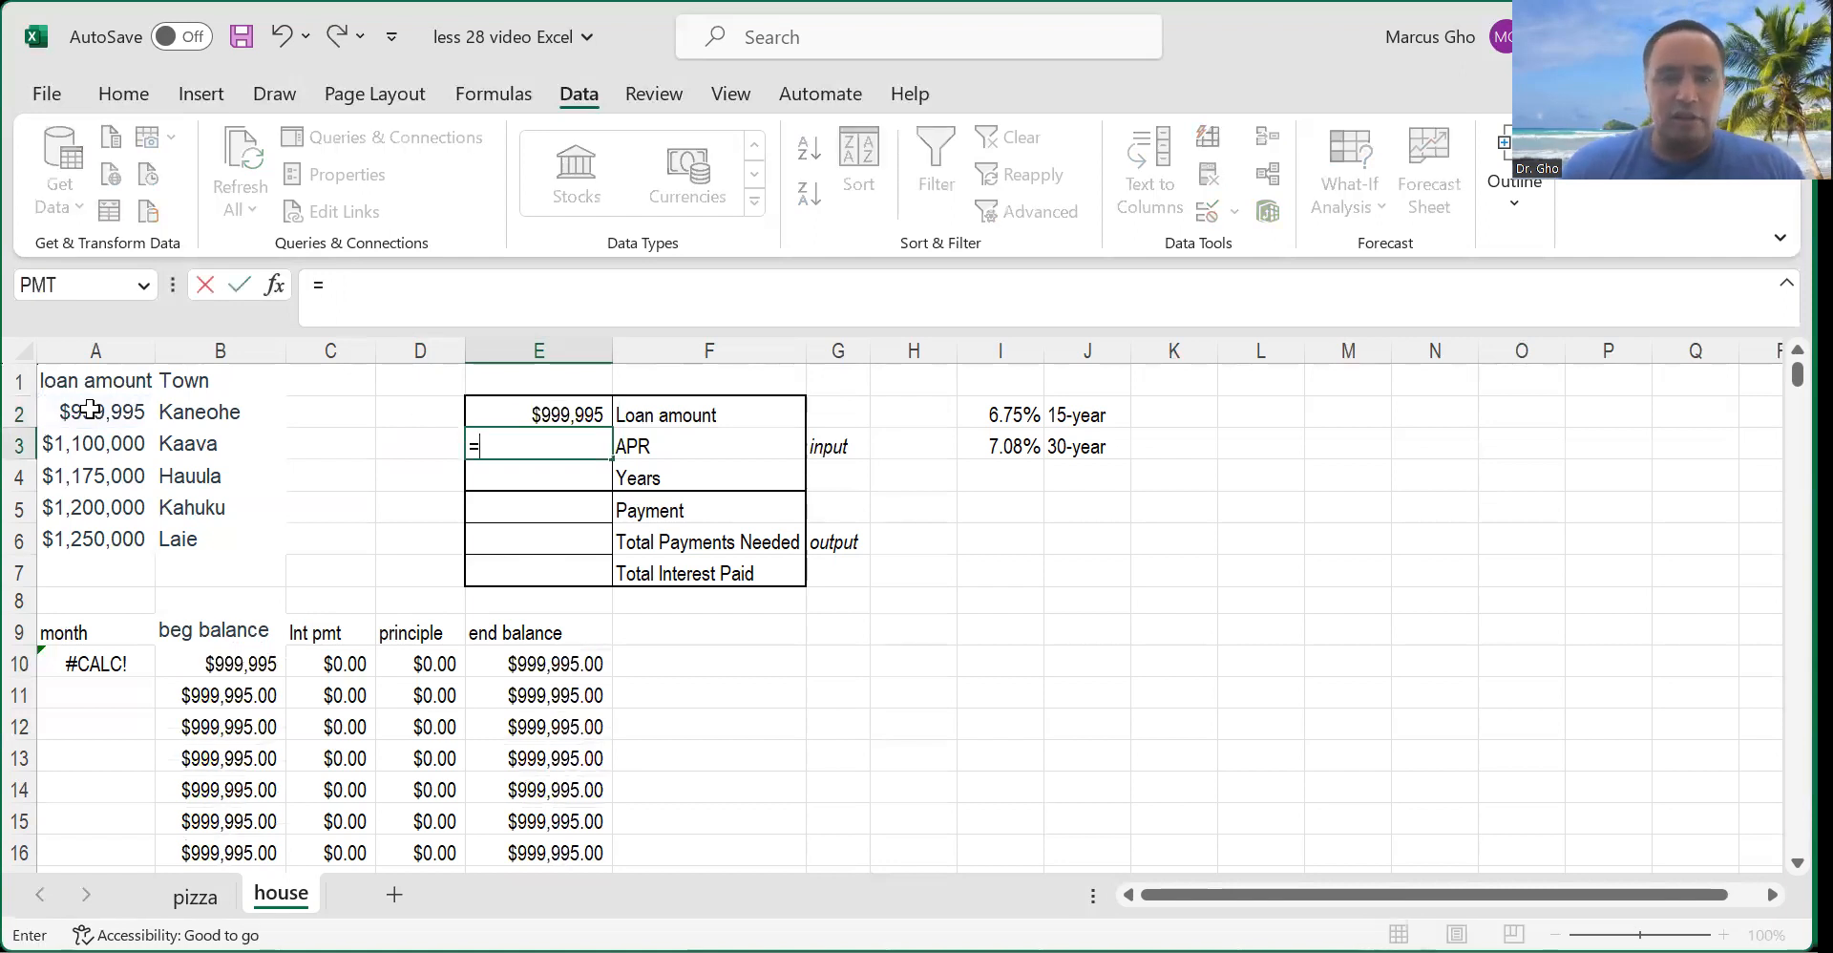
click(1019, 414)
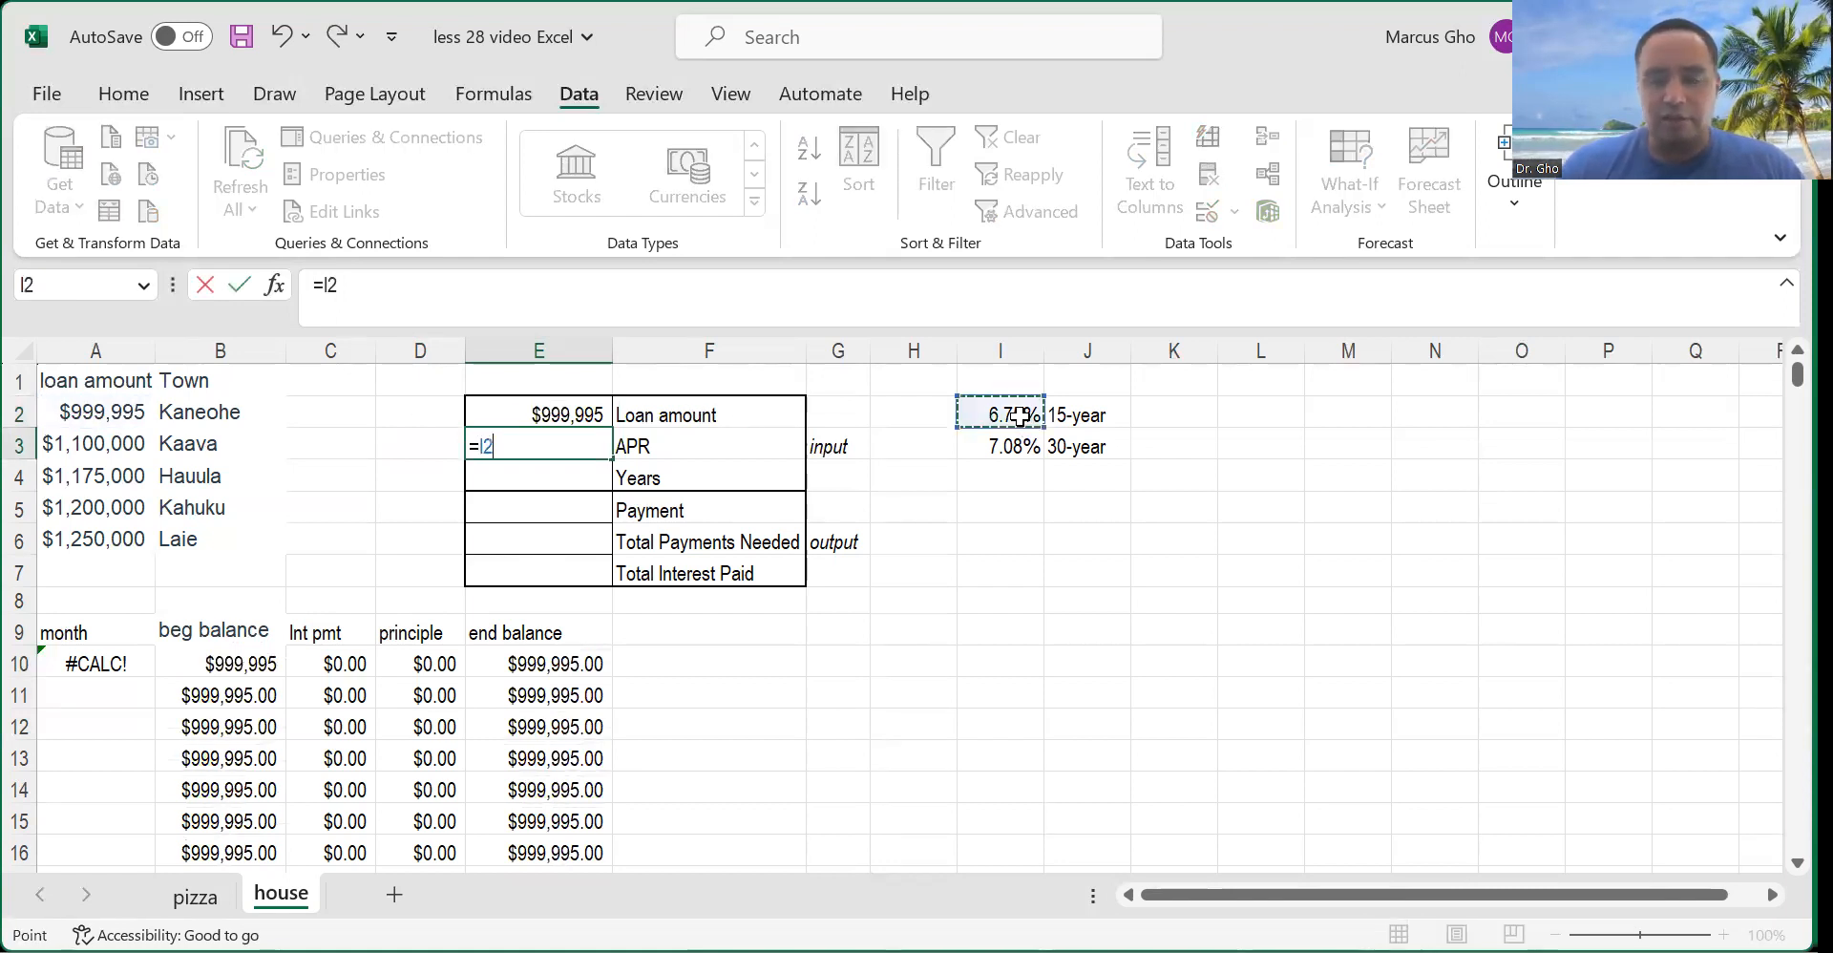
key(Return)
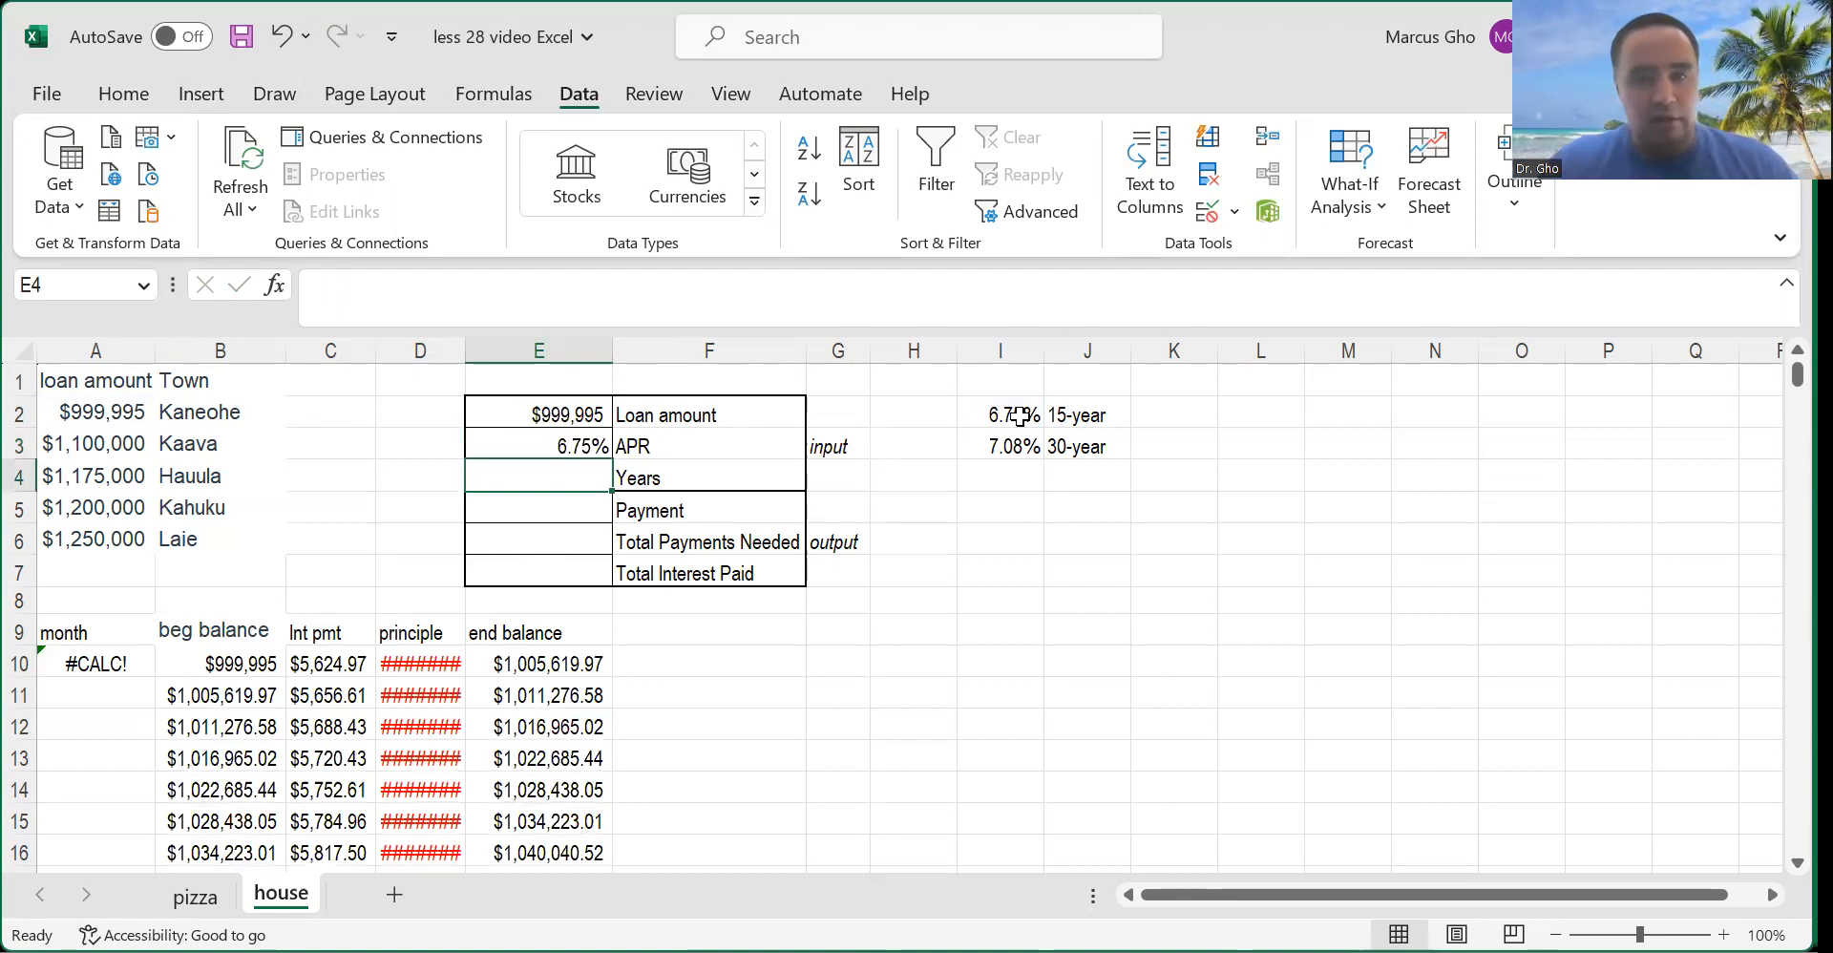
text(15)
key(Return)
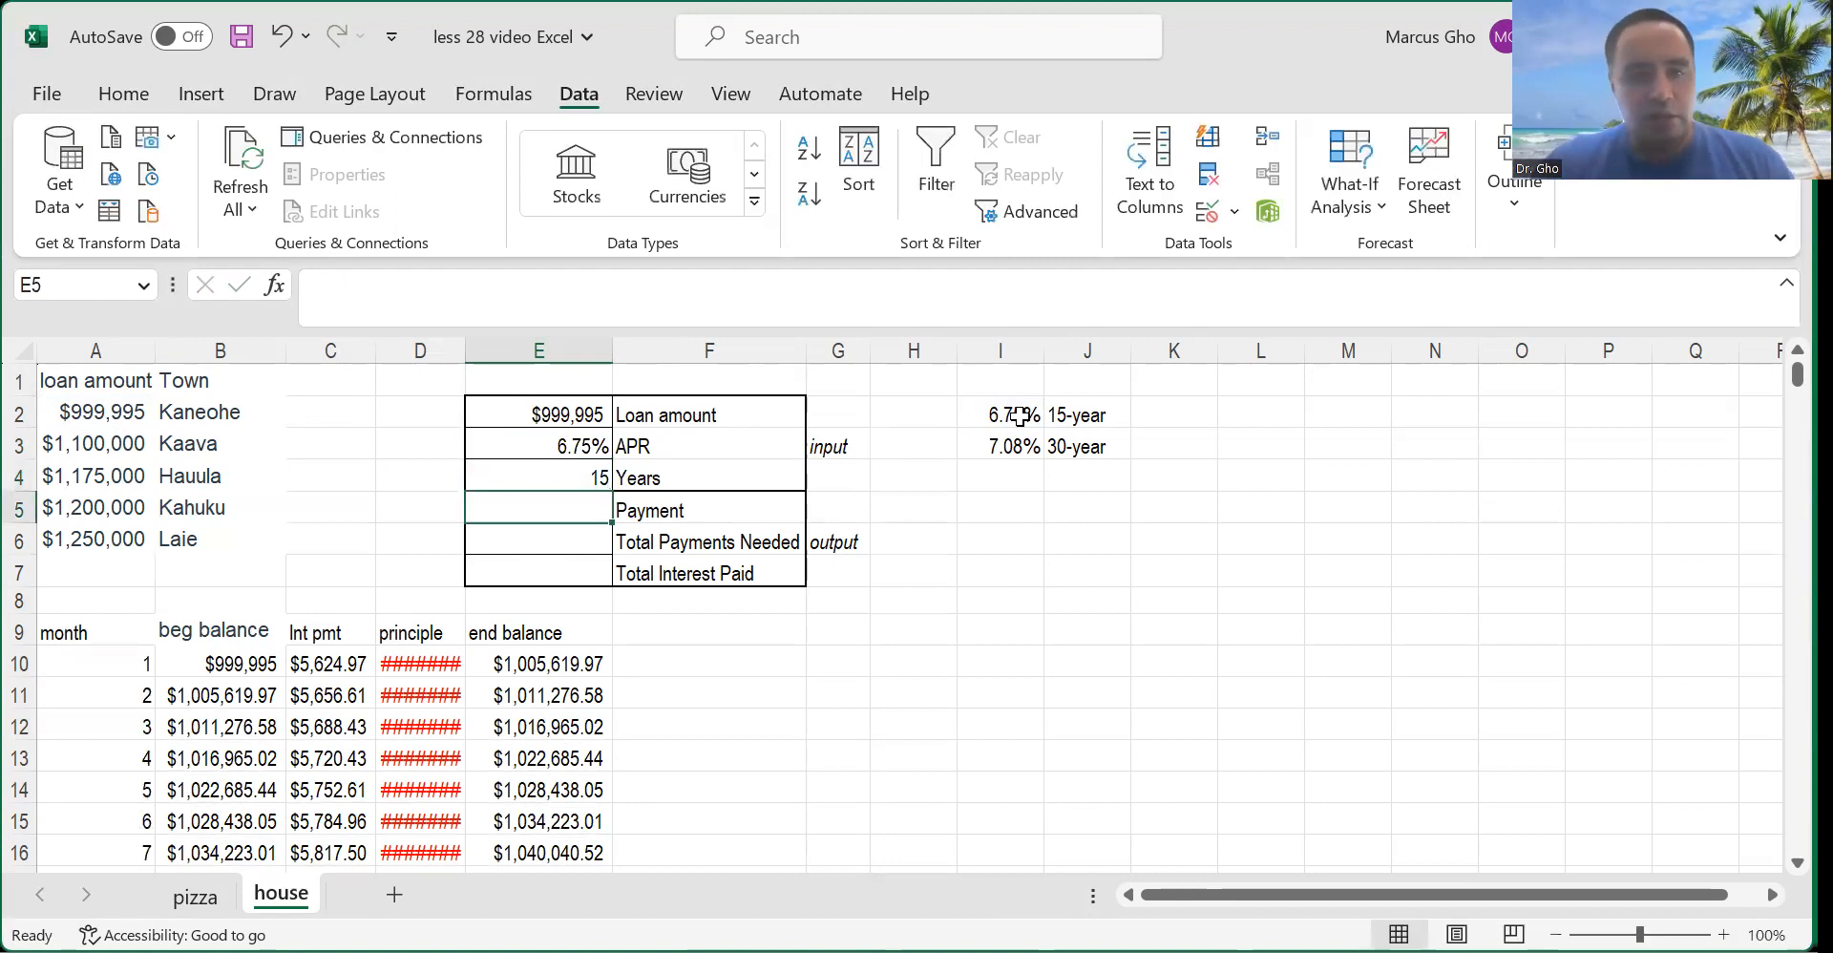
Calculate the monthly payment in E5 with =PMT(E3/12,E4*12,-E2).
text(=)
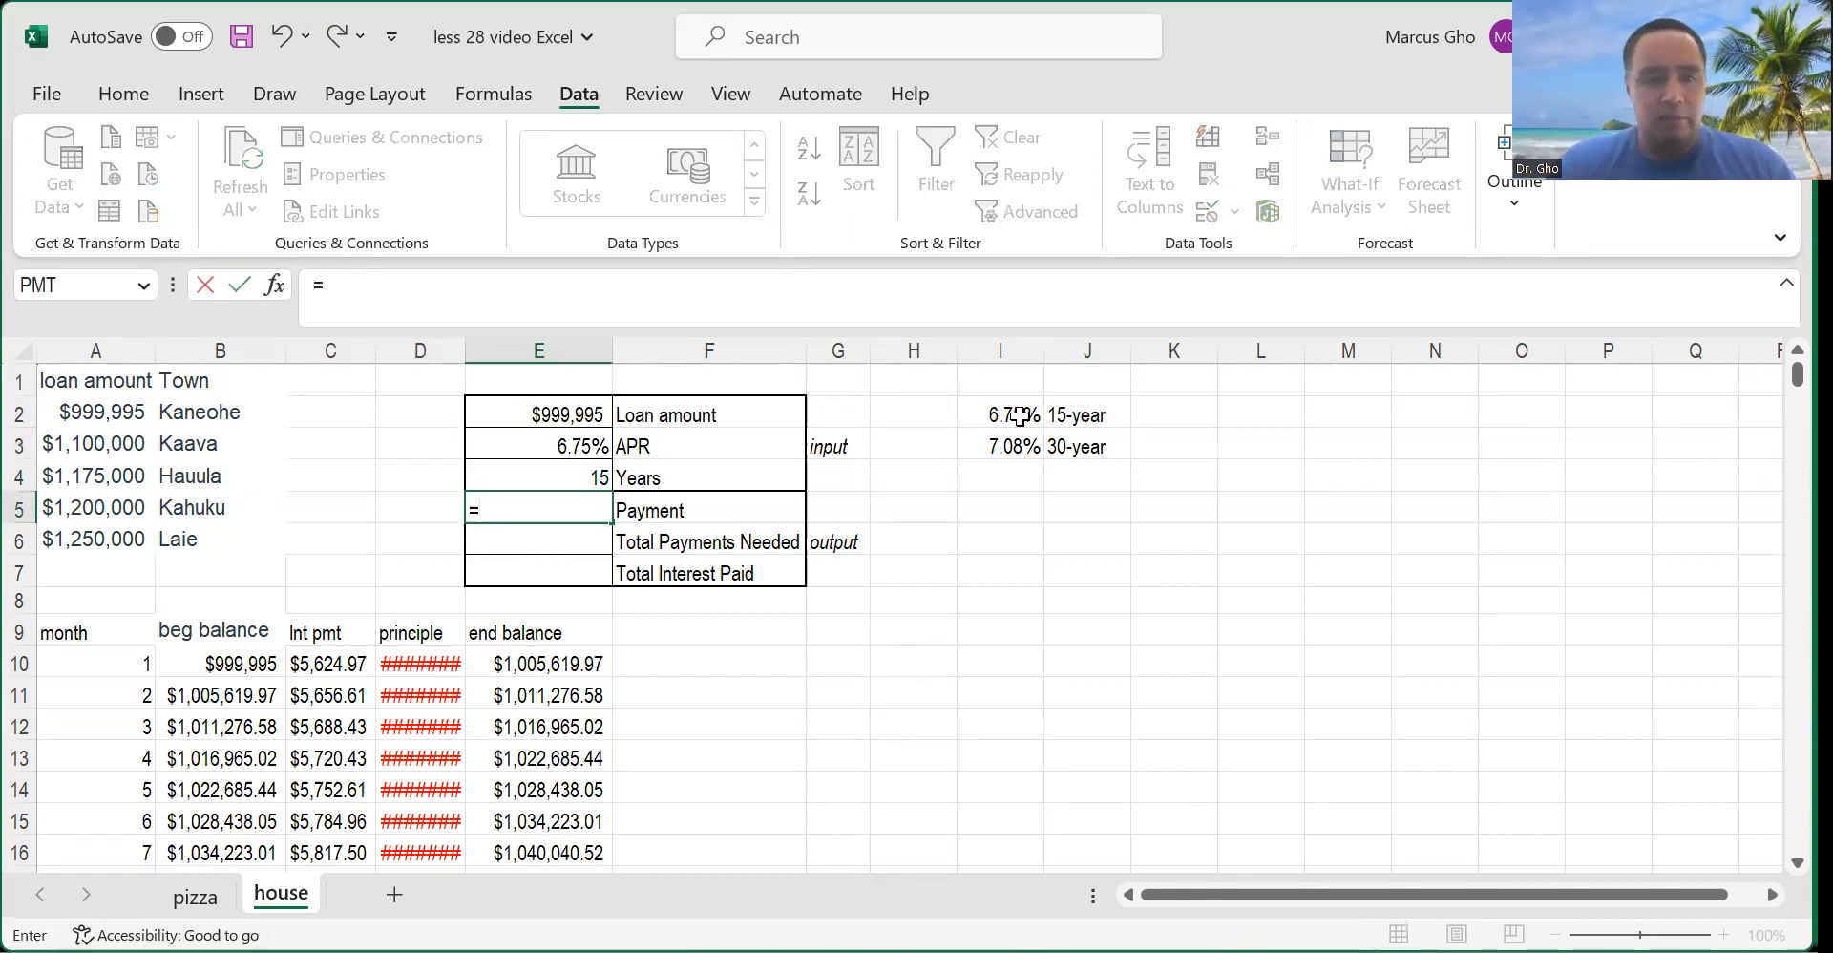
text(pmt()
click(564, 451)
text(/12,)
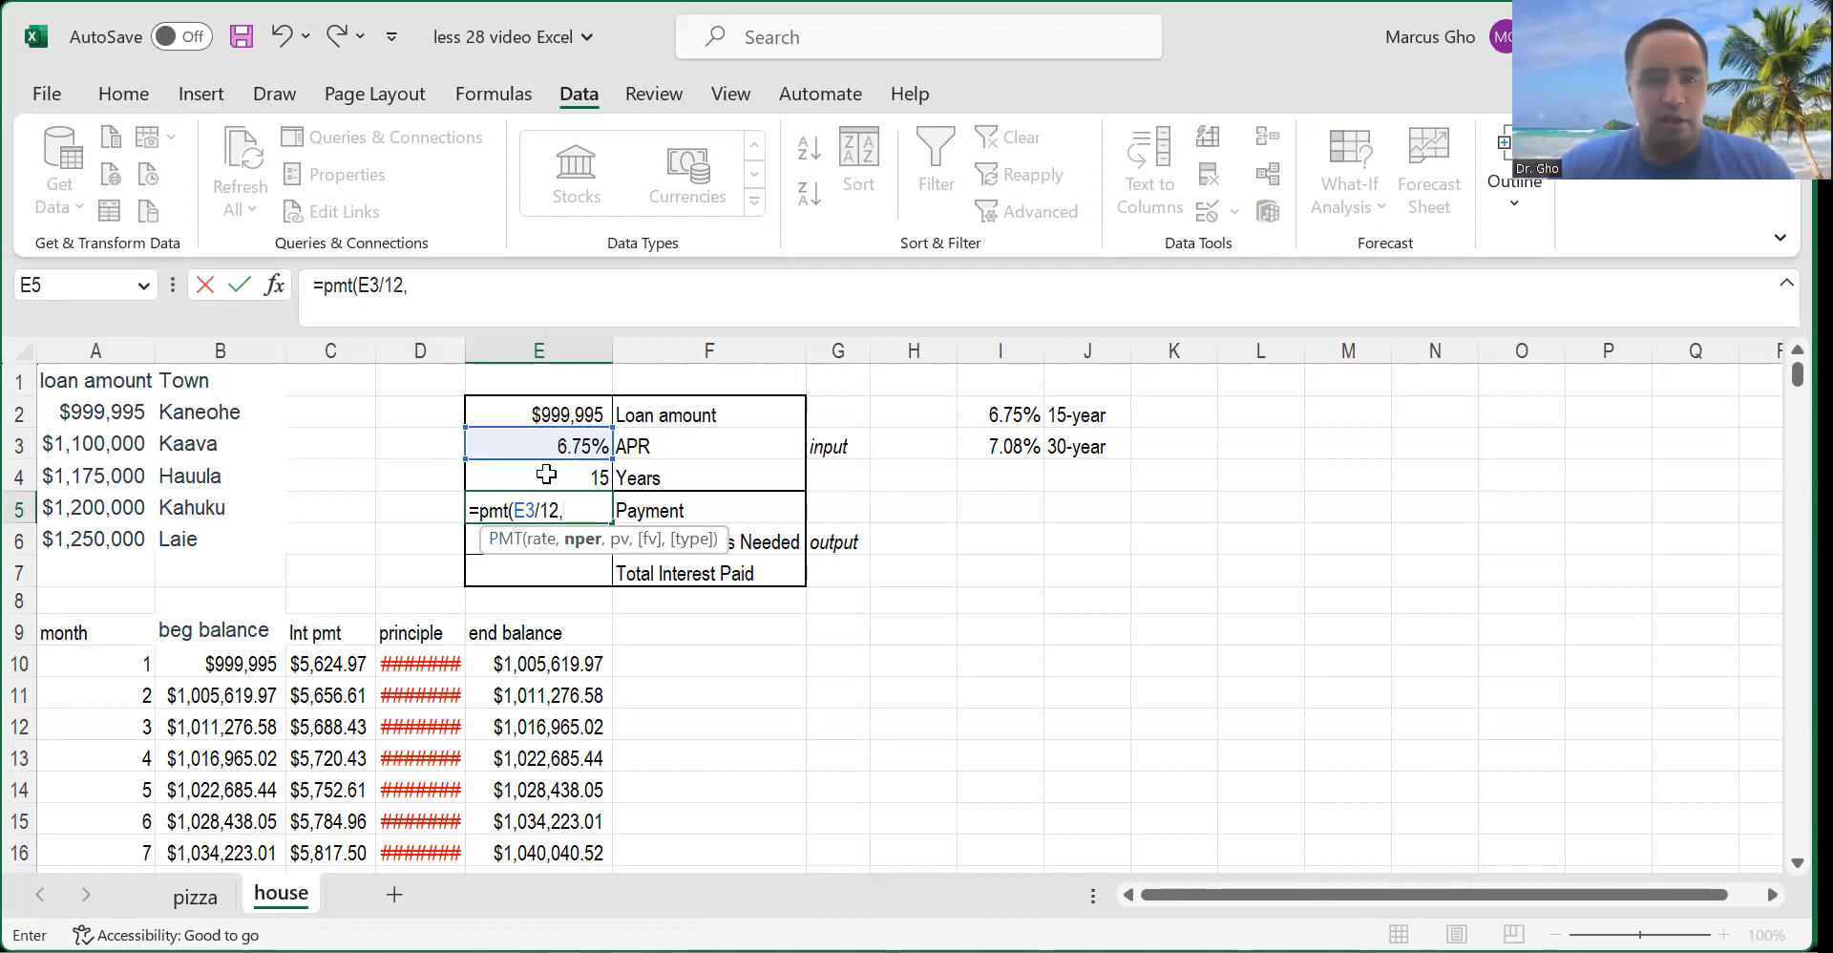
click(546, 475)
text(*12)
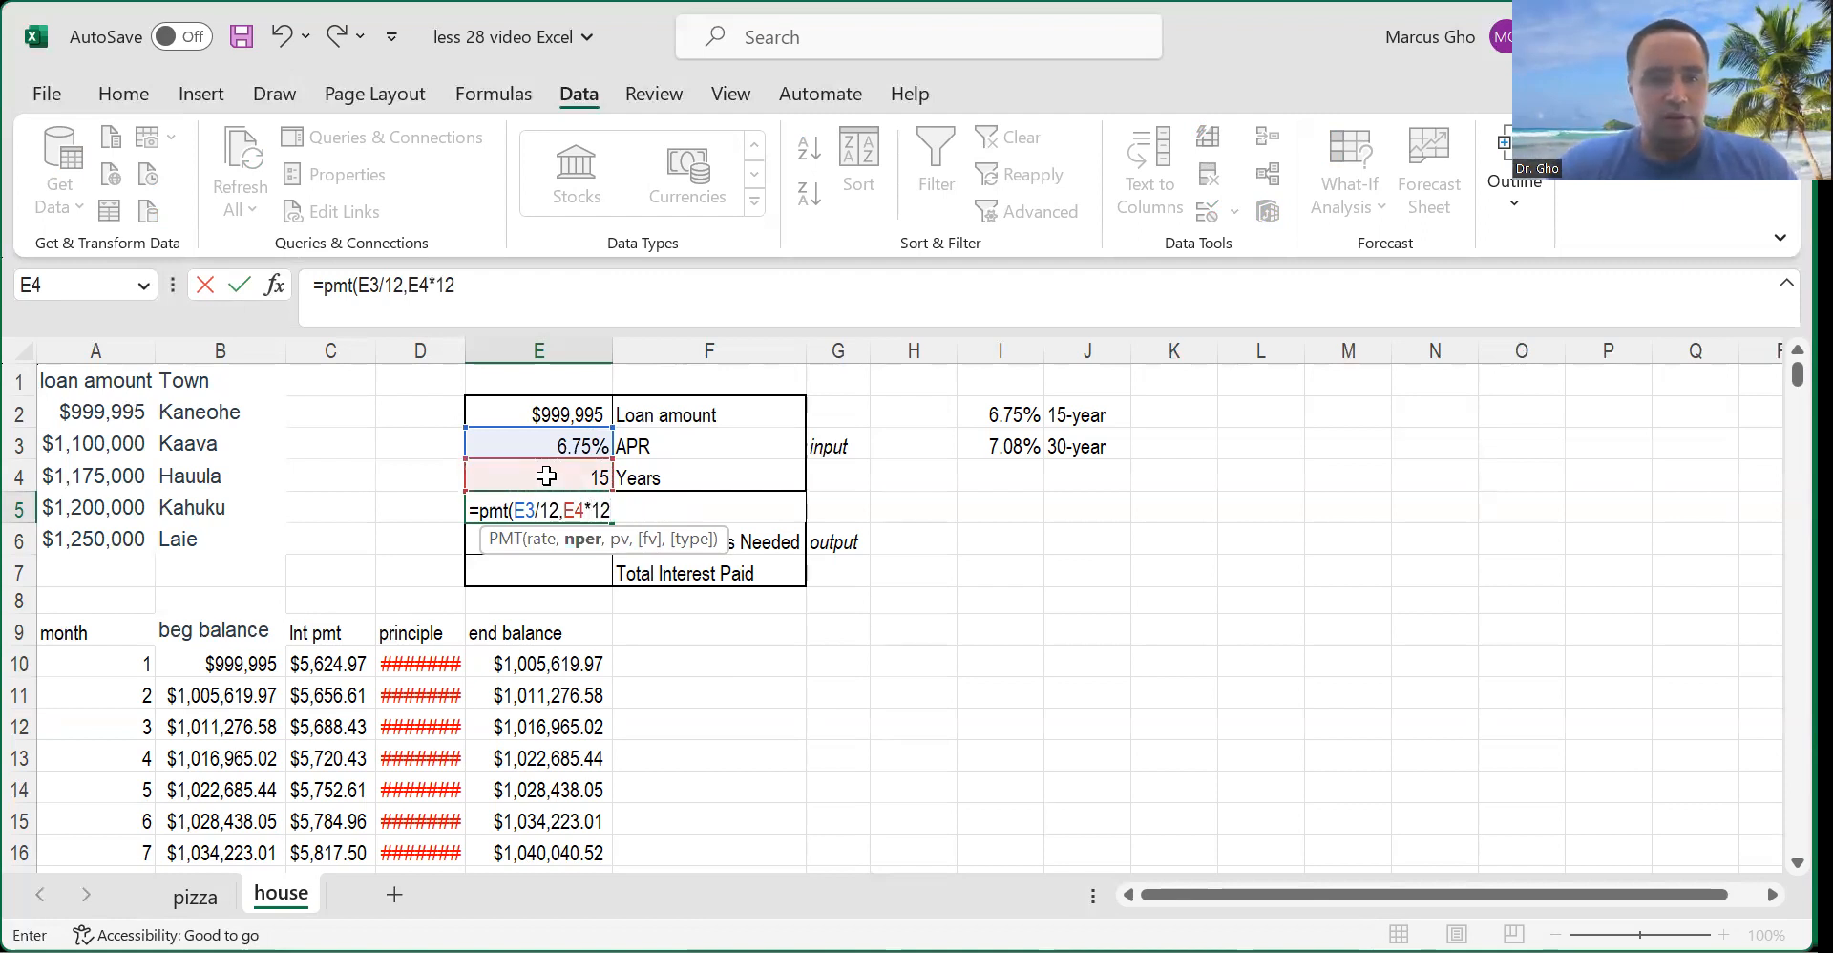
text(,-)
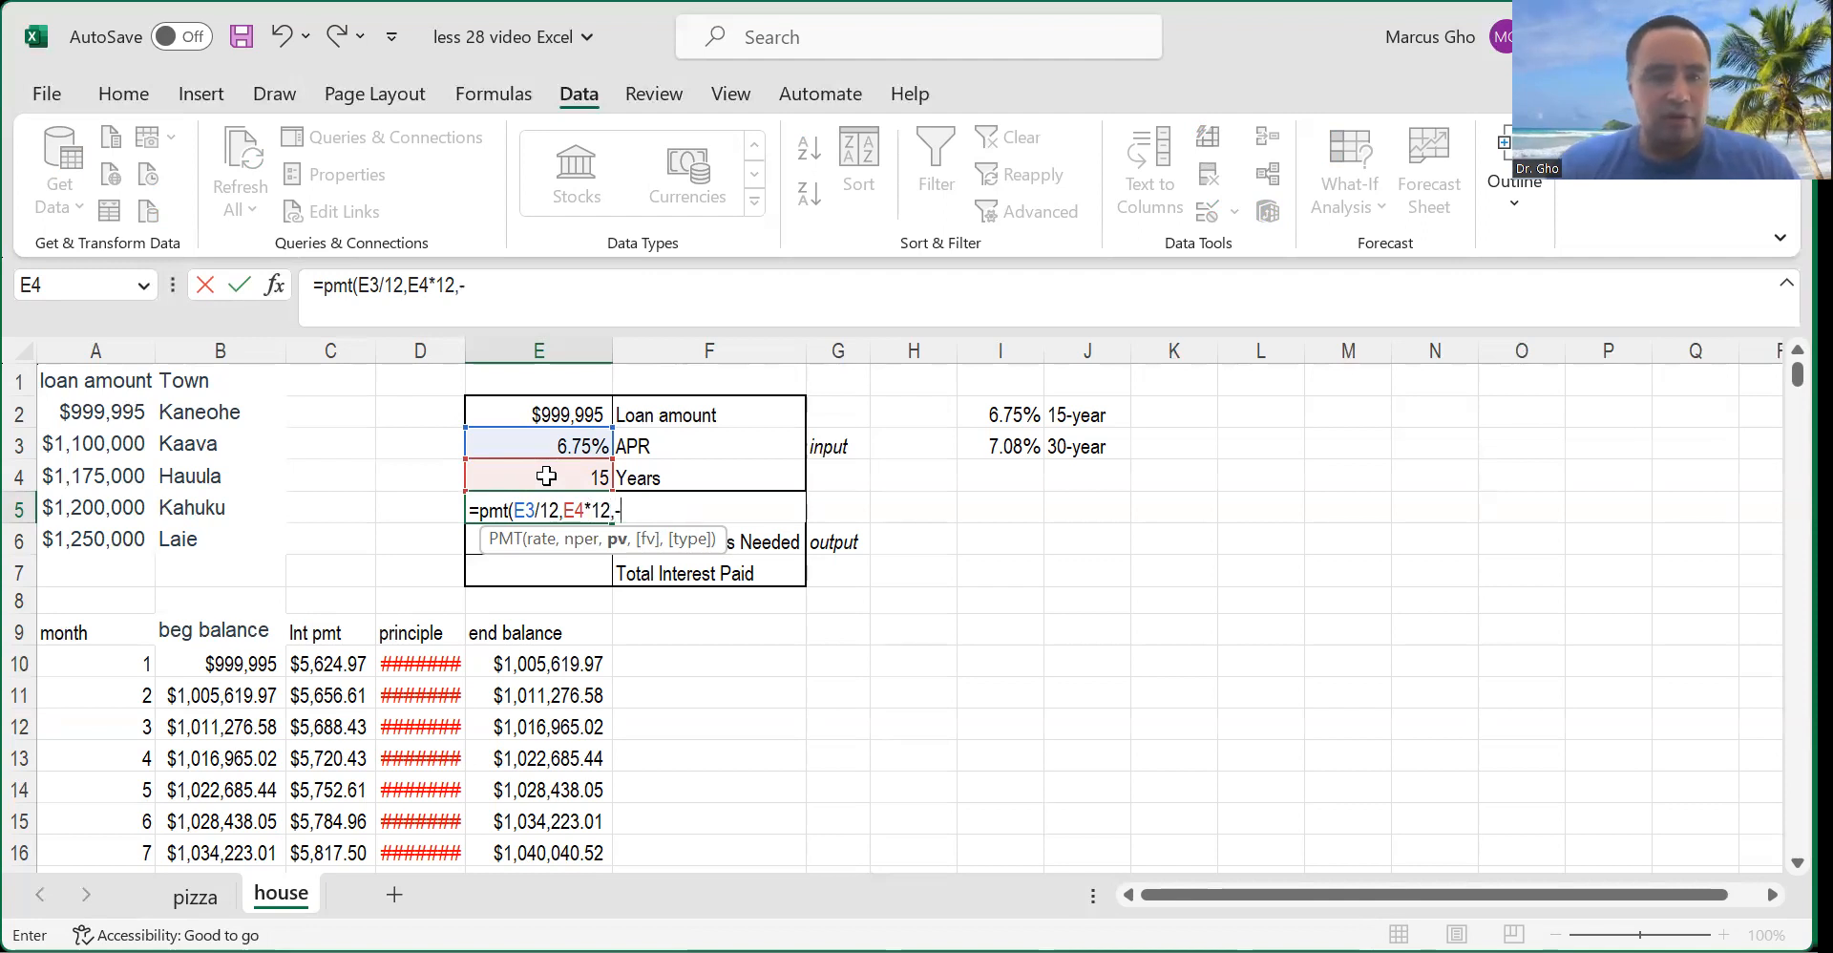
click(553, 410)
key(Return)
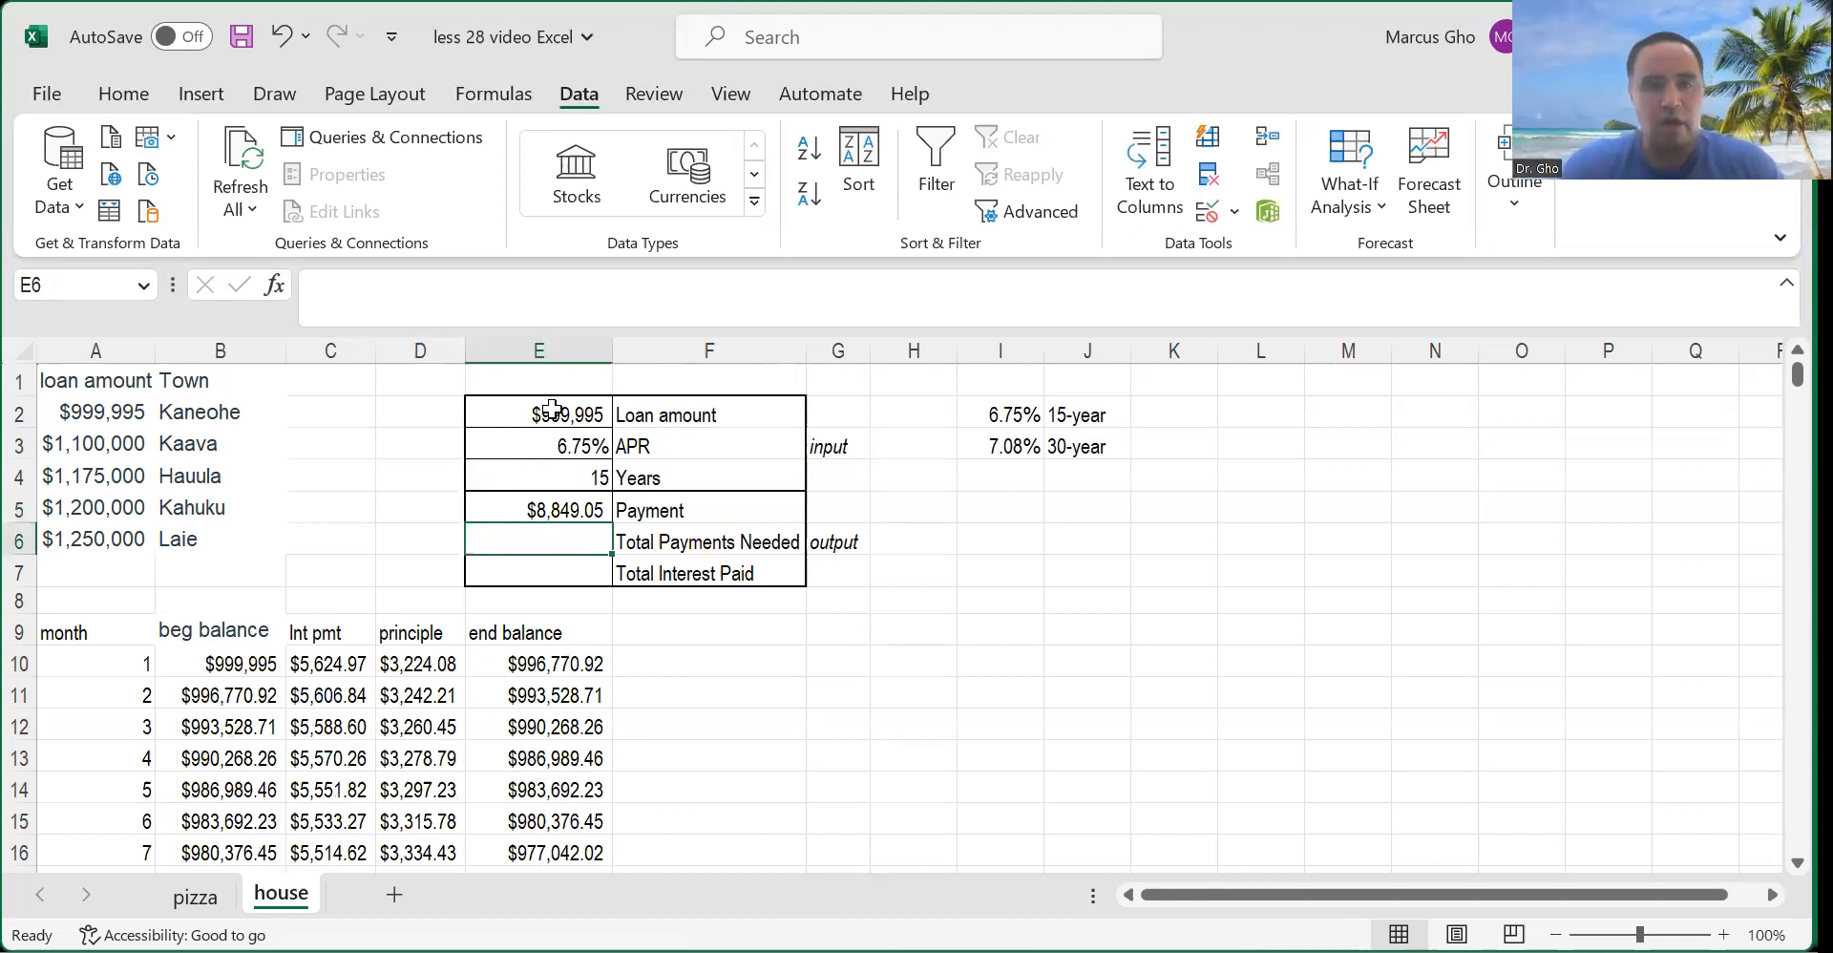
Calculate the total payments needed in E6 with =E5*12*E4.
text(=)
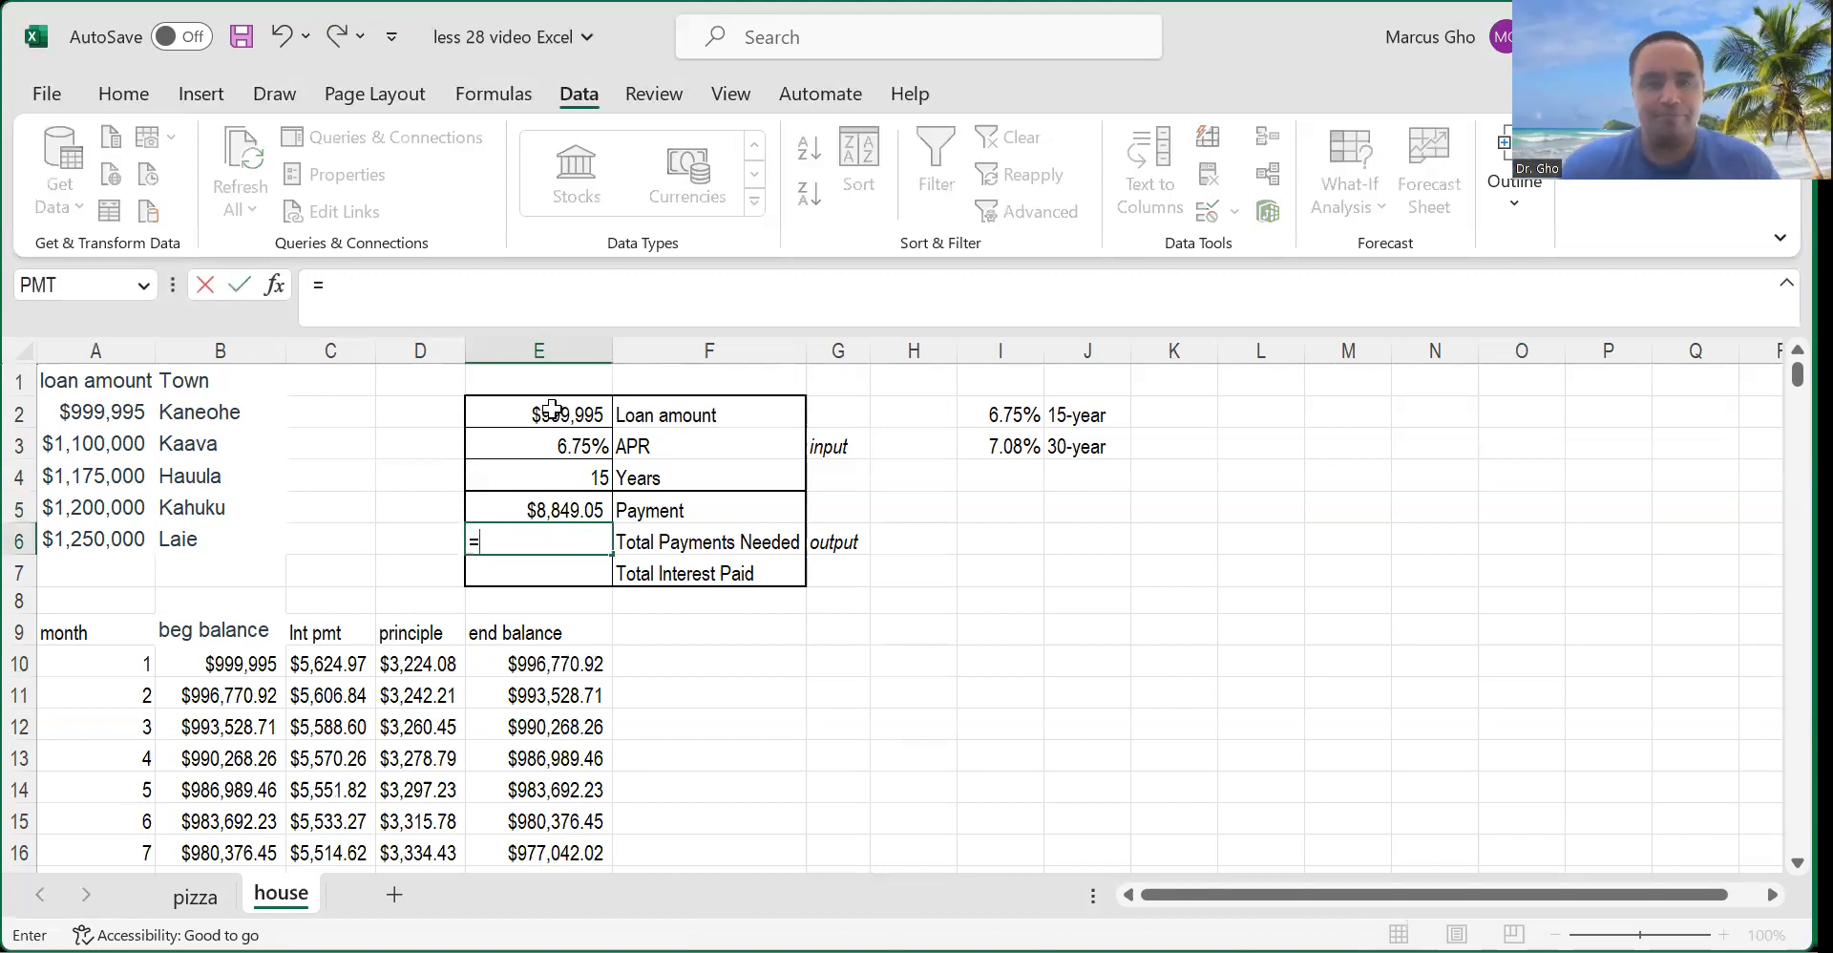
click(539, 513)
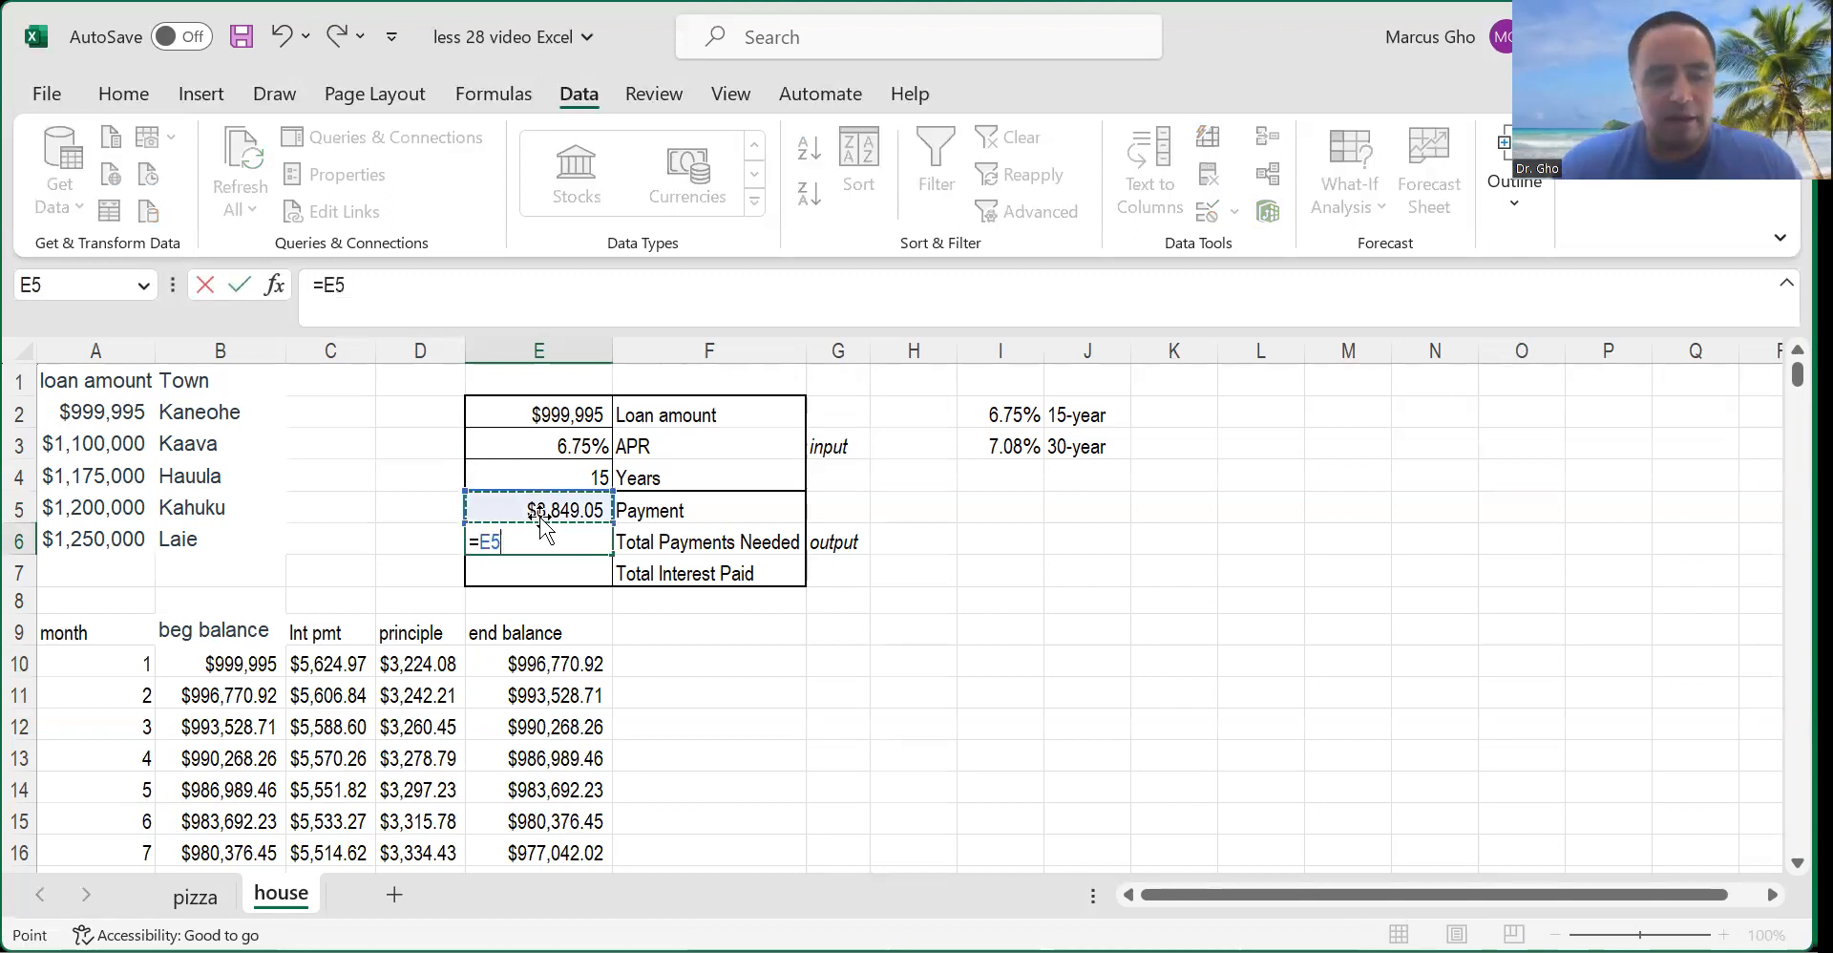
text(*12)
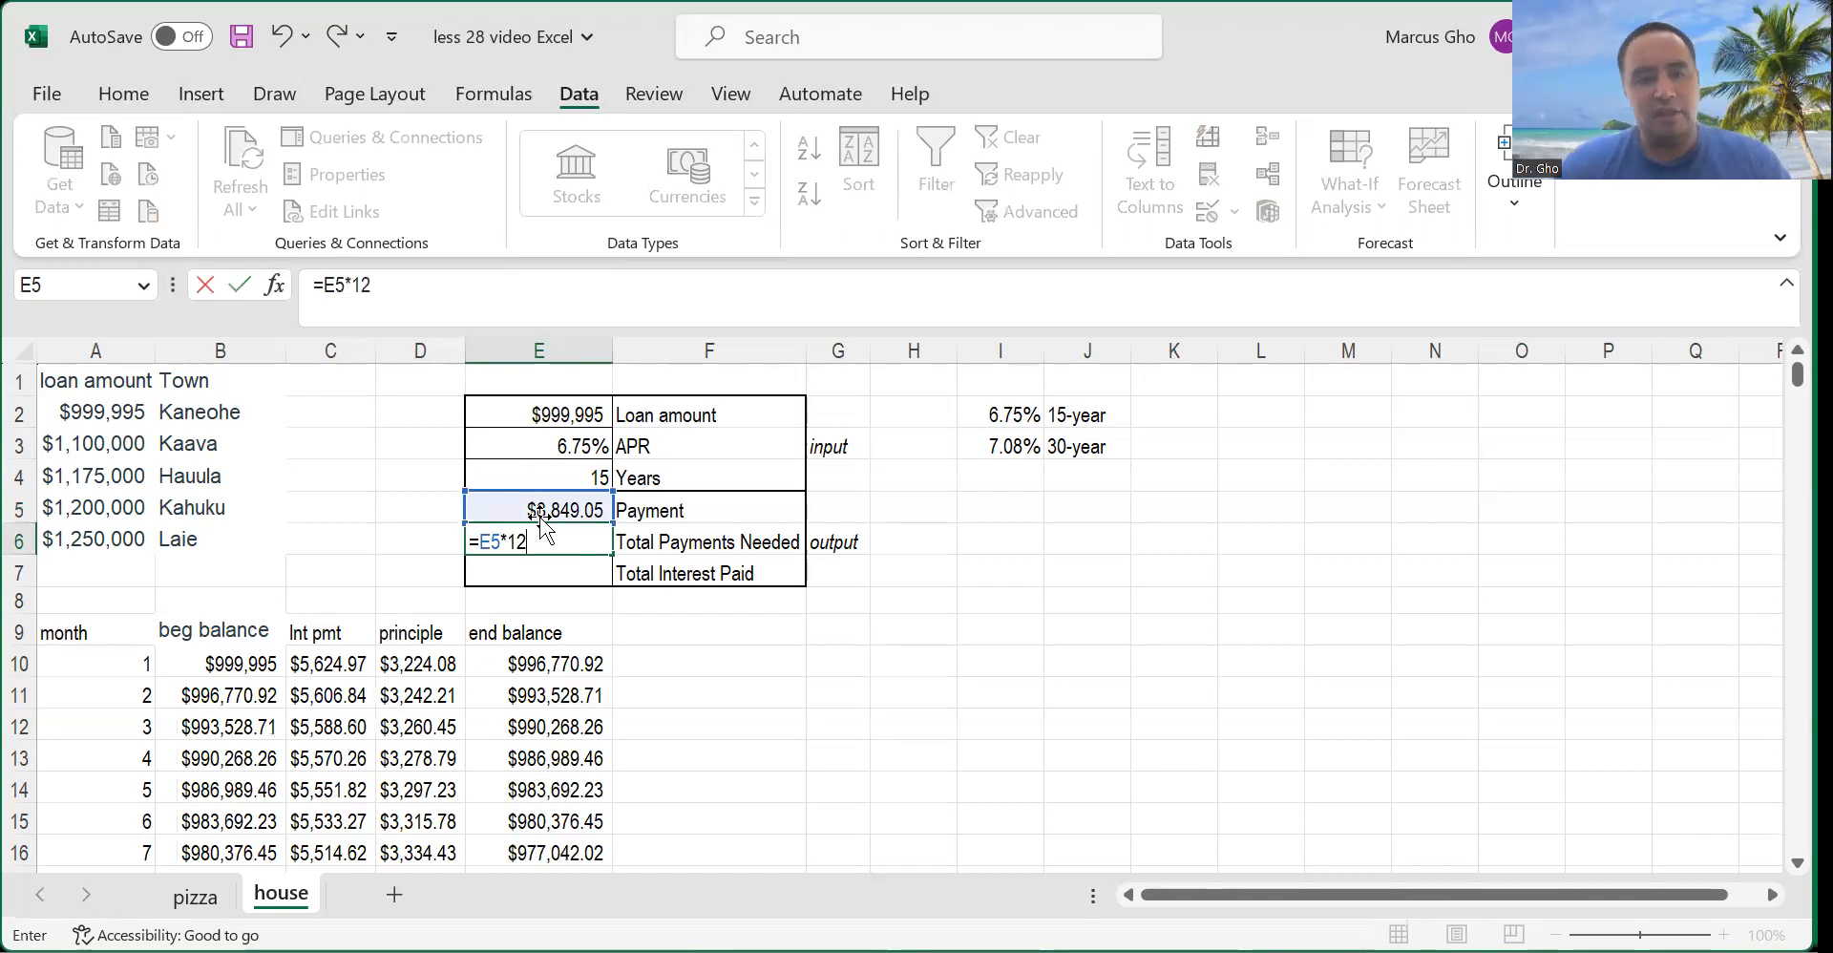
text(*)
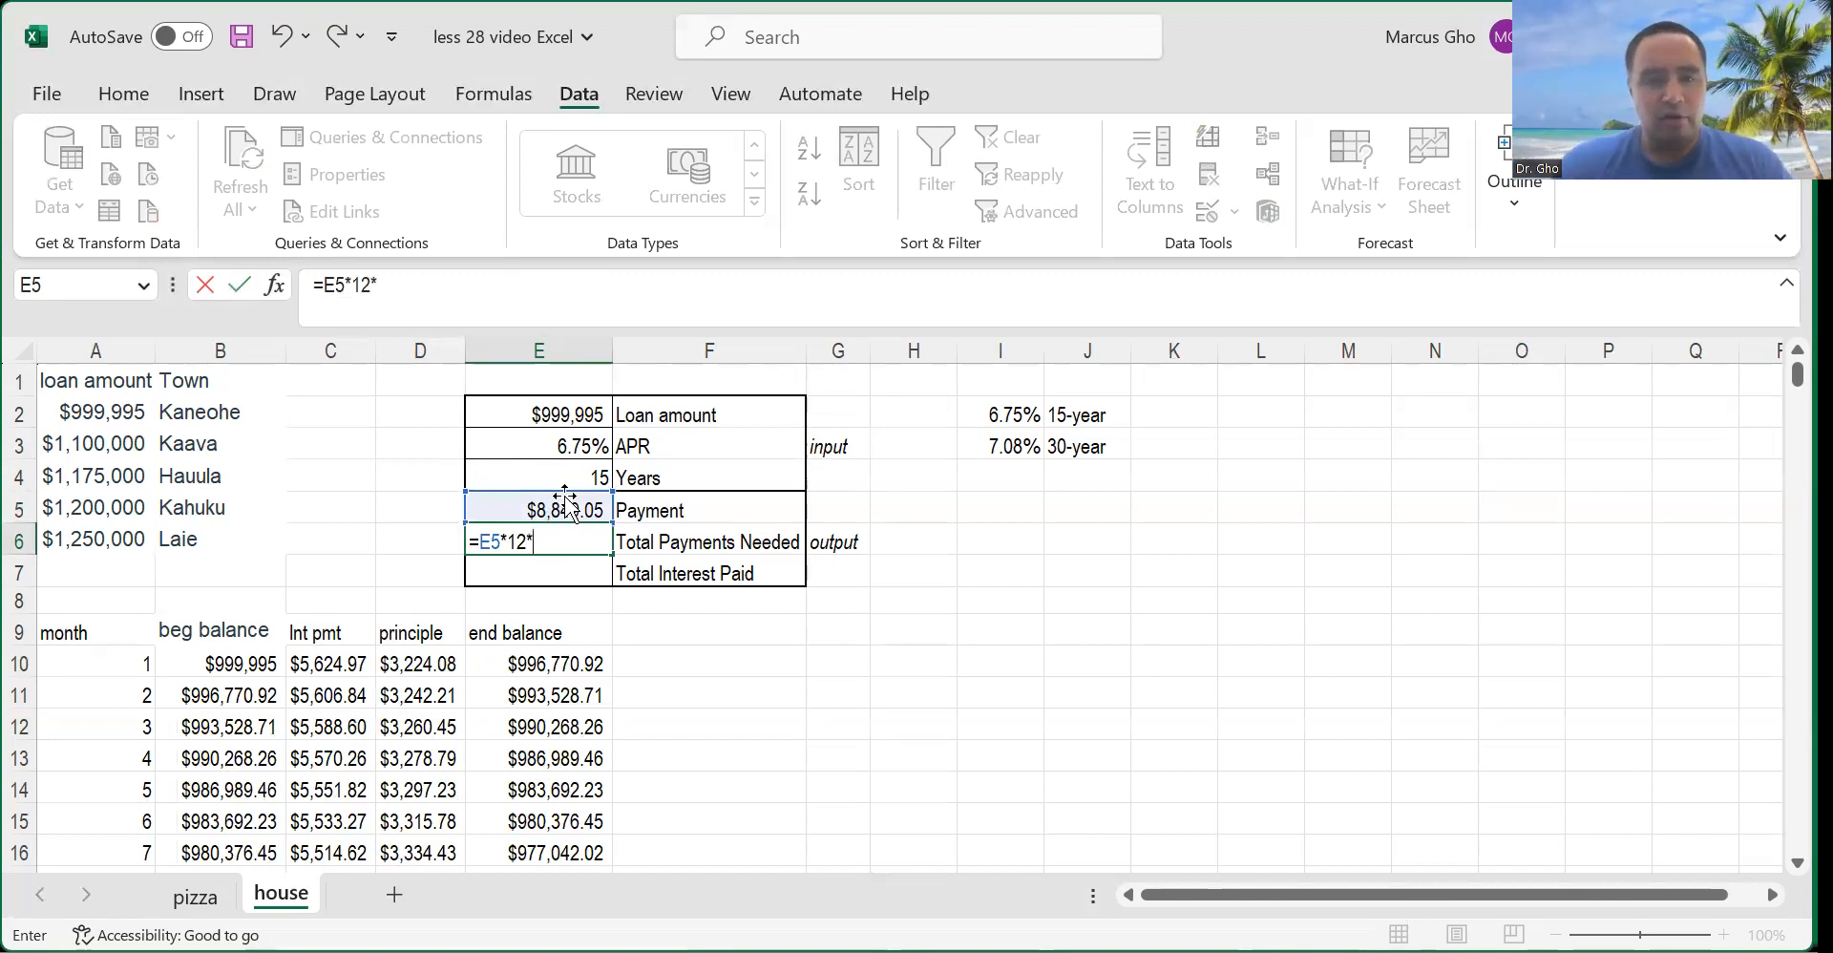
click(567, 474)
key(Return)
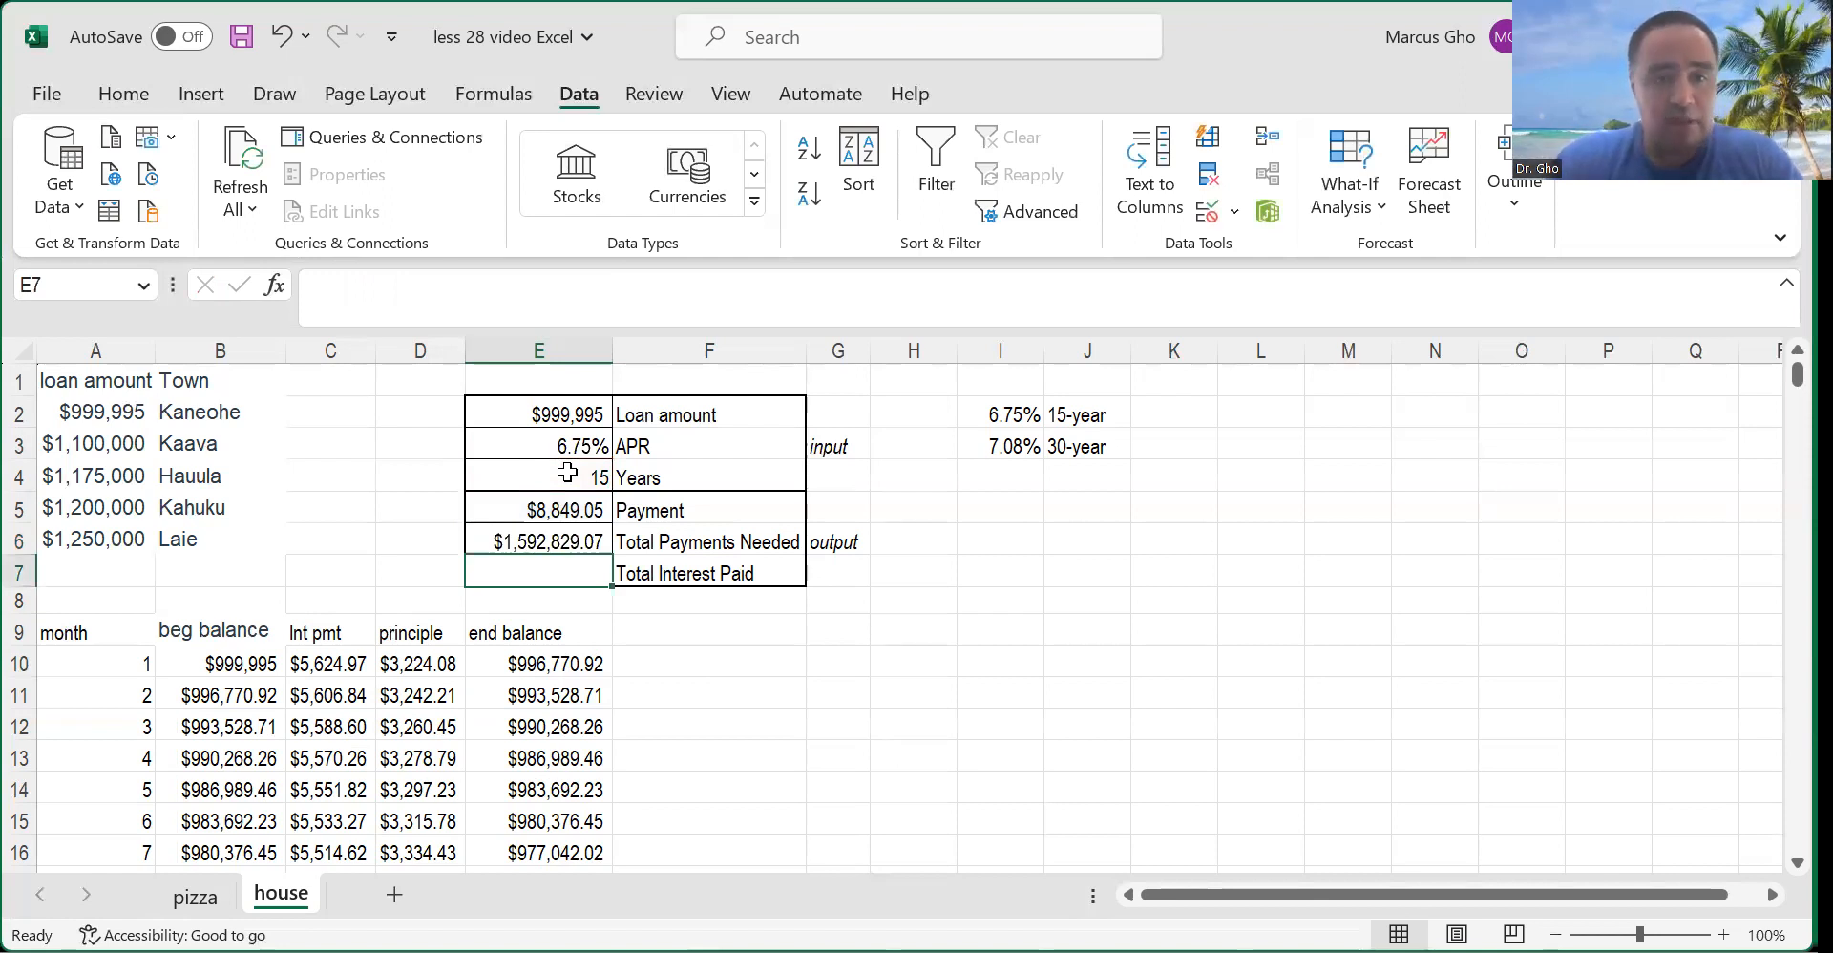
Calculate the total interest paid in E7 with =E6-E2, and select the loan outputs in E5:E7.
text(=)
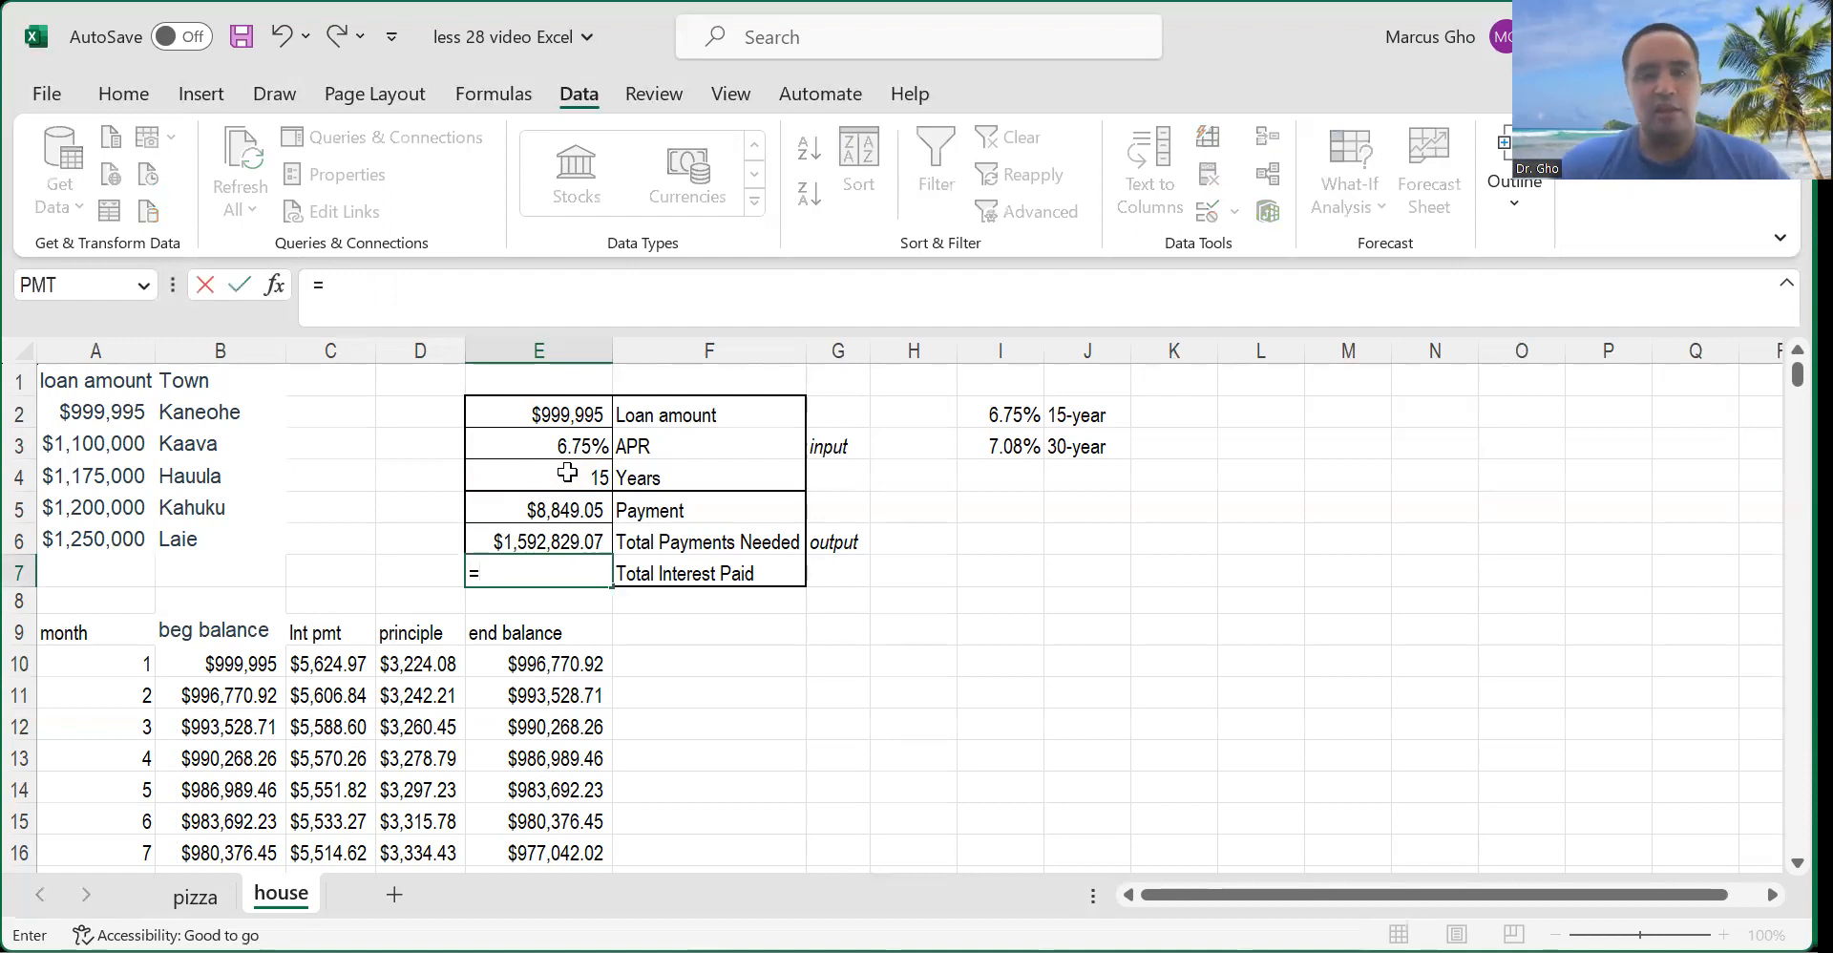
click(548, 537)
text(-)
click(553, 409)
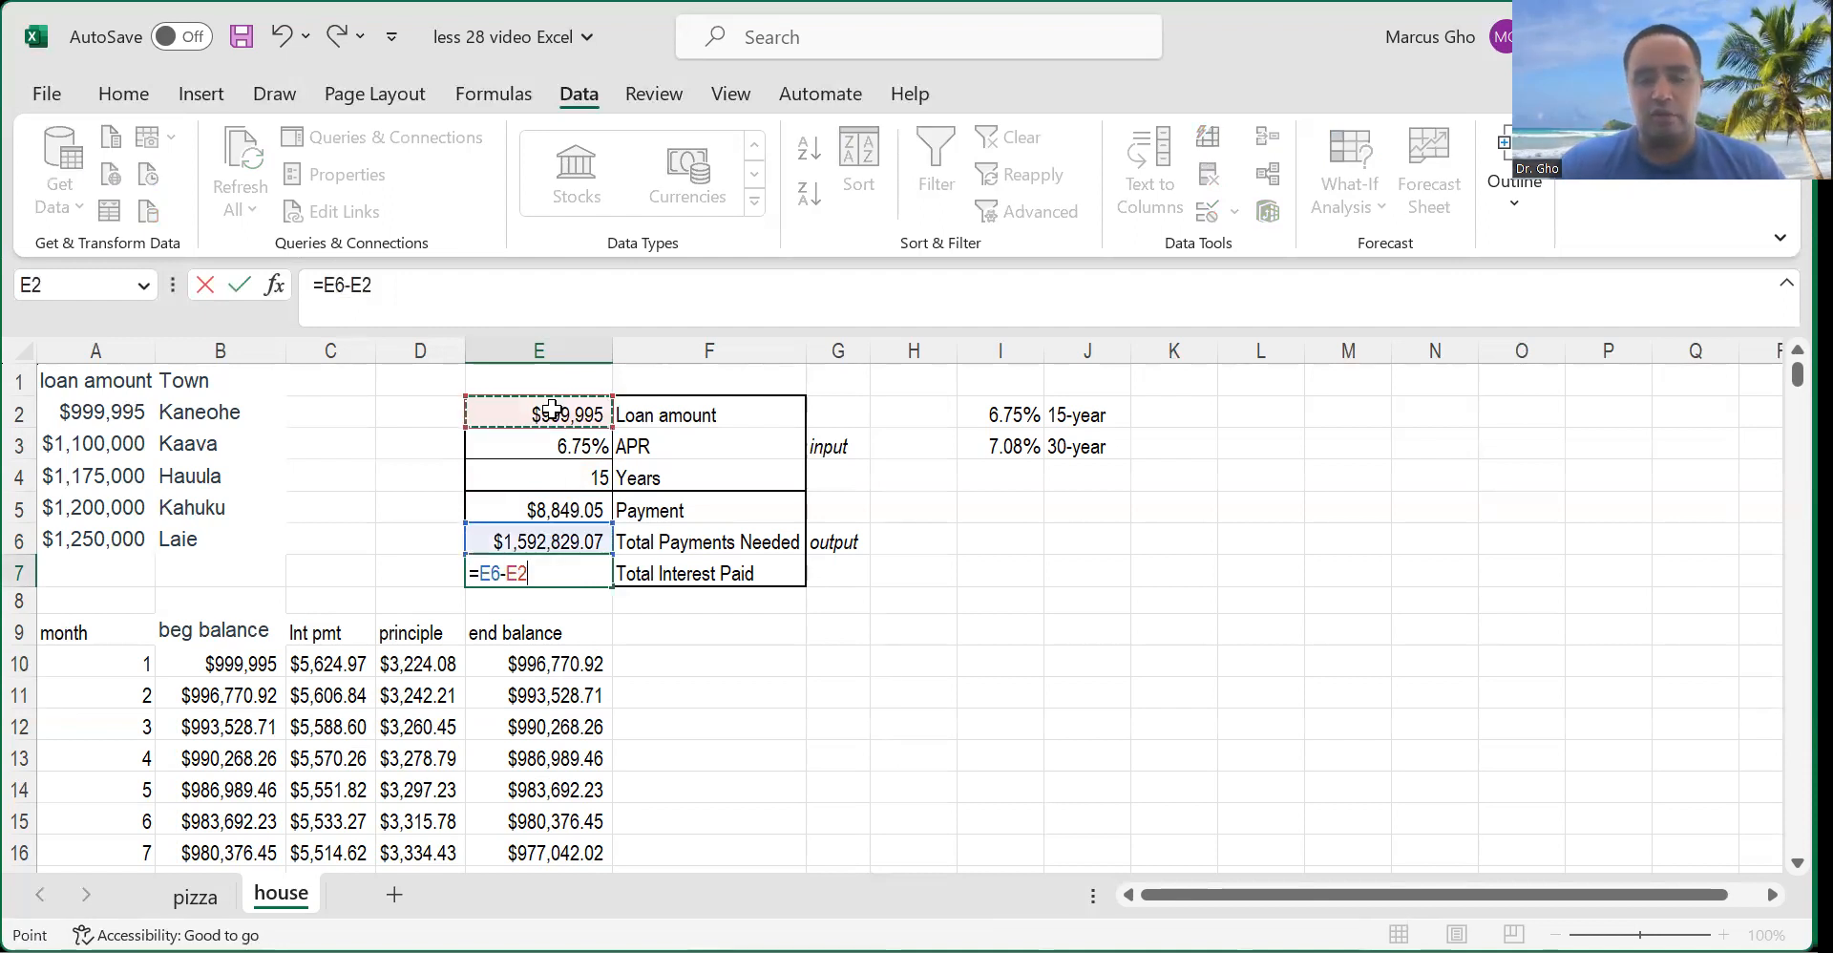
key(Return)
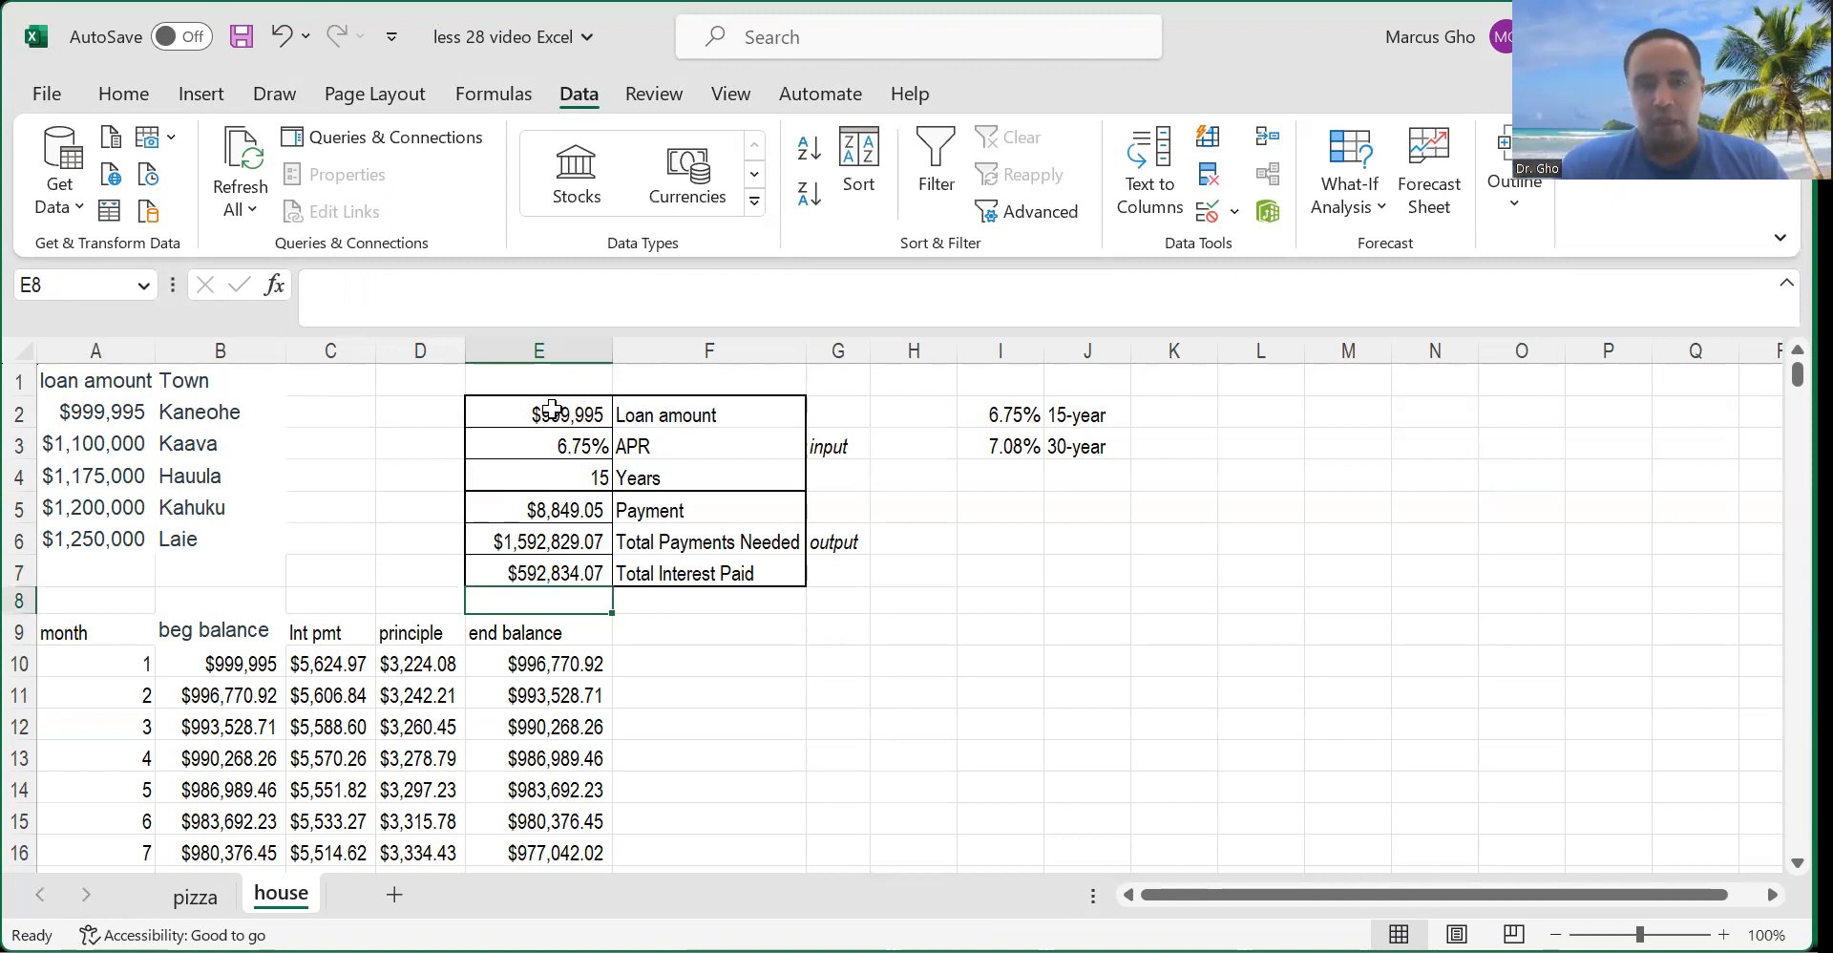
drag(553, 409, 544, 580)
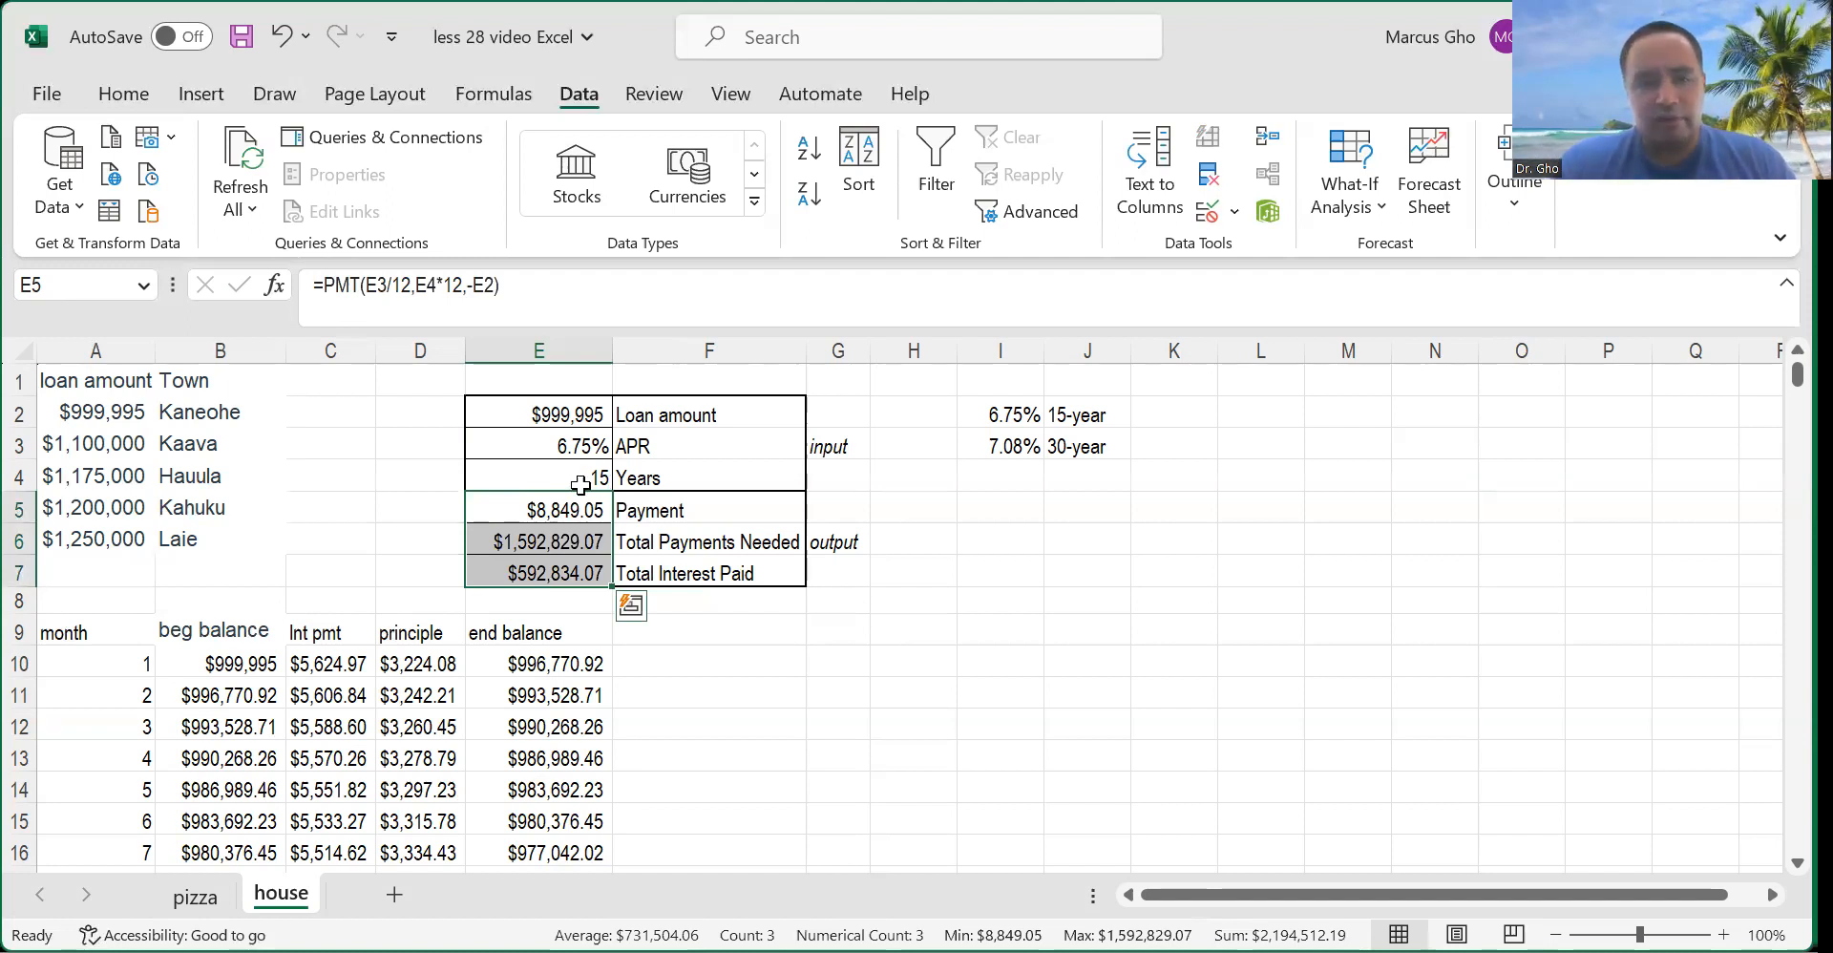
Select the loan amount cell E2 and enter LoanAmount as its cell name.
click(570, 415)
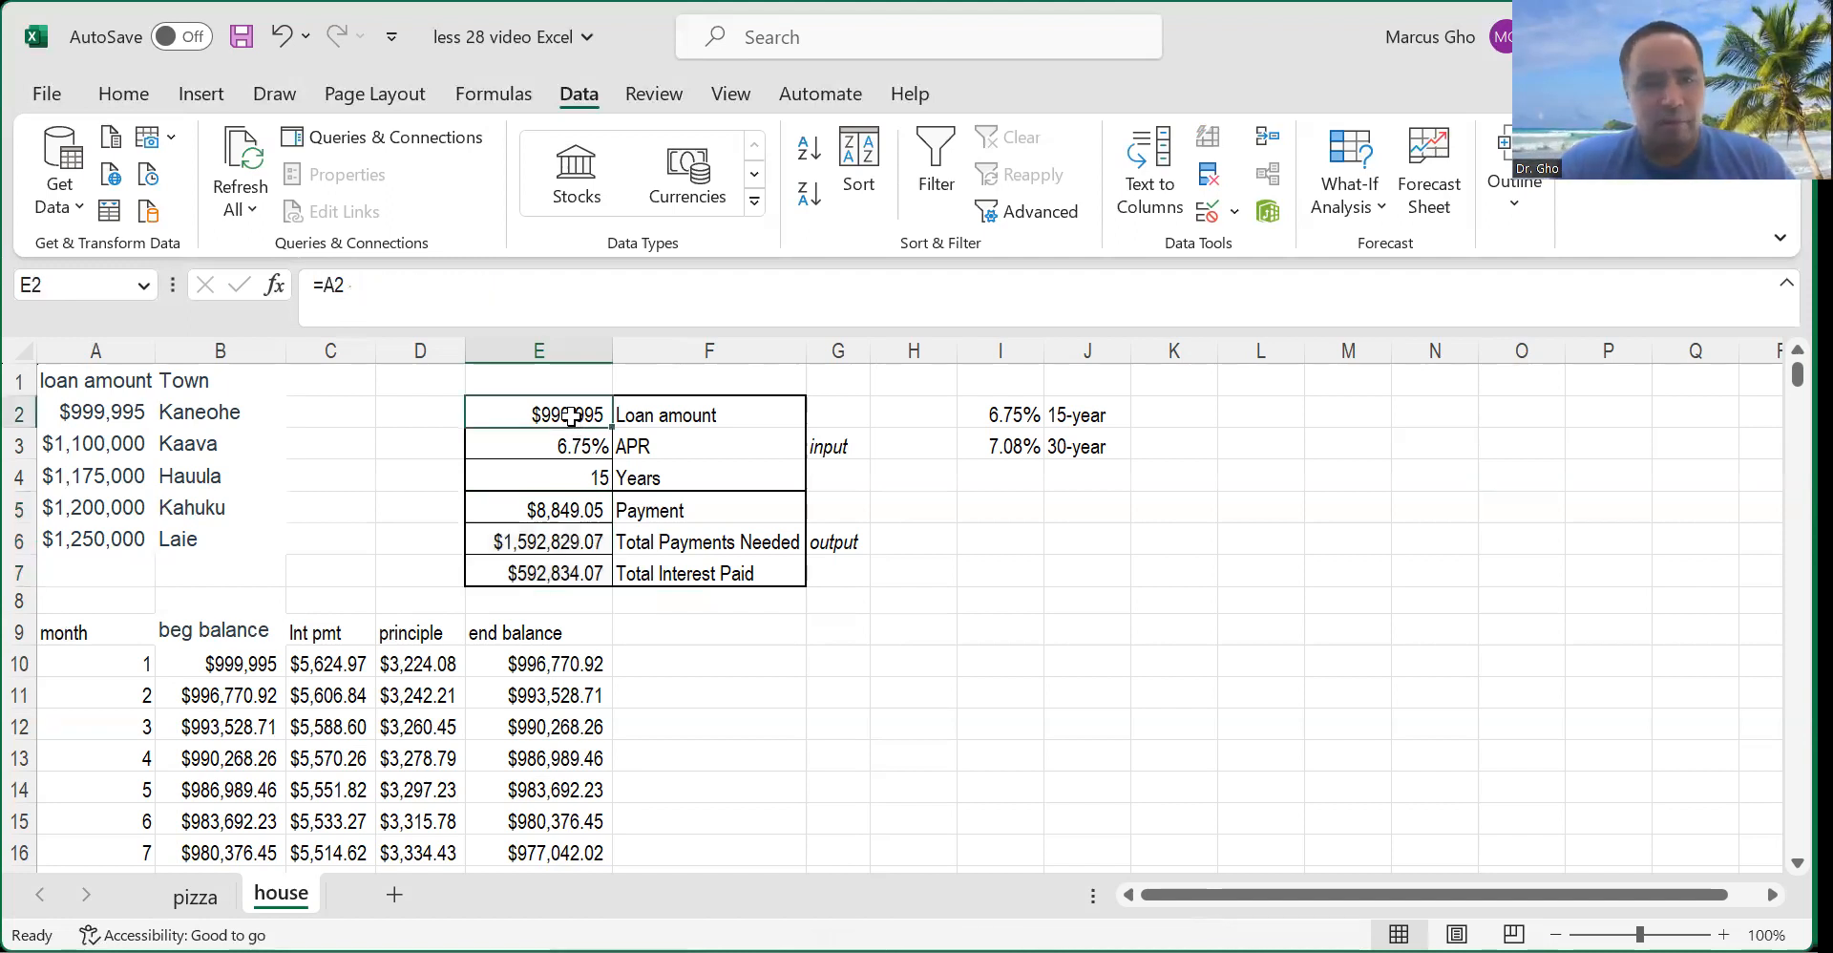
click(86, 292)
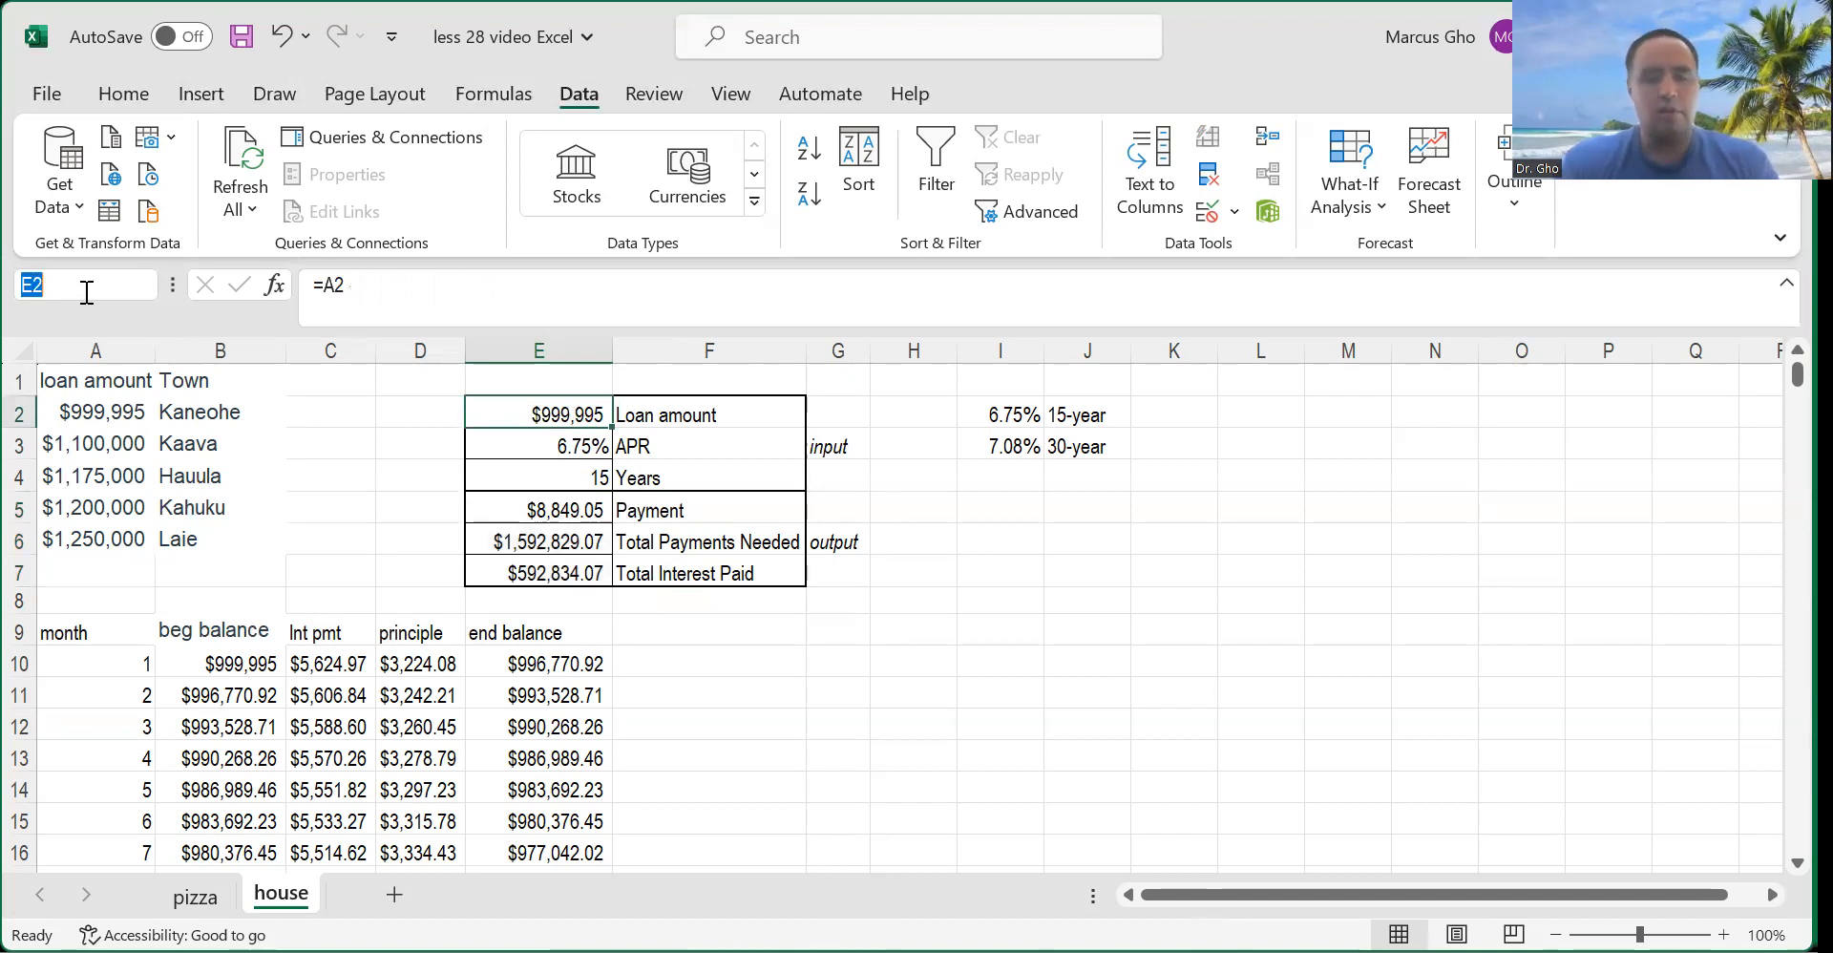
text(LoanAmou)
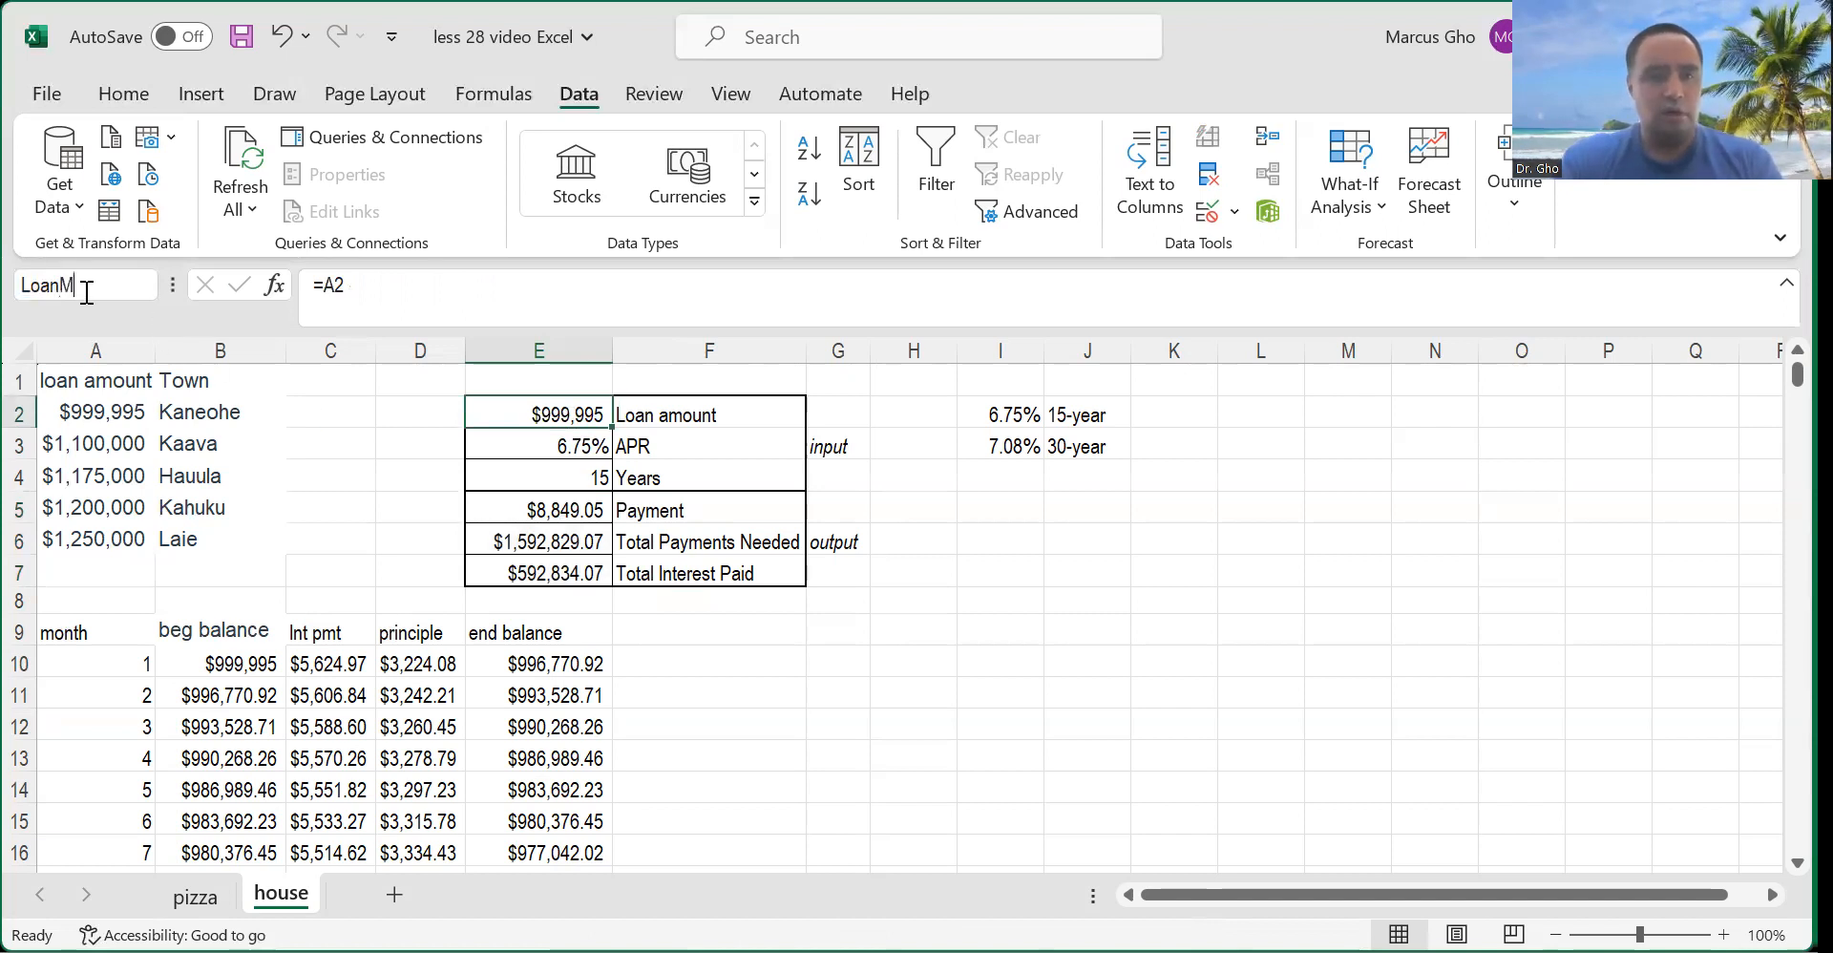
key(BackSpace)
key(BackSpace)
key(BackSpace)
key(BackSpace)
text(Amount)
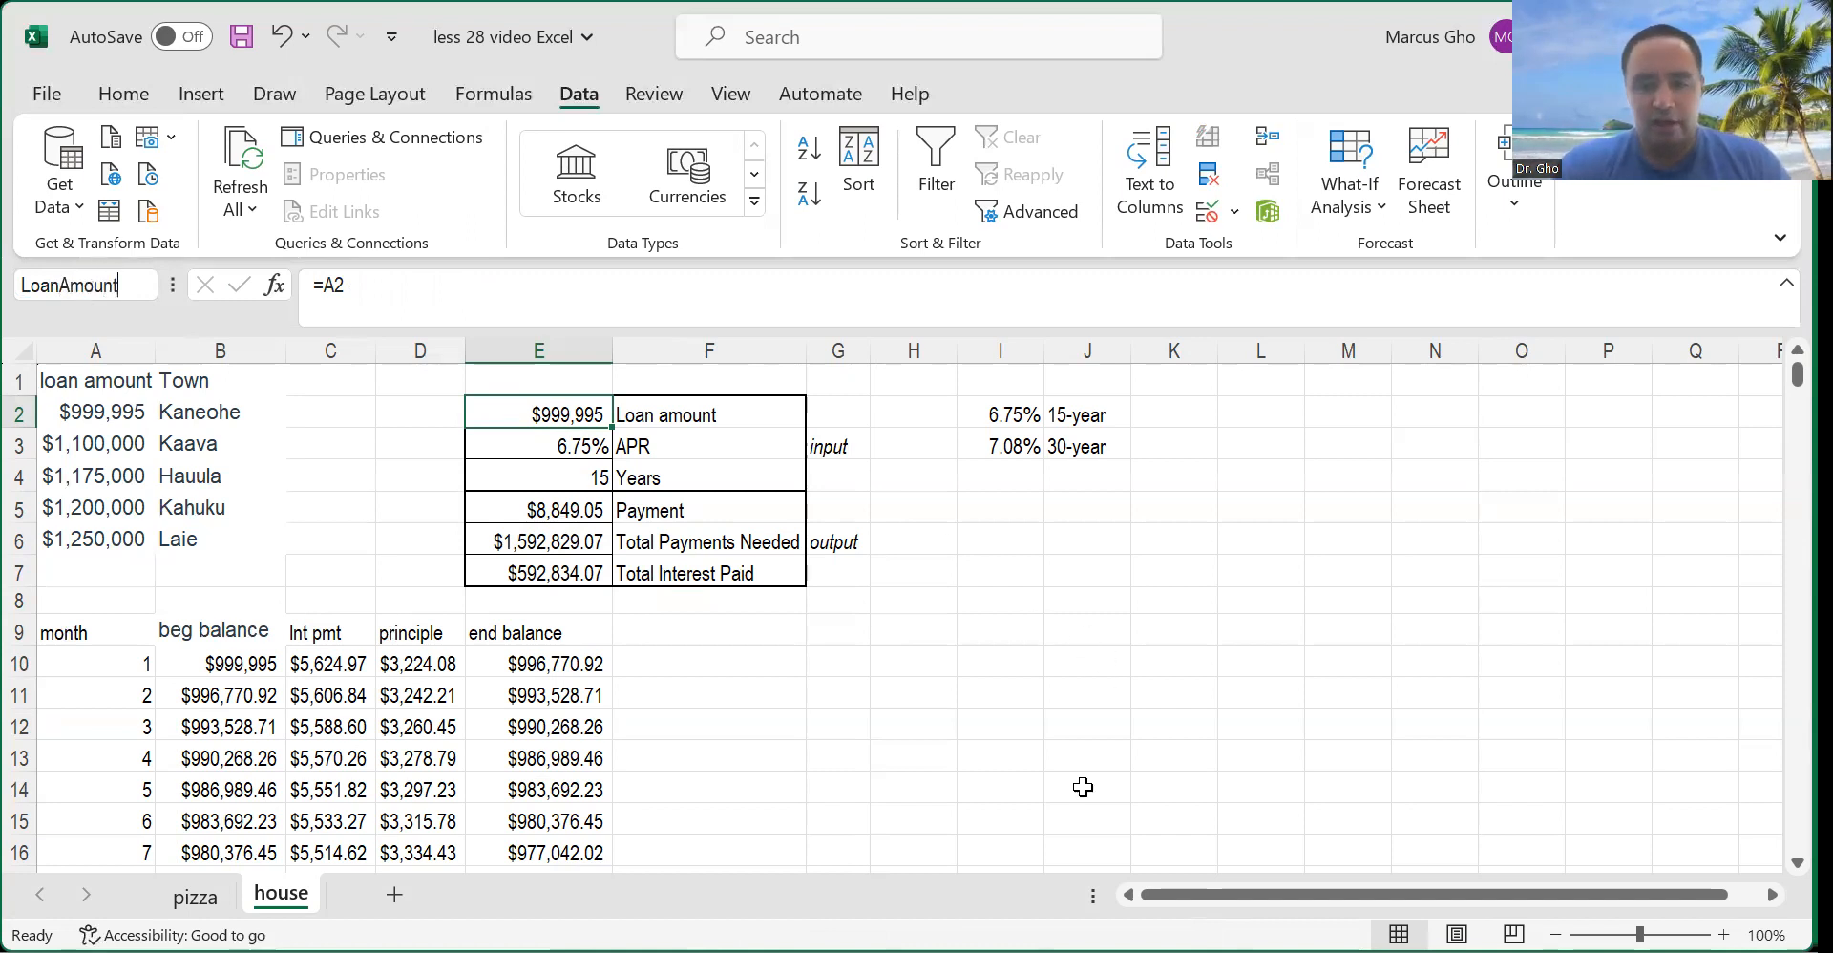
mouse_move(578, 396)
mouse_down()
mouse_move(496, 412)
mouse_move(584, 426)
mouse_up()
mouse_move(145, 246)
mouse_down()
mouse_move(33, 286)
mouse_move(151, 288)
mouse_move(95, 254)
mouse_up()
mouse_move(220, 366)
mouse_down()
mouse_move(145, 304)
mouse_move(164, 309)
mouse_up()
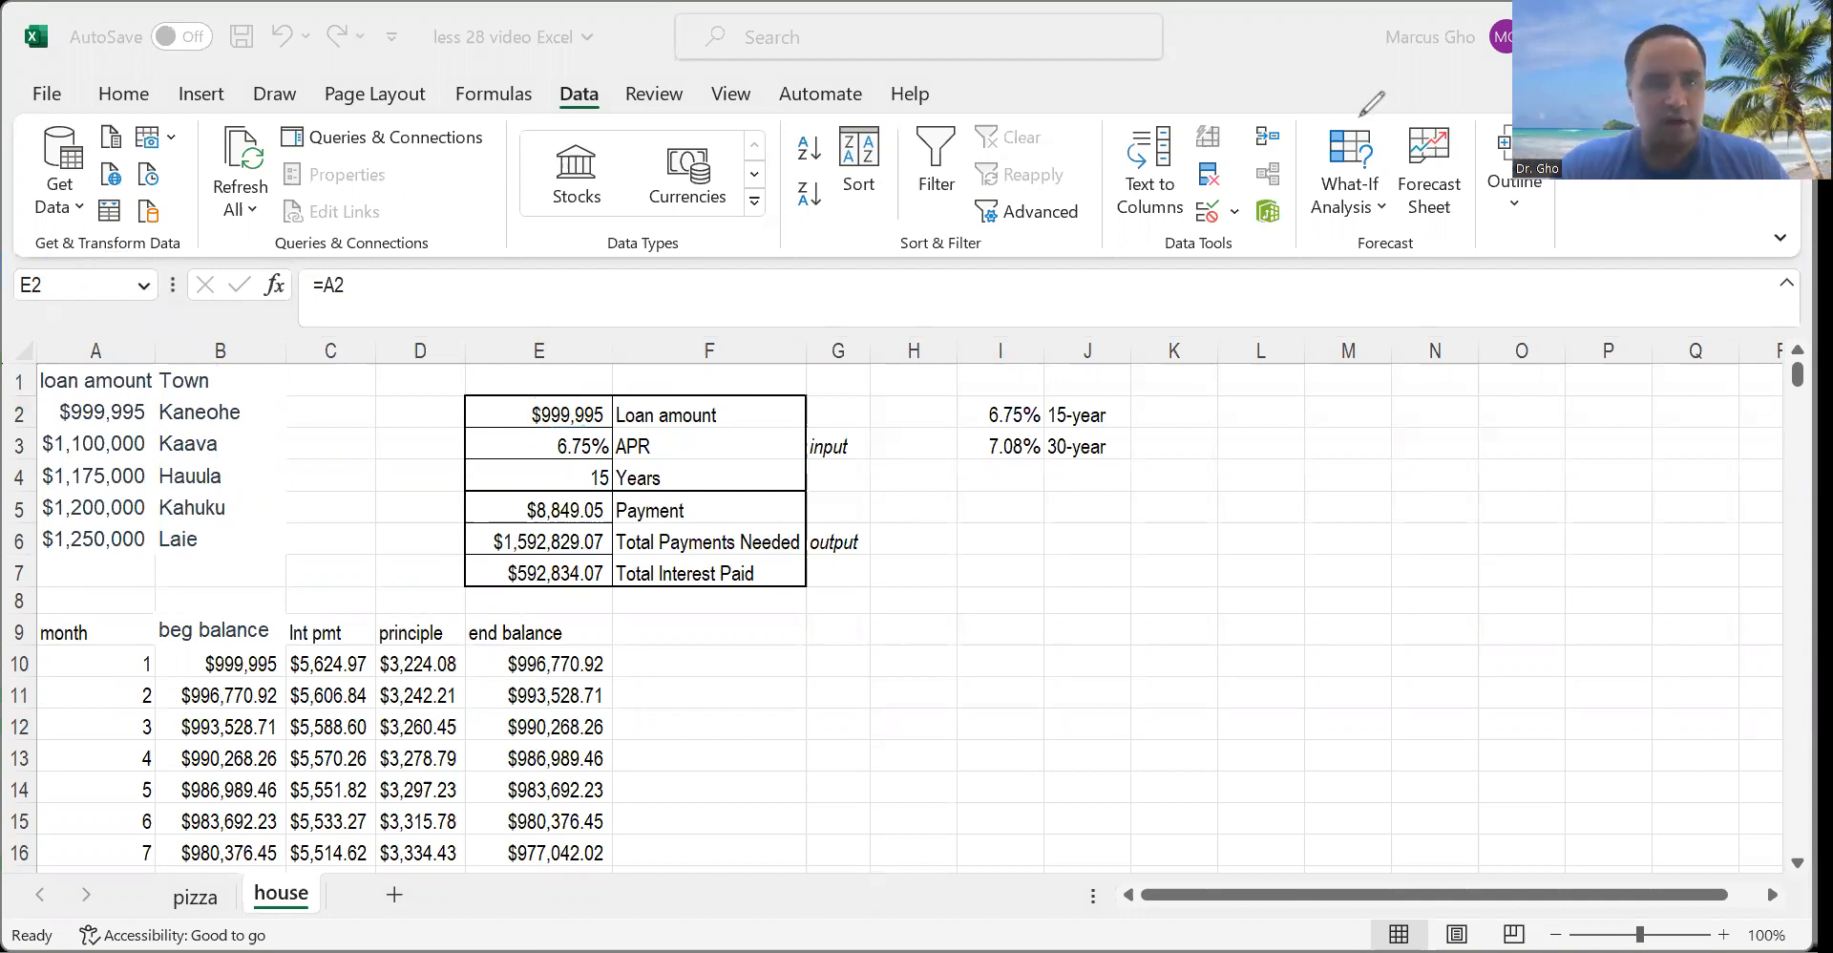
Re-enter and apply the name LoanAmount for the loan amount cell E2.
click(106, 279)
text(L)
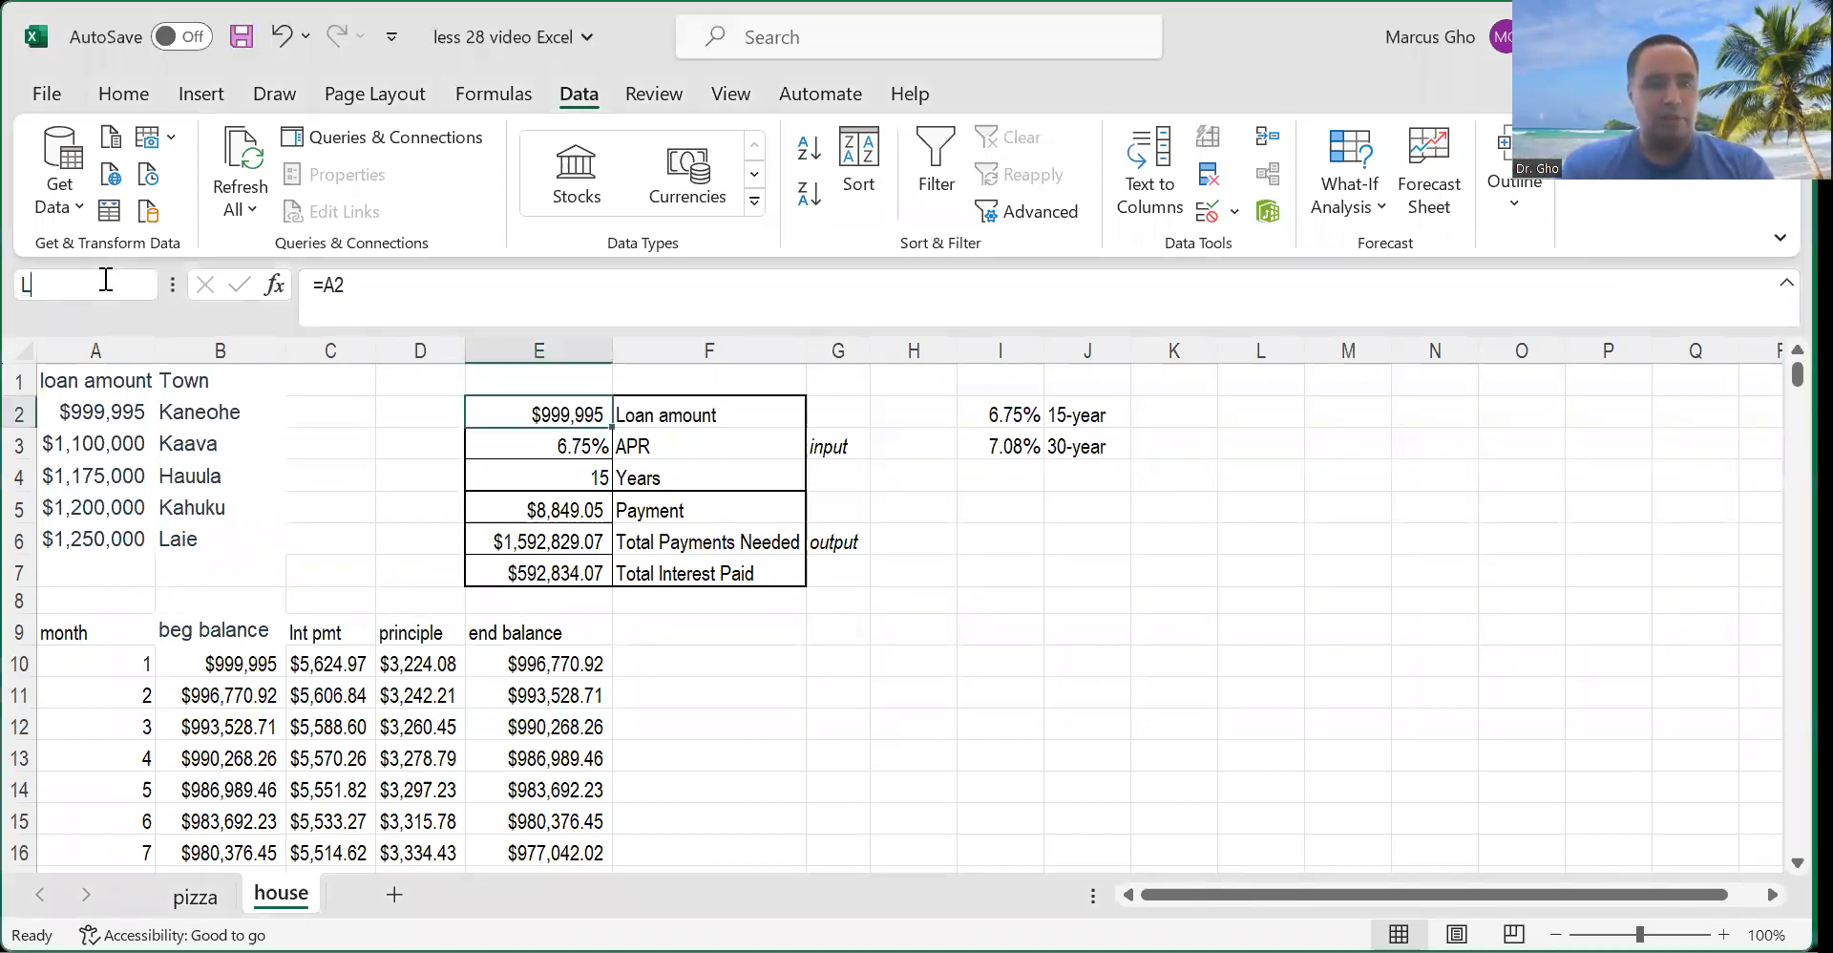
text(oanAmount)
key(Return)
Name the APR cell E3 LoanInterest.
key(Return)
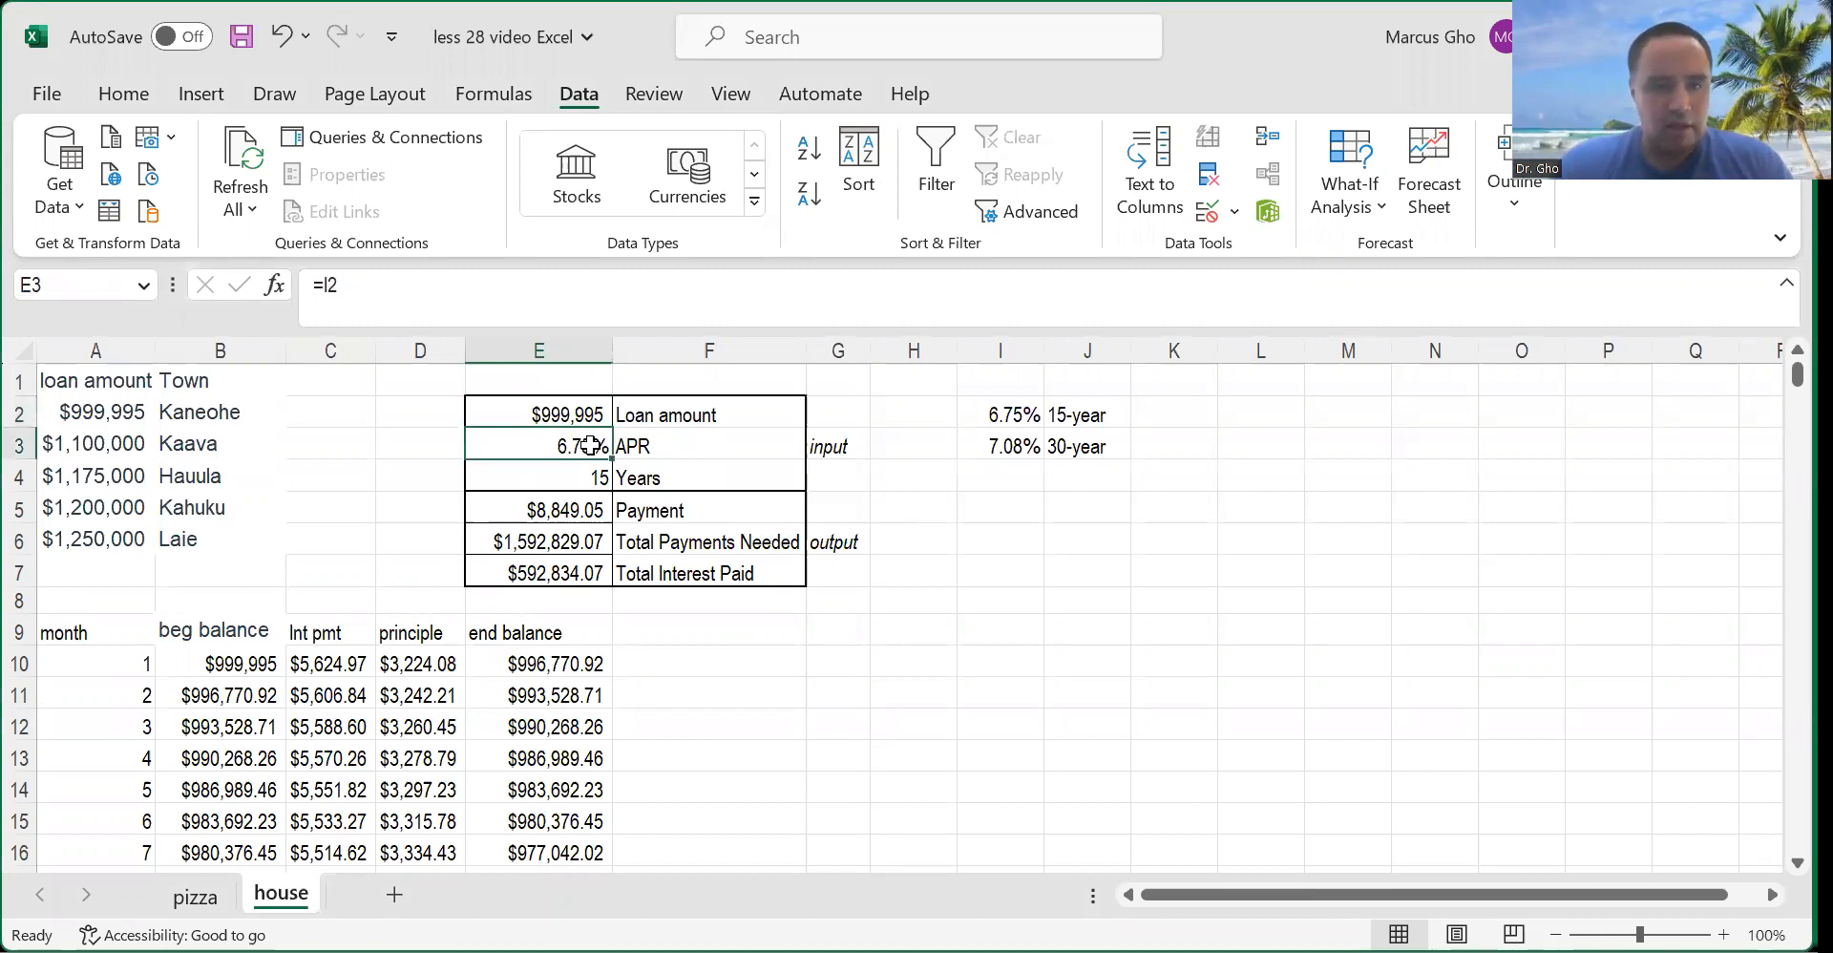
click(71, 283)
text(Loan)
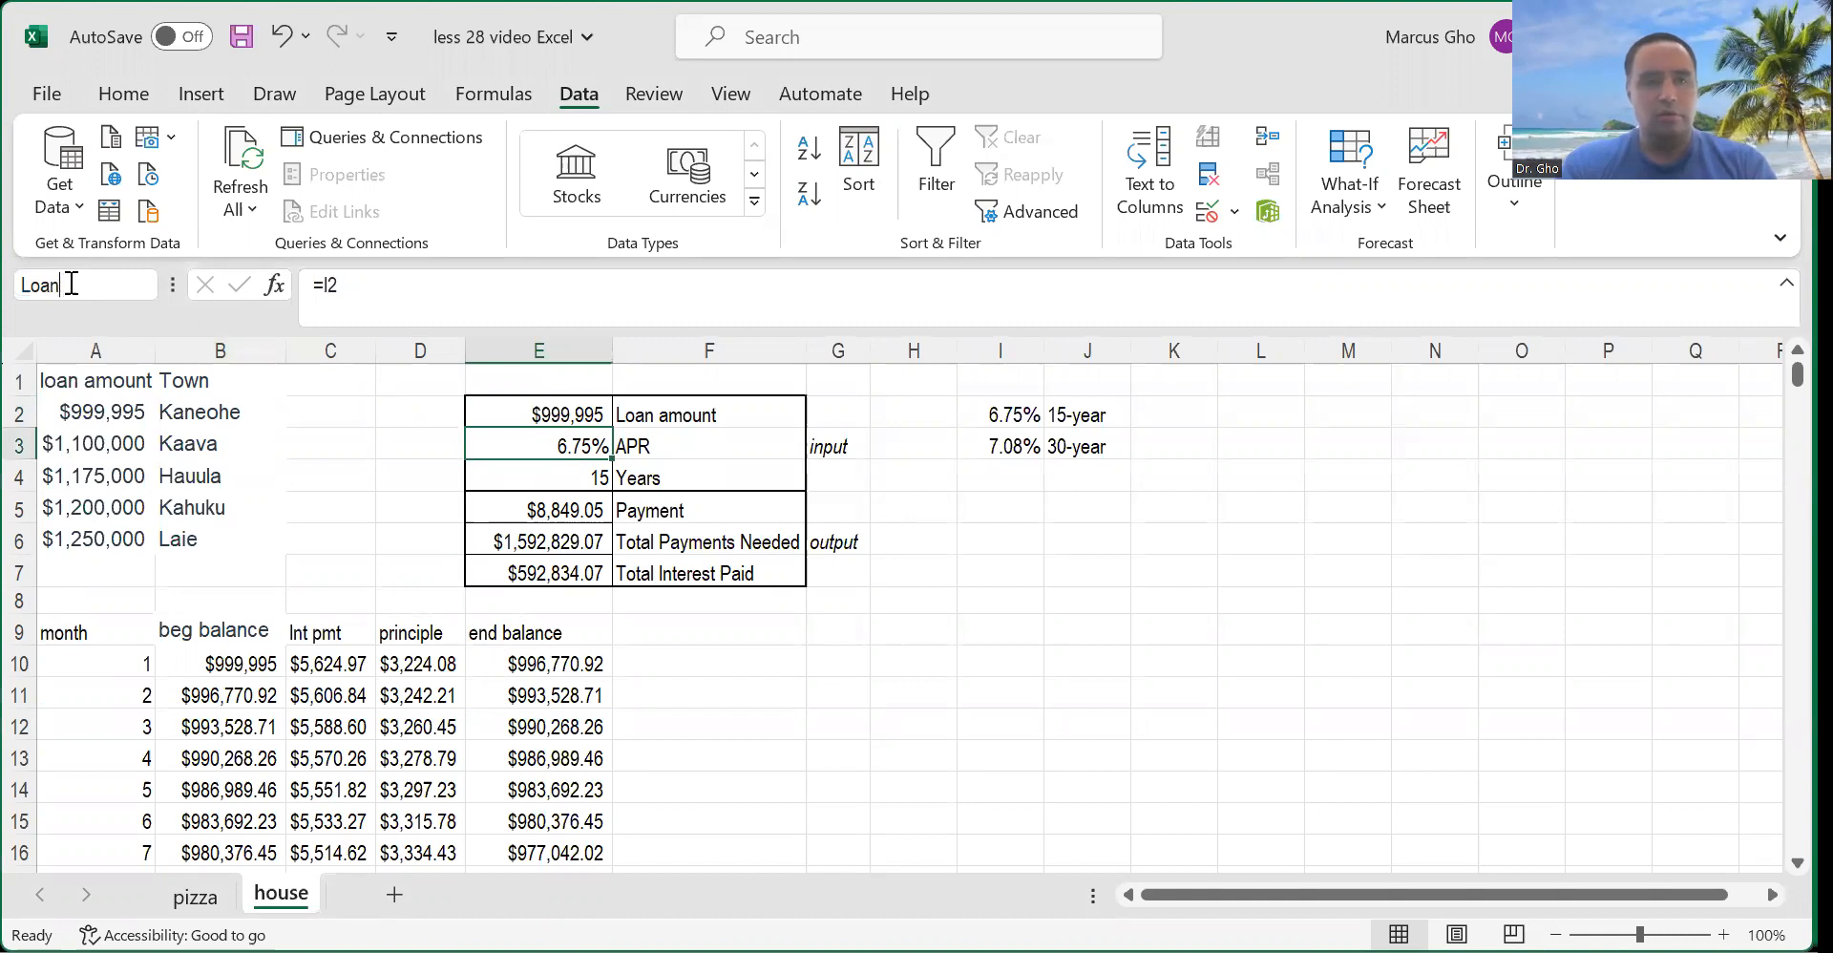
text(Interest)
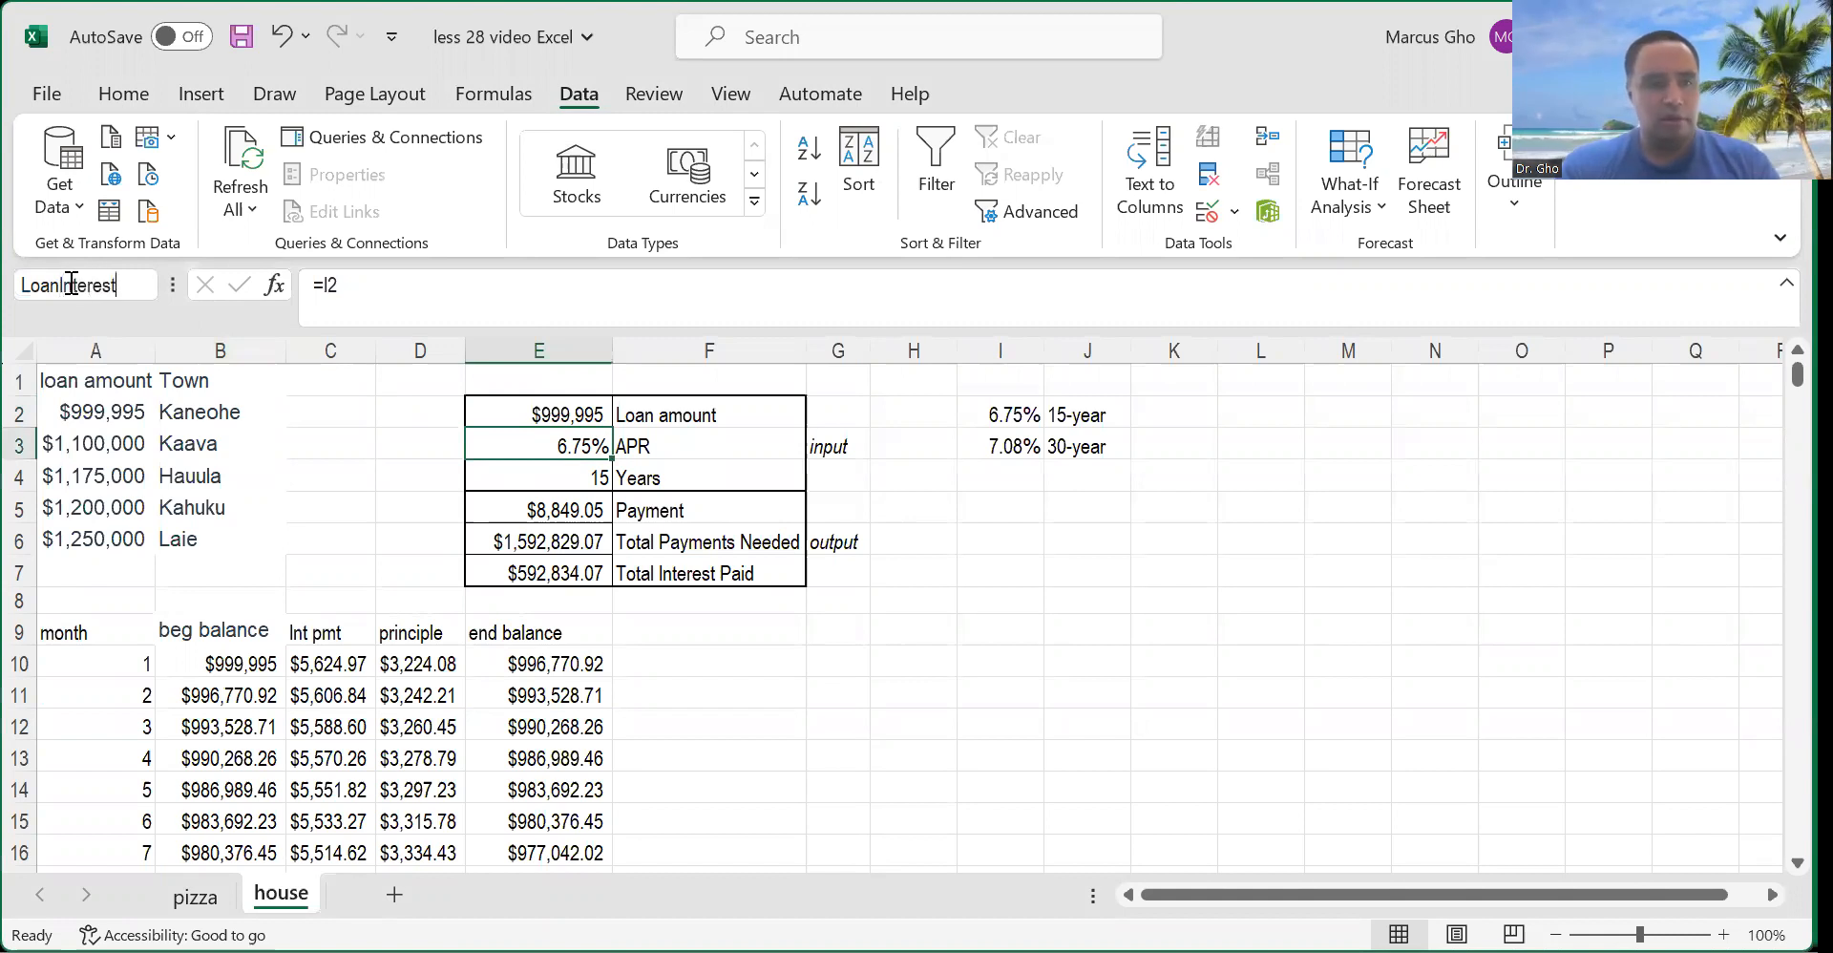
key(Return)
Name the years cell E4 LoanYears.
click(532, 487)
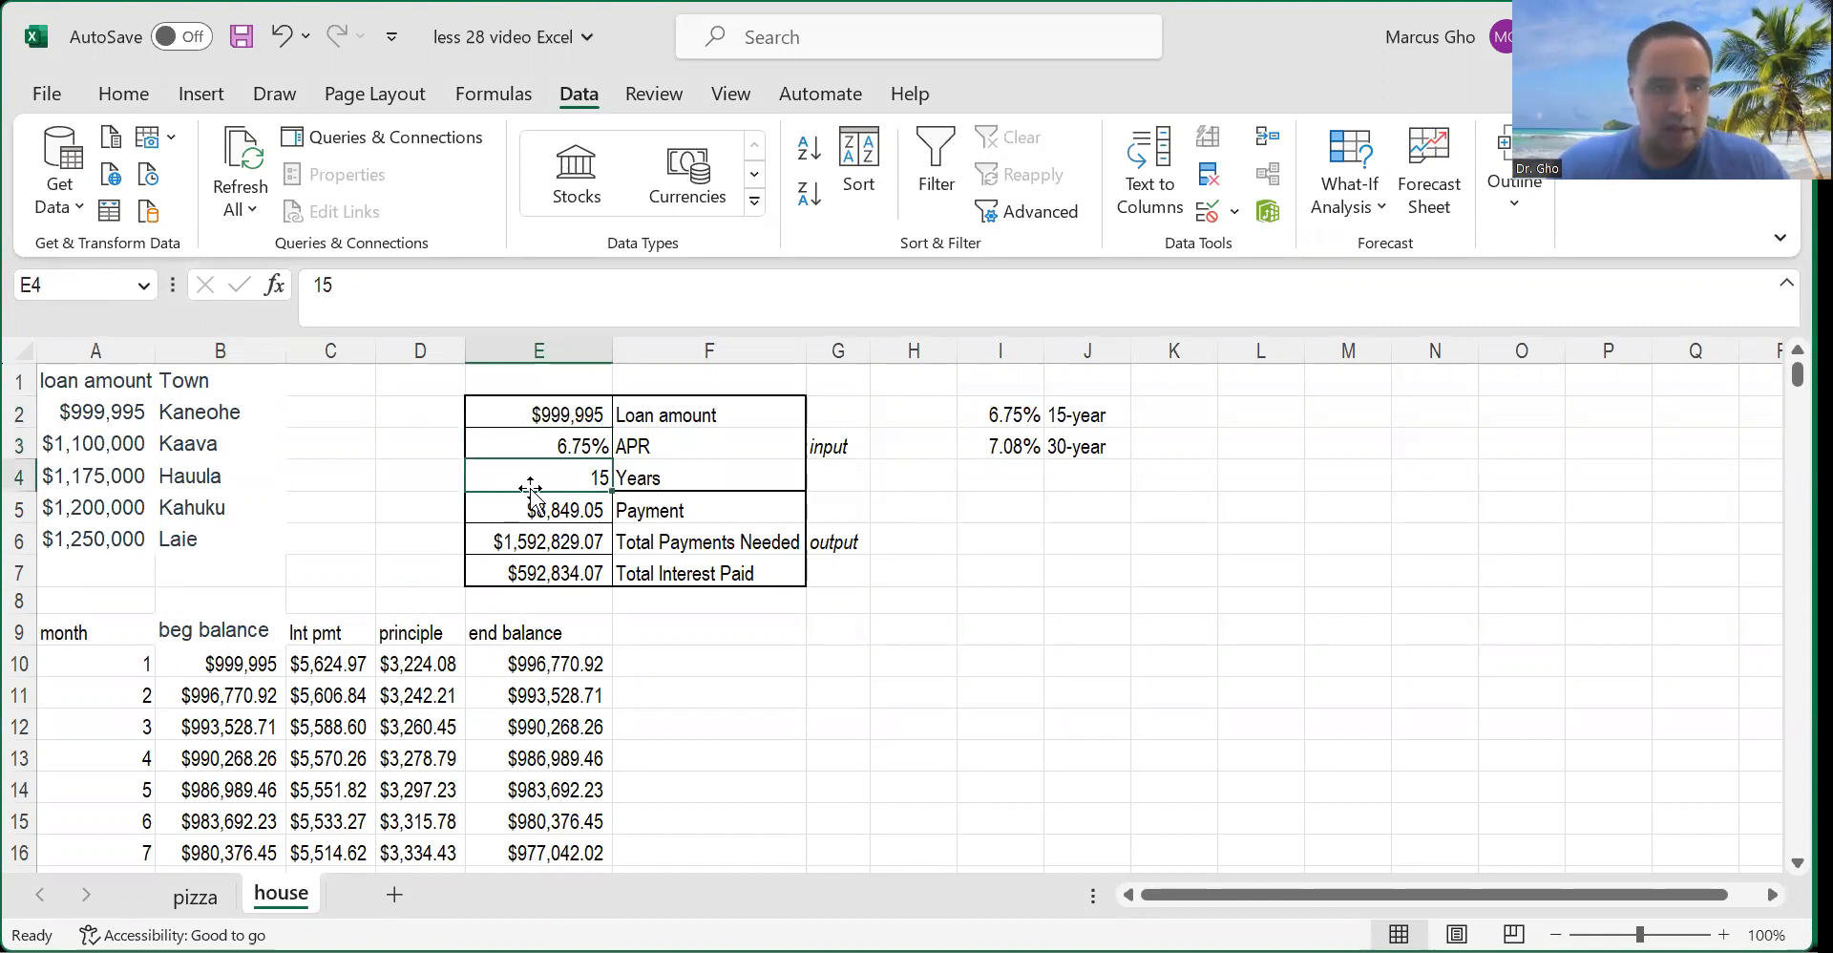
click(104, 292)
text(LoanYears)
key(Return)
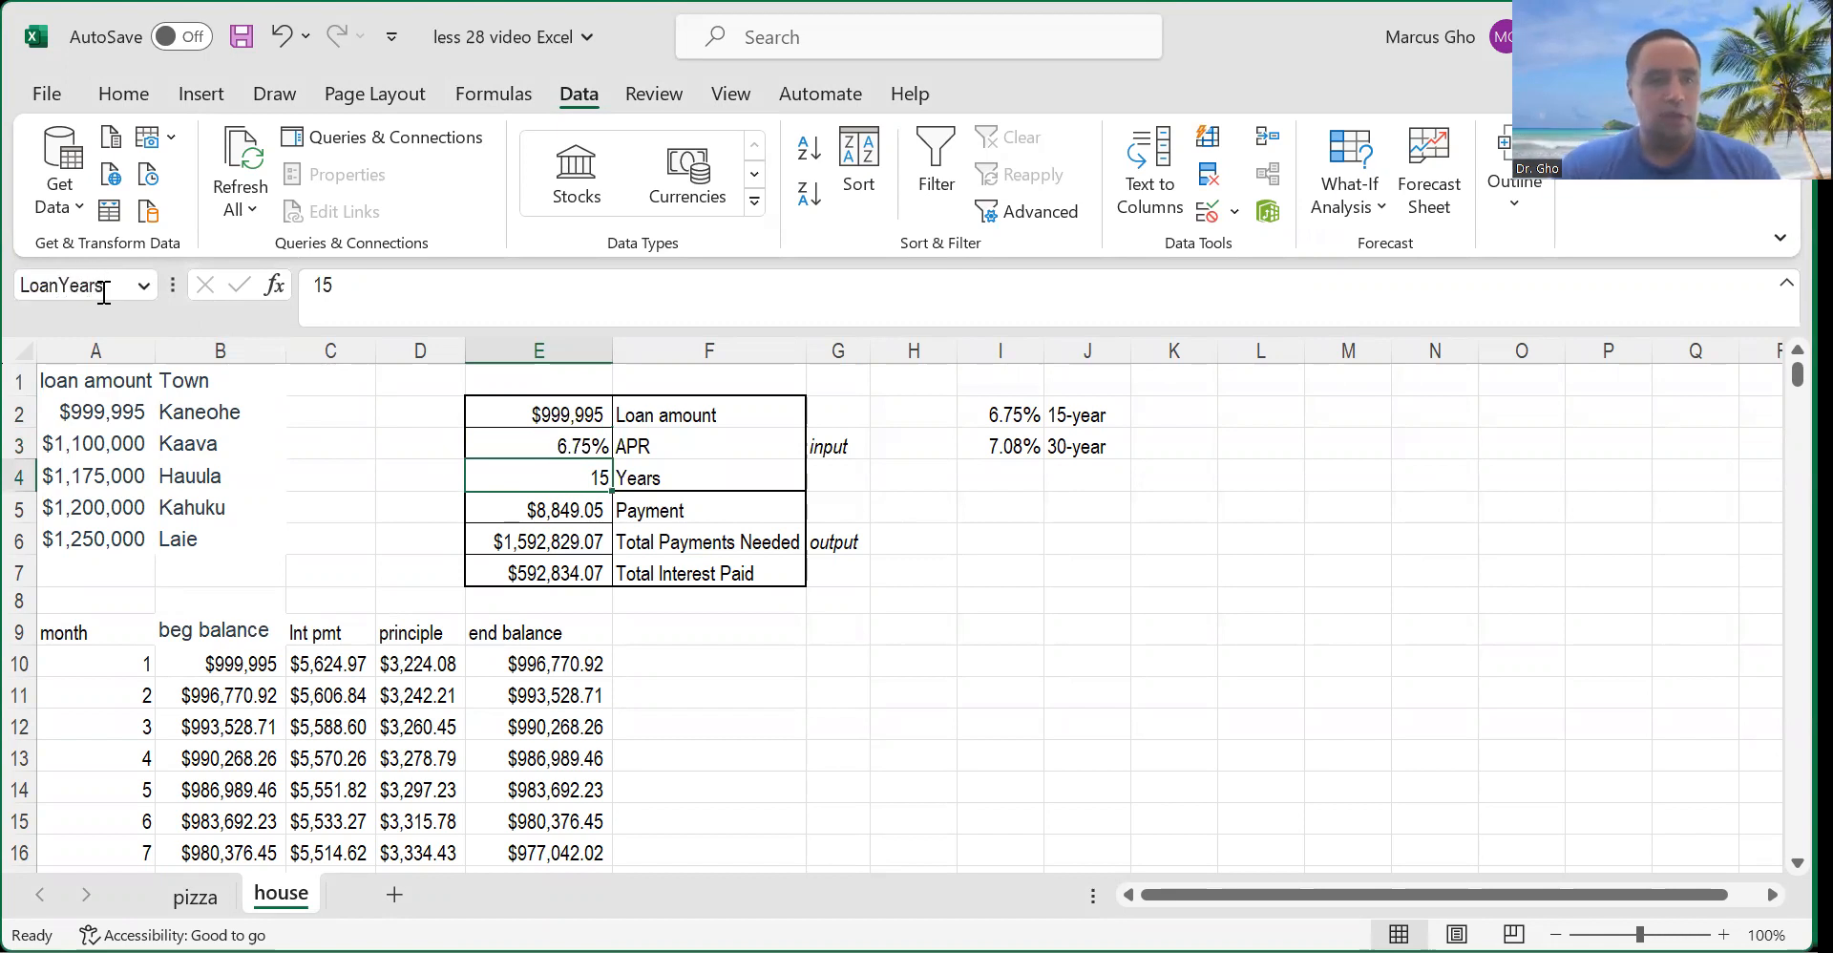
Name the payment cell E5 PaymentAmt.
click(501, 508)
click(86, 284)
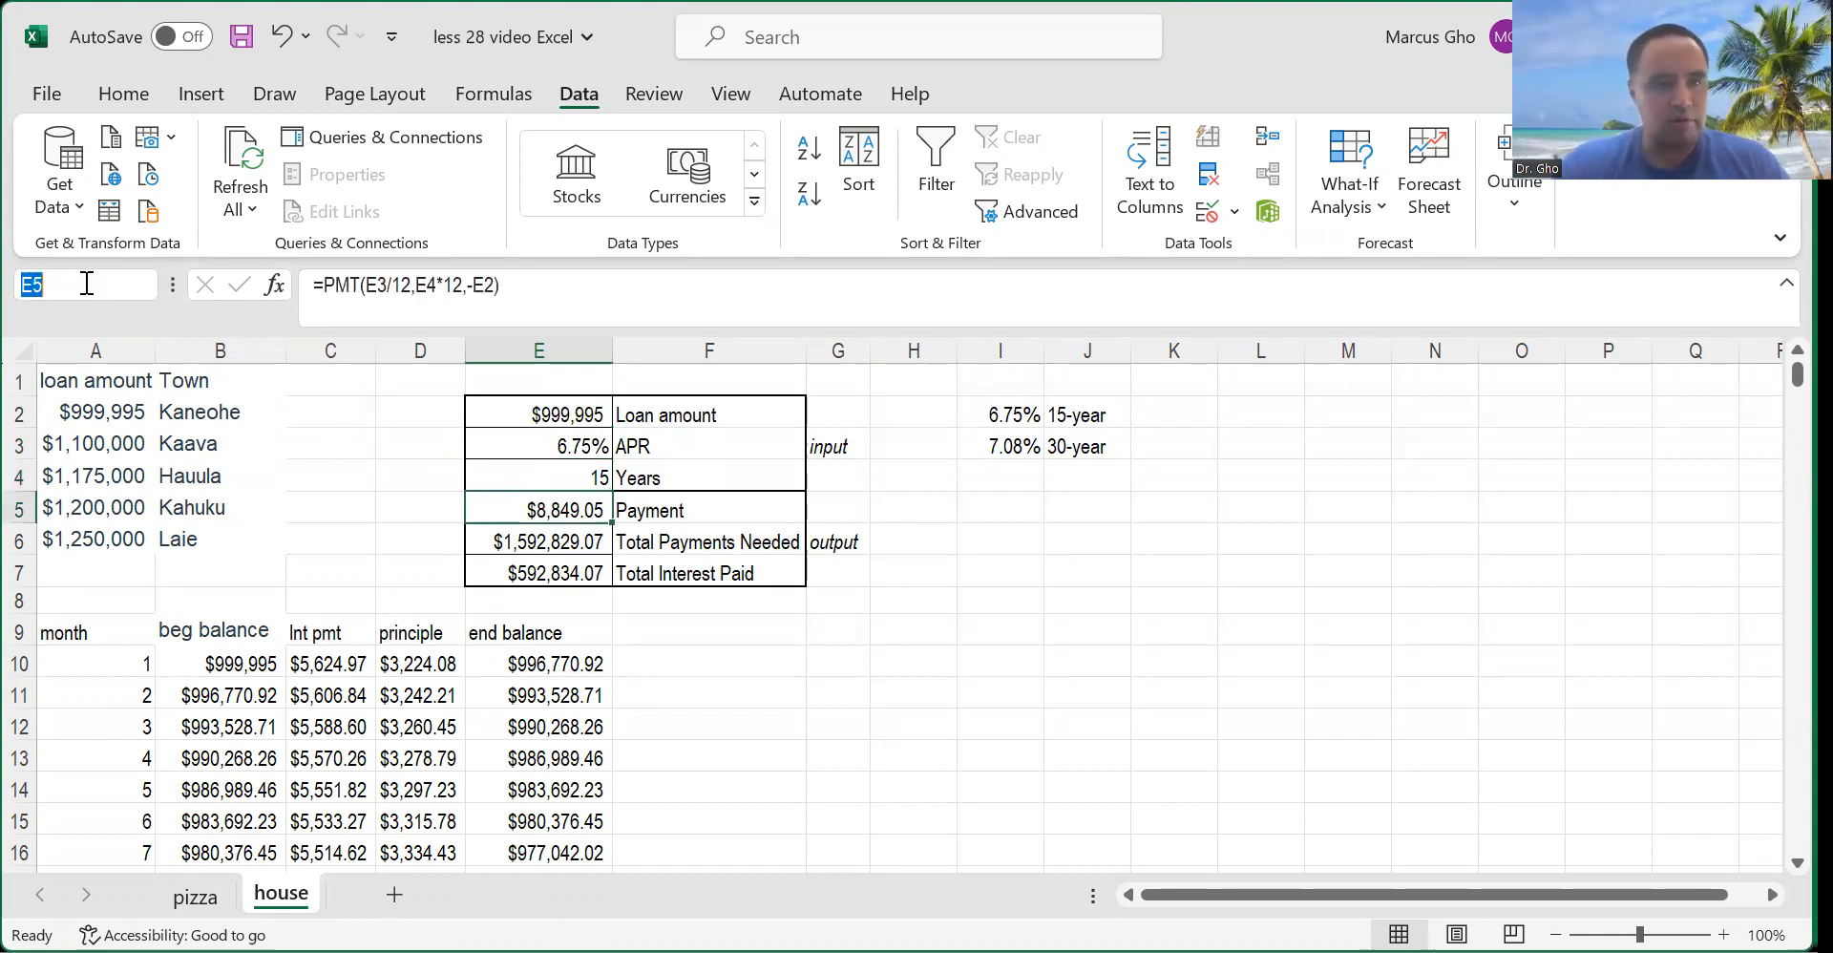
text(Payment)
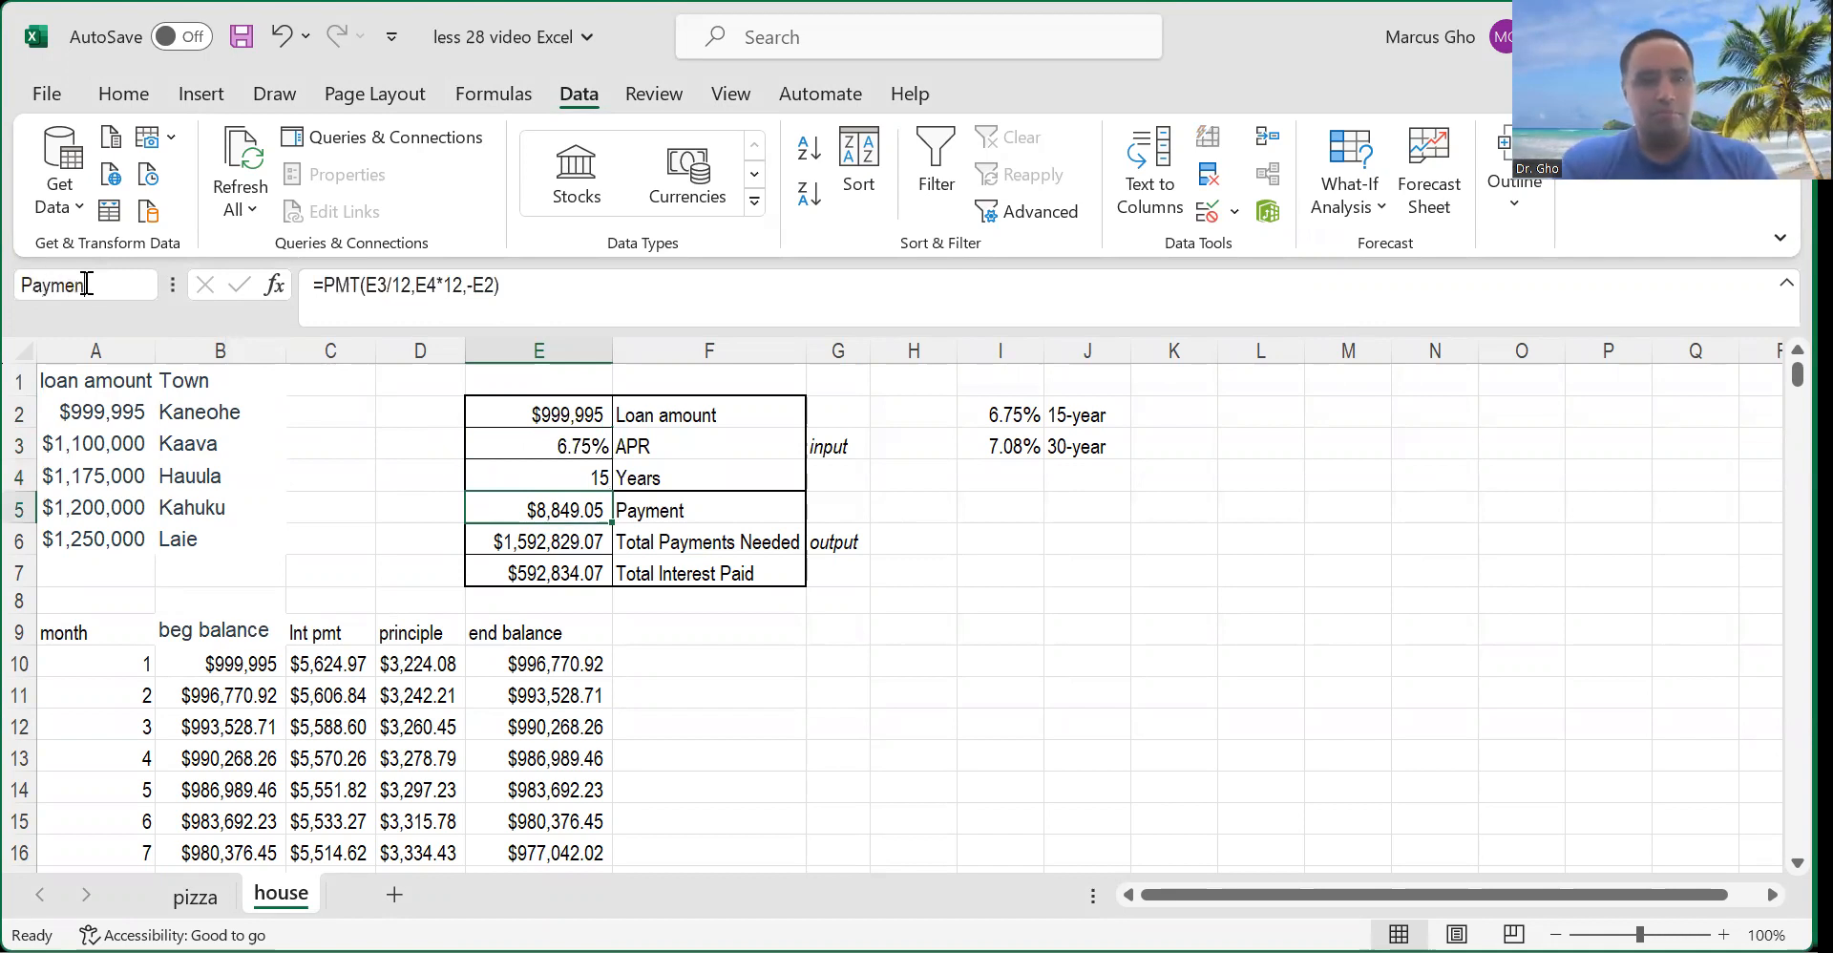
text(Amt)
key(Return)
Name the total payments needed cell E6 TtlPmts.
key(Down)
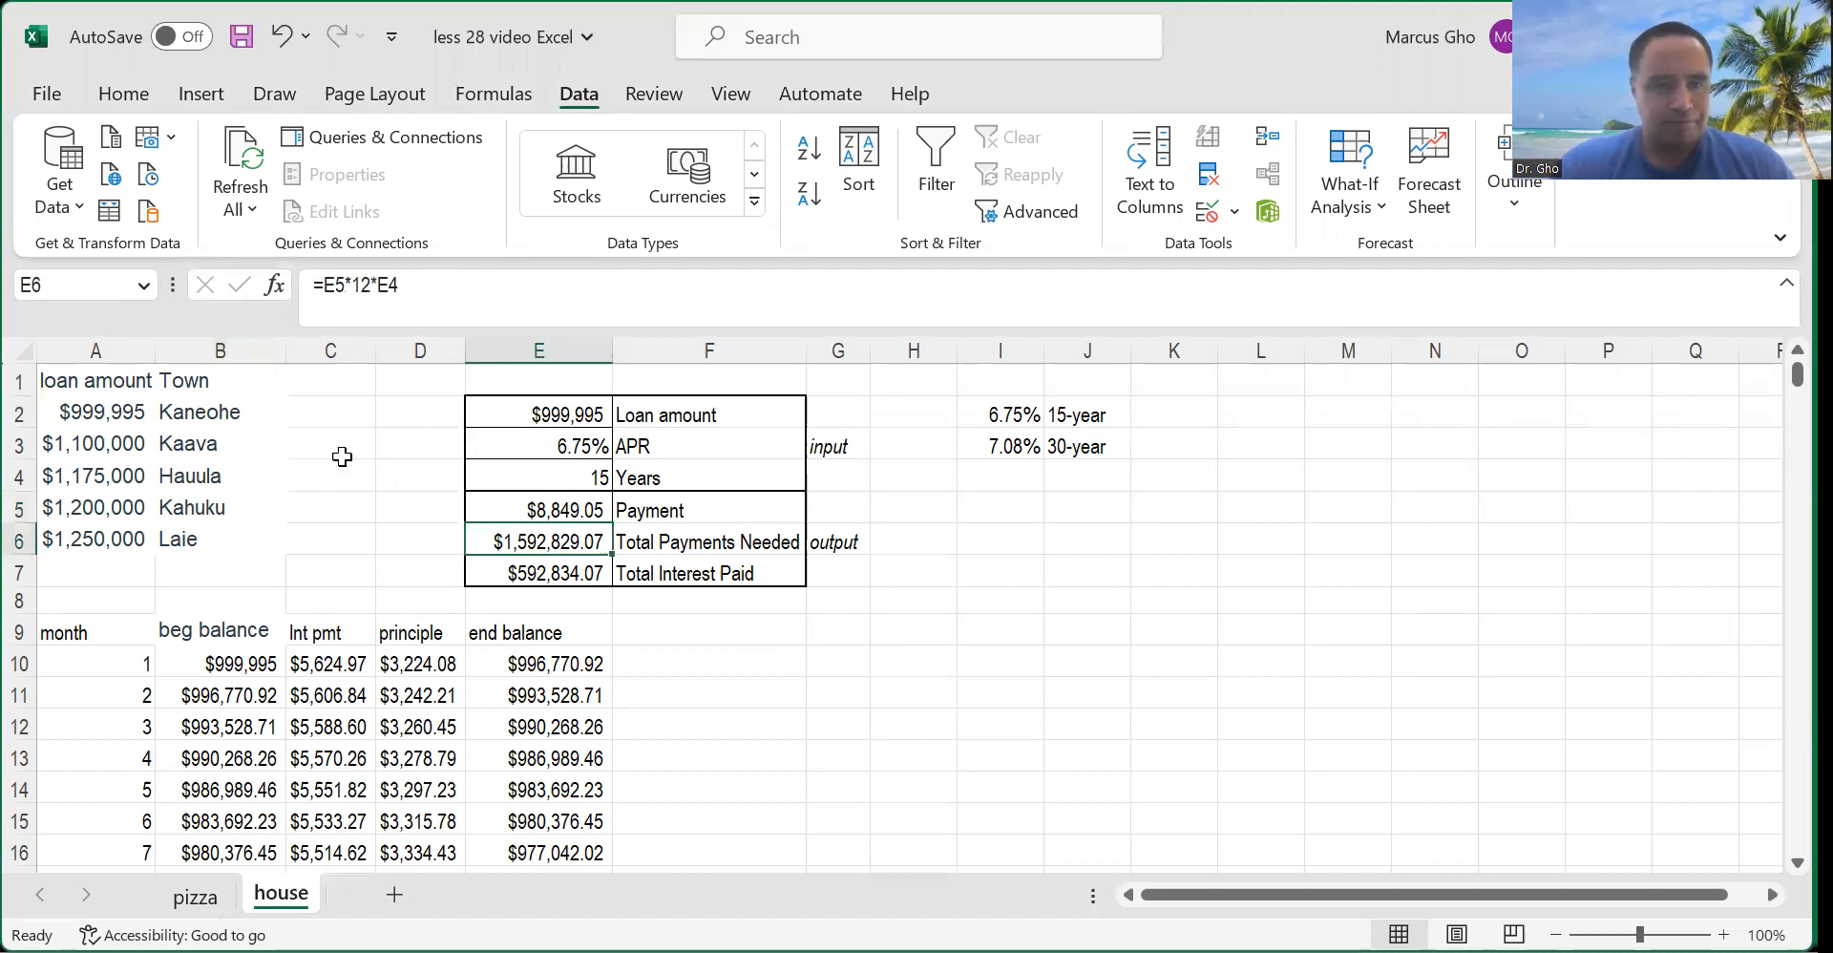
click(58, 282)
click(58, 282)
text(To)
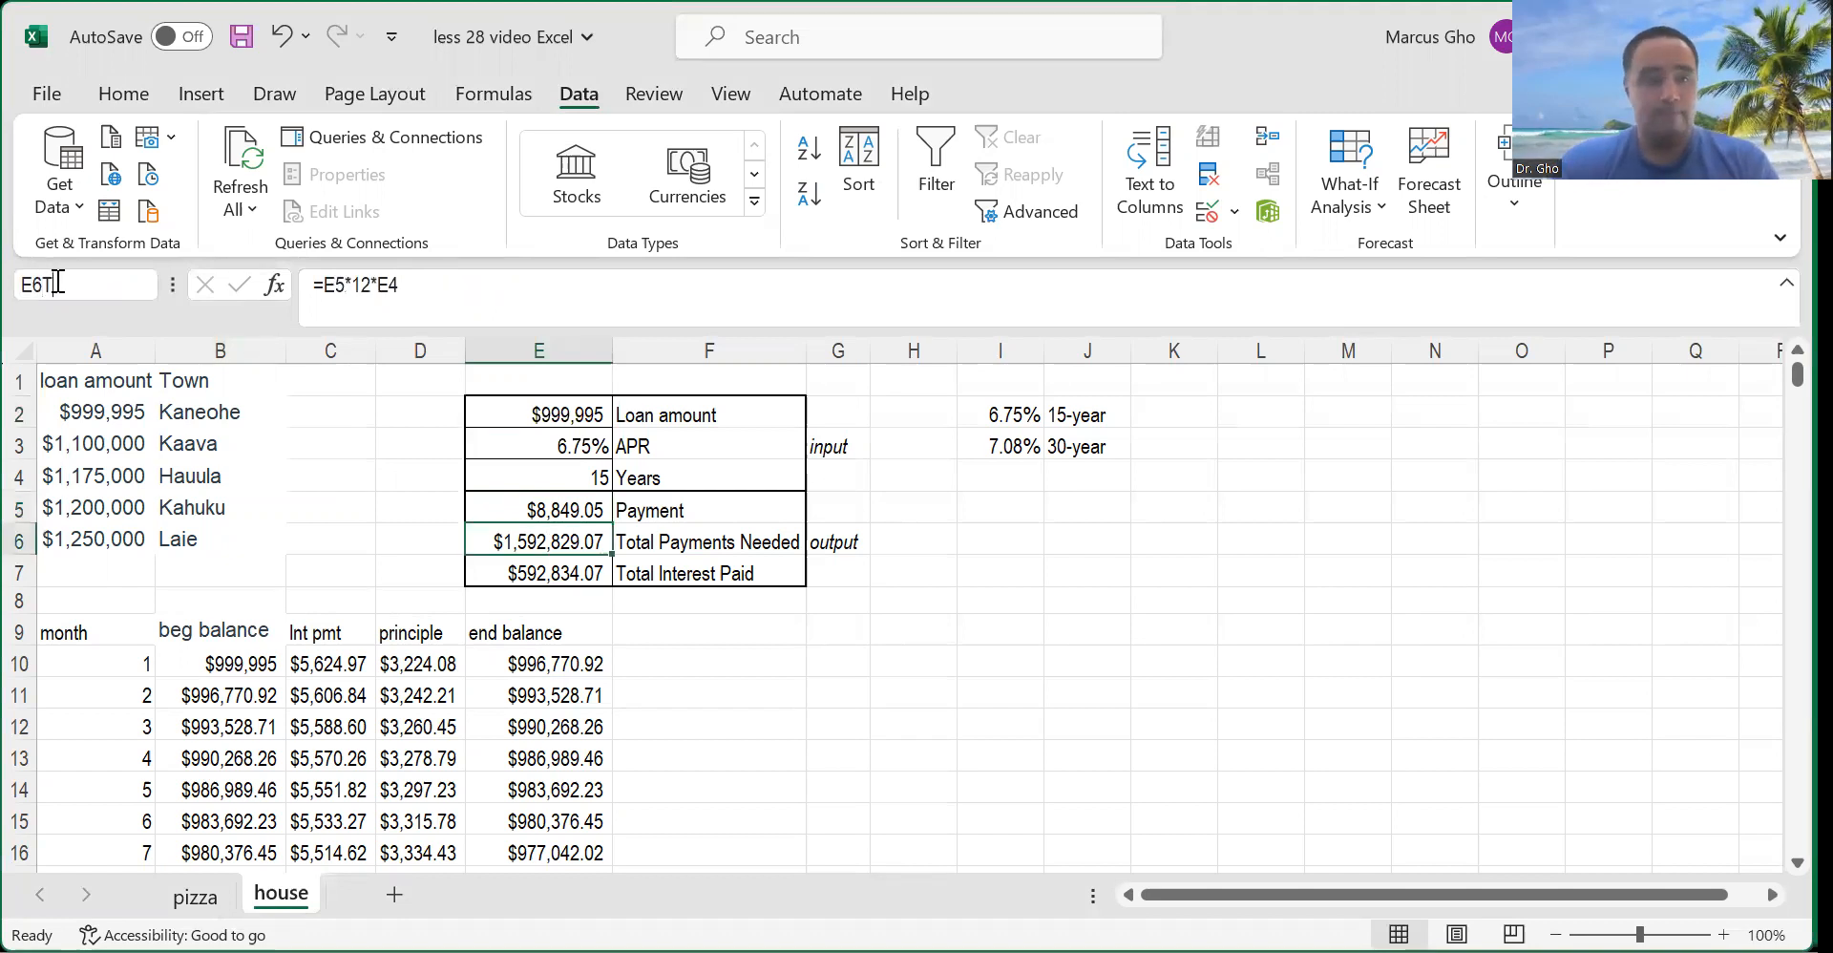
key(BackSpace)
key(BackSpace)
key(BackSpace)
key(BackSpace)
text(TtlPmt)
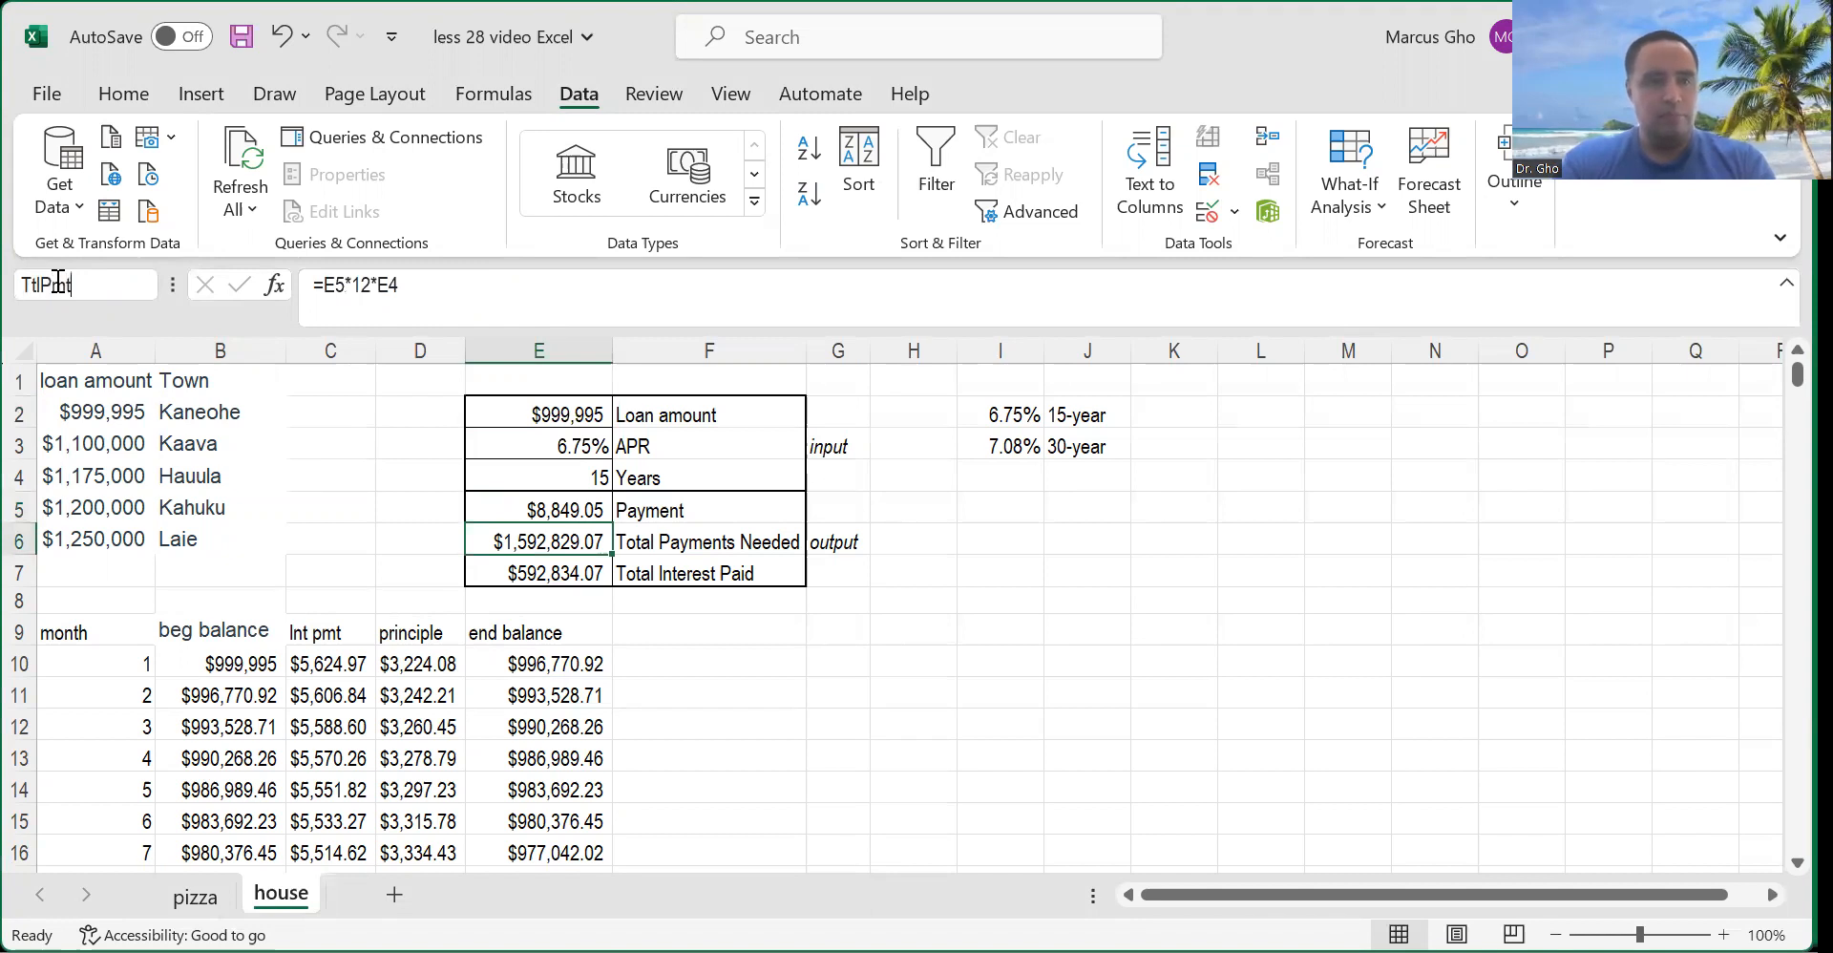
text(s)
key(Return)
Name the total interest paid cell E7 TtlInterest.
click(528, 576)
click(89, 291)
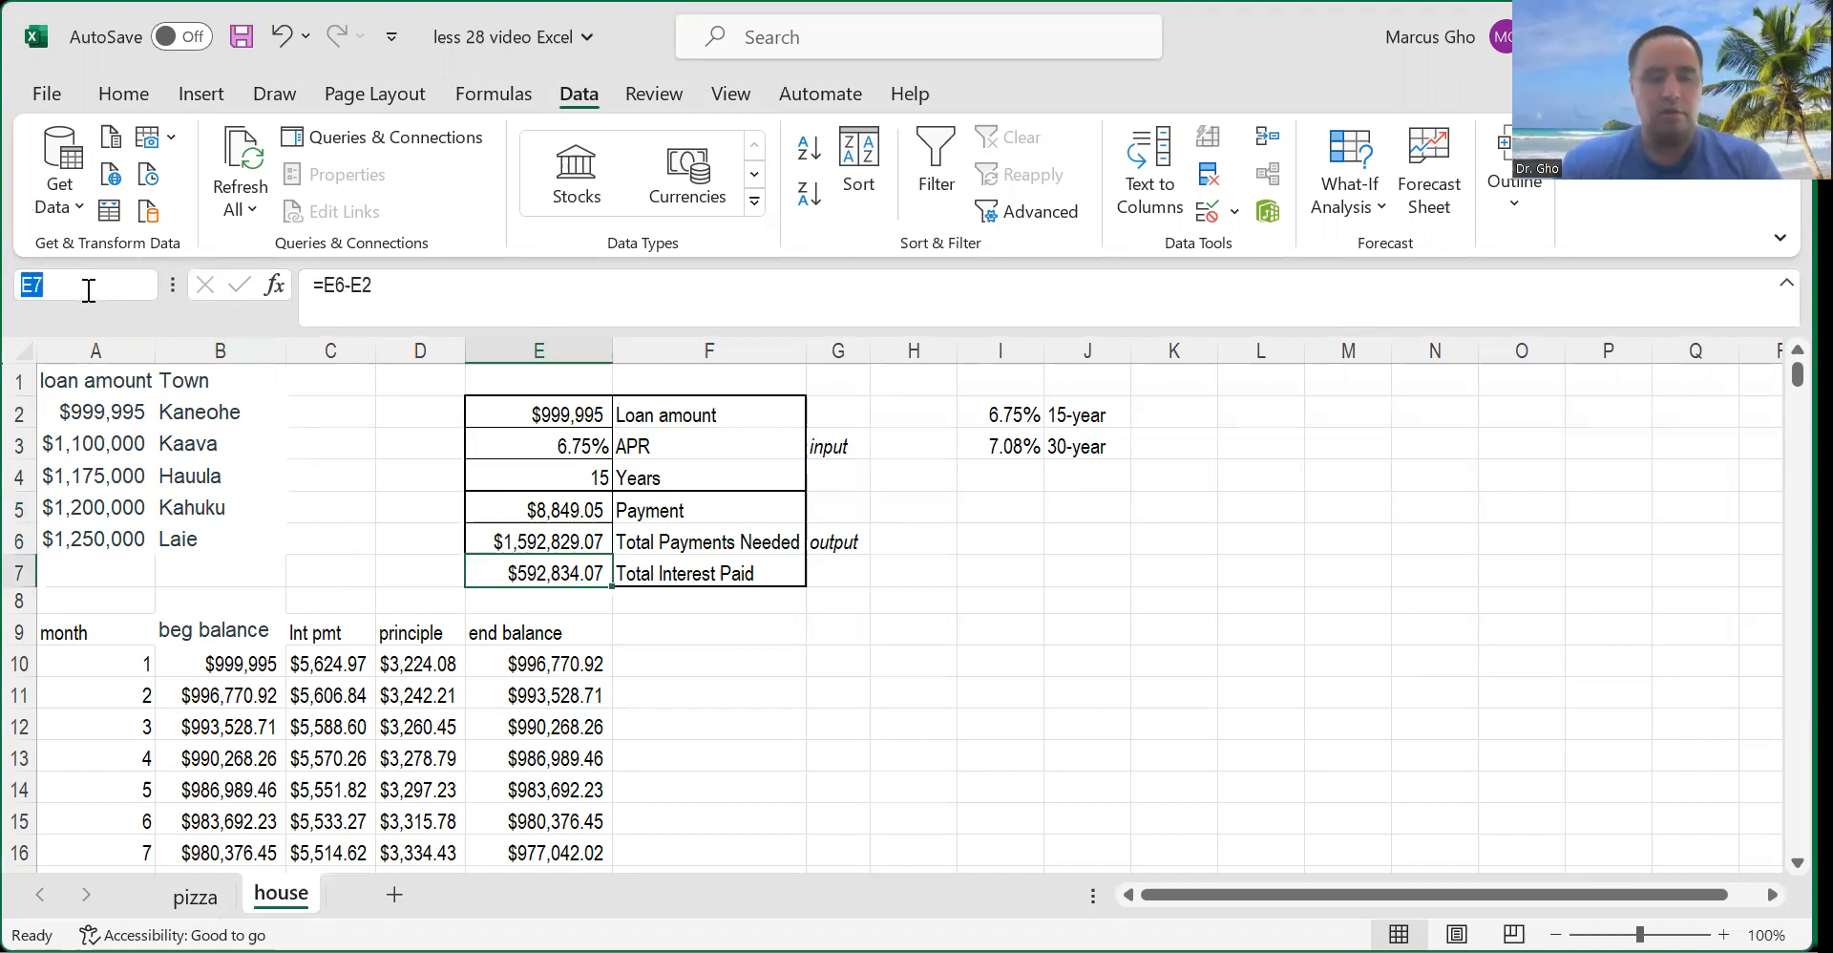
text(TtlInter)
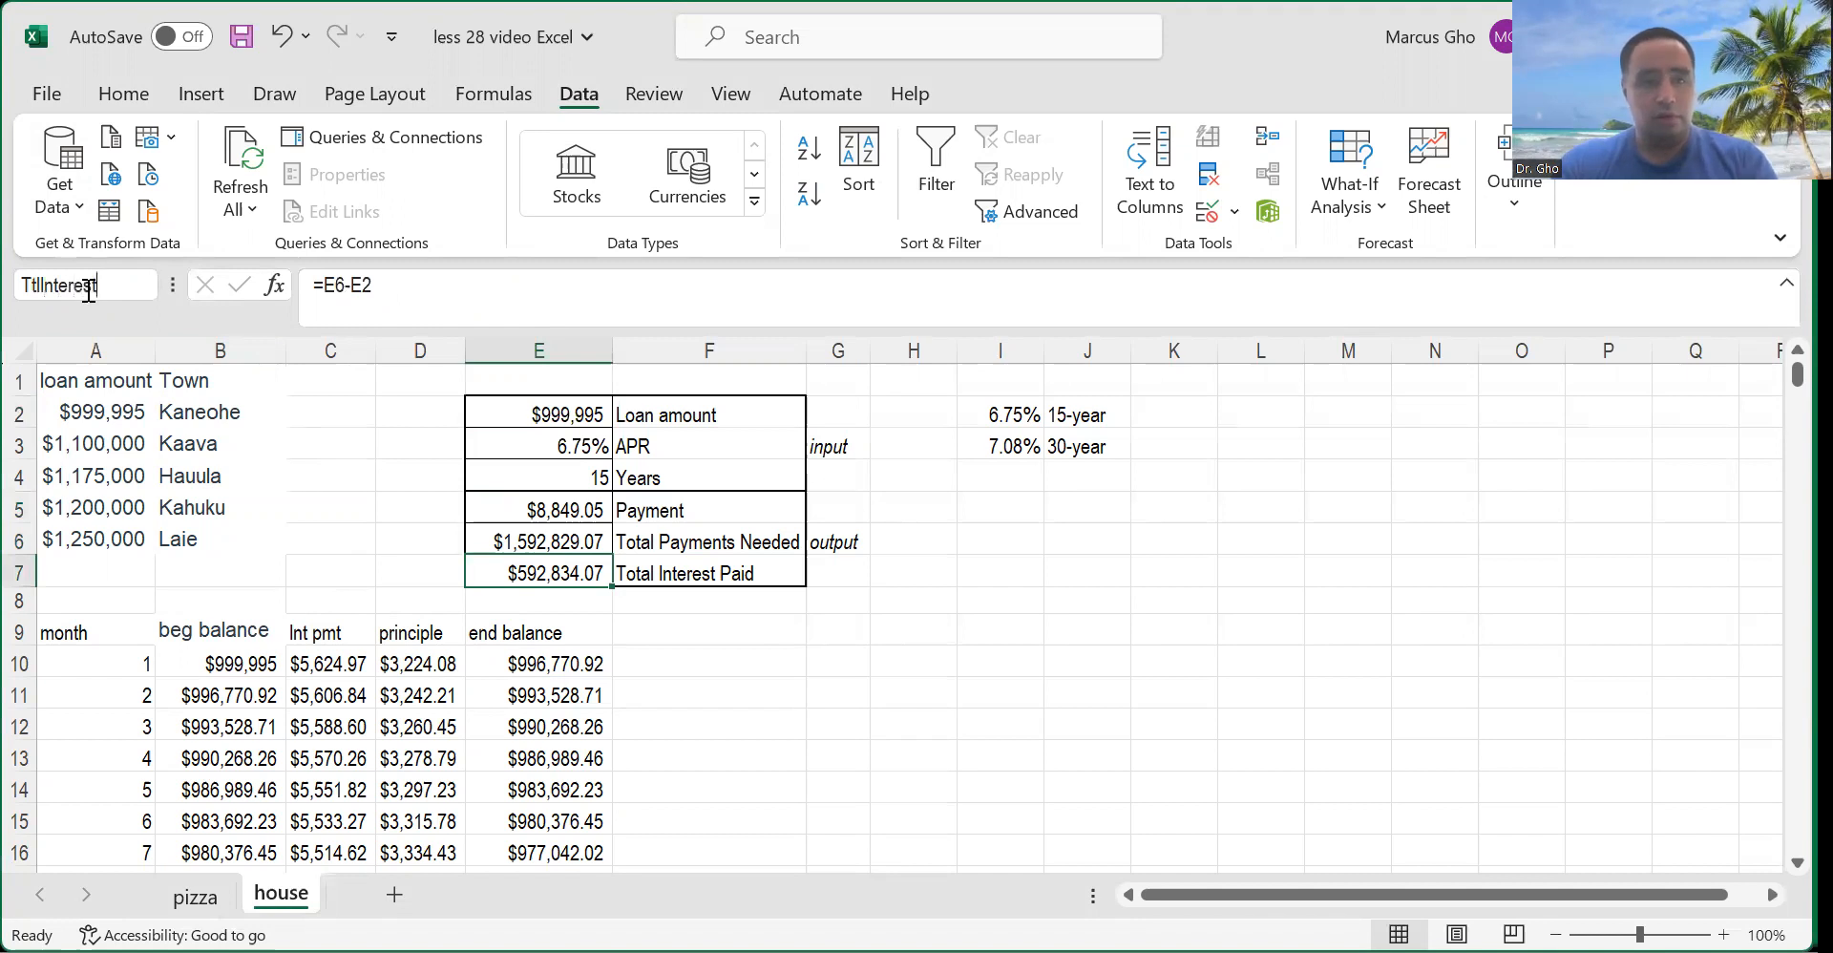
text(est)
key(Return)
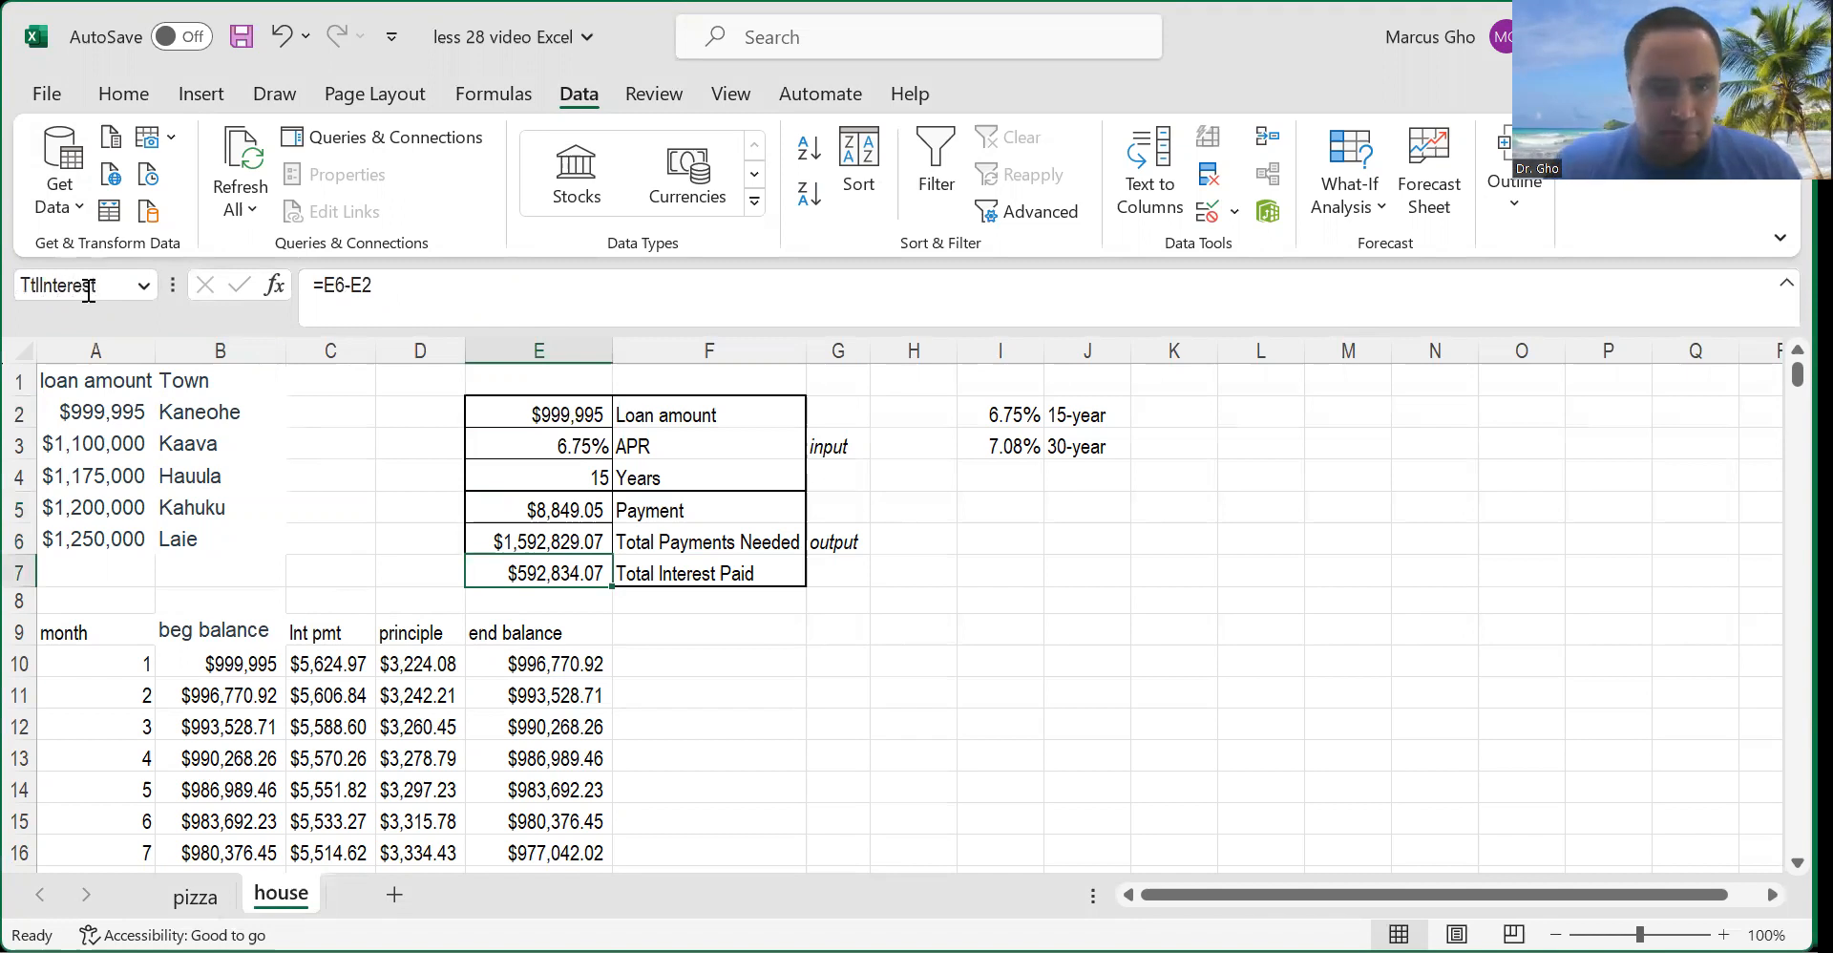
Examine the amortization schedule's beginning balance and principal columns from the first month to the end, and return to the sheet's first row.
click(273, 664)
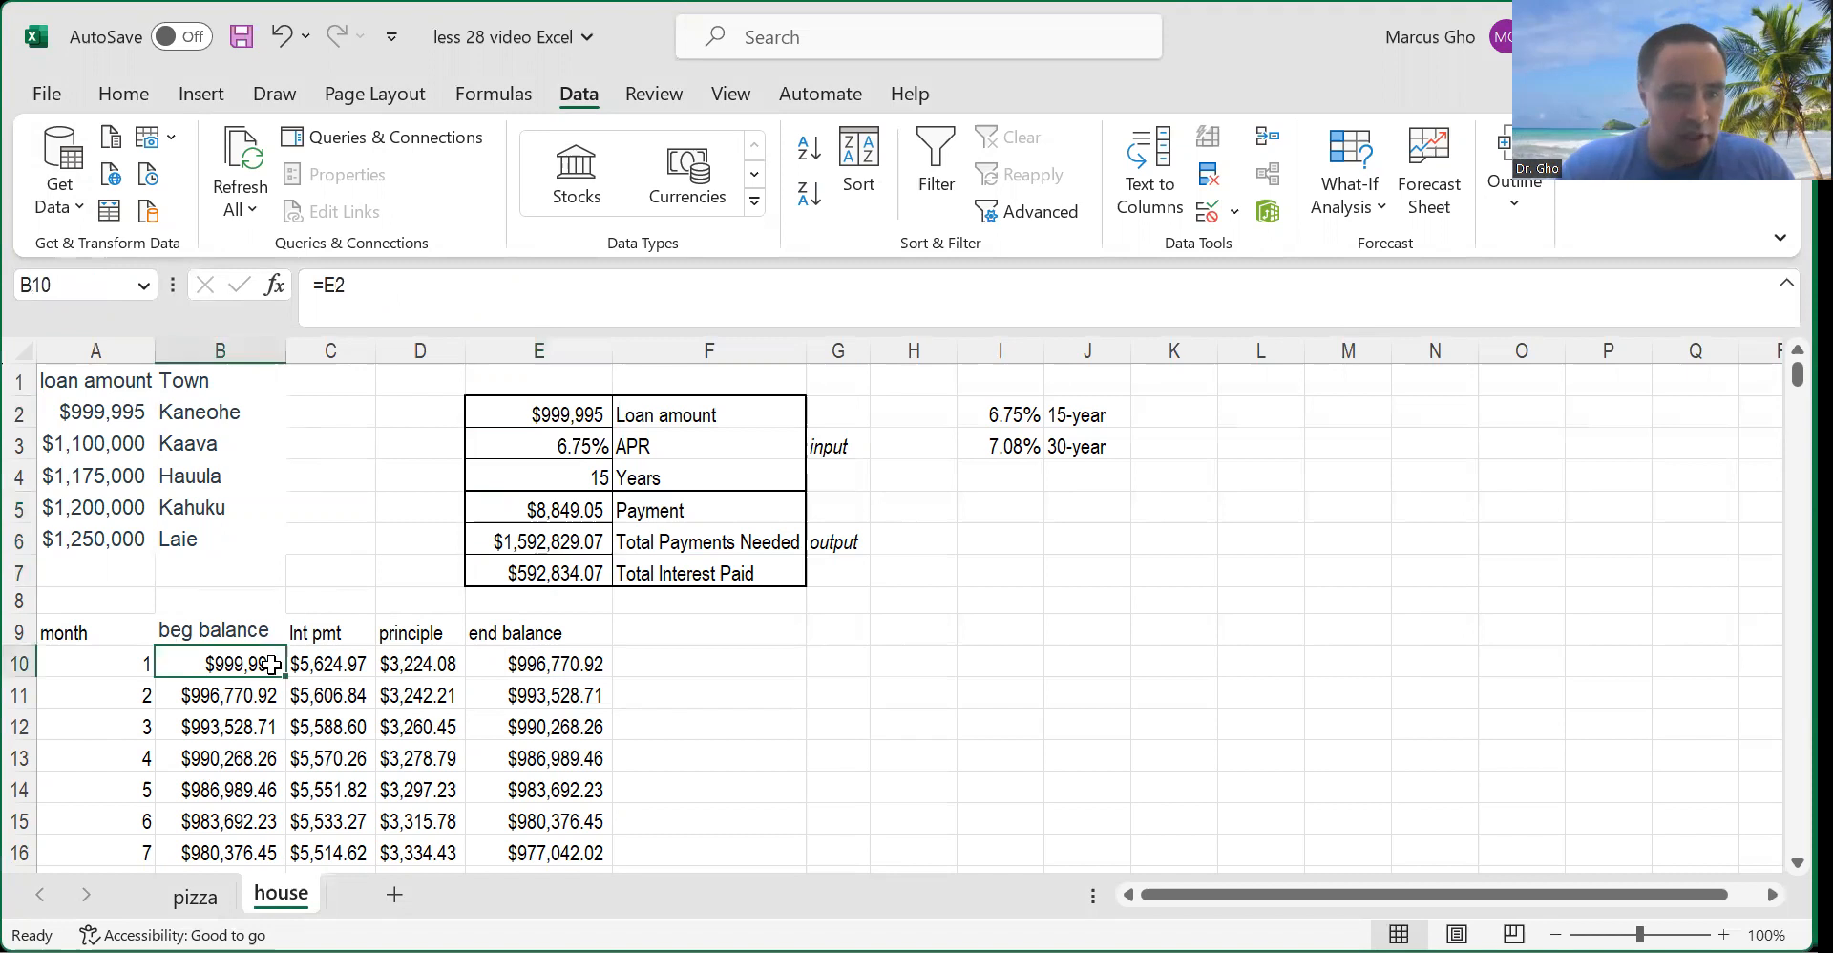
key(ctrl+Down)
key(ctrl+Up)
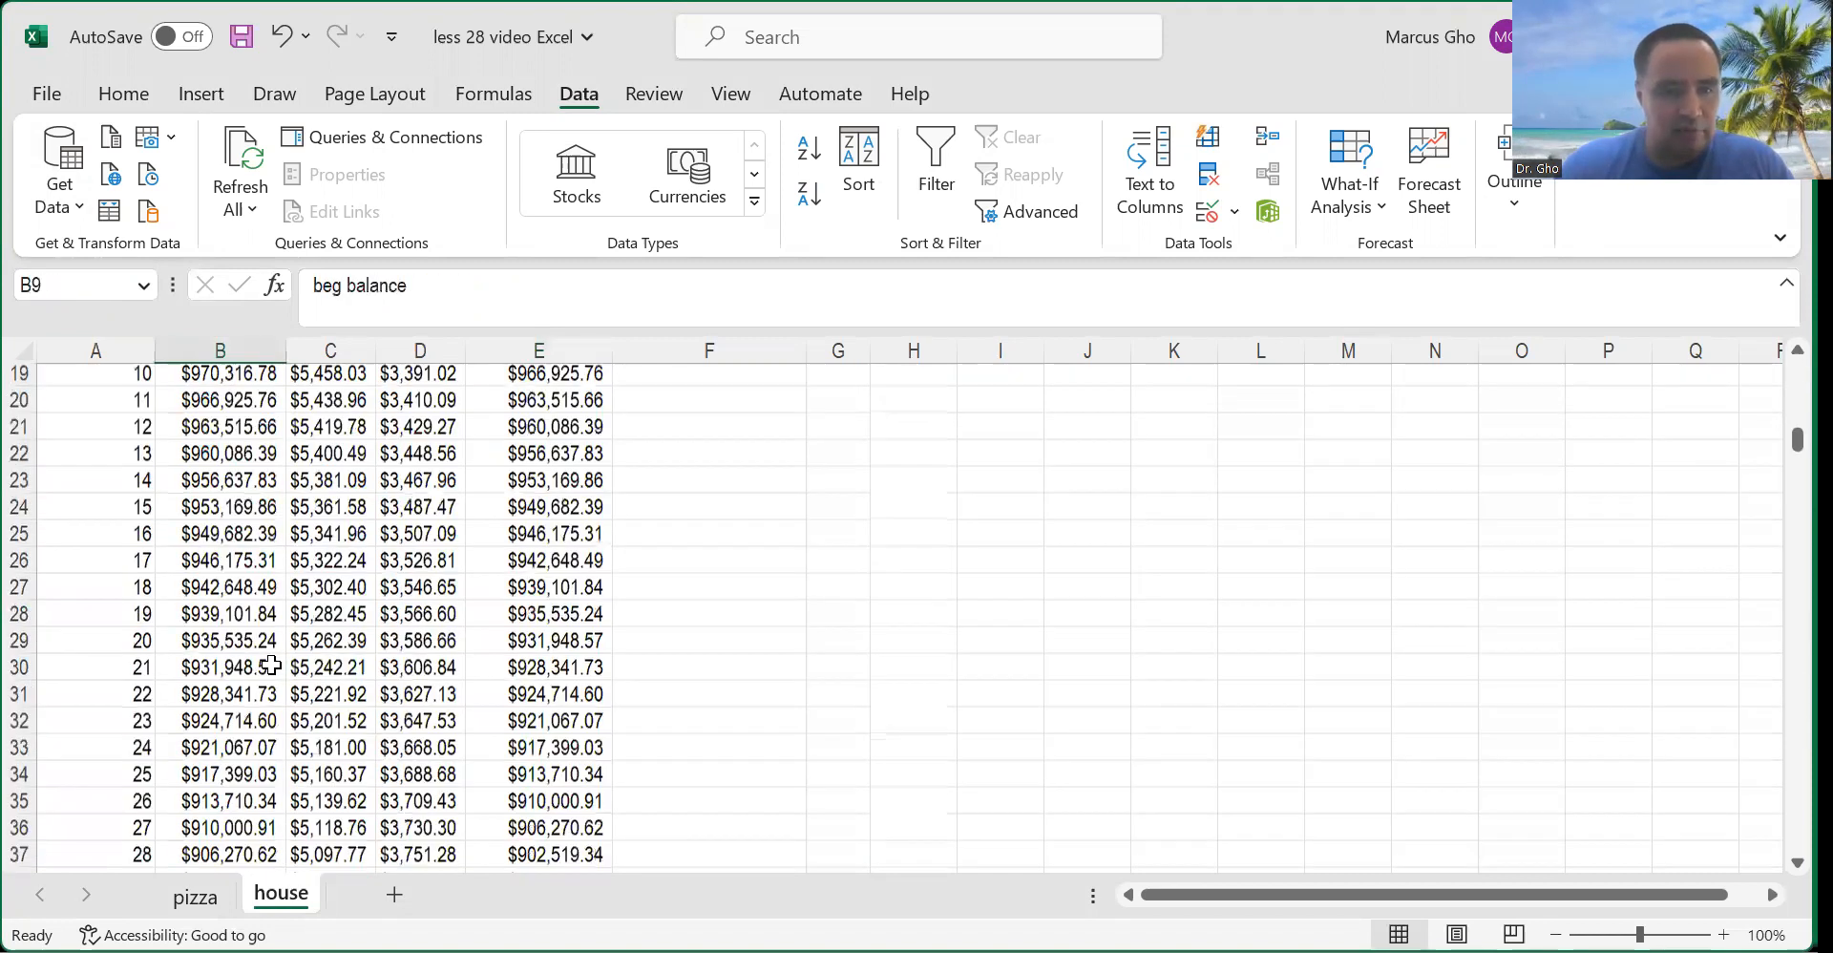
key(Right)
key(Right)
key(Down)
key(Down)
key(Up)
key(ctrl+Up)
key(ctrl+Up)
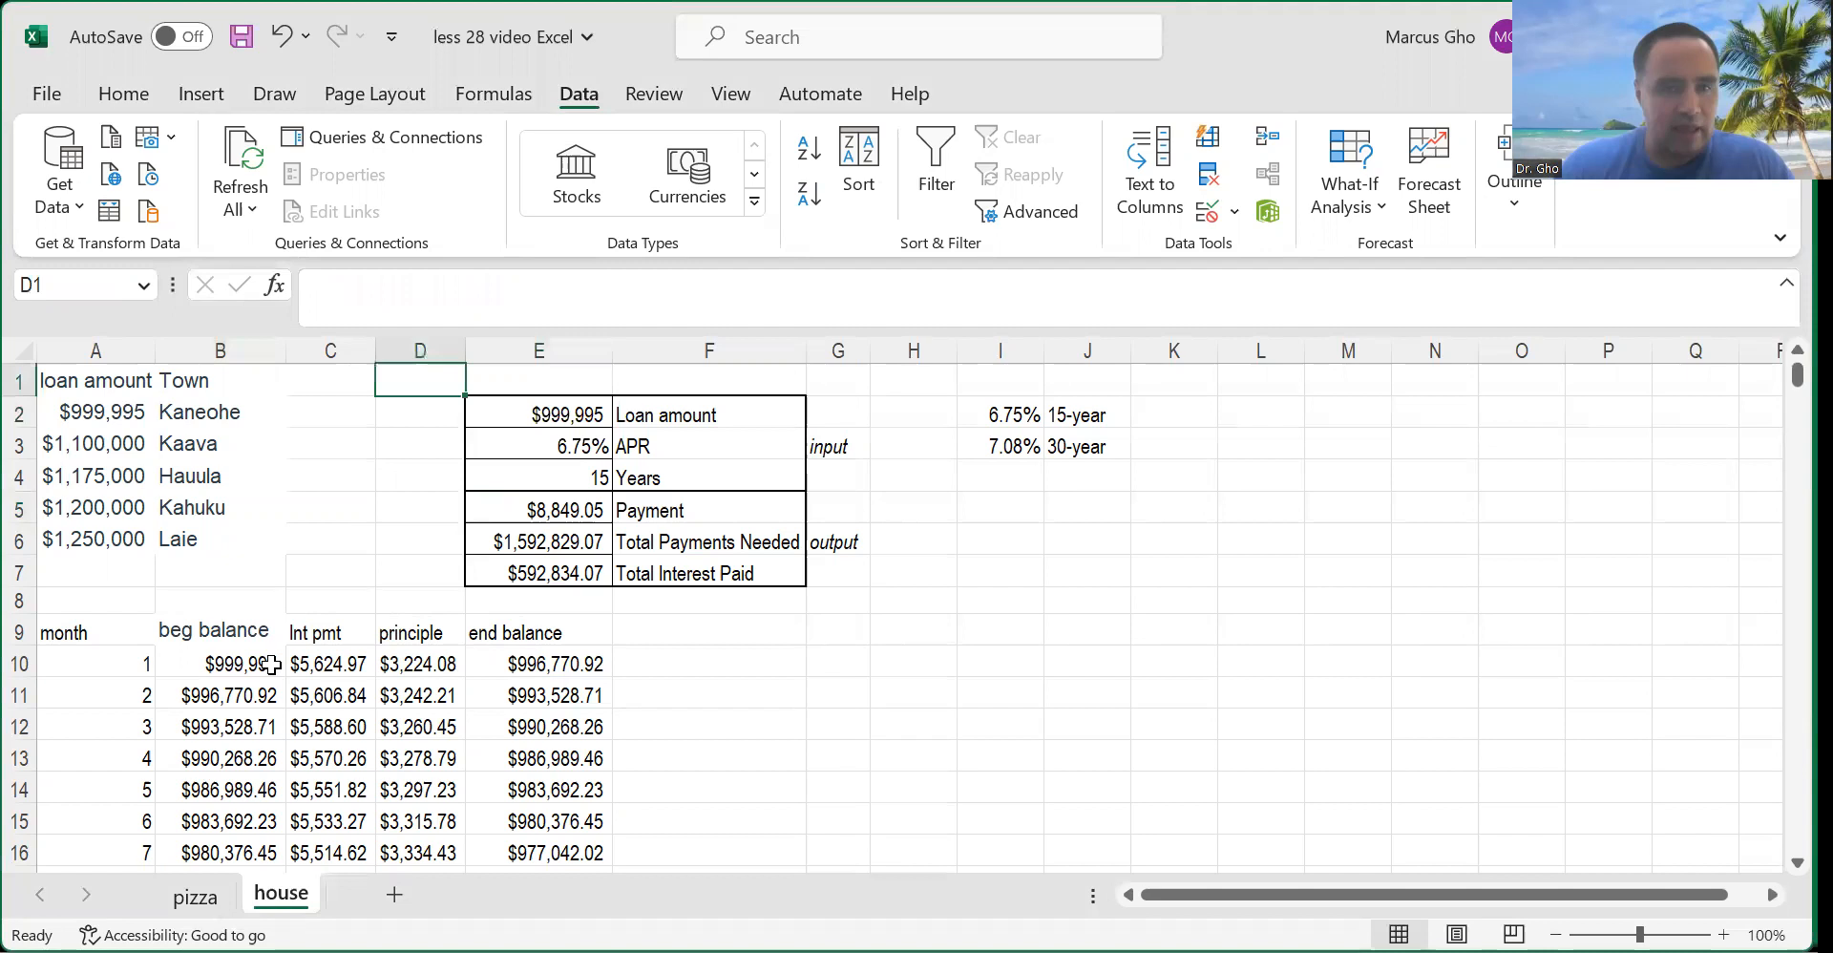
click(1352, 172)
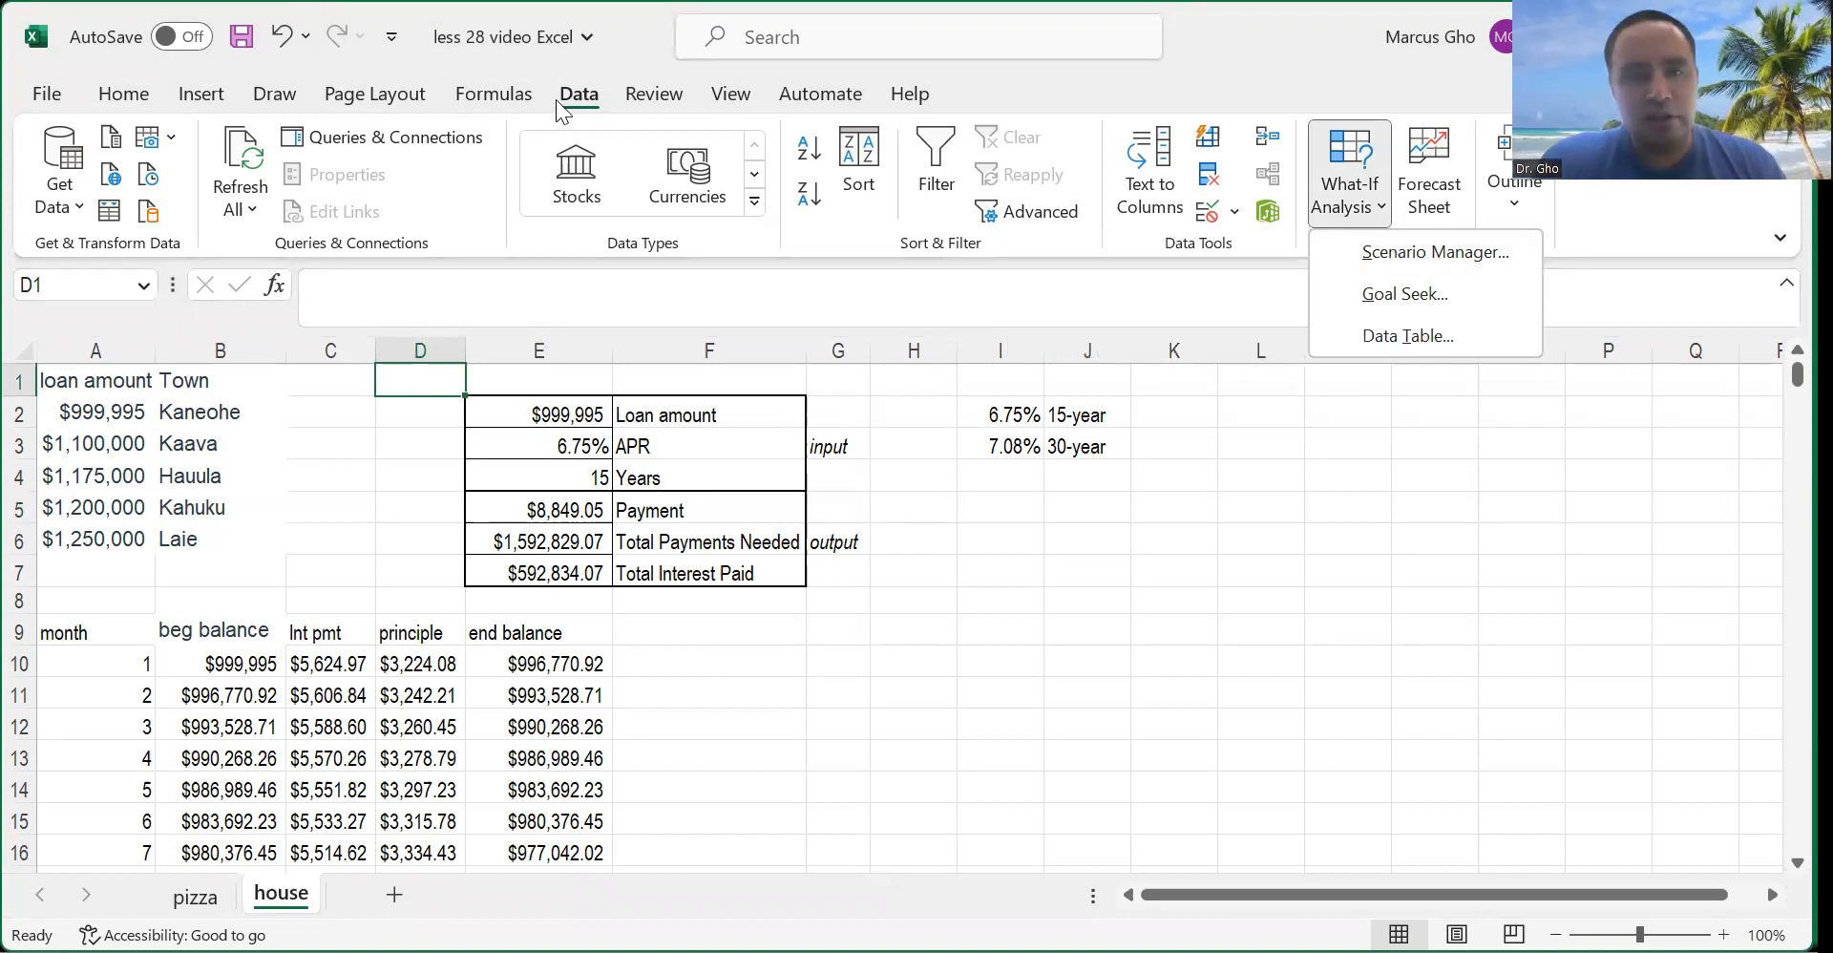
click(586, 102)
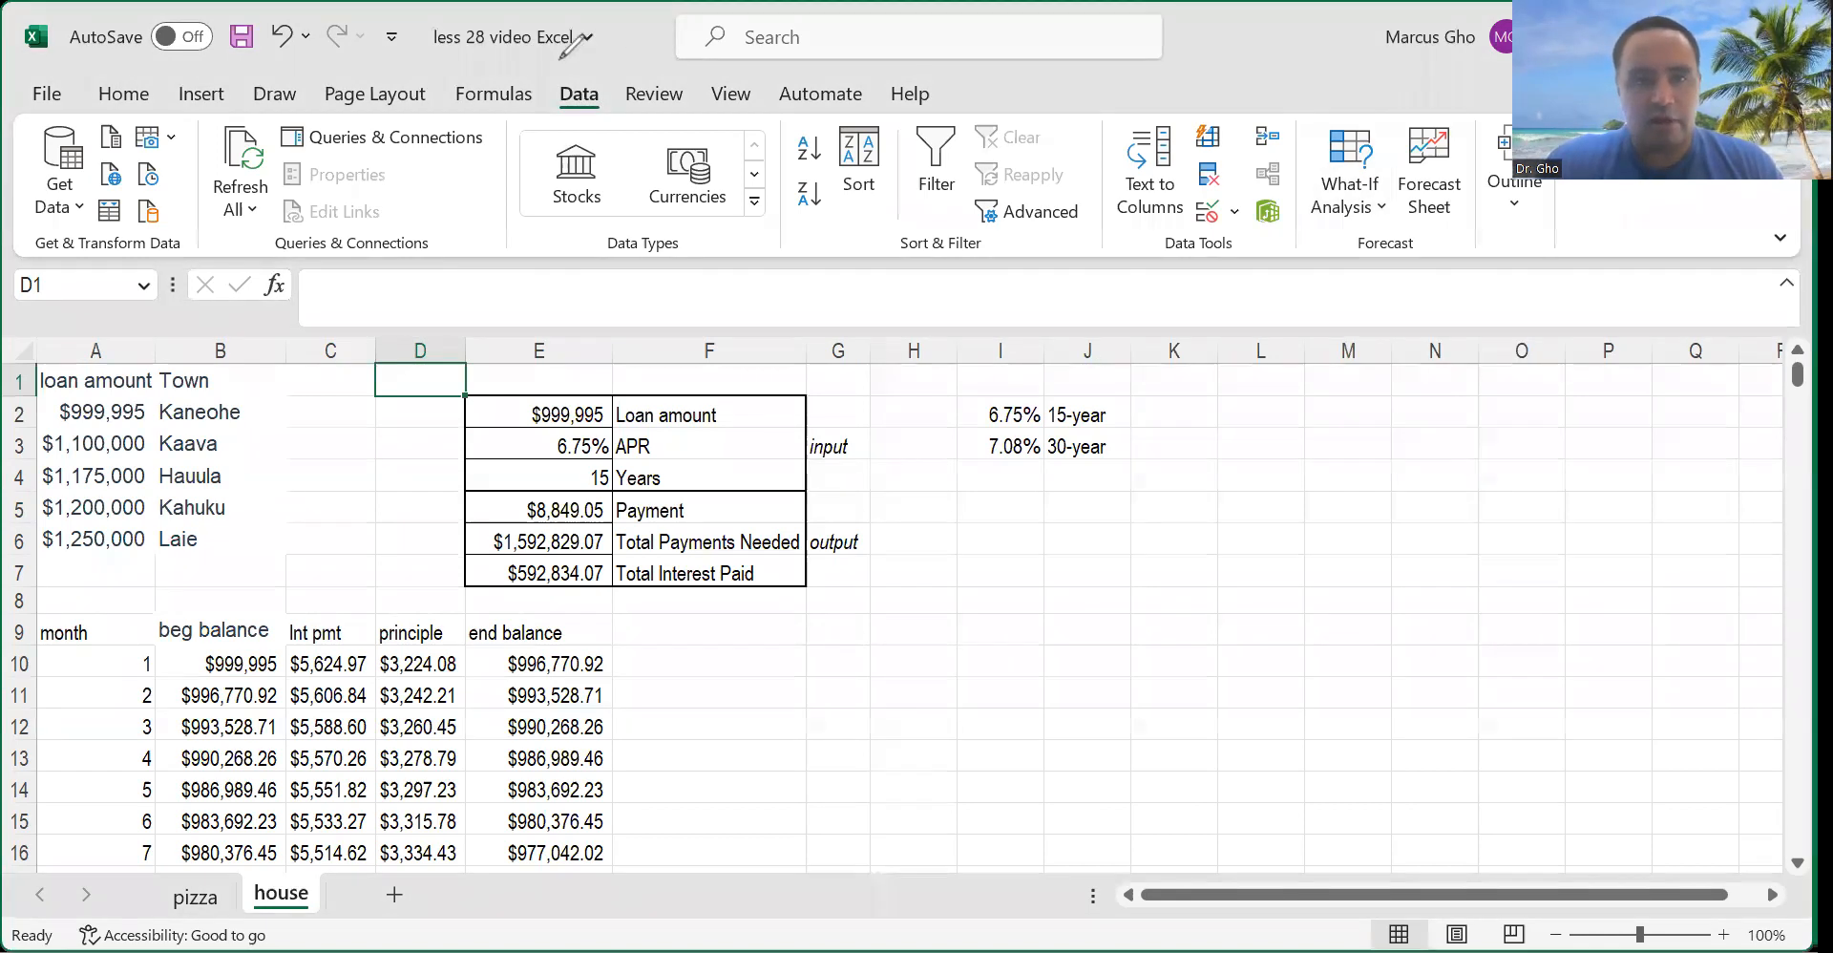
drag(600, 59, 564, 56)
drag(1342, 95, 1310, 107)
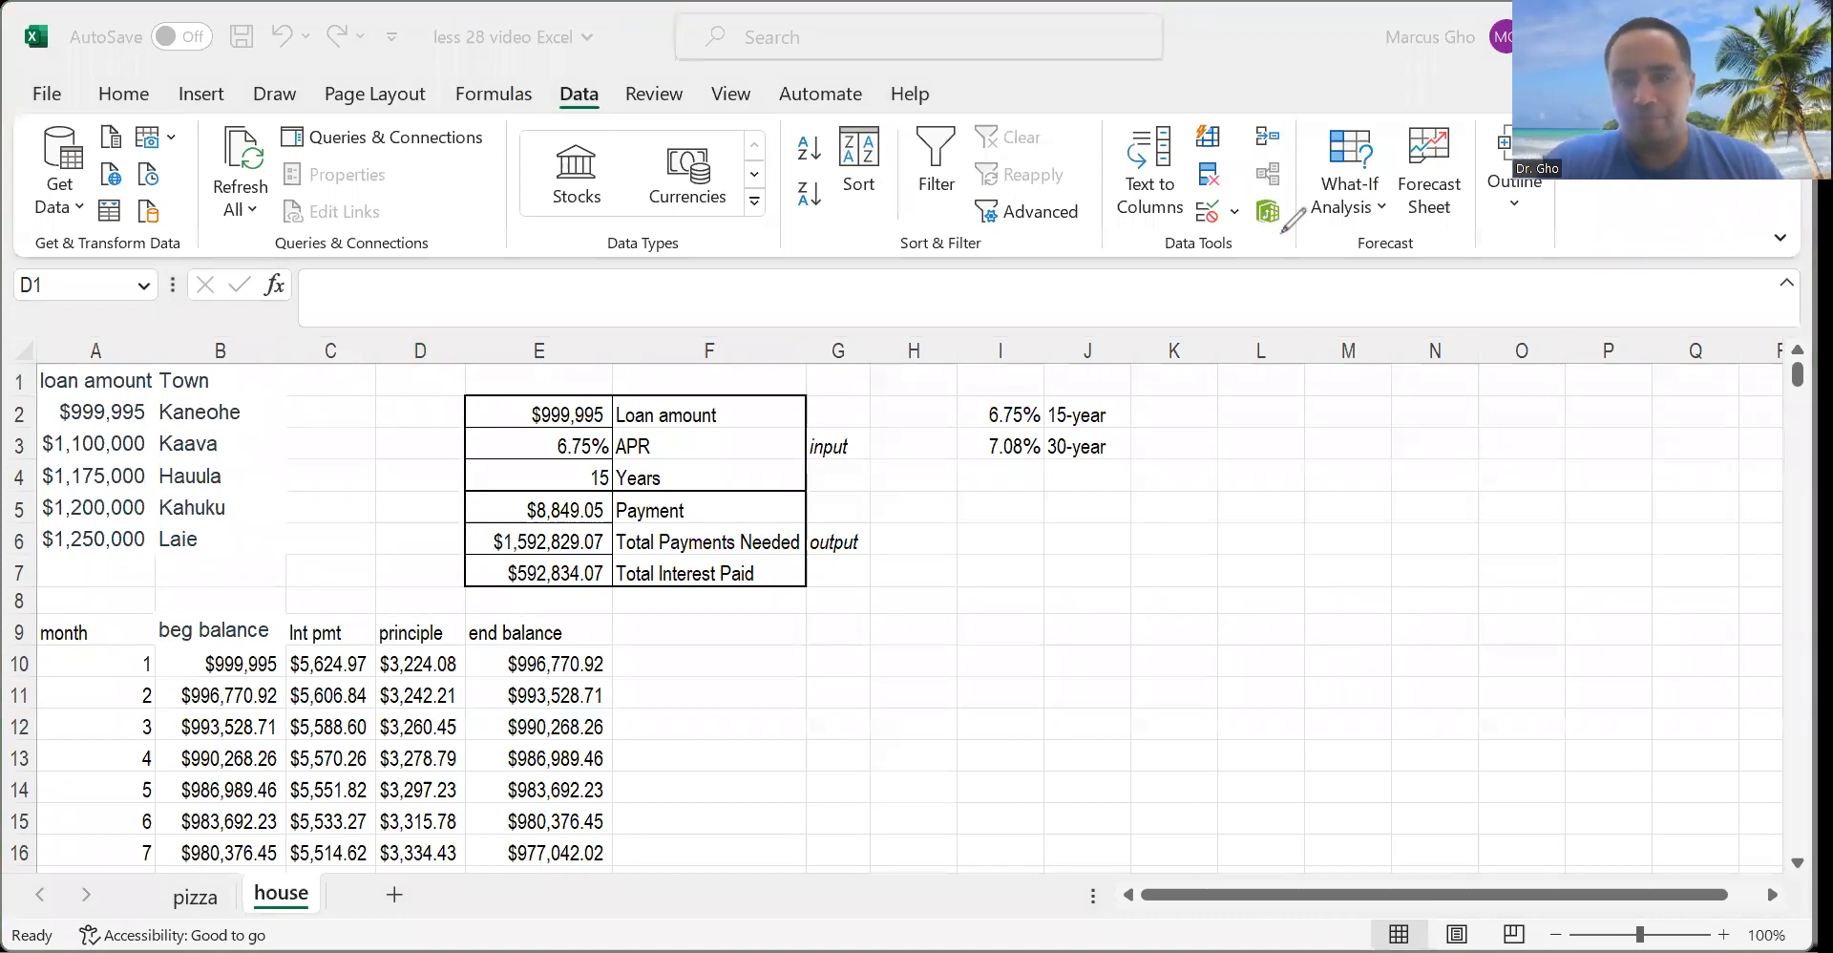
key(Escape)
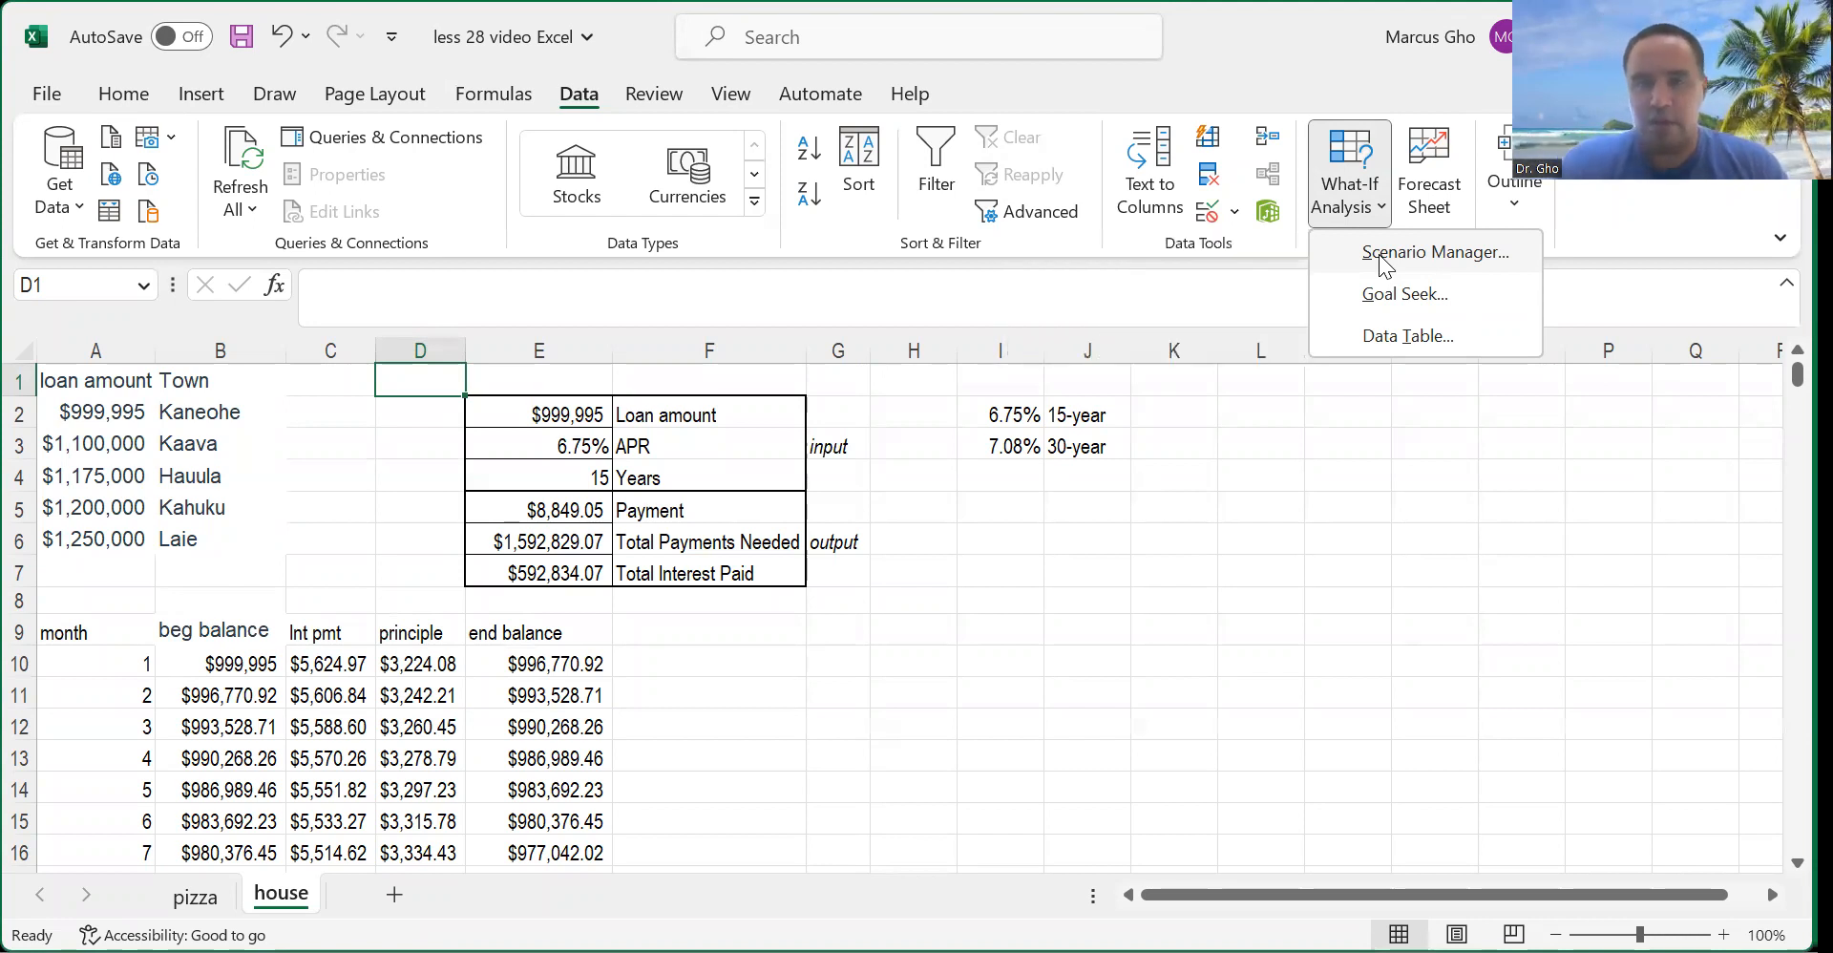
Add a what-if scenario named Kahuku30 with E2:E4 as its changing cells, and accept that formulas are replaced by constants.
click(1384, 260)
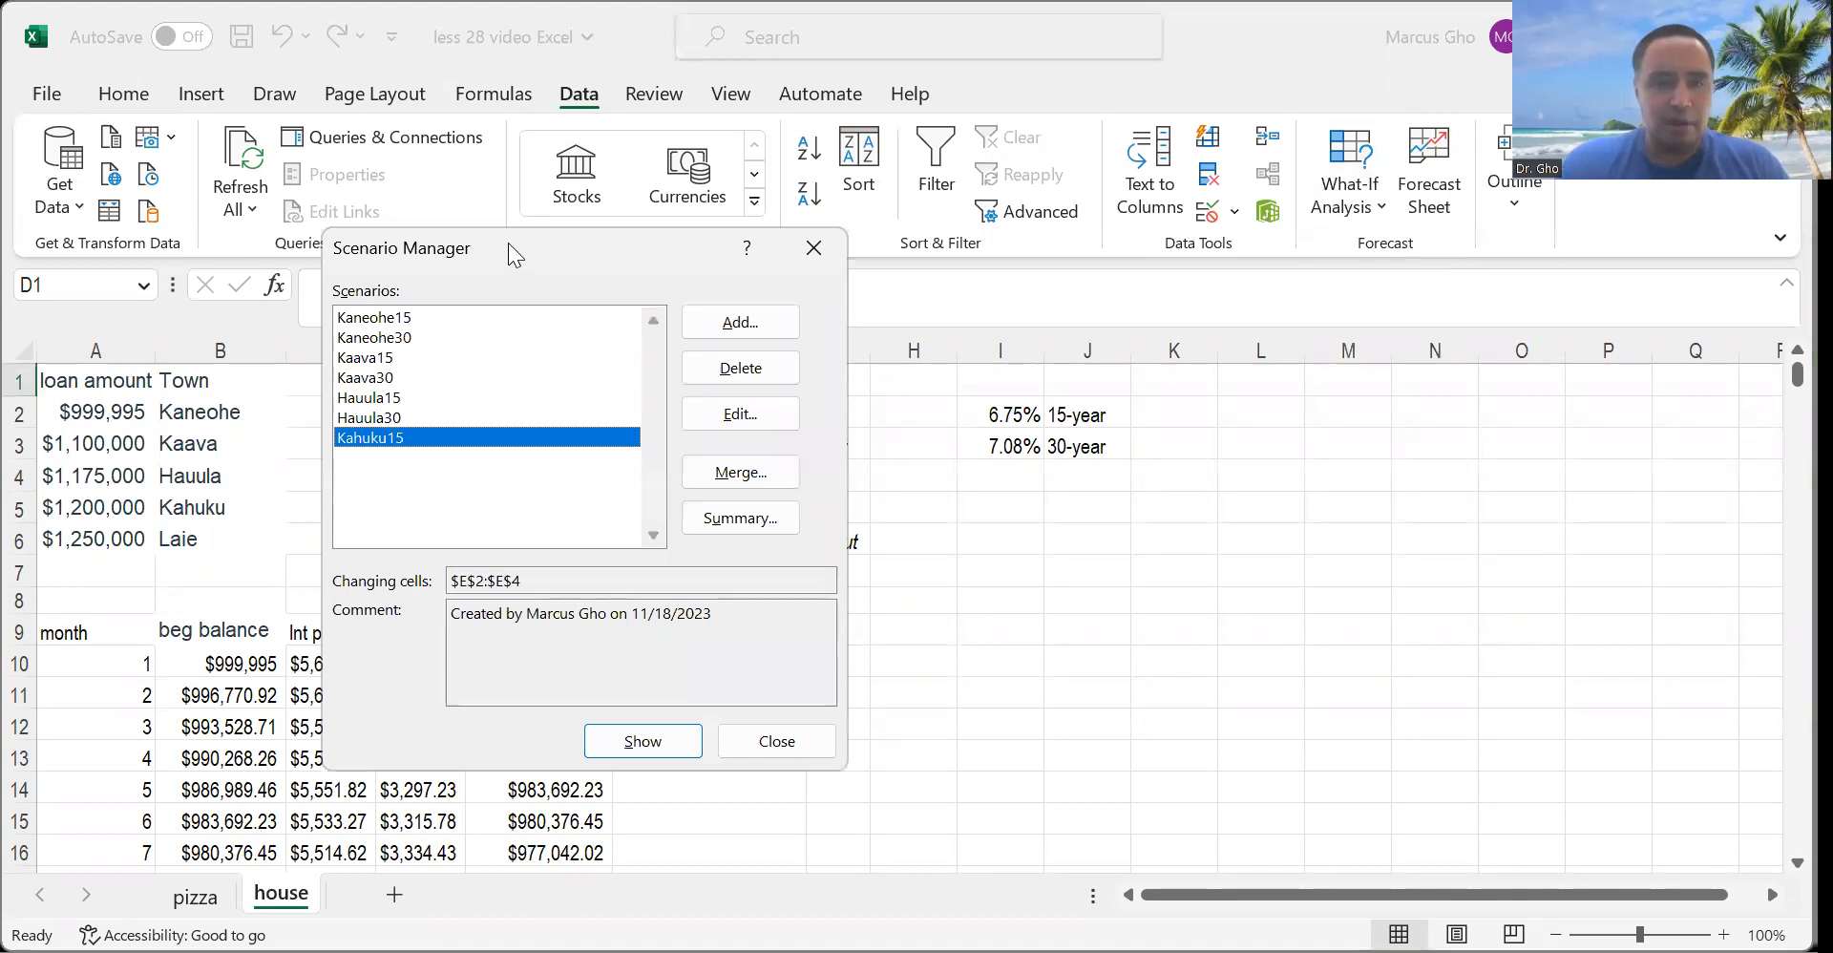
drag(1356, 276, 1343, 336)
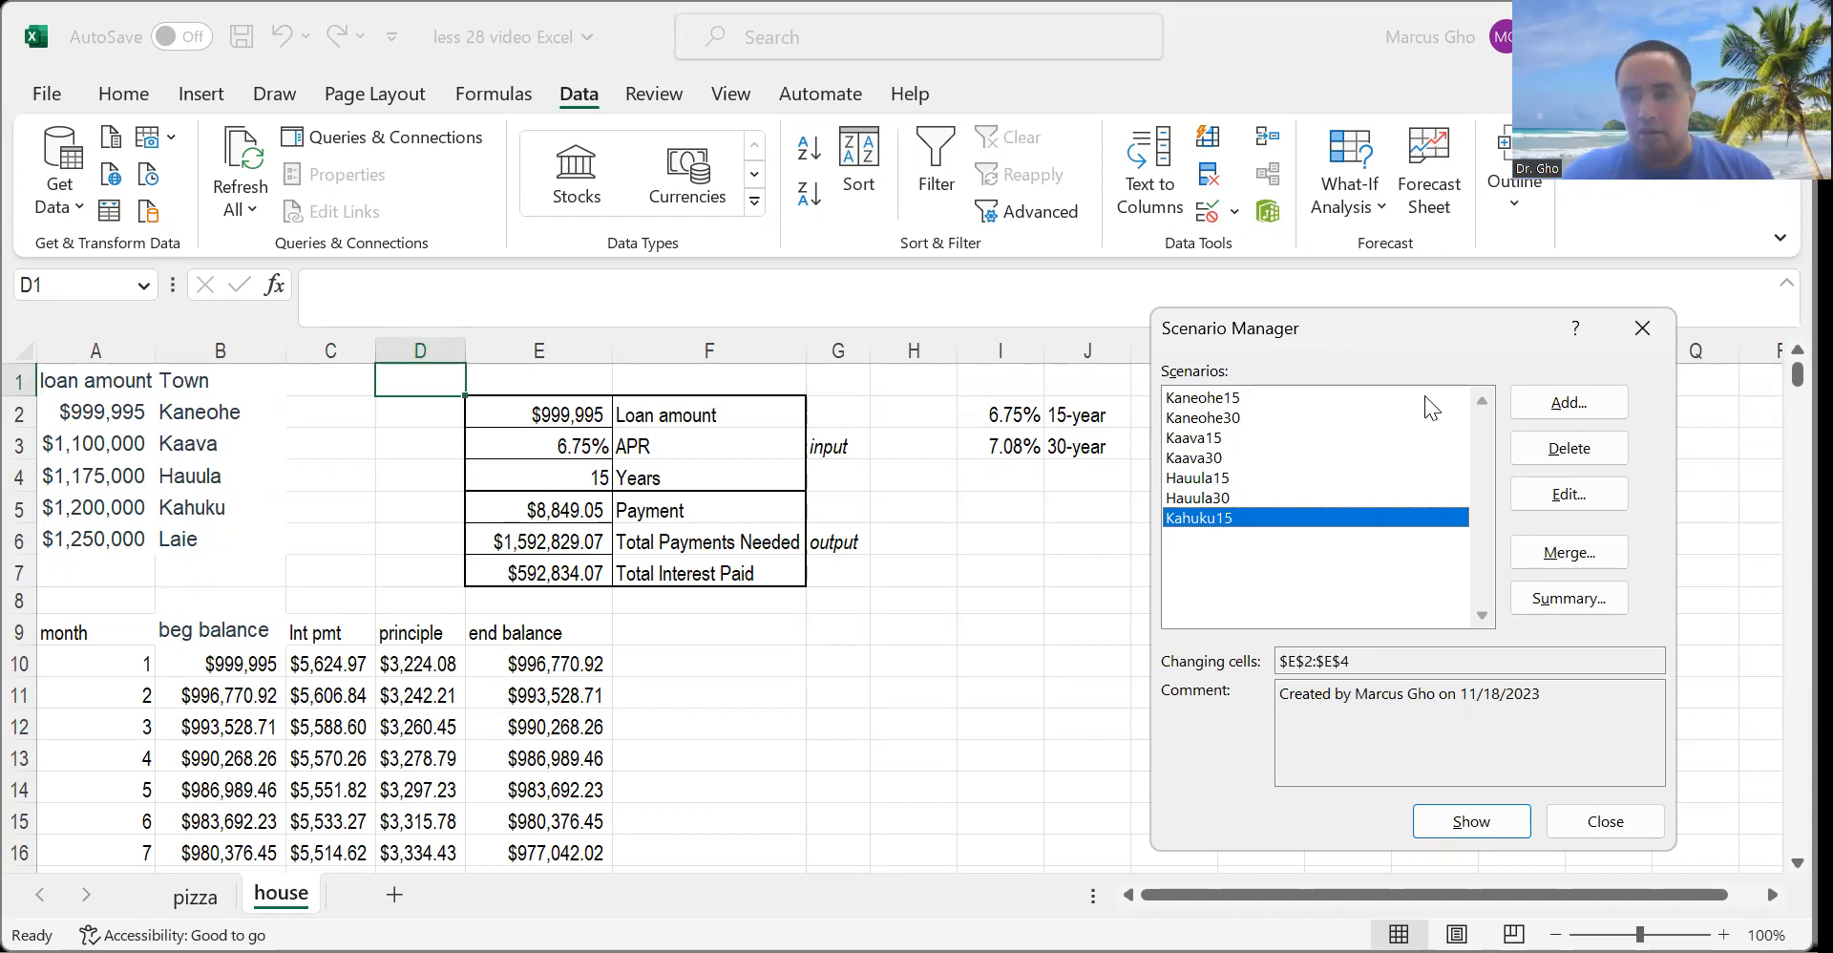
click(1559, 406)
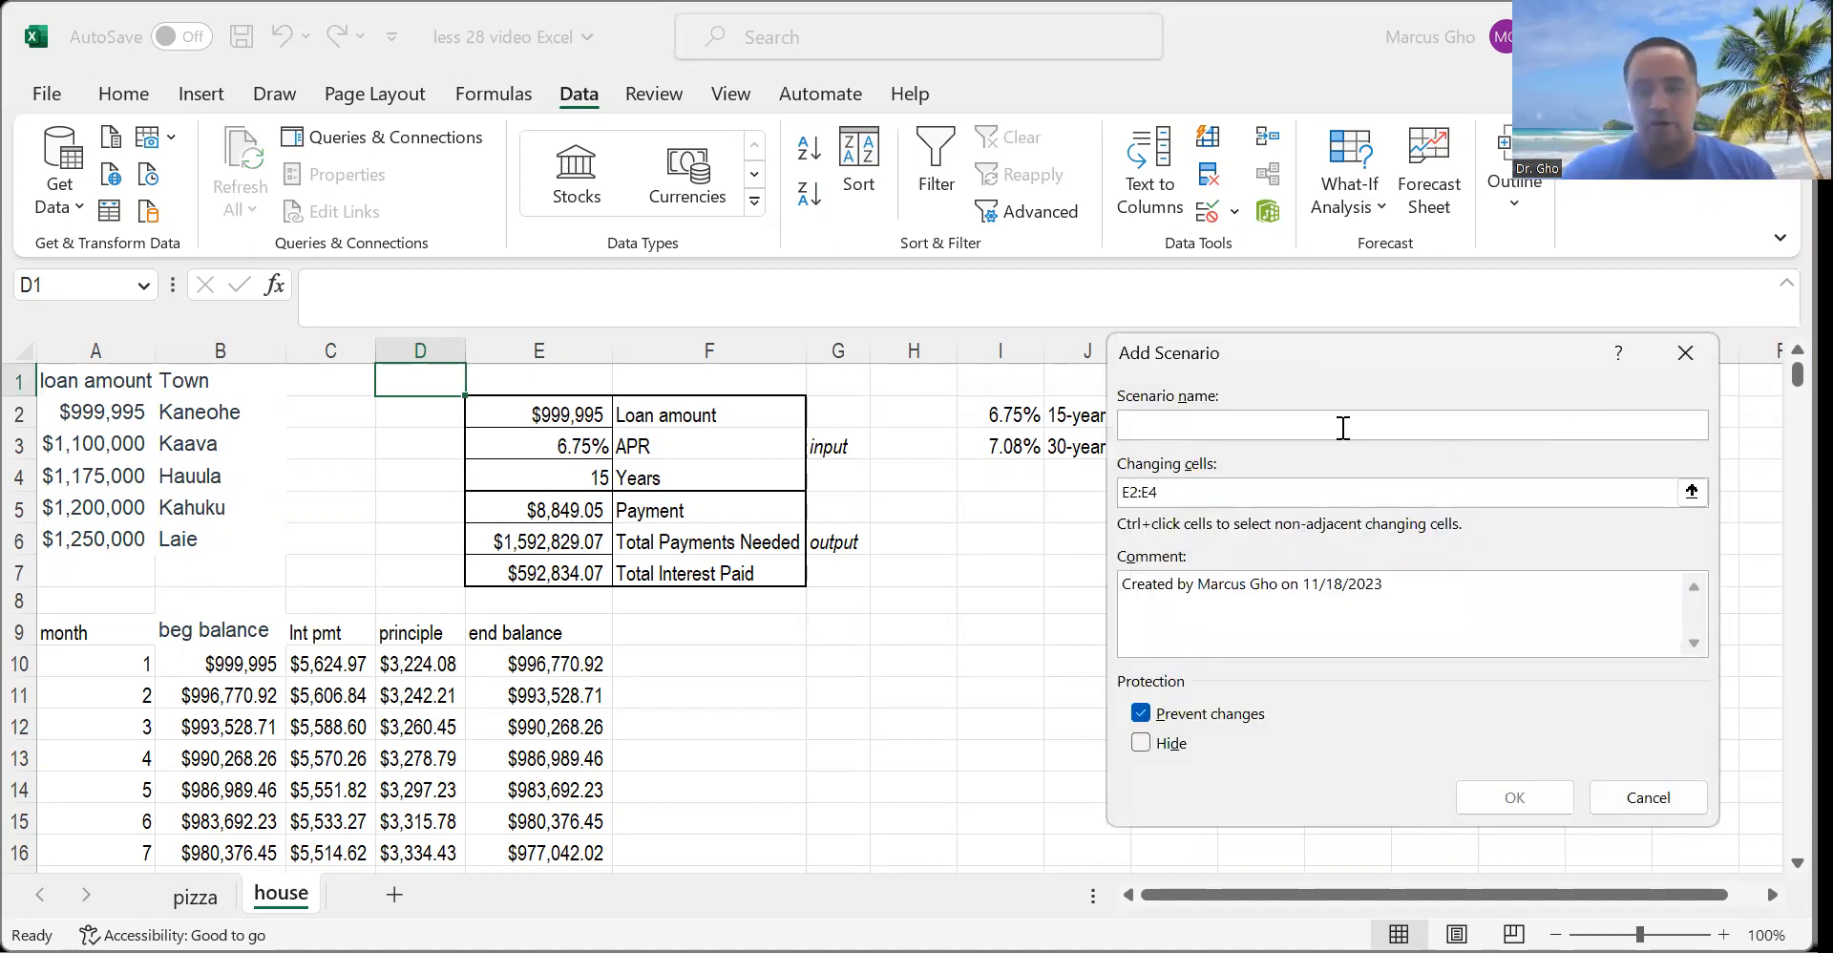
text(Kahuku30)
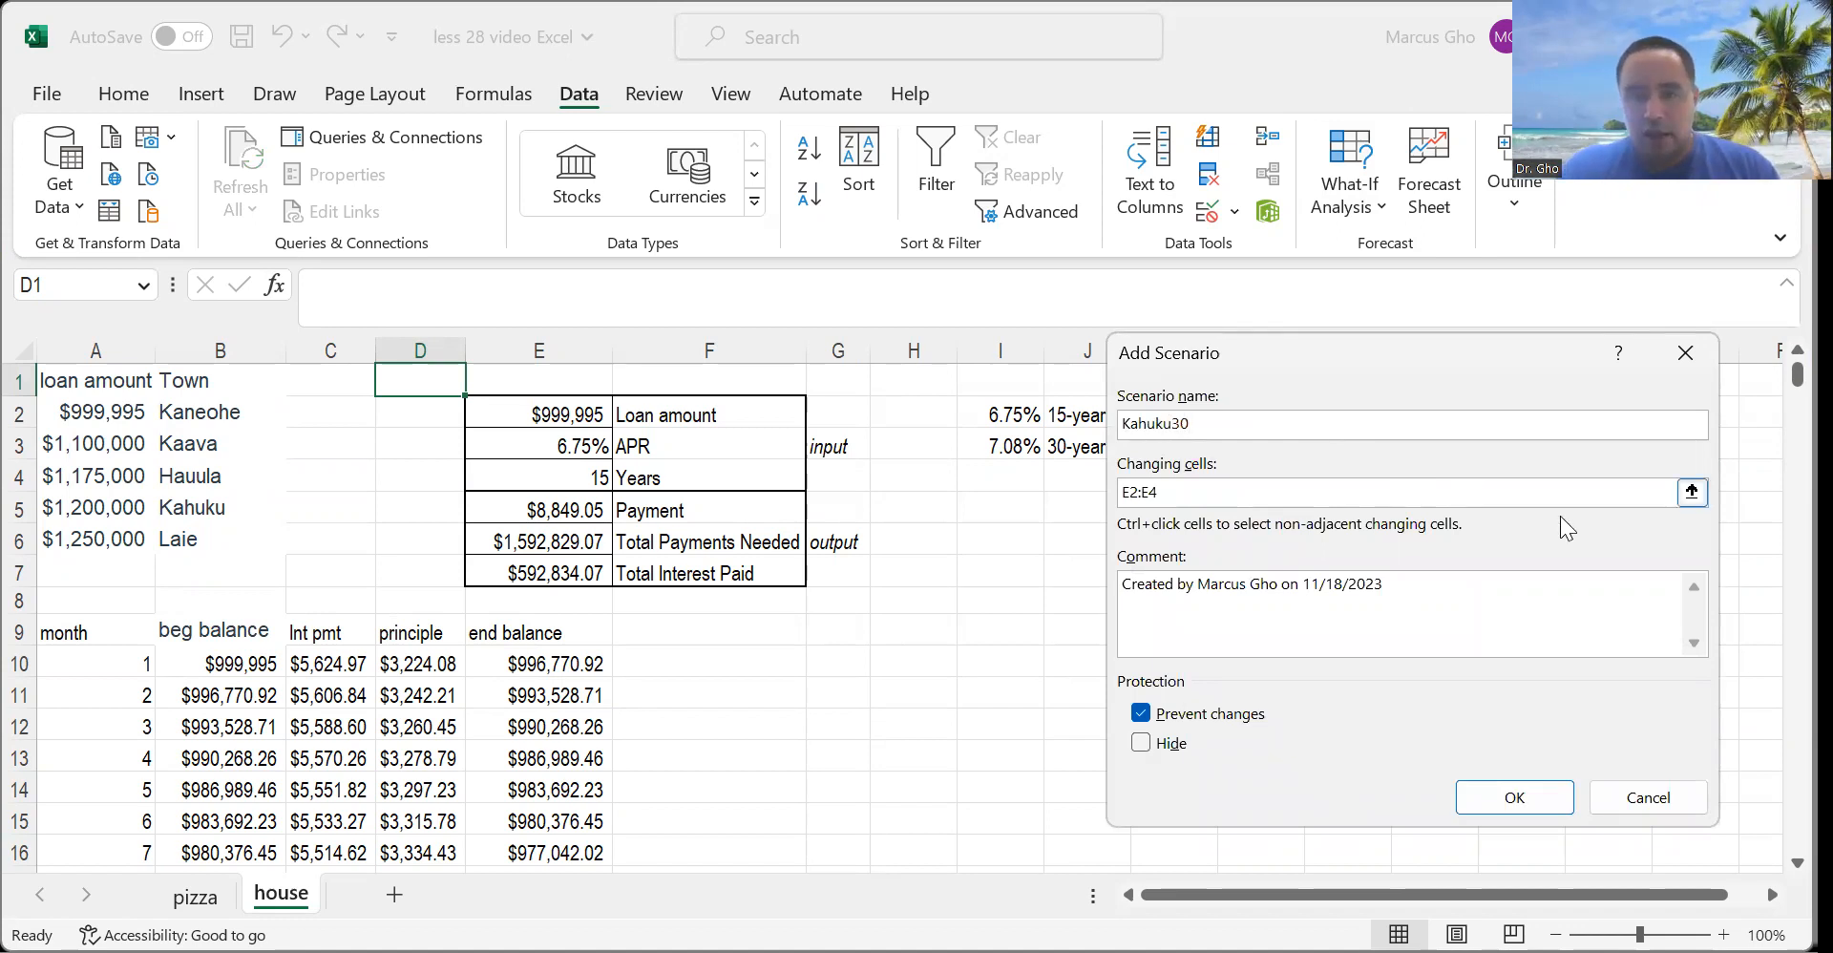
click(1692, 493)
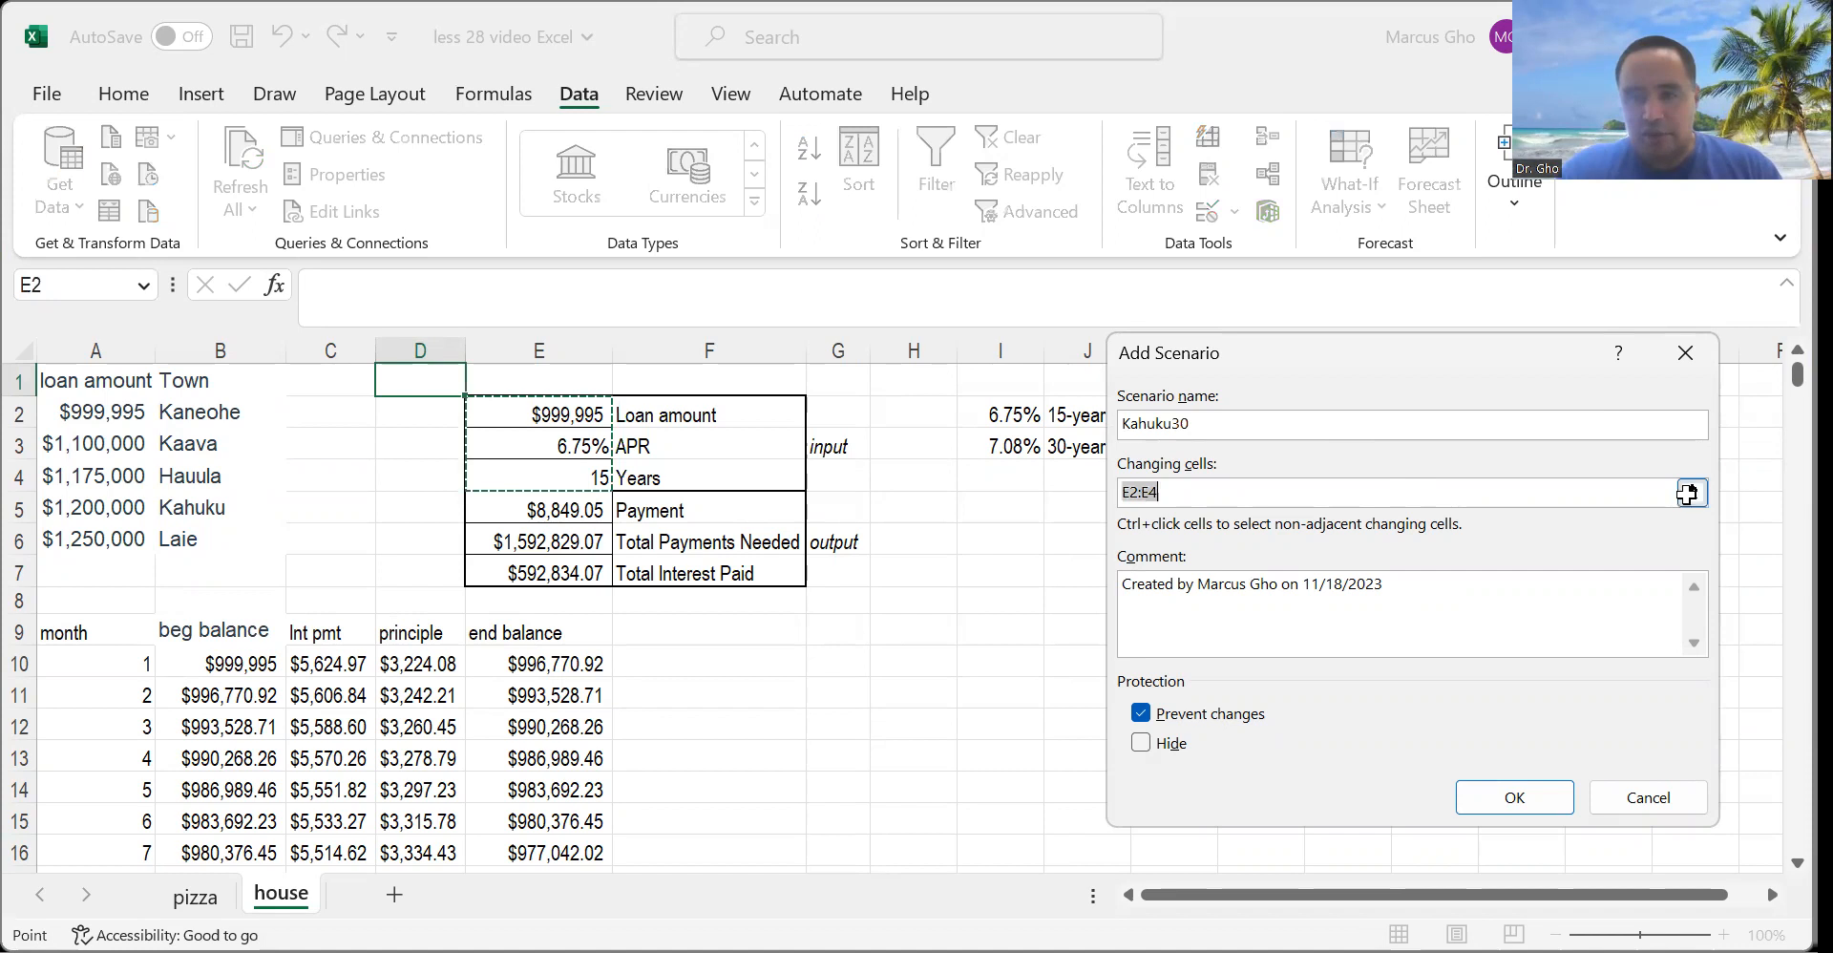
drag(513, 410, 506, 483)
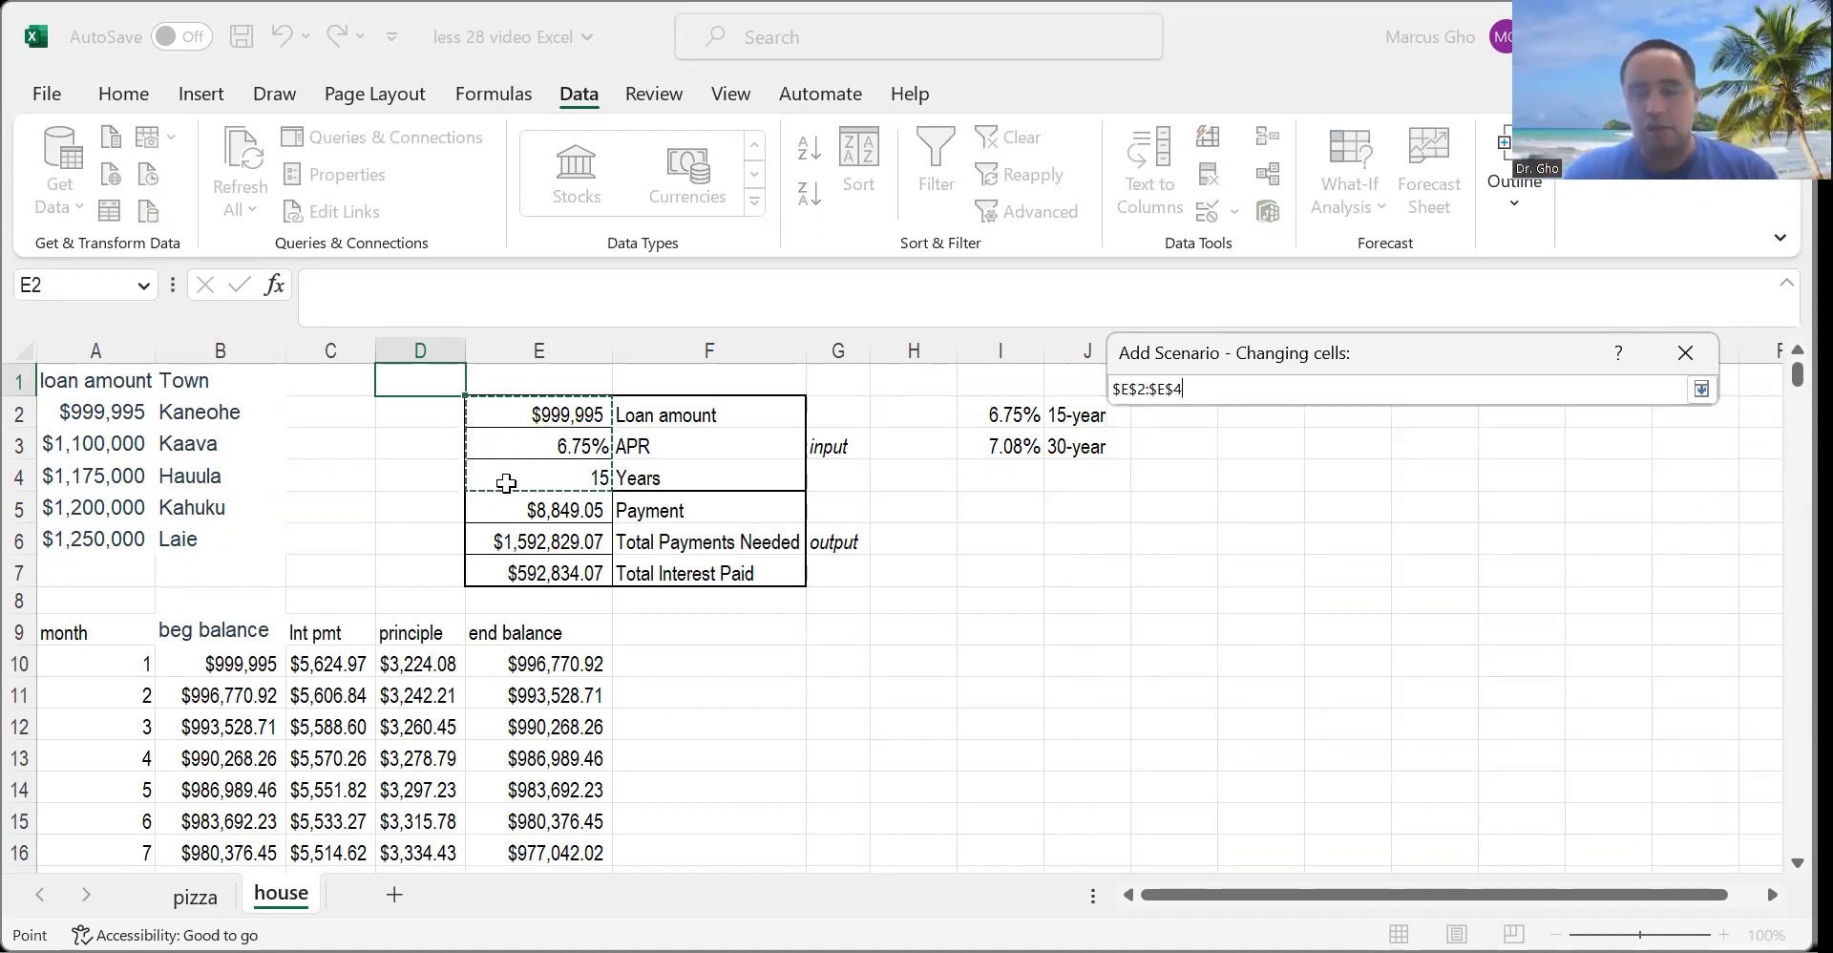
key(Return)
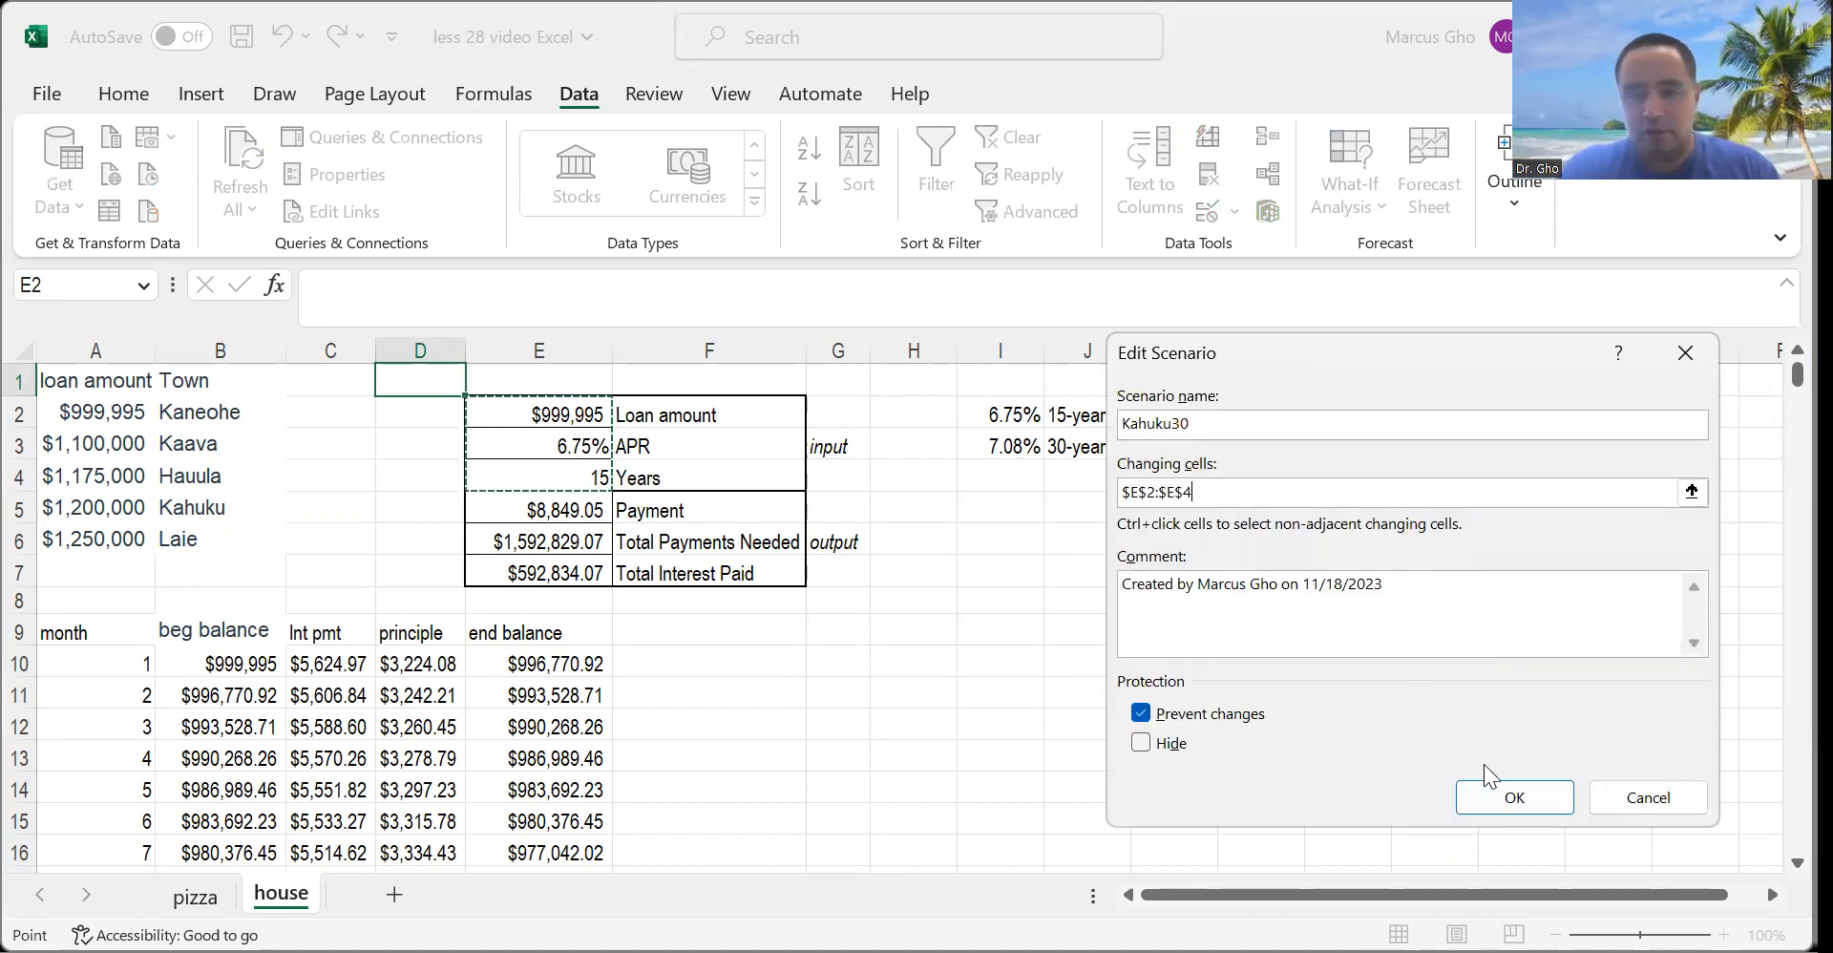
click(1520, 804)
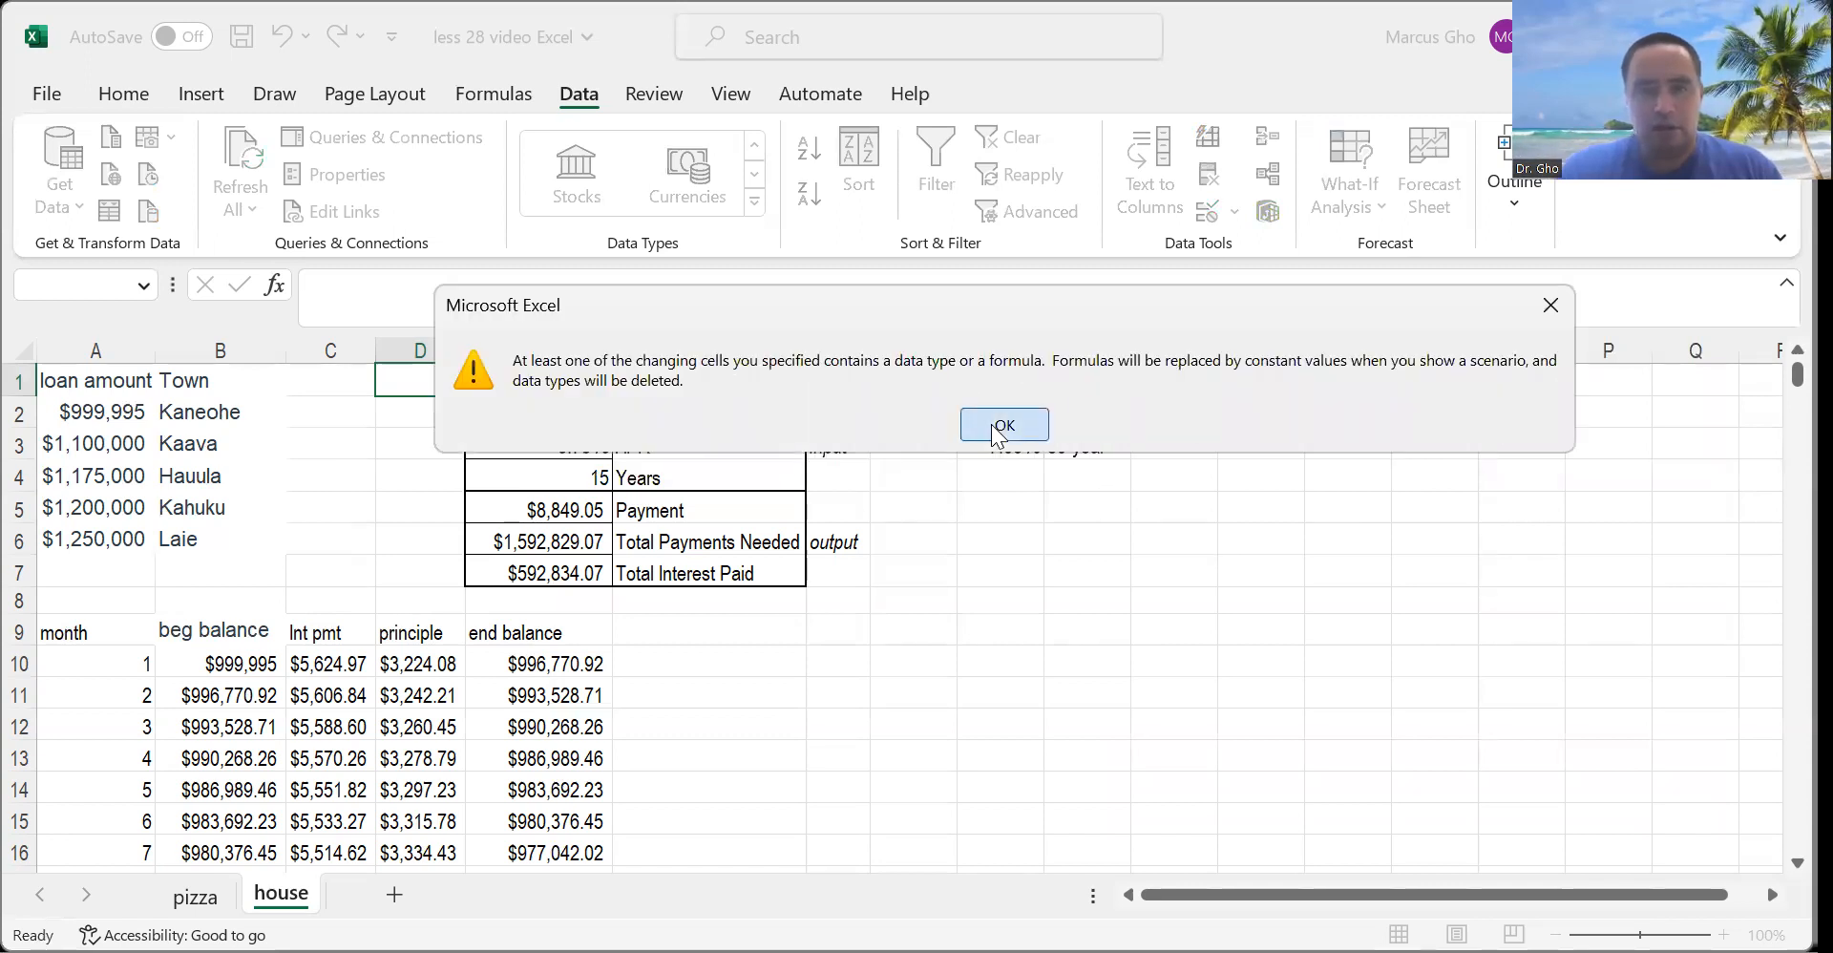
click(993, 430)
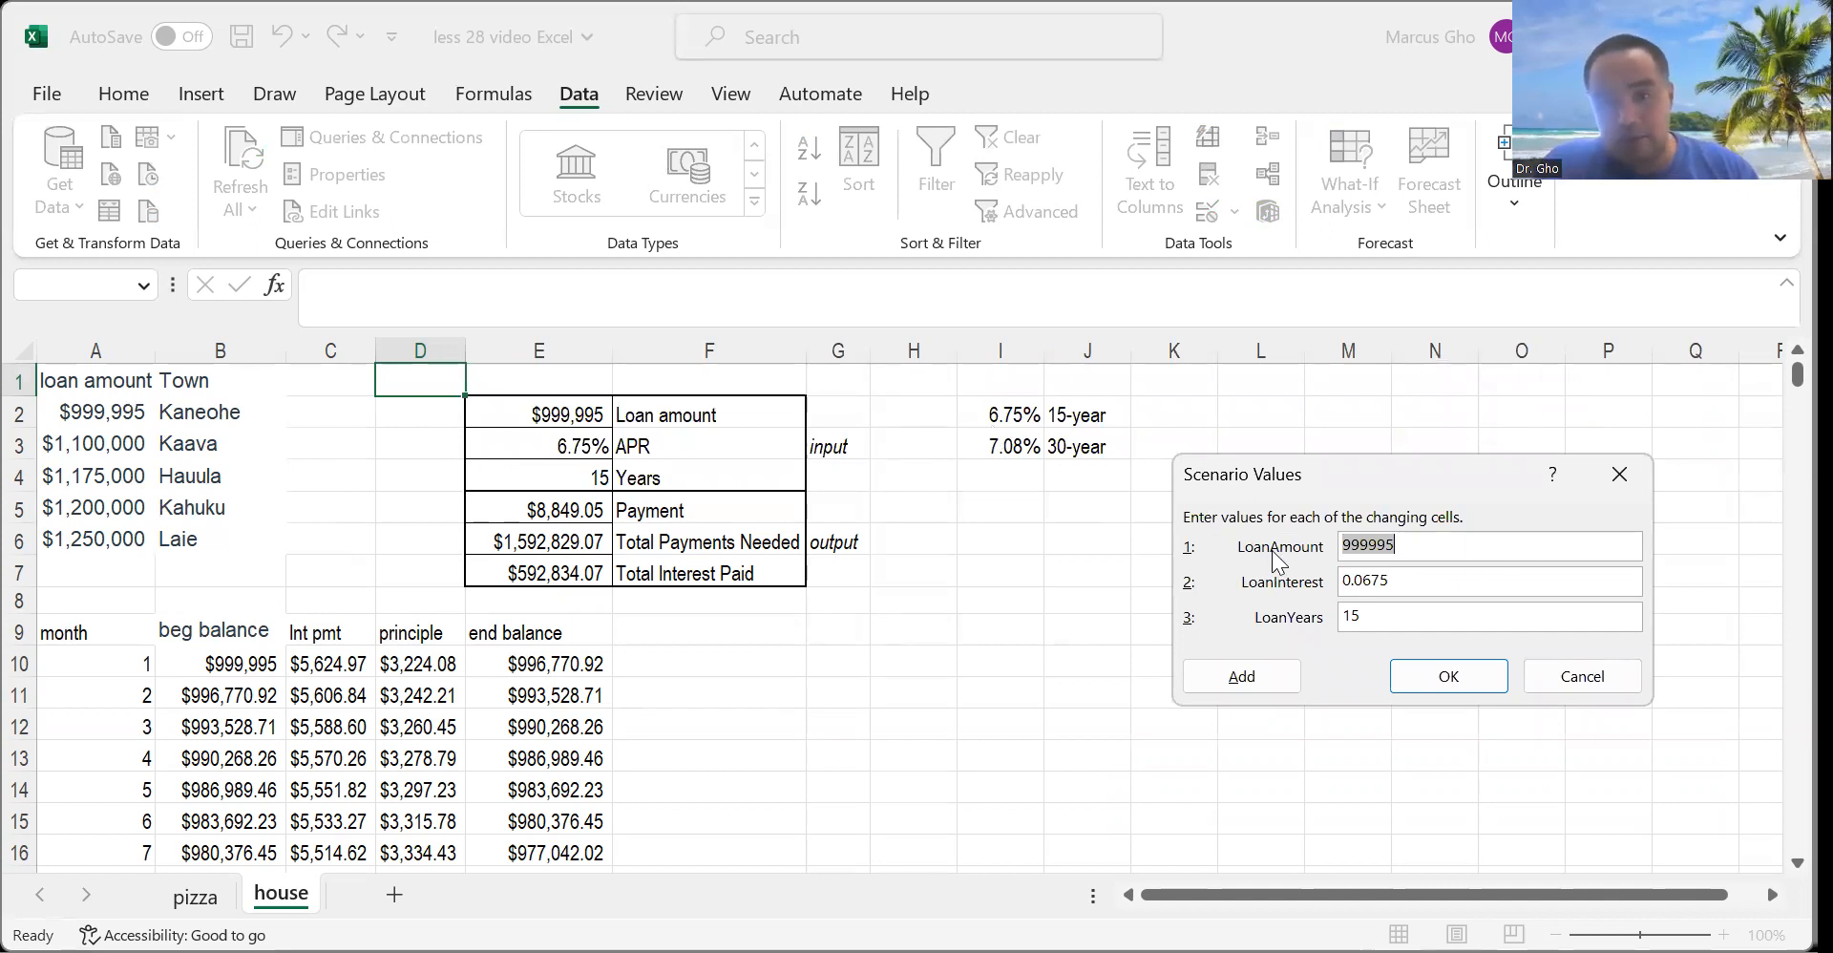
Set the Kahuku30 scenario's values to a loan amount of 1200000, an interest rate of 7.08% and 30 years.
mouse_move(1262, 546)
mouse_down()
mouse_move(1251, 533)
mouse_move(1257, 557)
mouse_move(1281, 533)
mouse_move(1241, 613)
mouse_move(1247, 579)
mouse_move(1328, 614)
mouse_up()
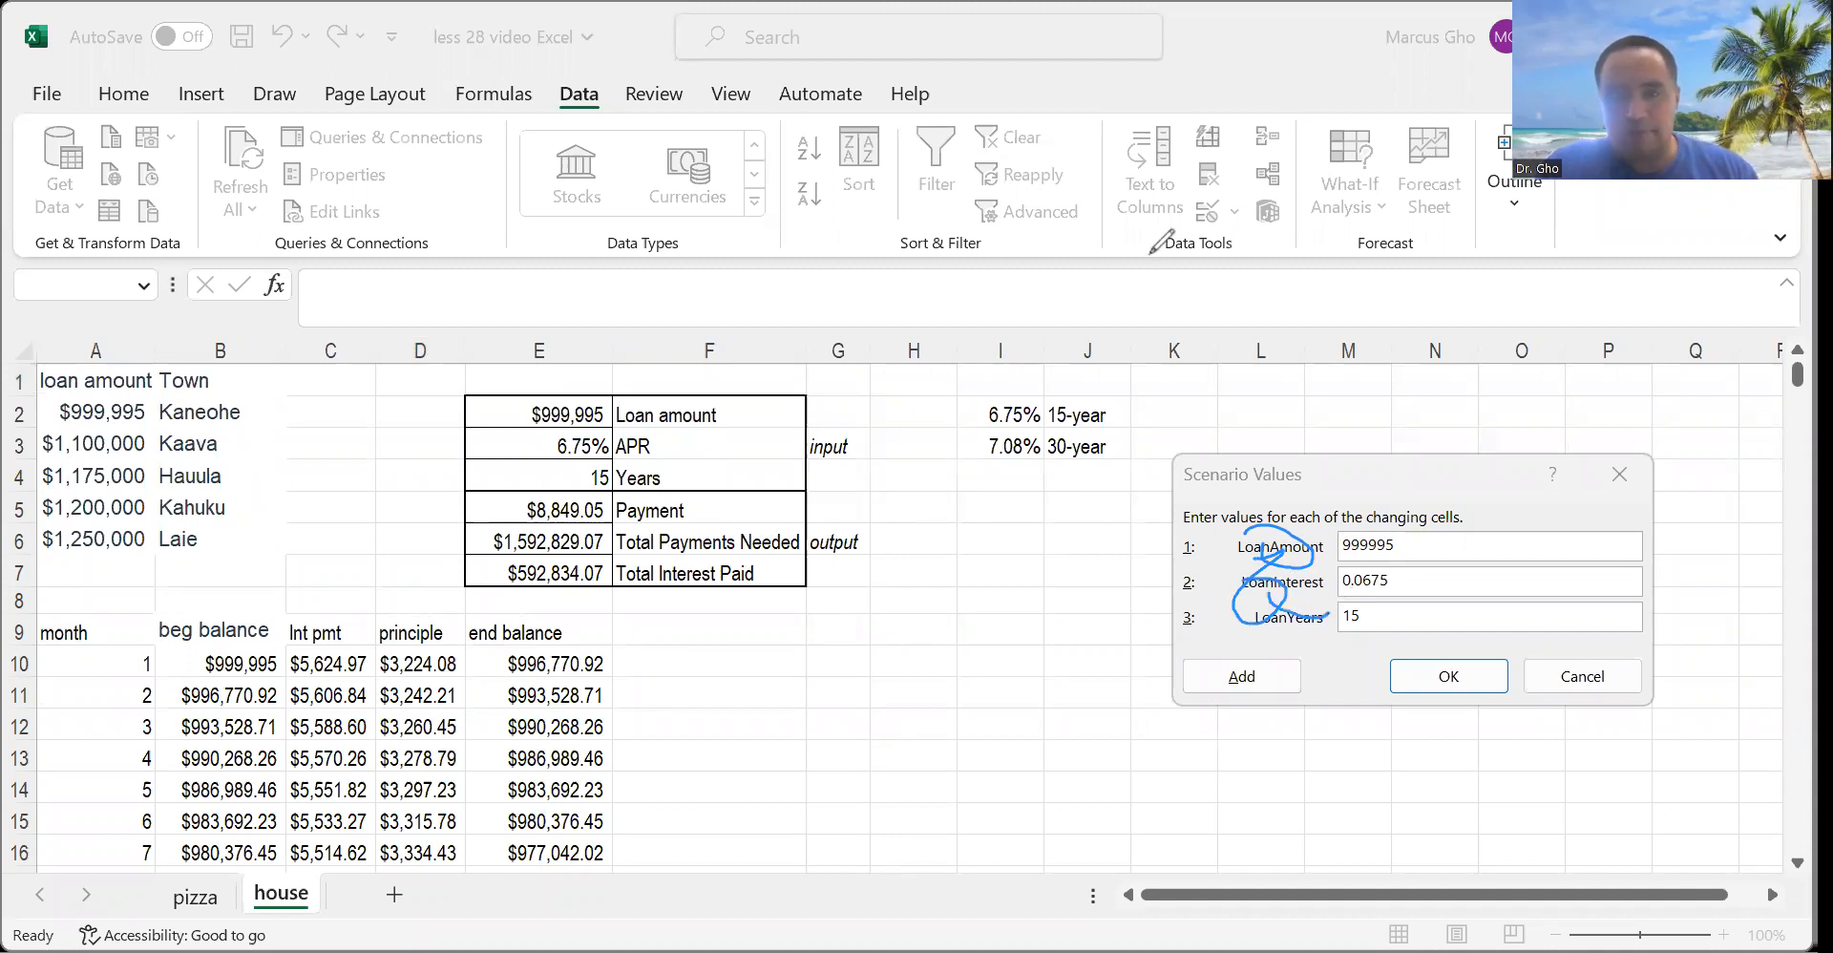
key(Escape)
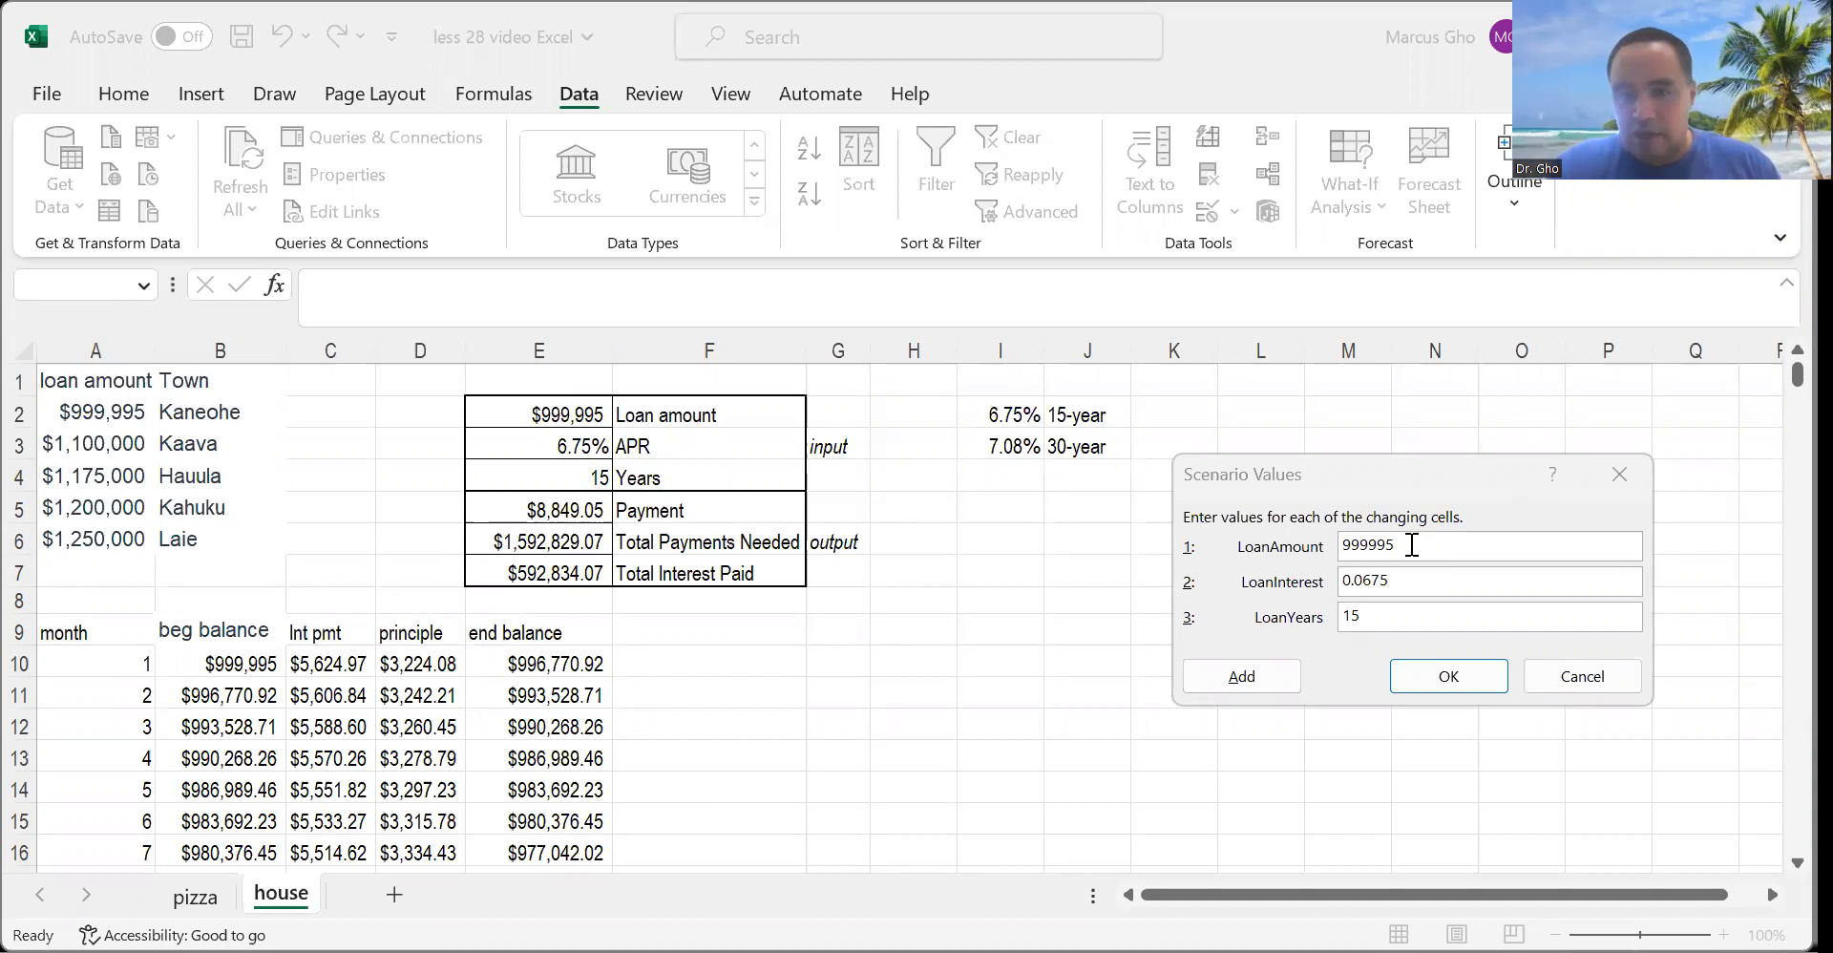
click(1232, 534)
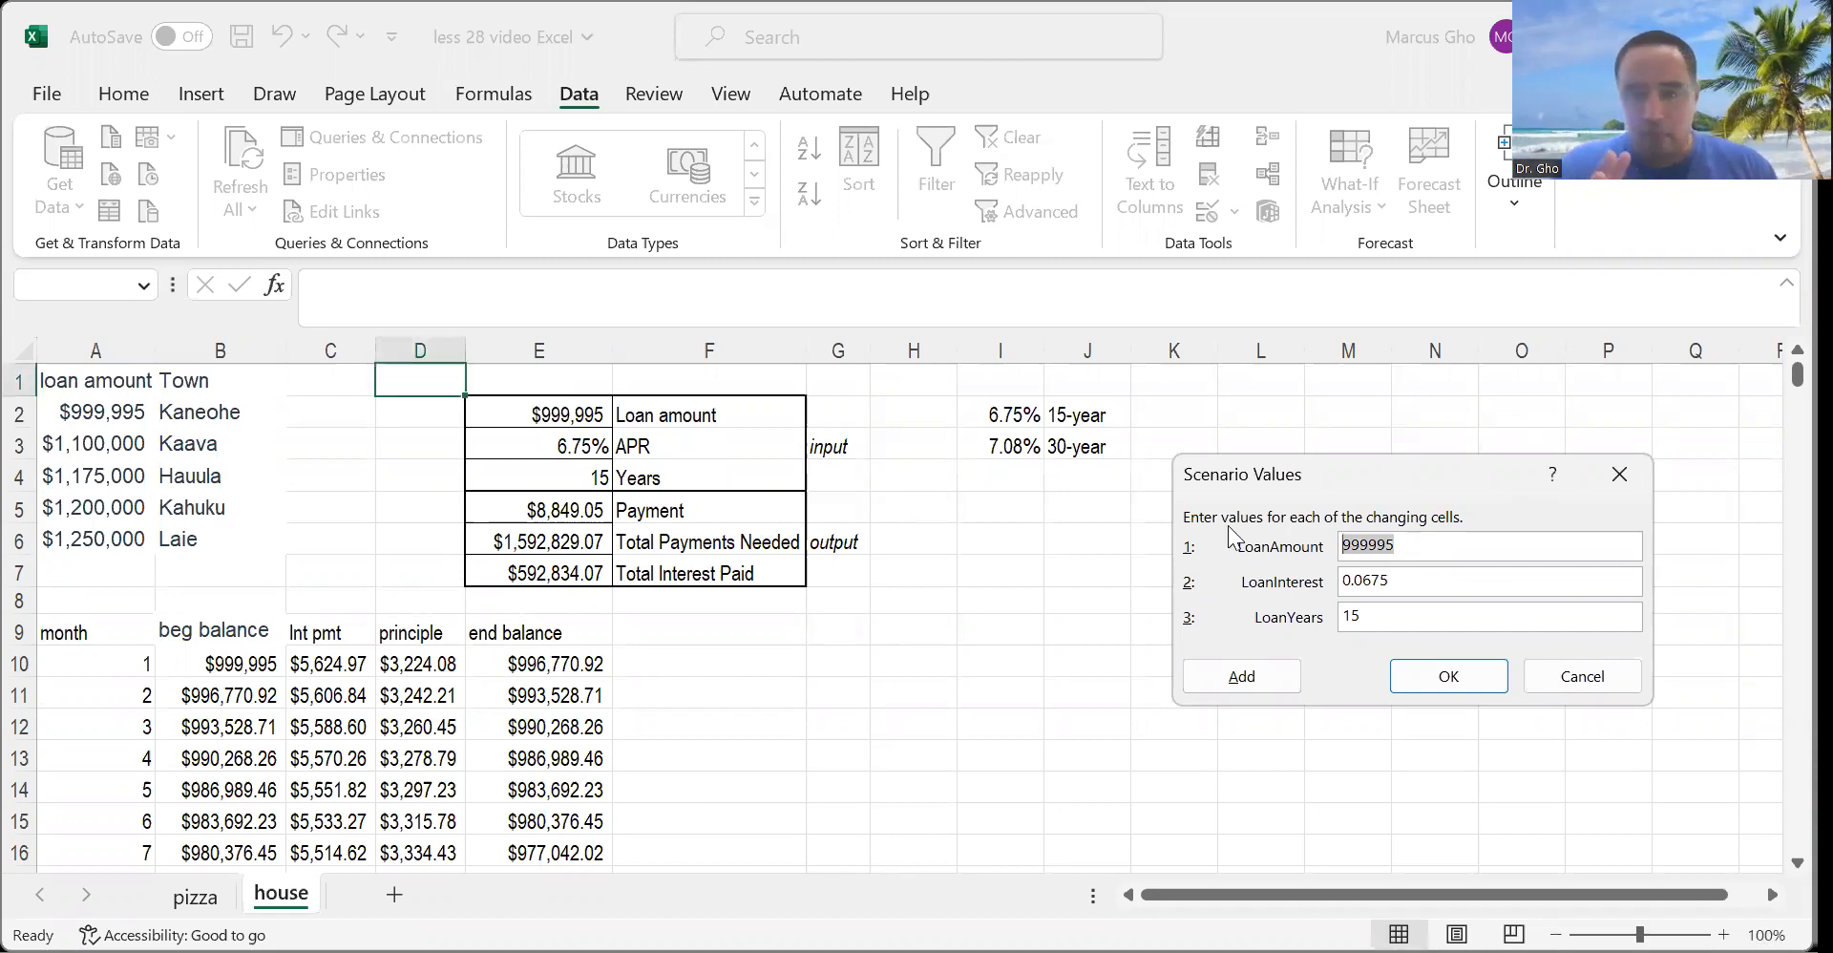
text(1200000)
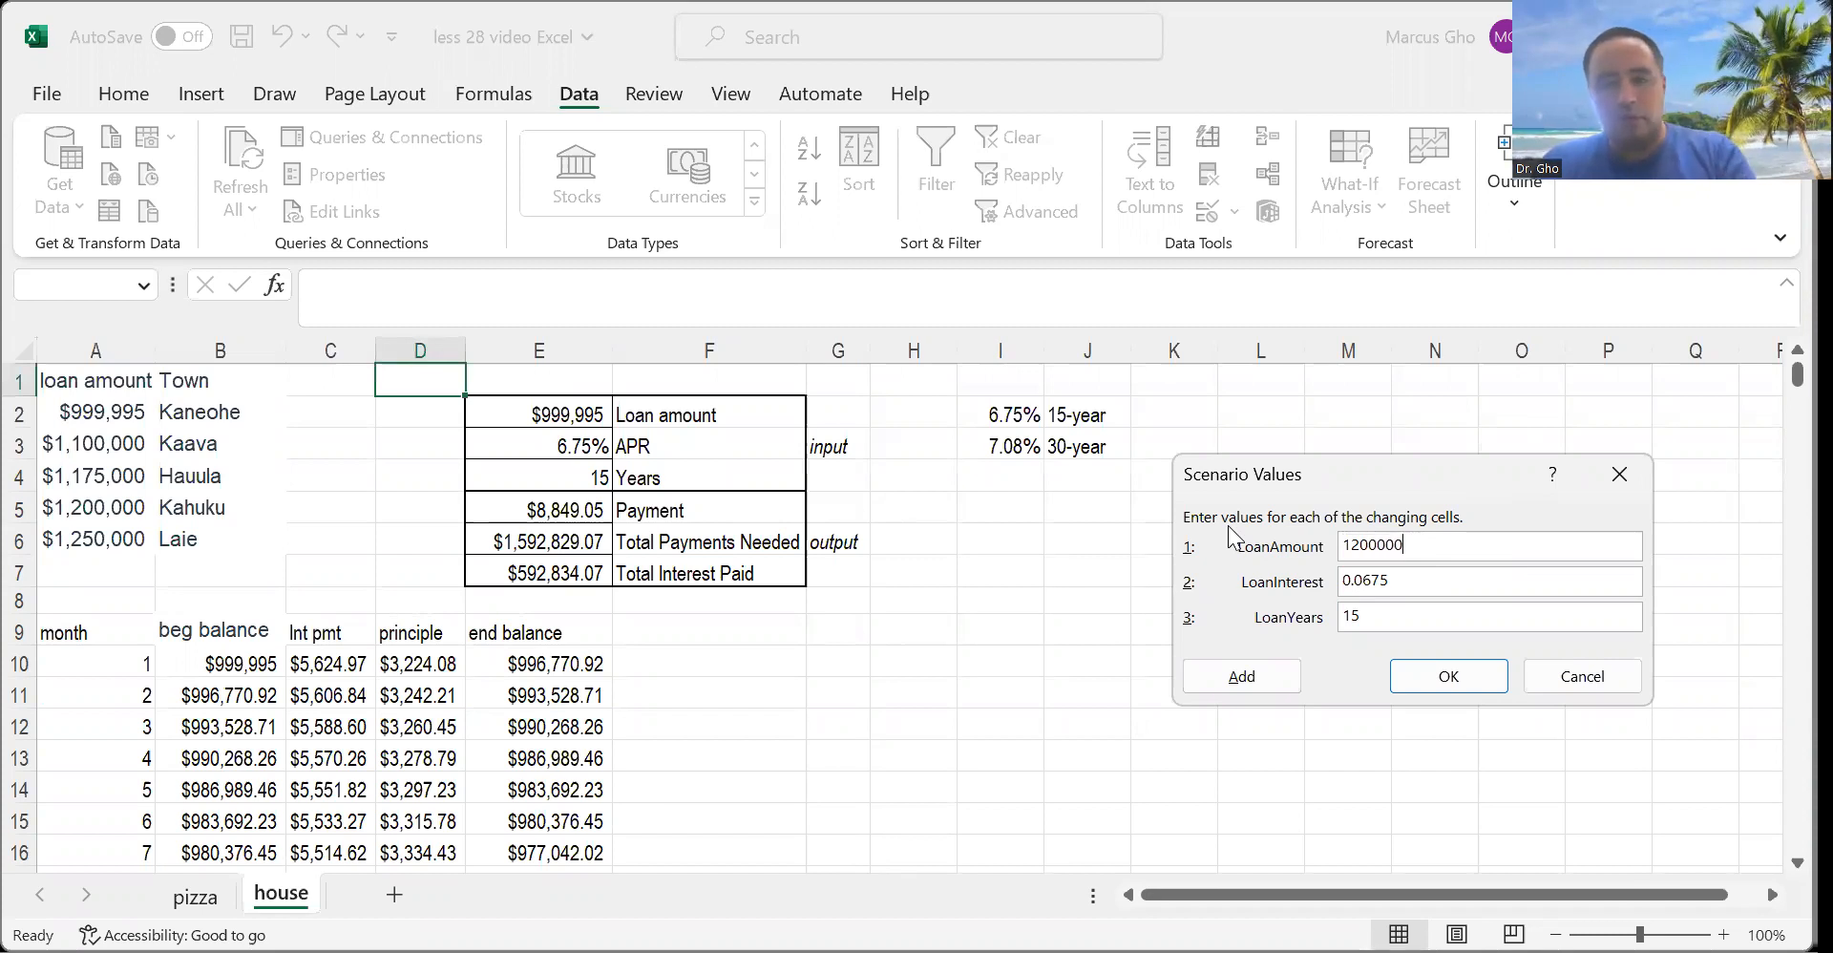
key(Tab)
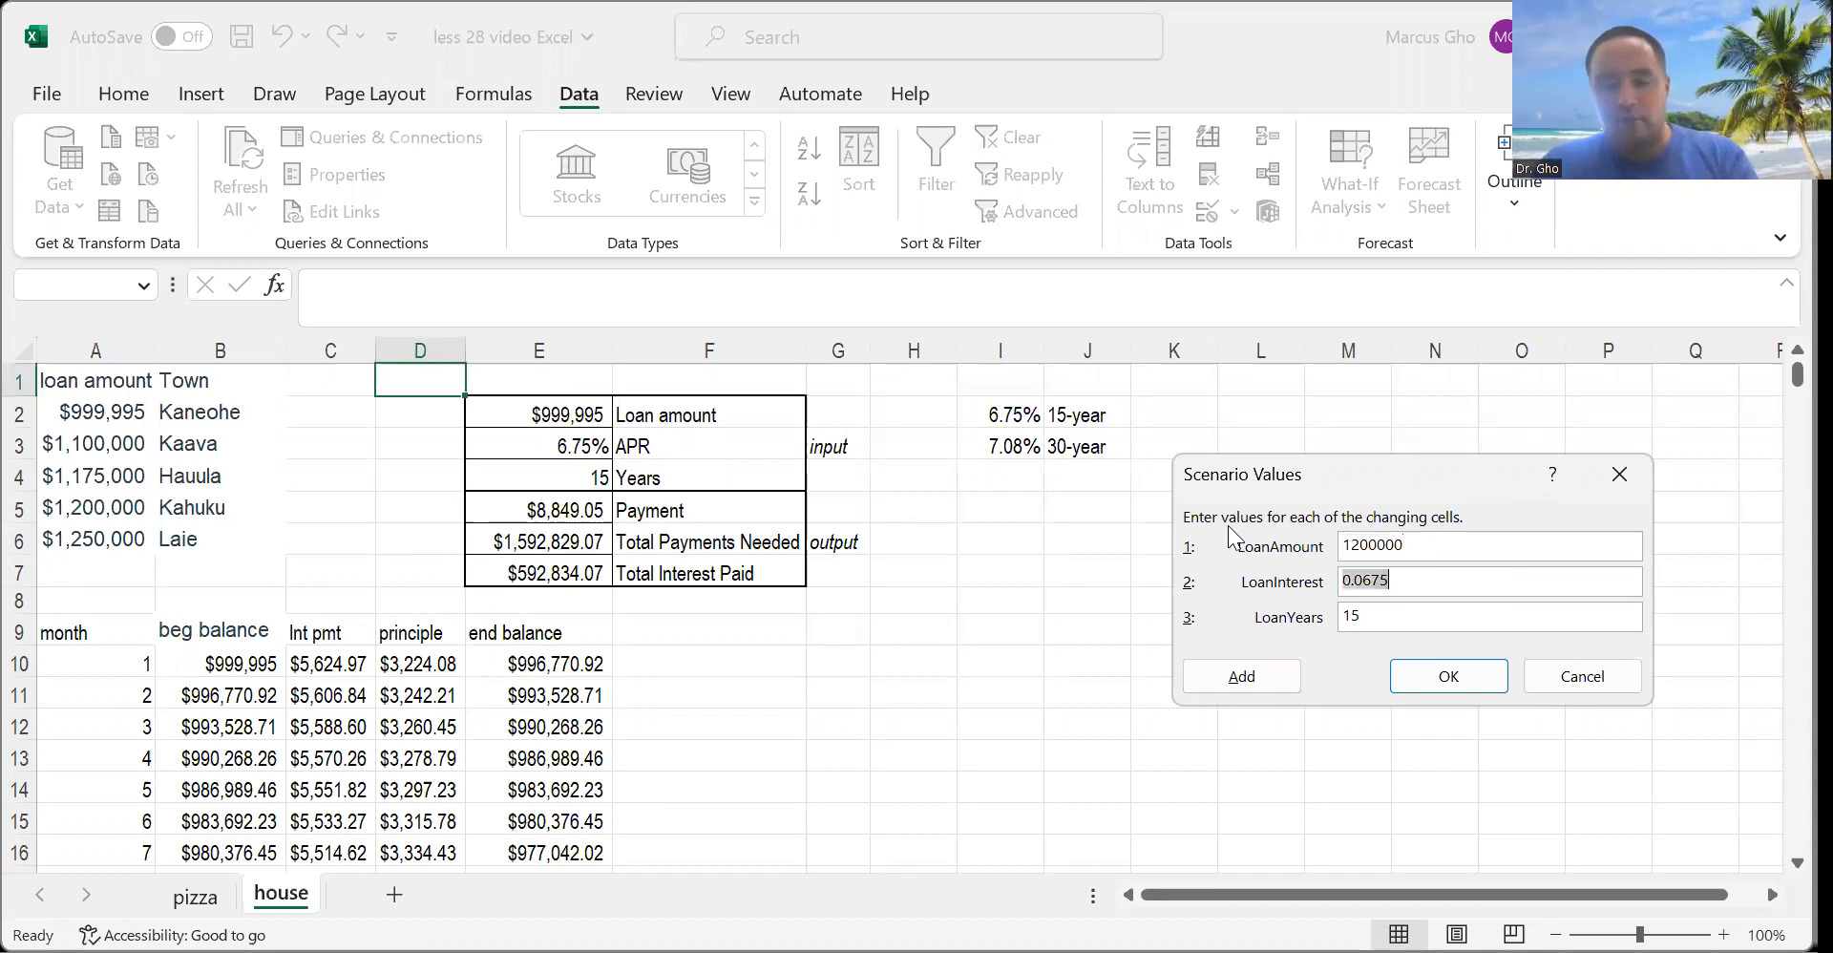
text(7.08)
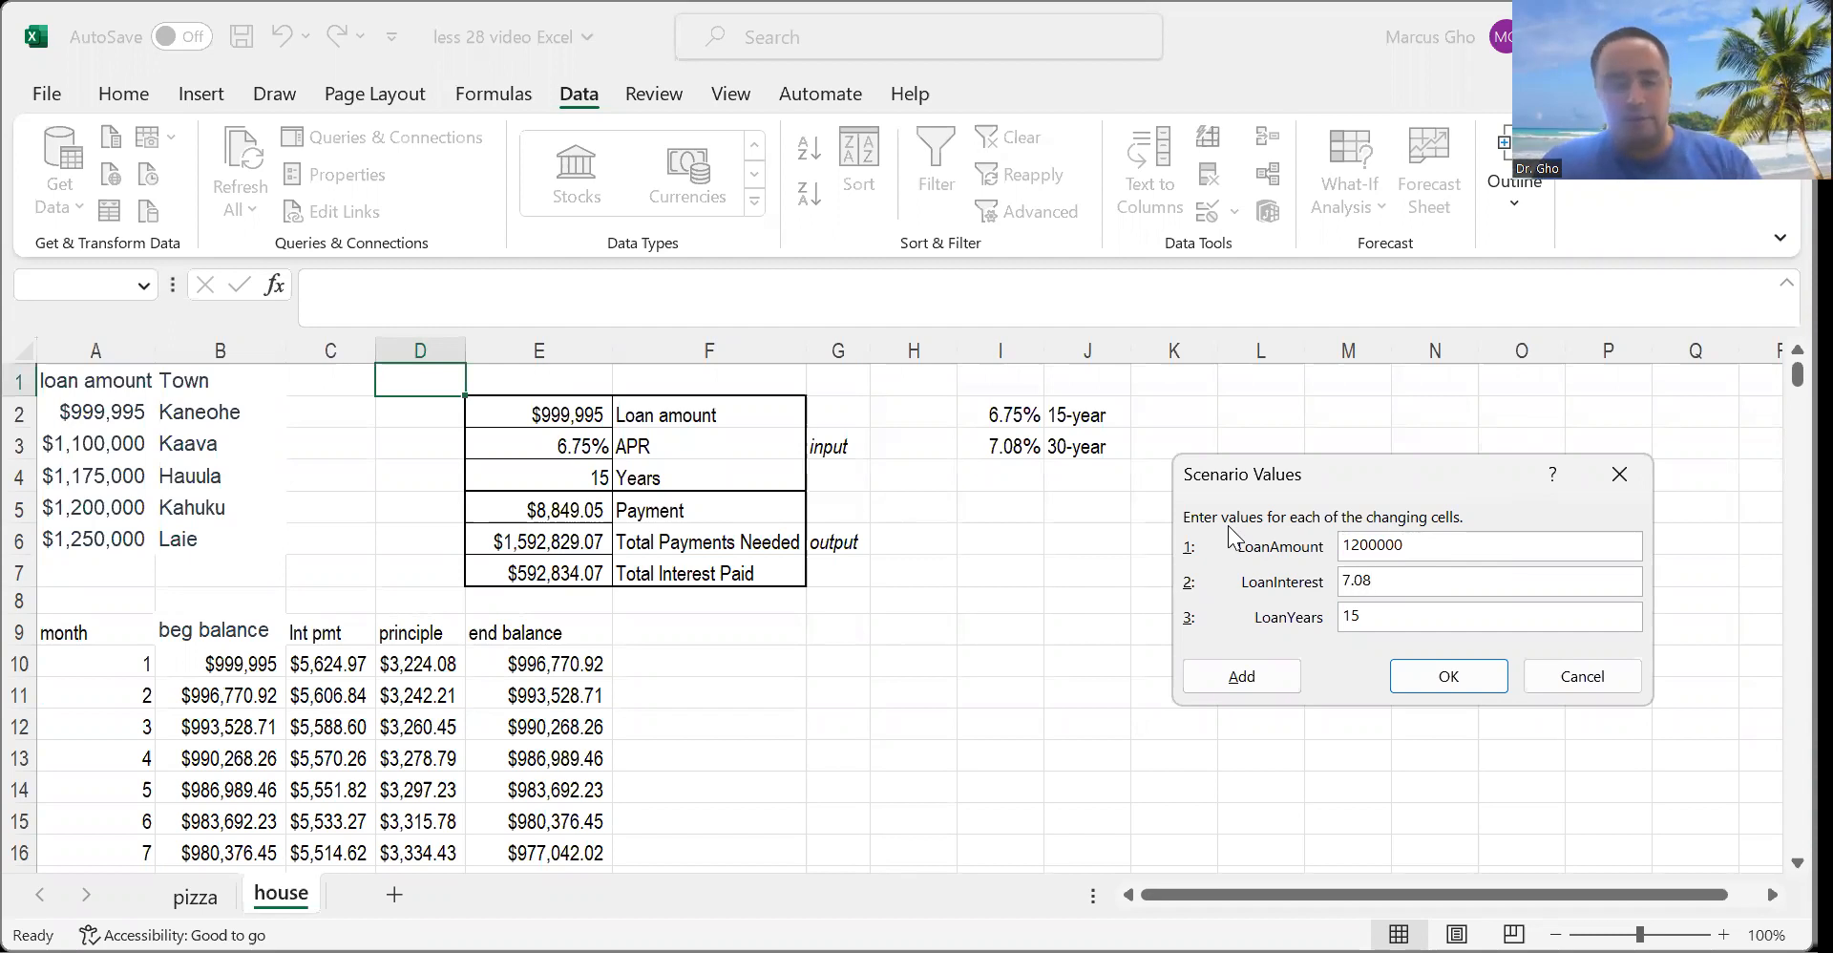
key(Tab)
text(30)
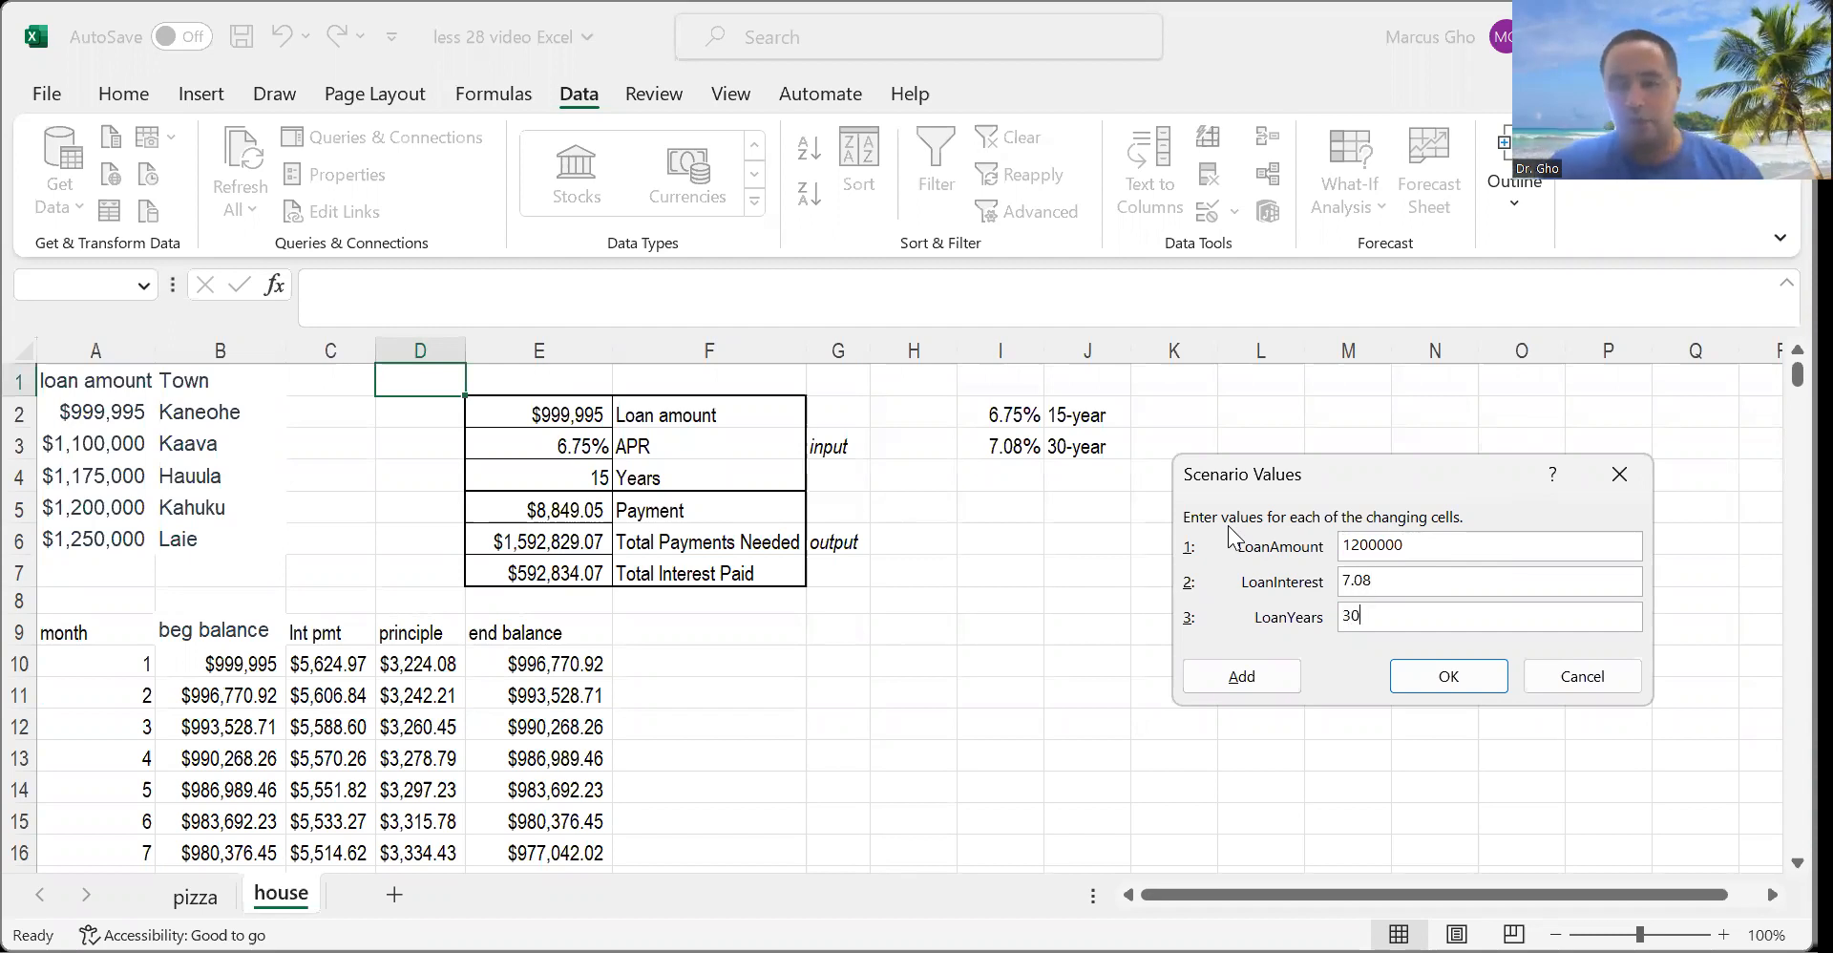
click(1418, 588)
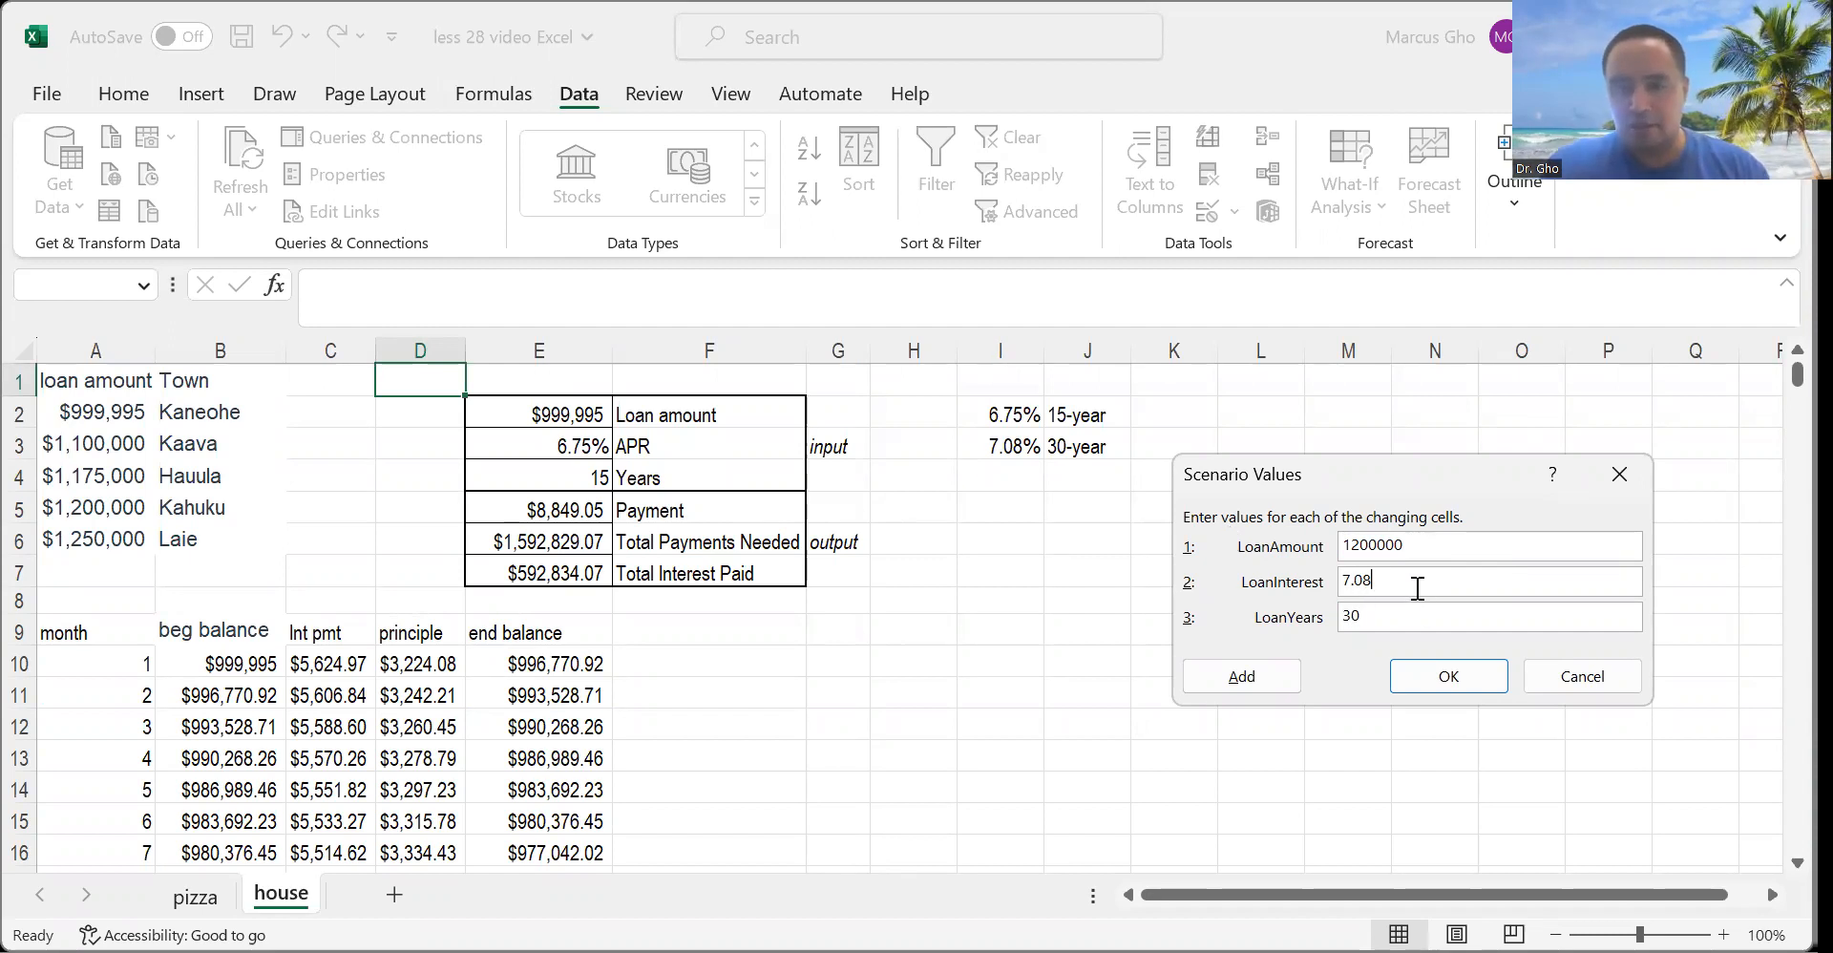
text(%)
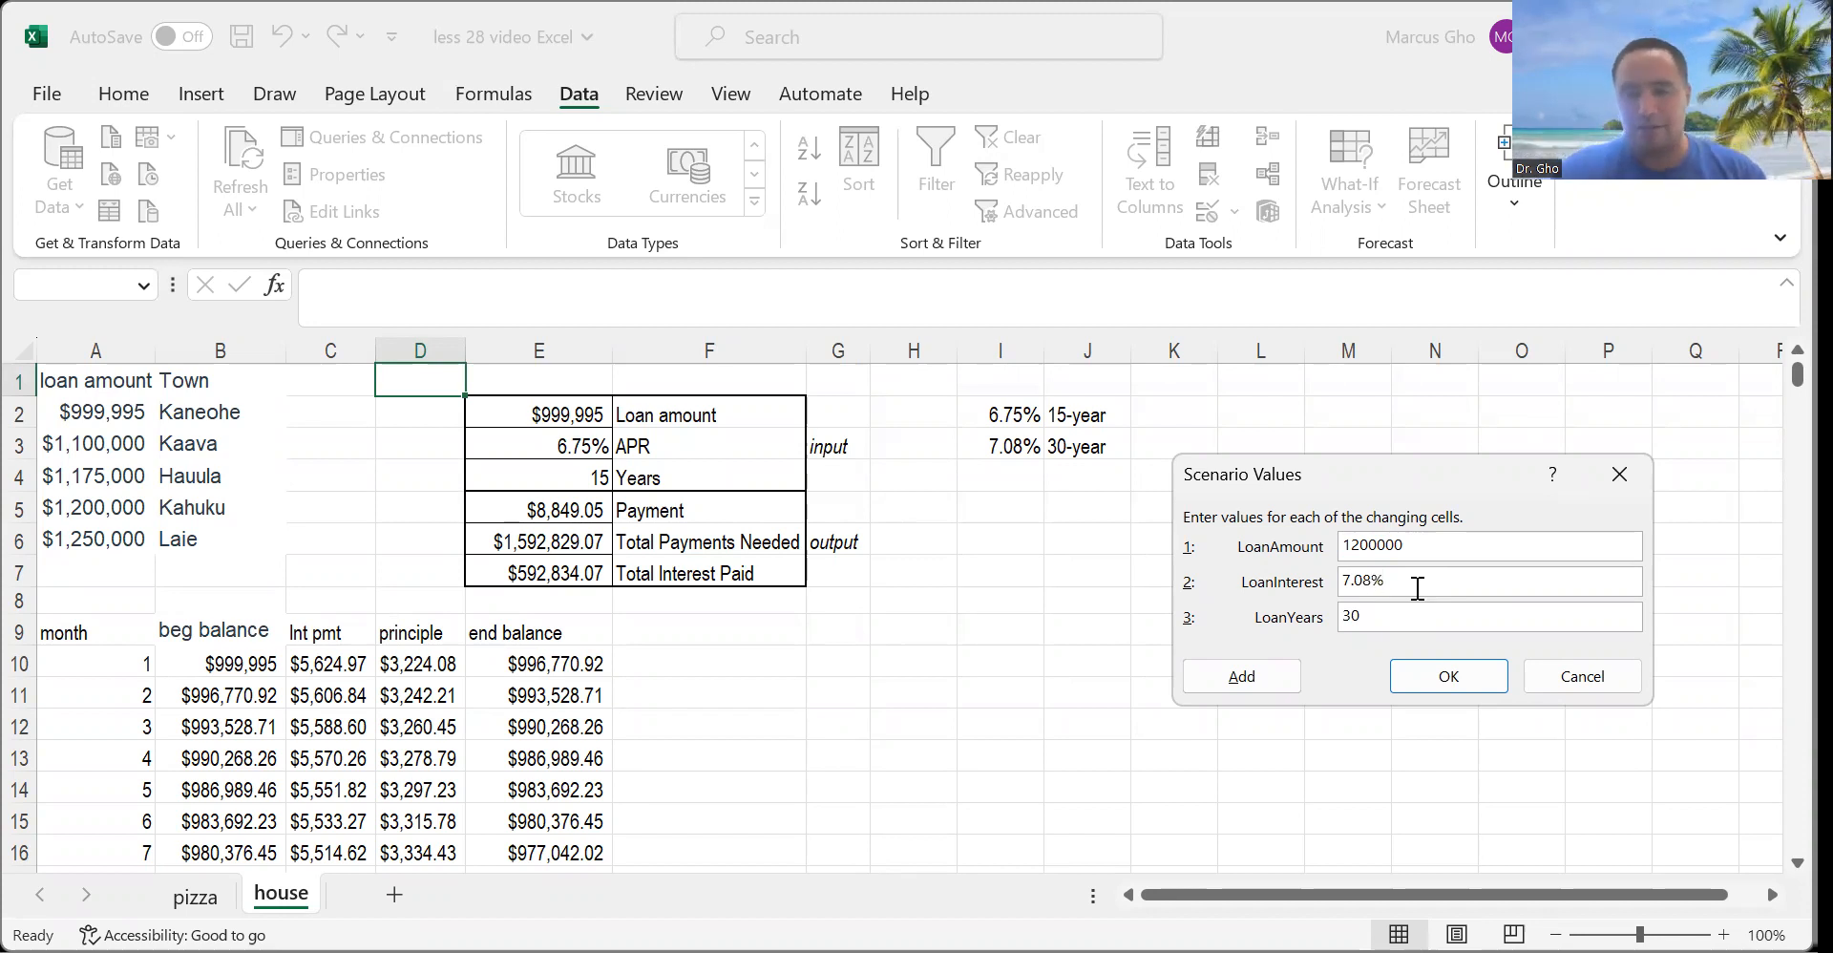
click(1394, 618)
click(1447, 678)
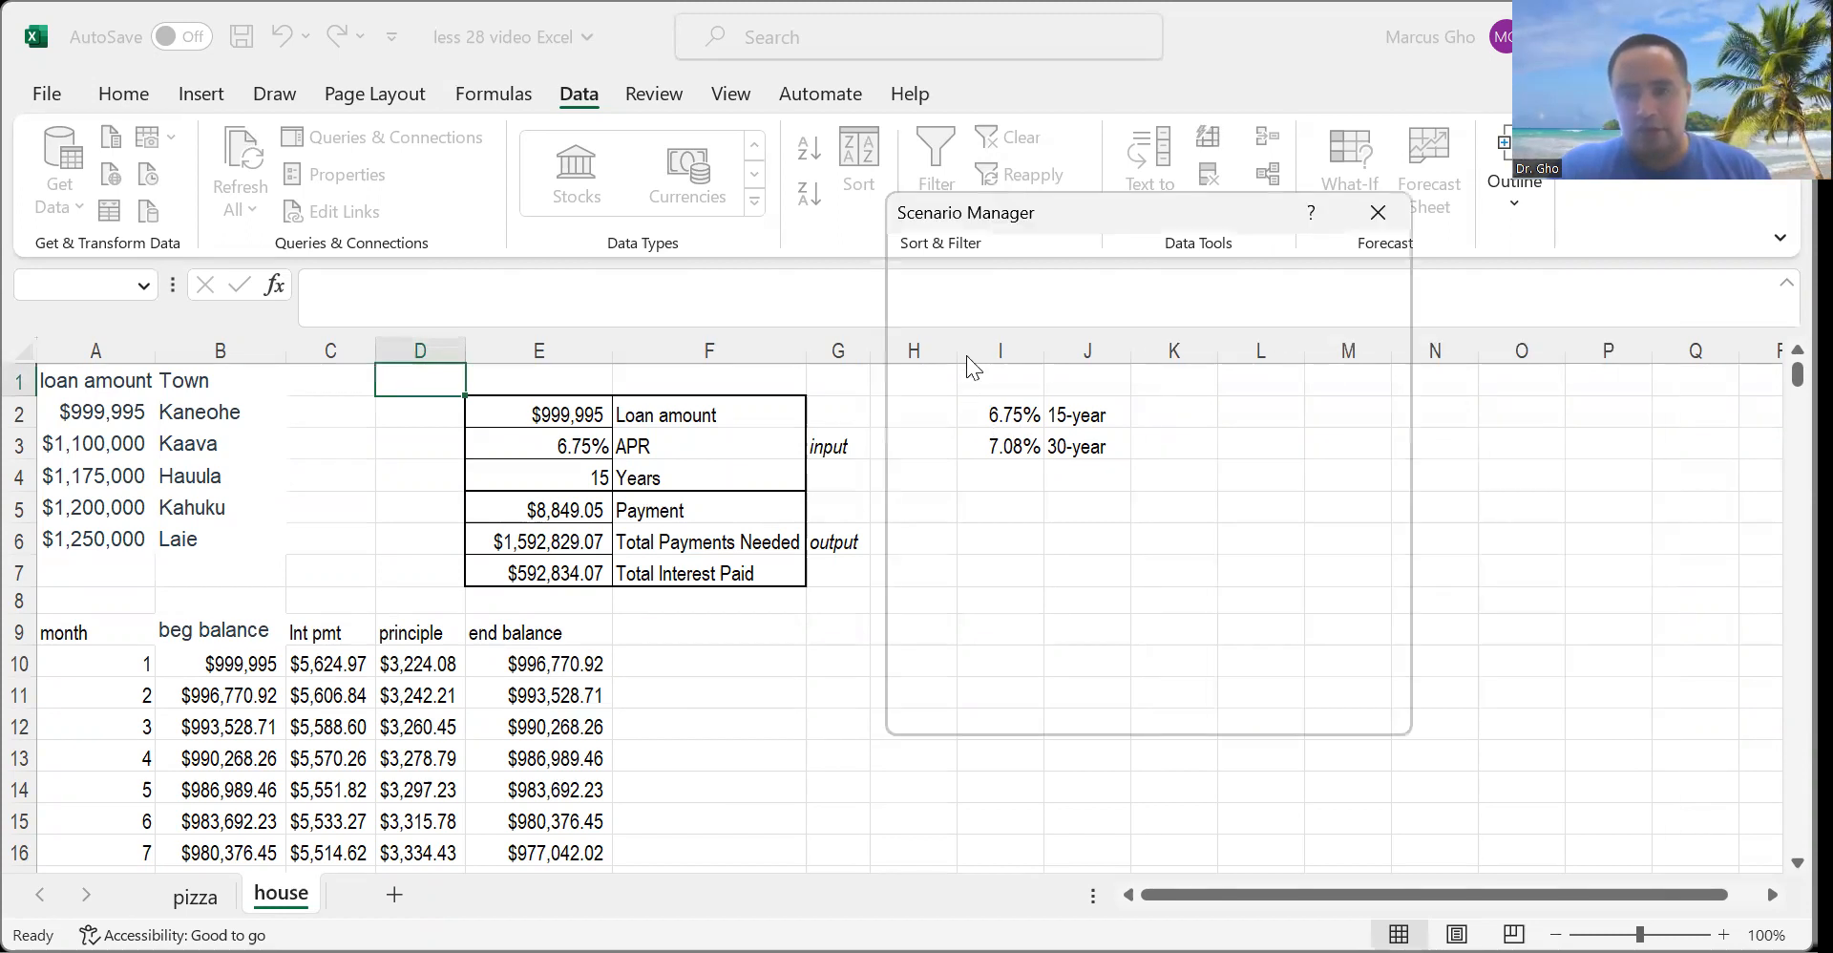
Add a scenario named Laie15 with E2:E4 as its changing cells, and accept that formulas are replaced by constants.
click(959, 423)
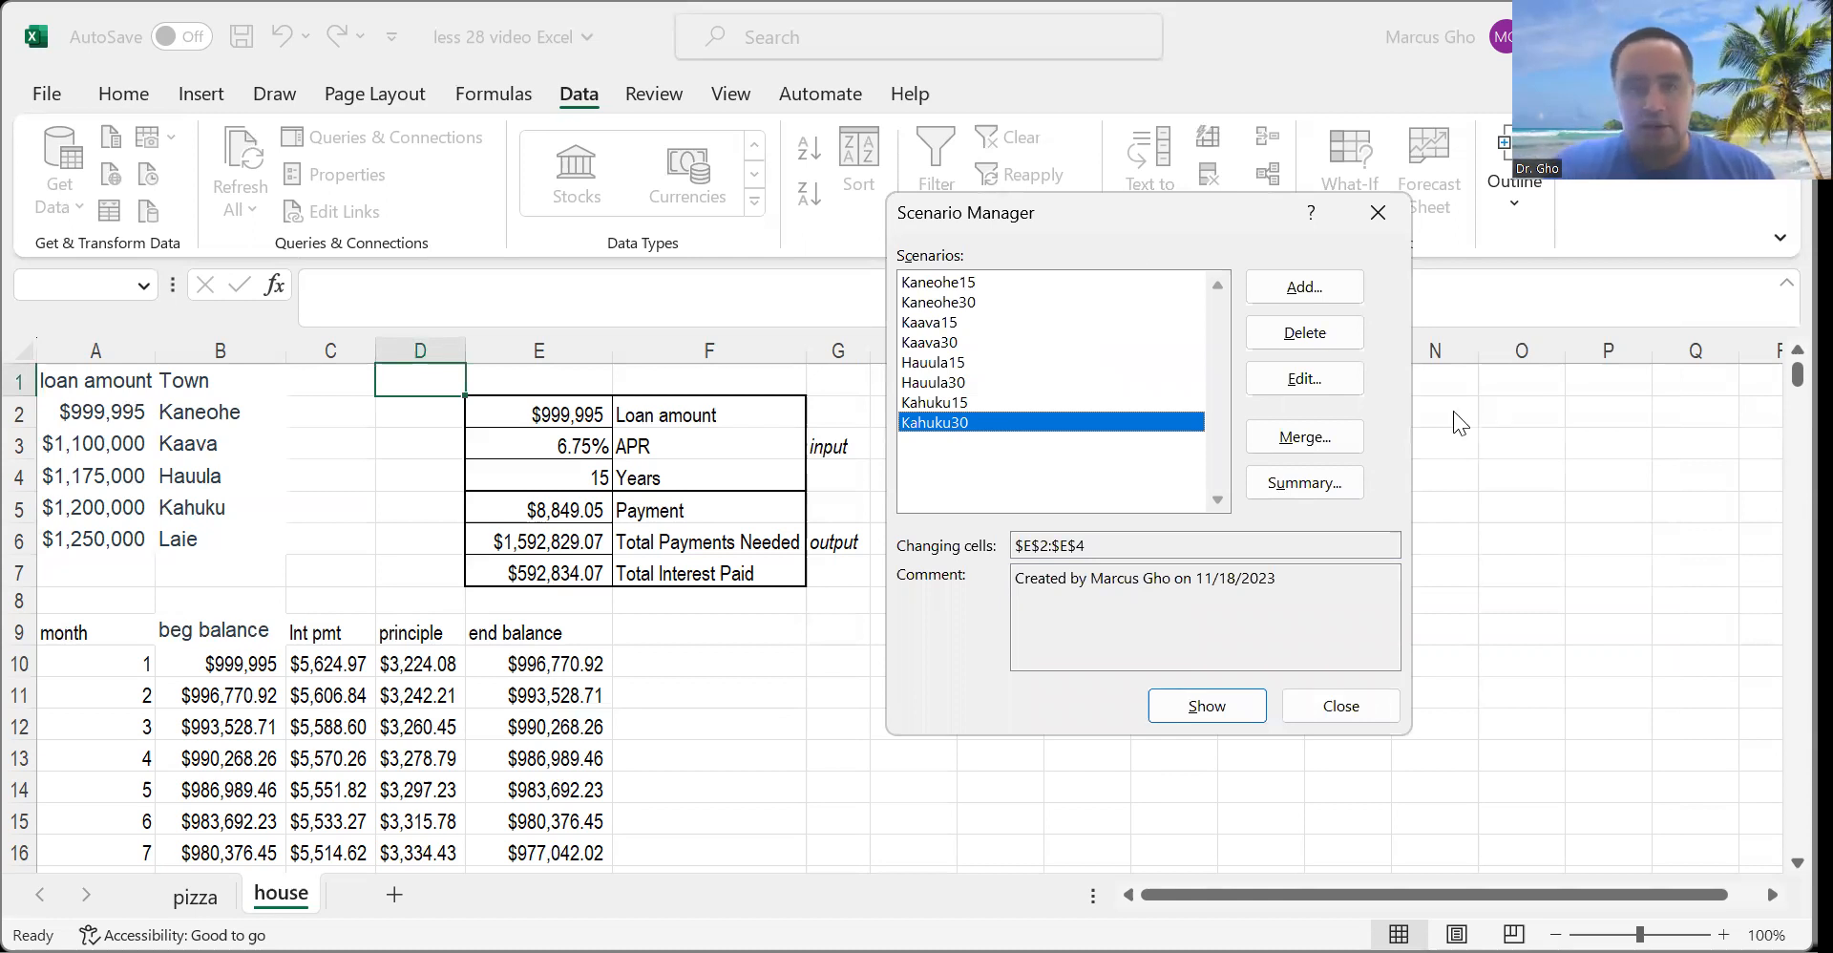
drag(1453, 411, 1409, 382)
click(1575, 456)
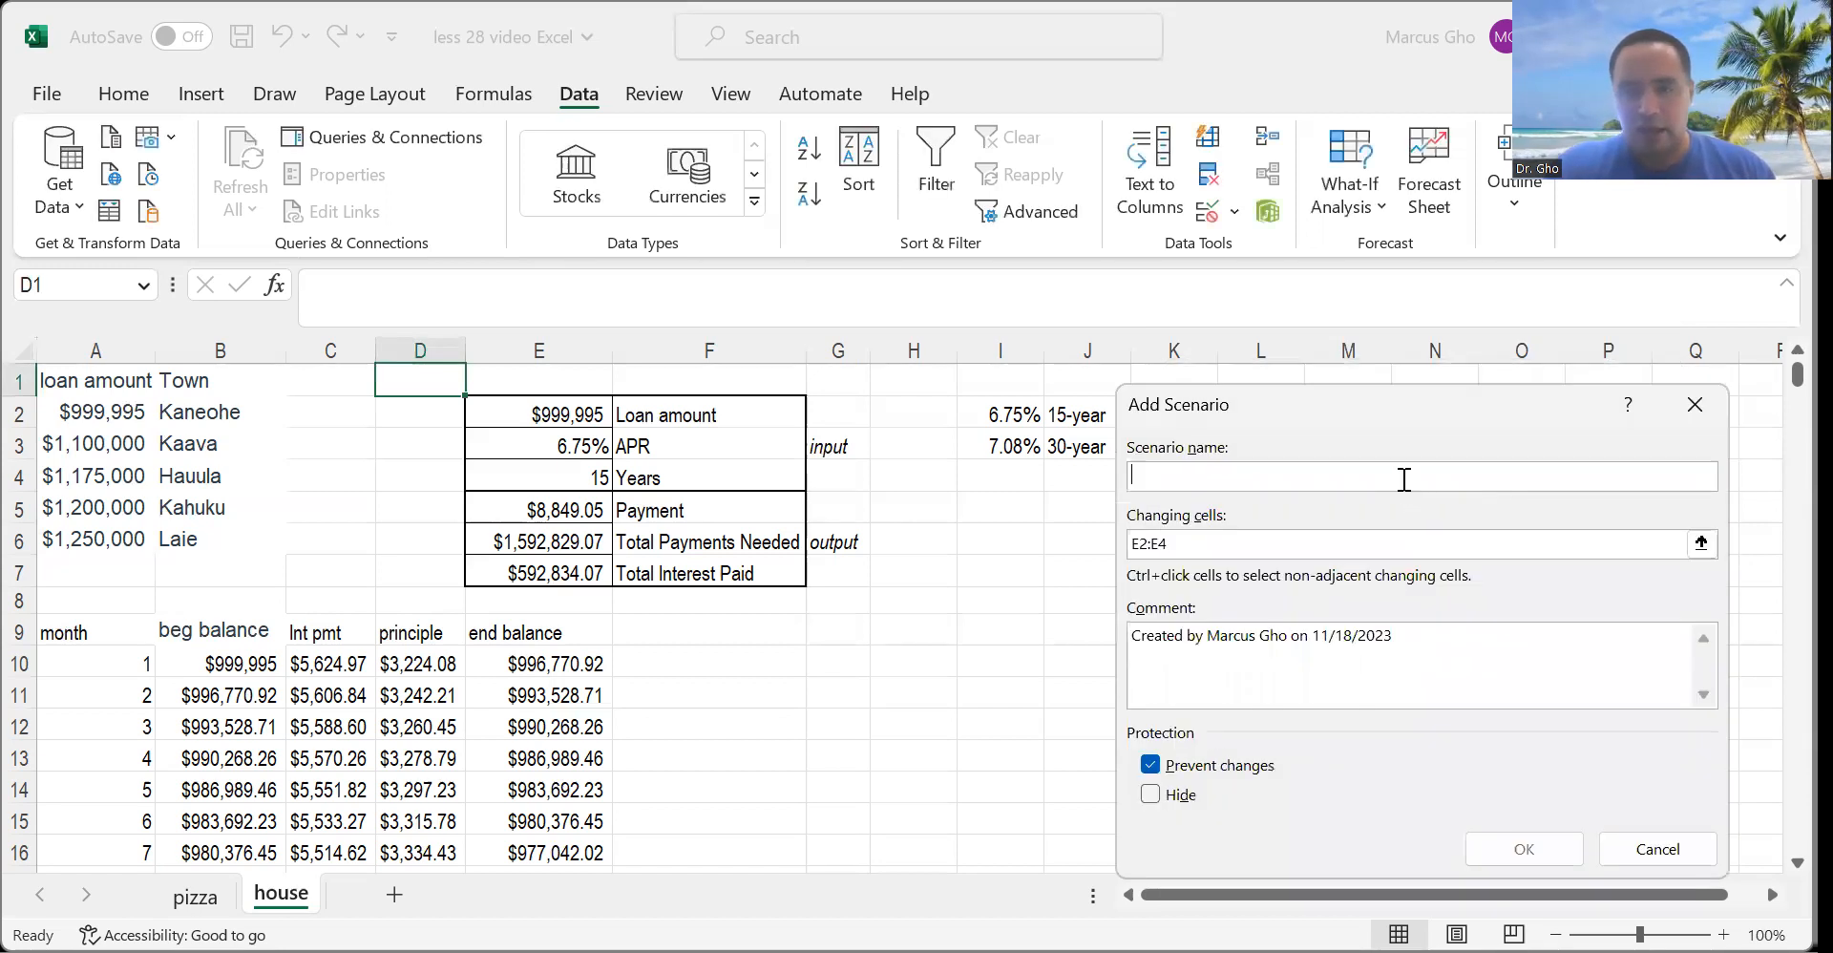
text(Laie15)
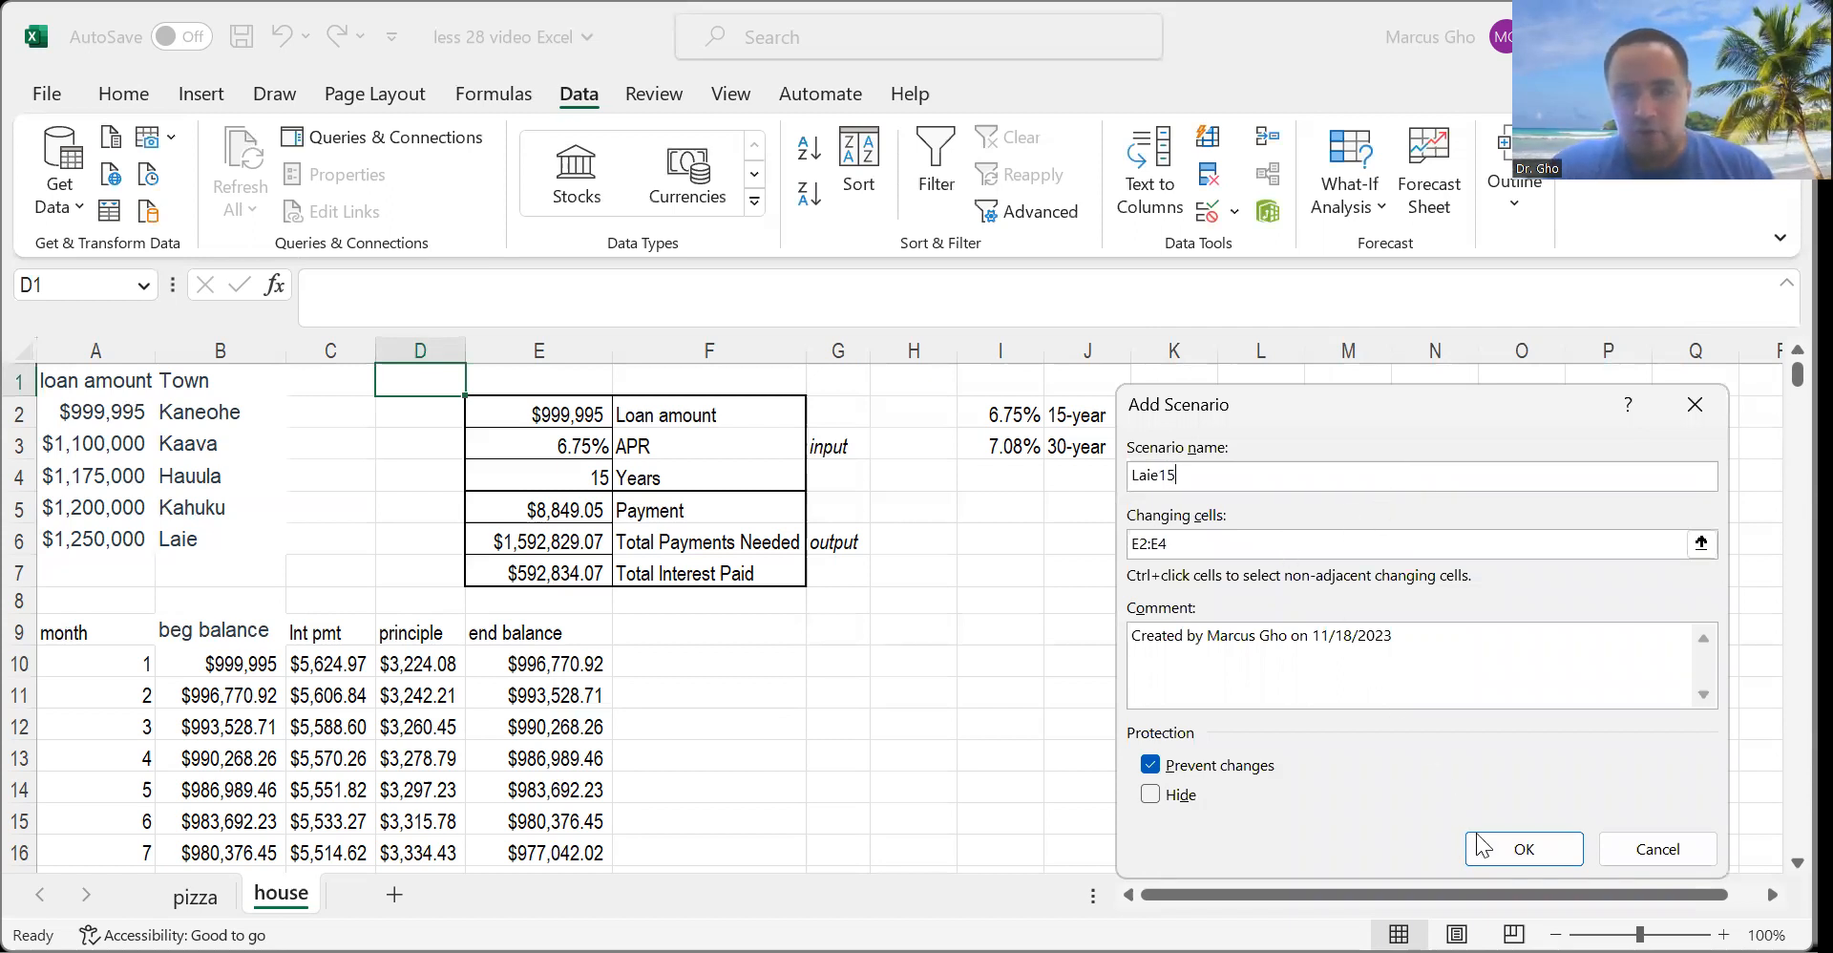
click(1522, 856)
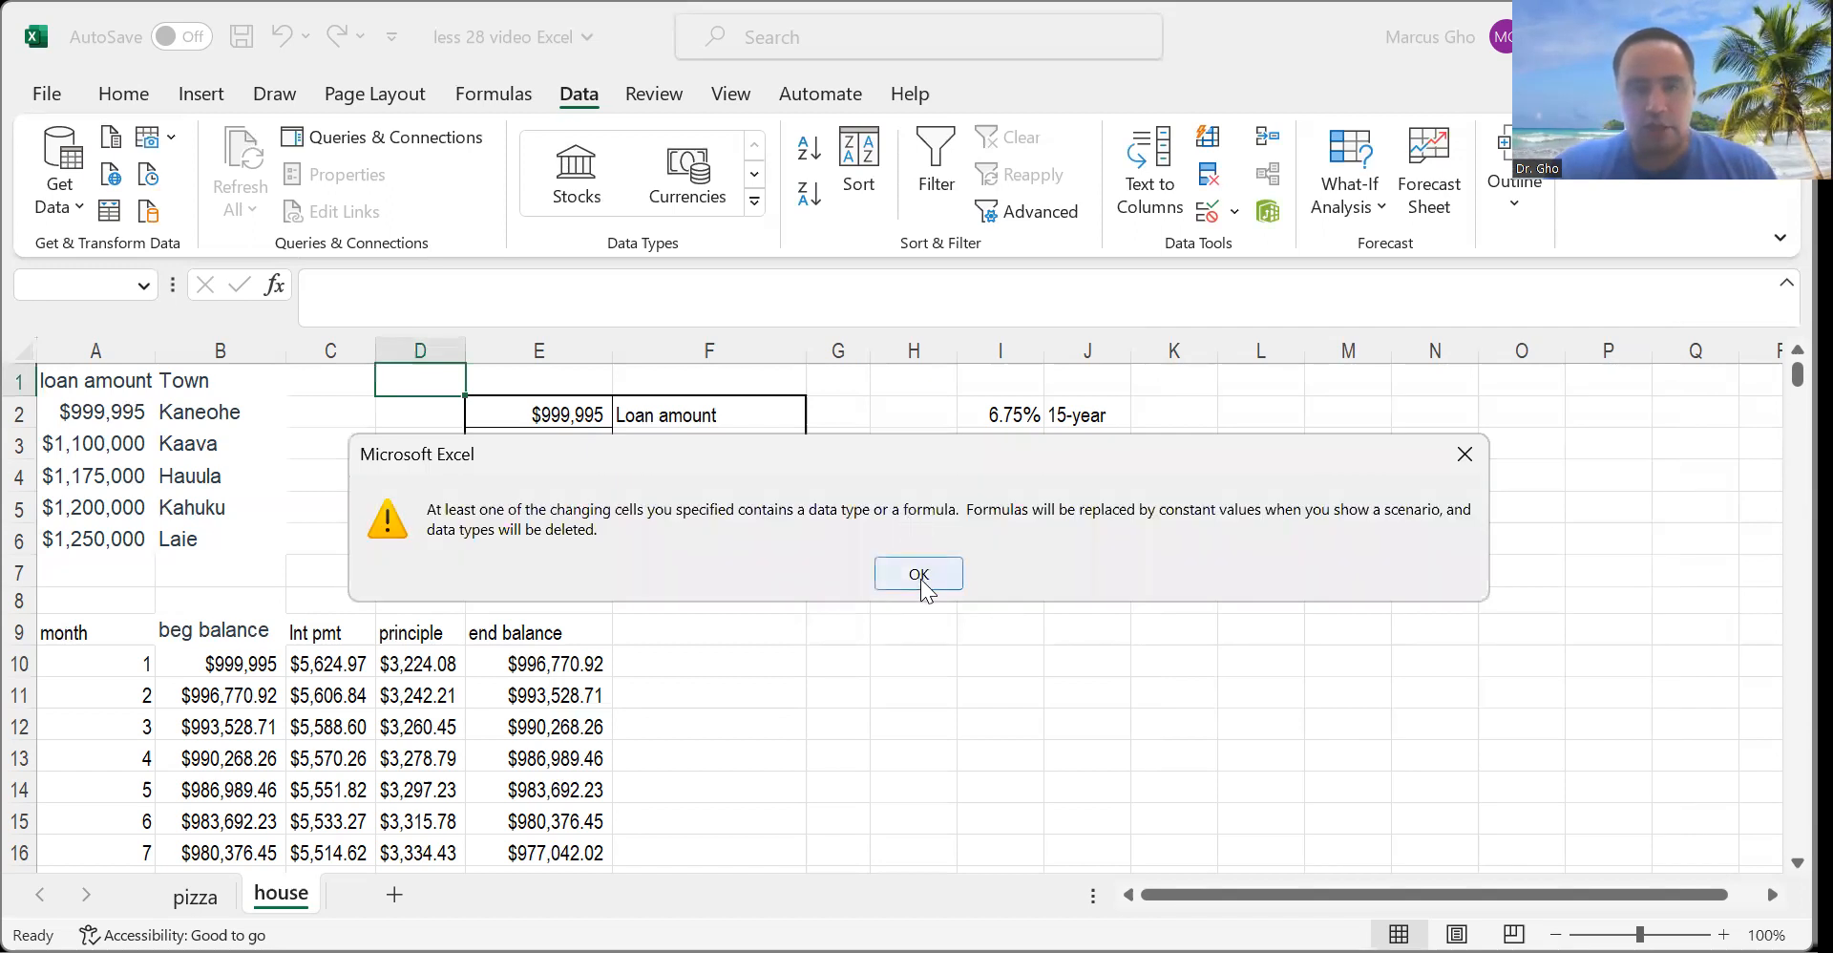
click(919, 576)
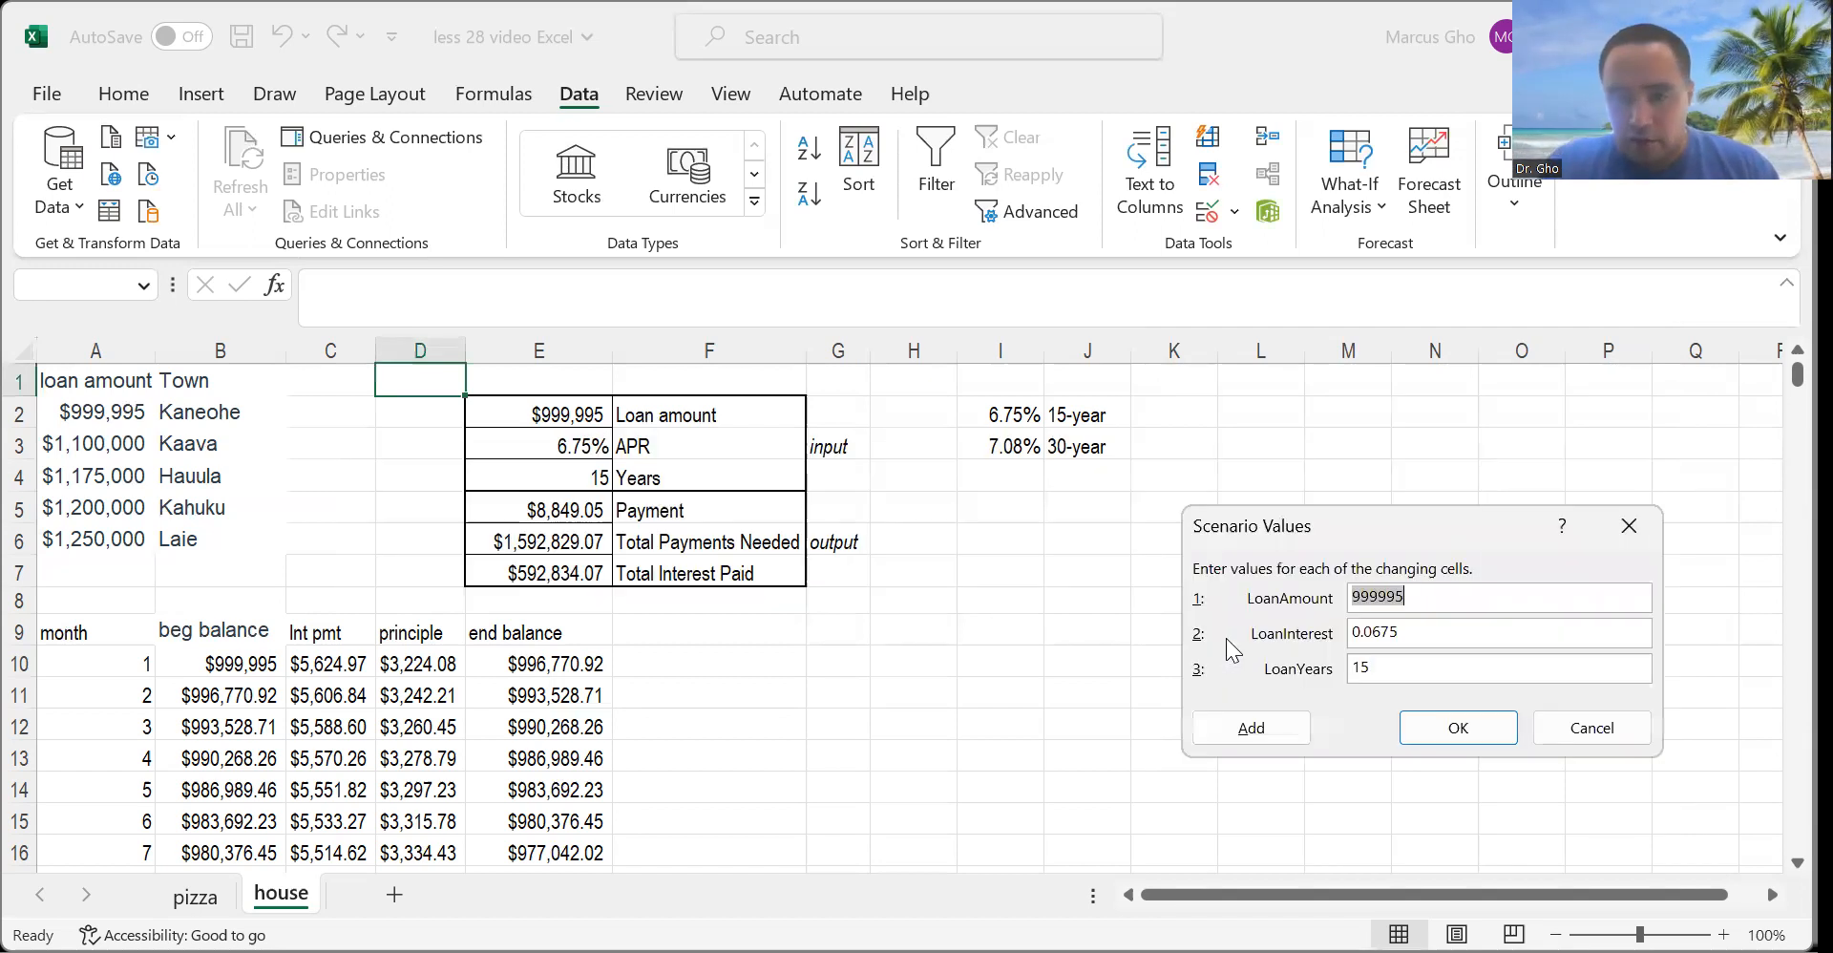
Set the Laie15 scenario's loan amount to 1250000 and accept 0.0675 interest and 15 years.
text(125)
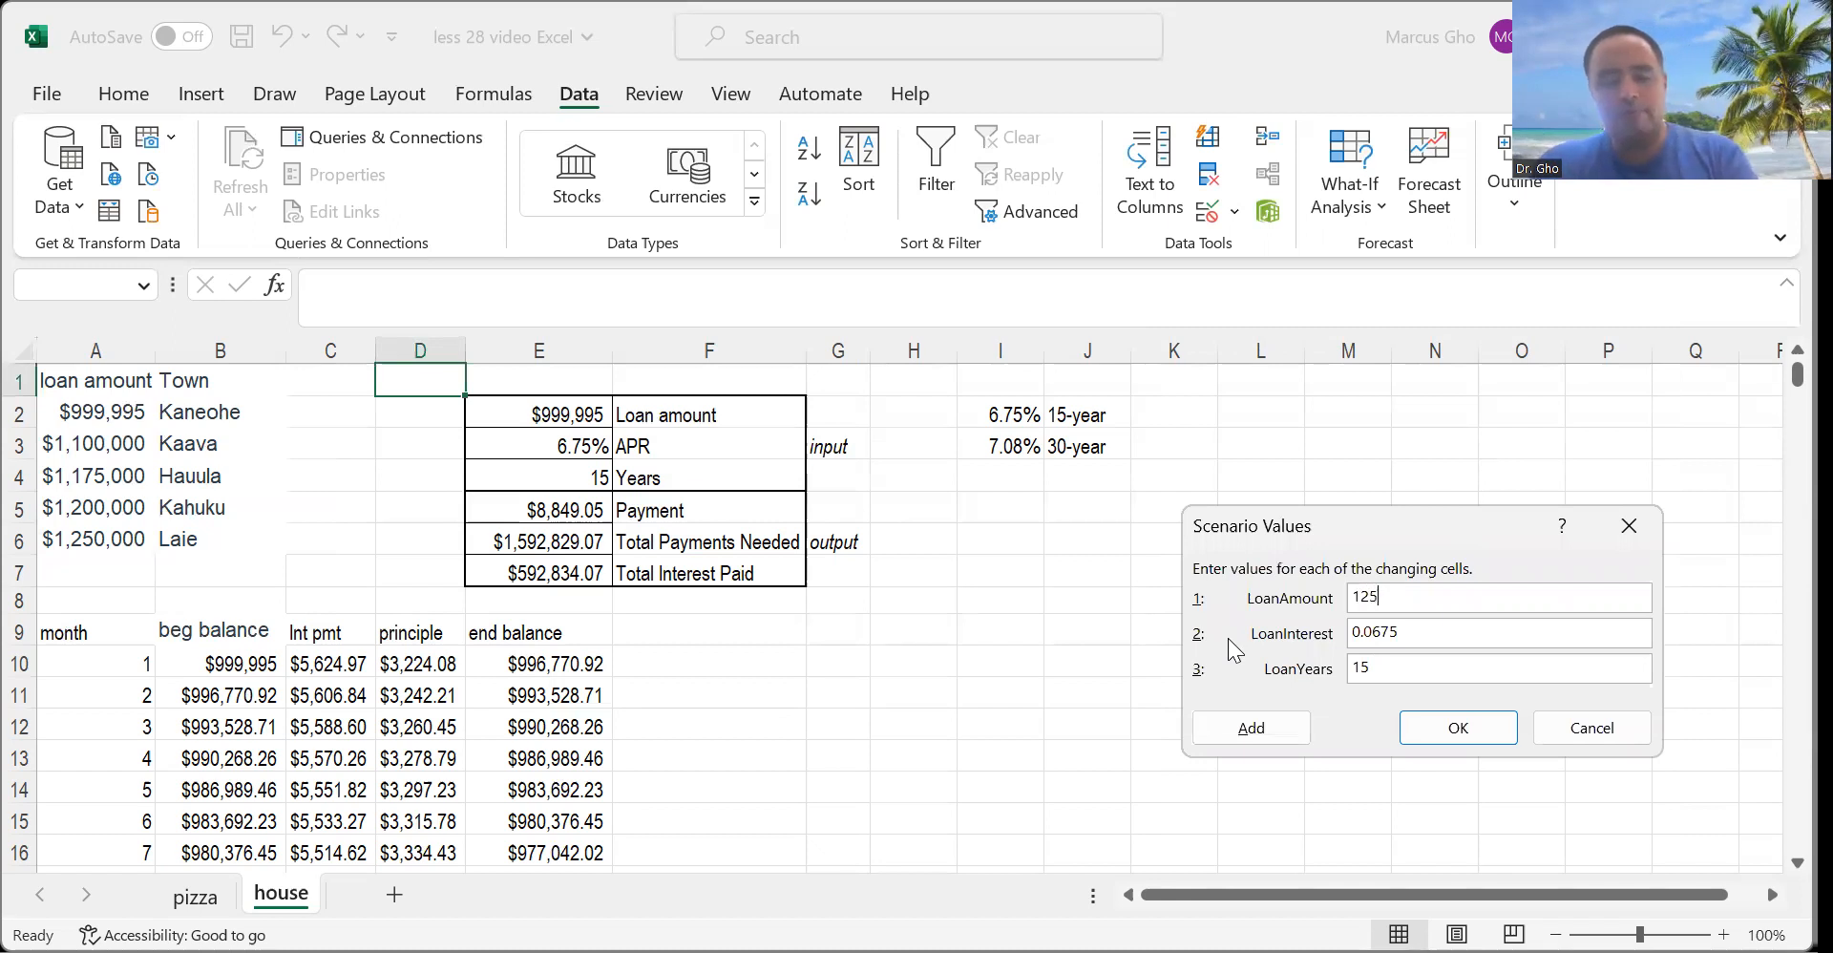
text(0000)
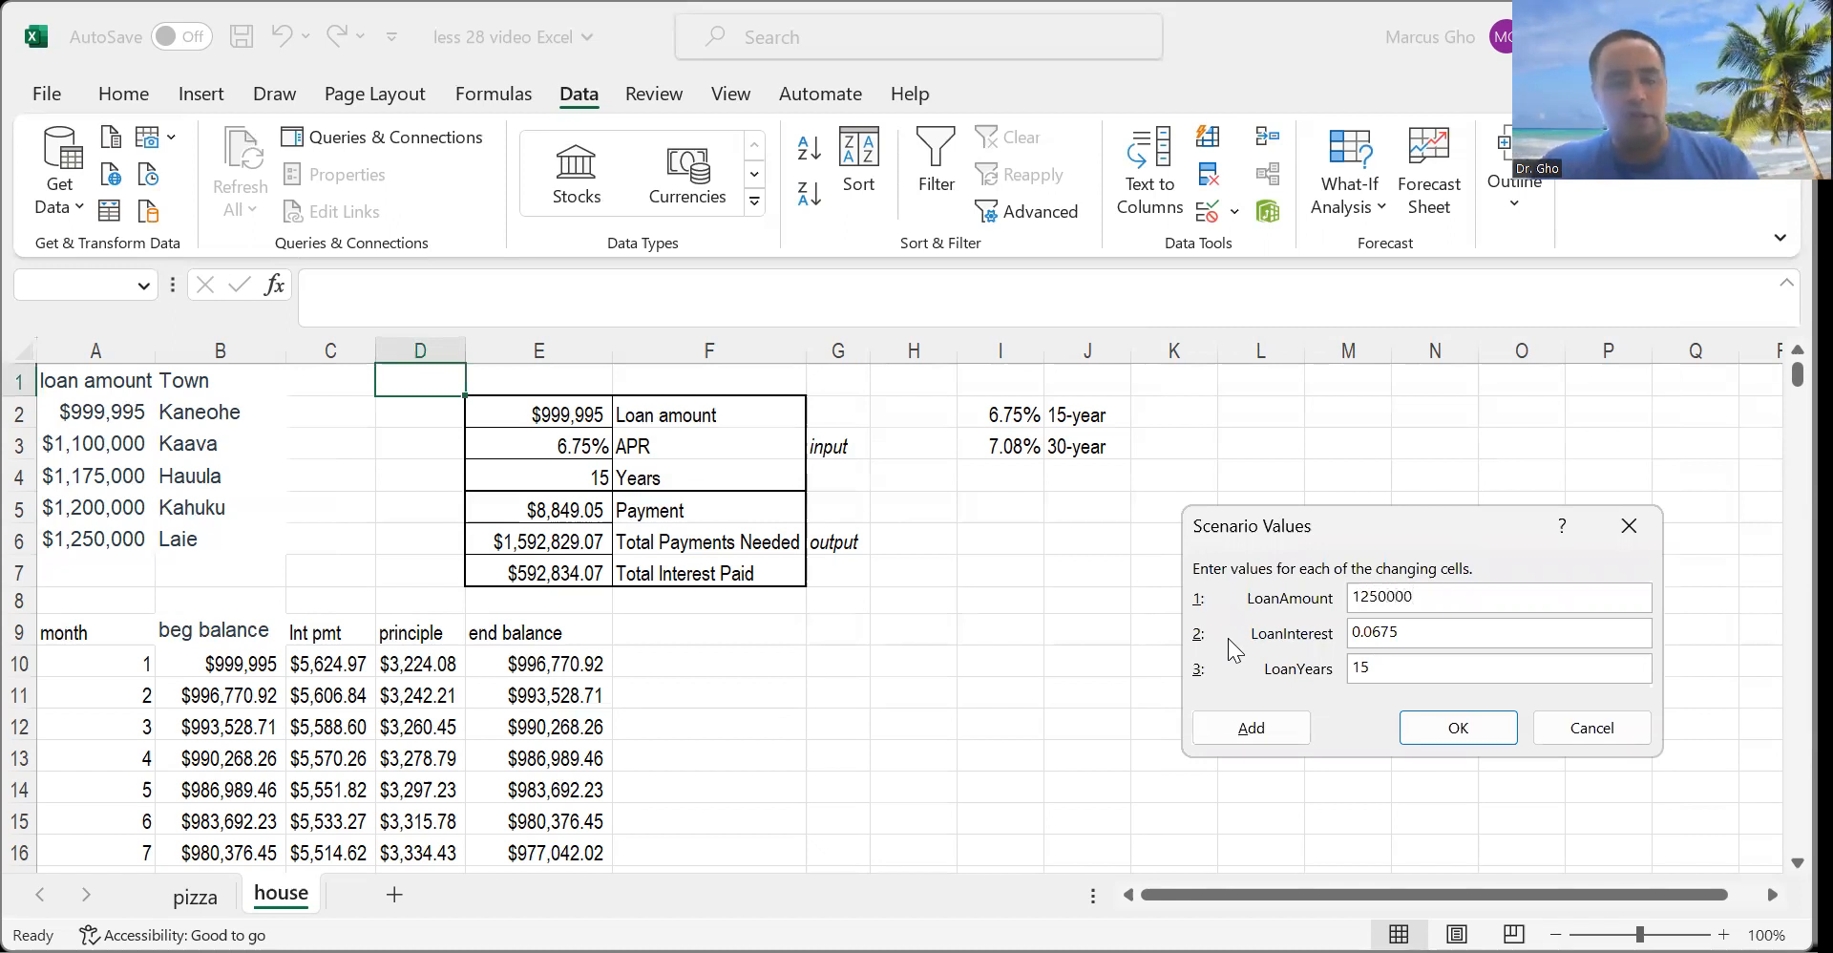
key(Tab)
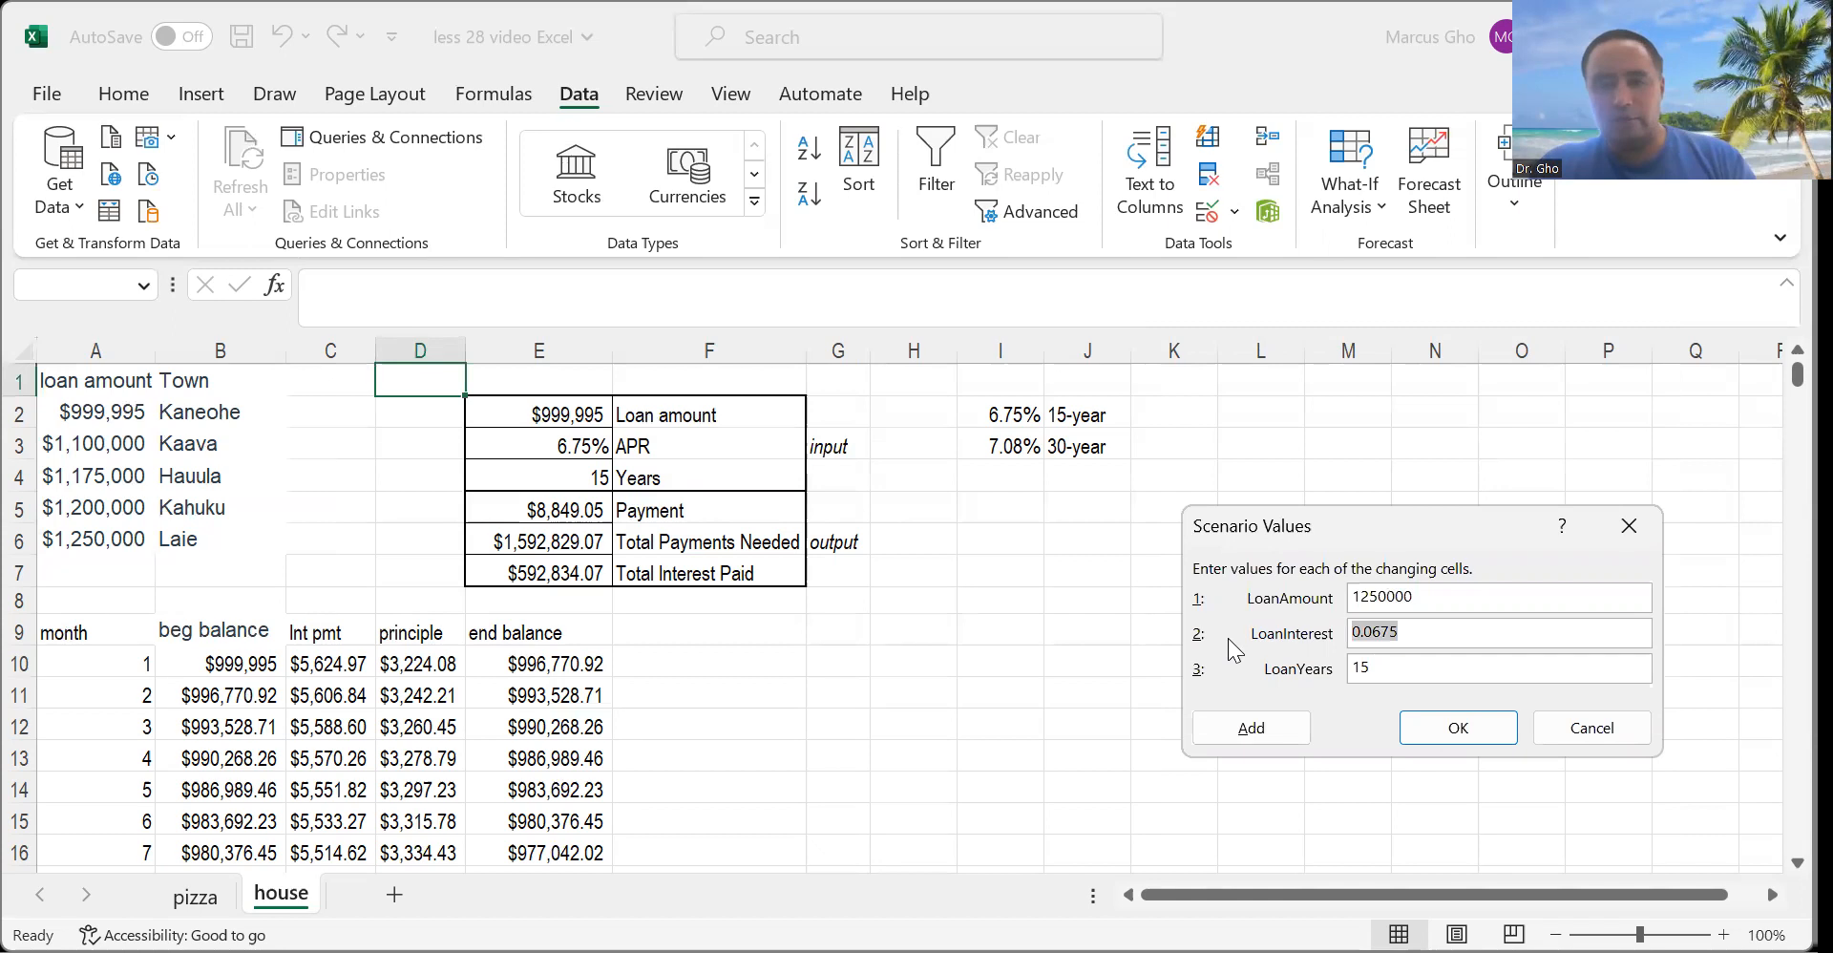
key(Tab)
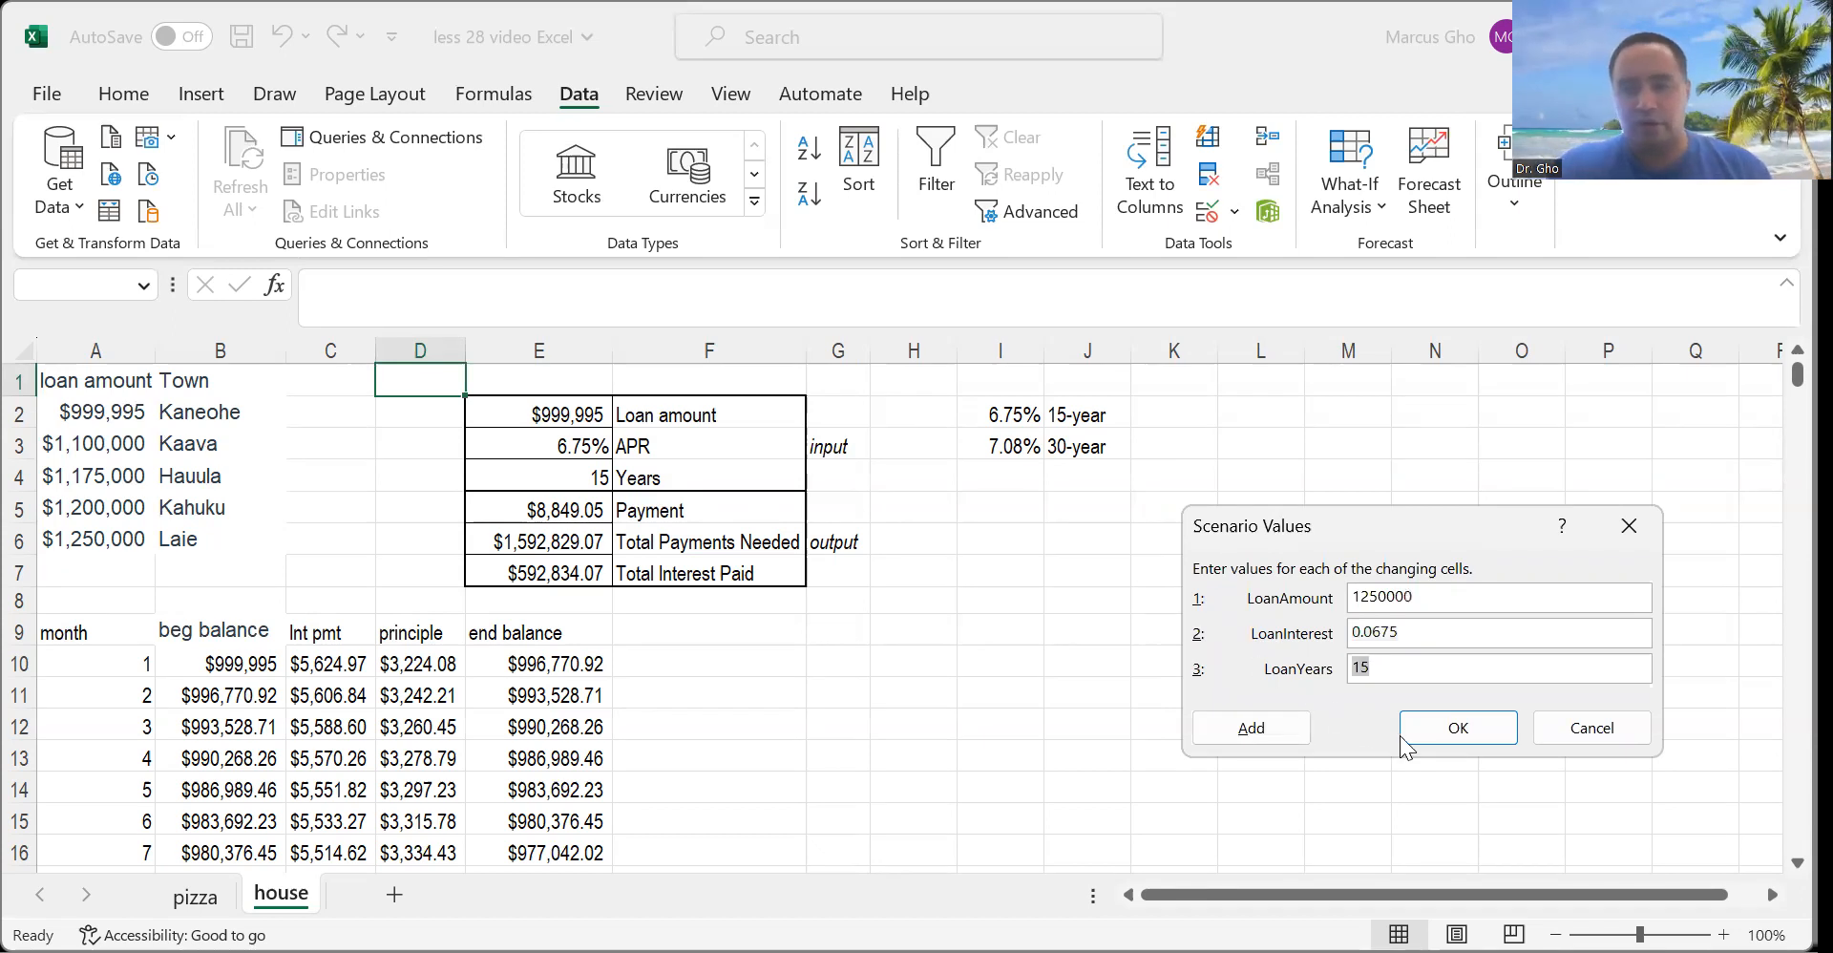
click(1458, 731)
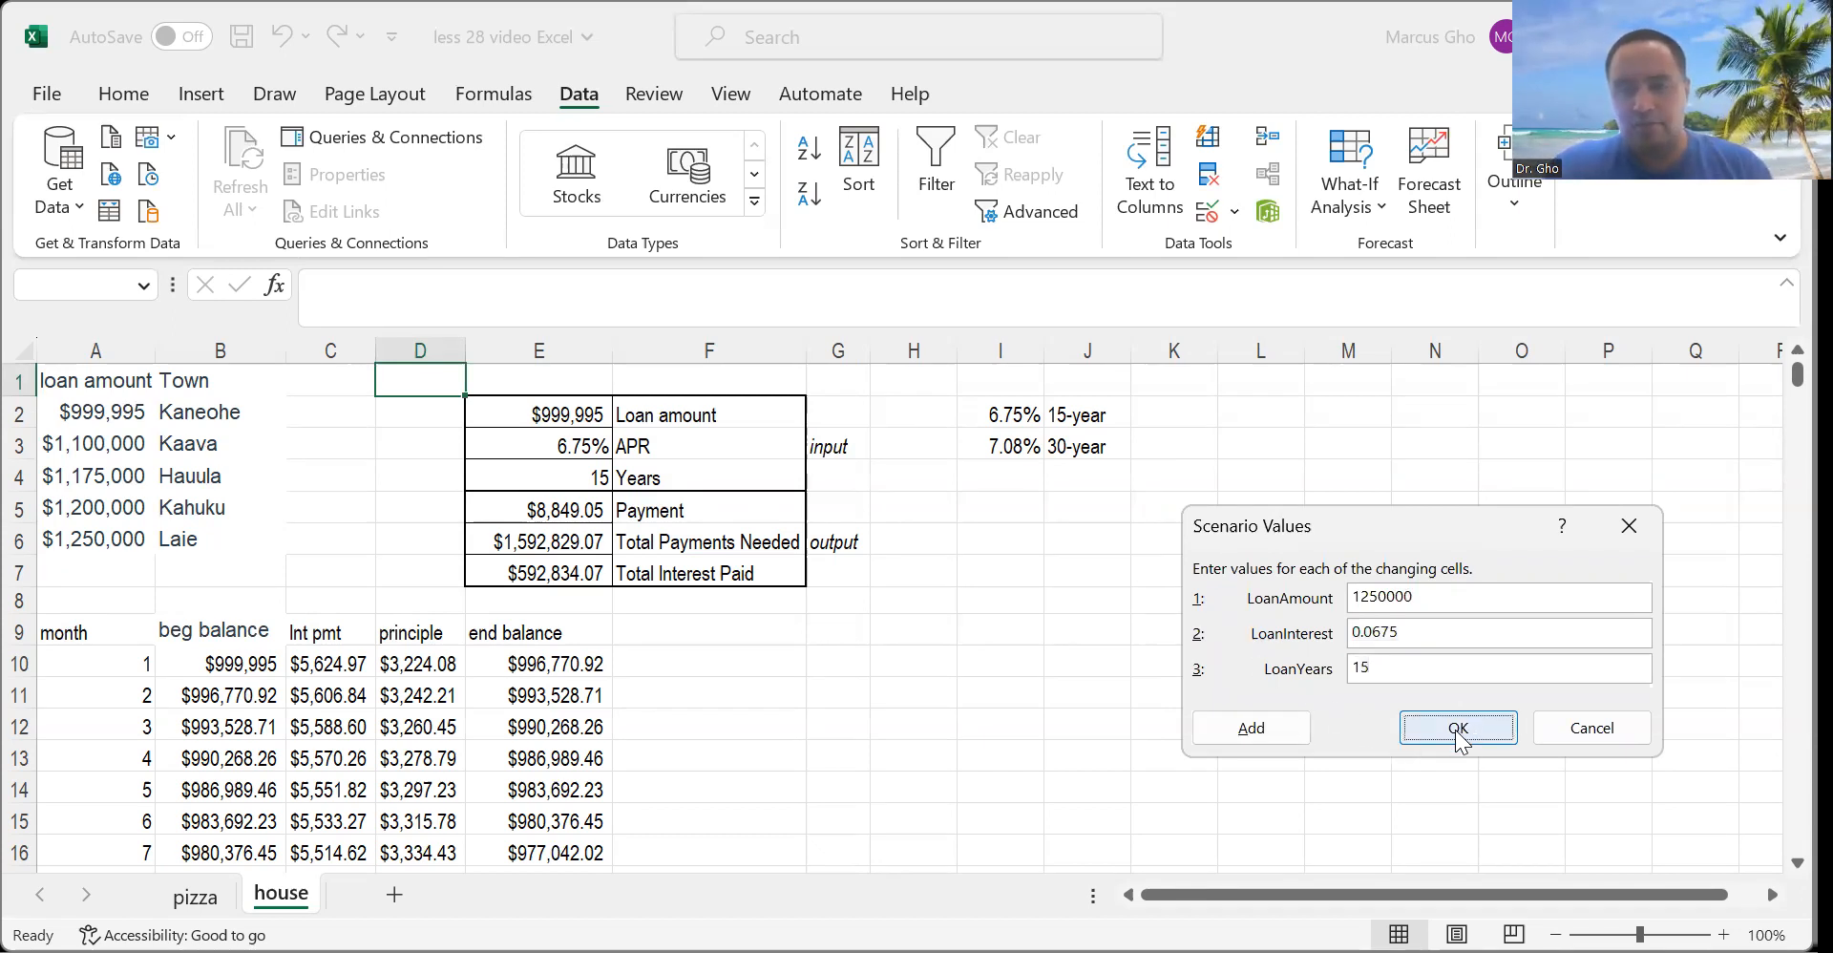
Add a scenario named Laie30 with E2:E4 as its changing cells, and accept that formulas are replaced by constants.
click(1232, 531)
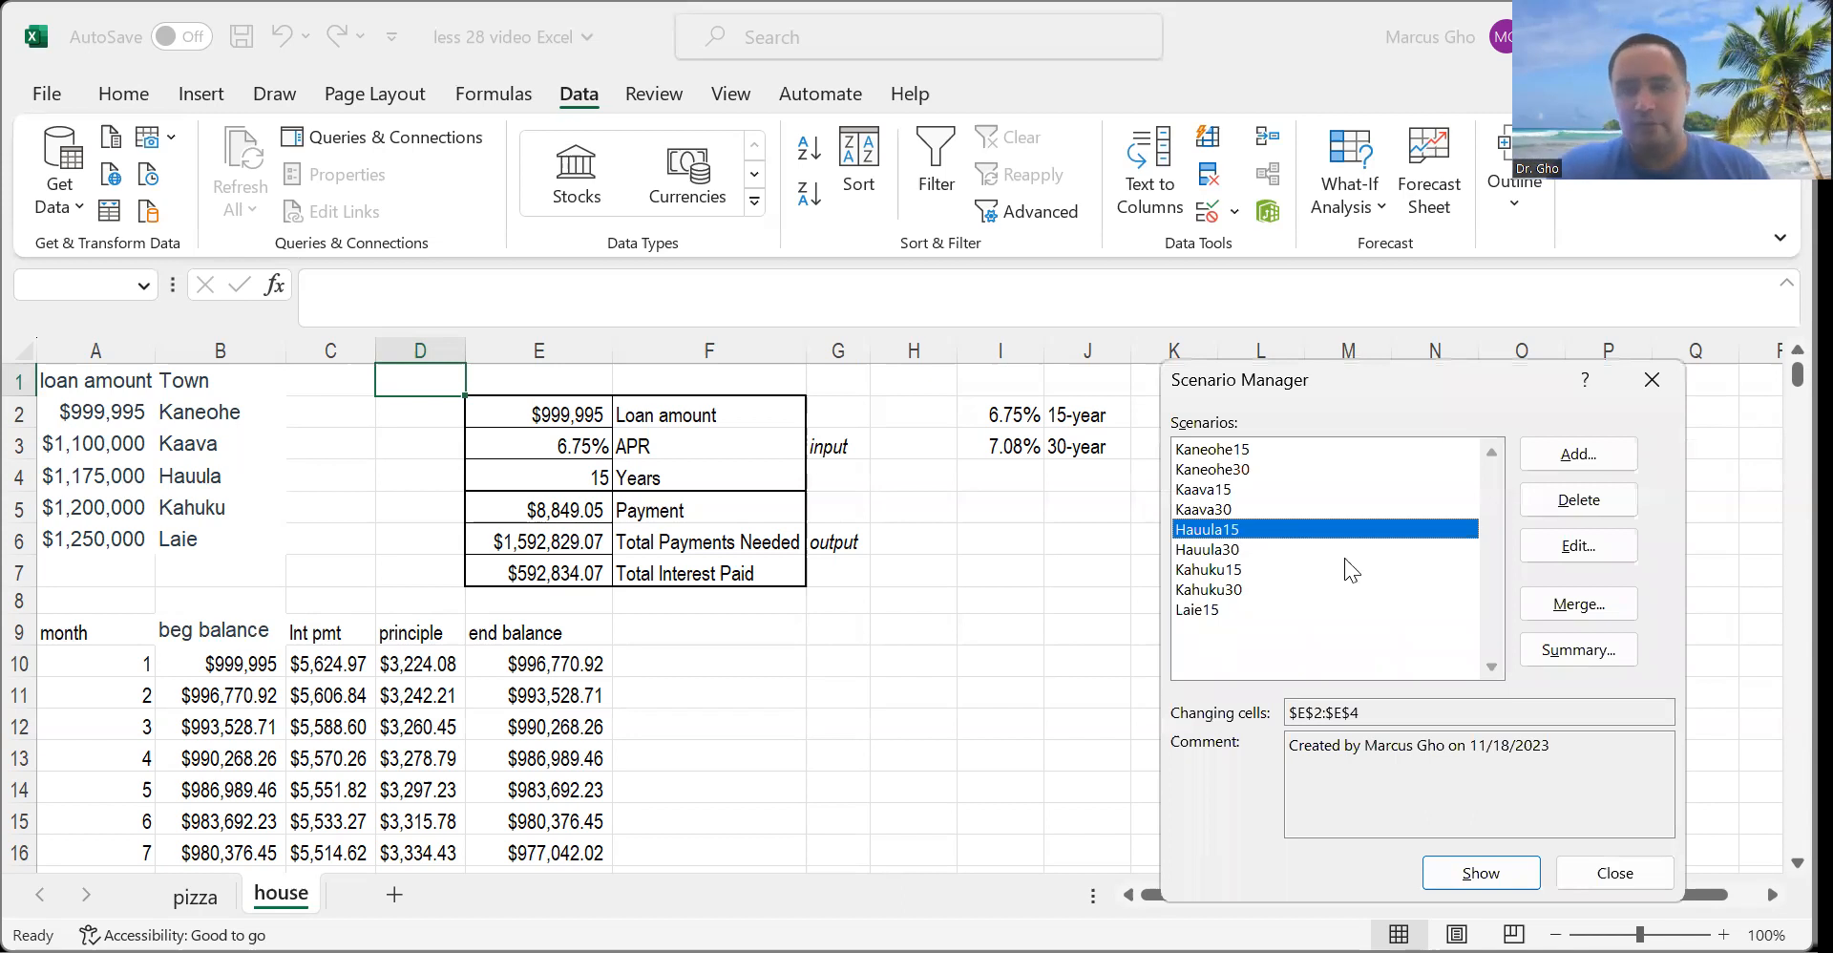
click(1563, 453)
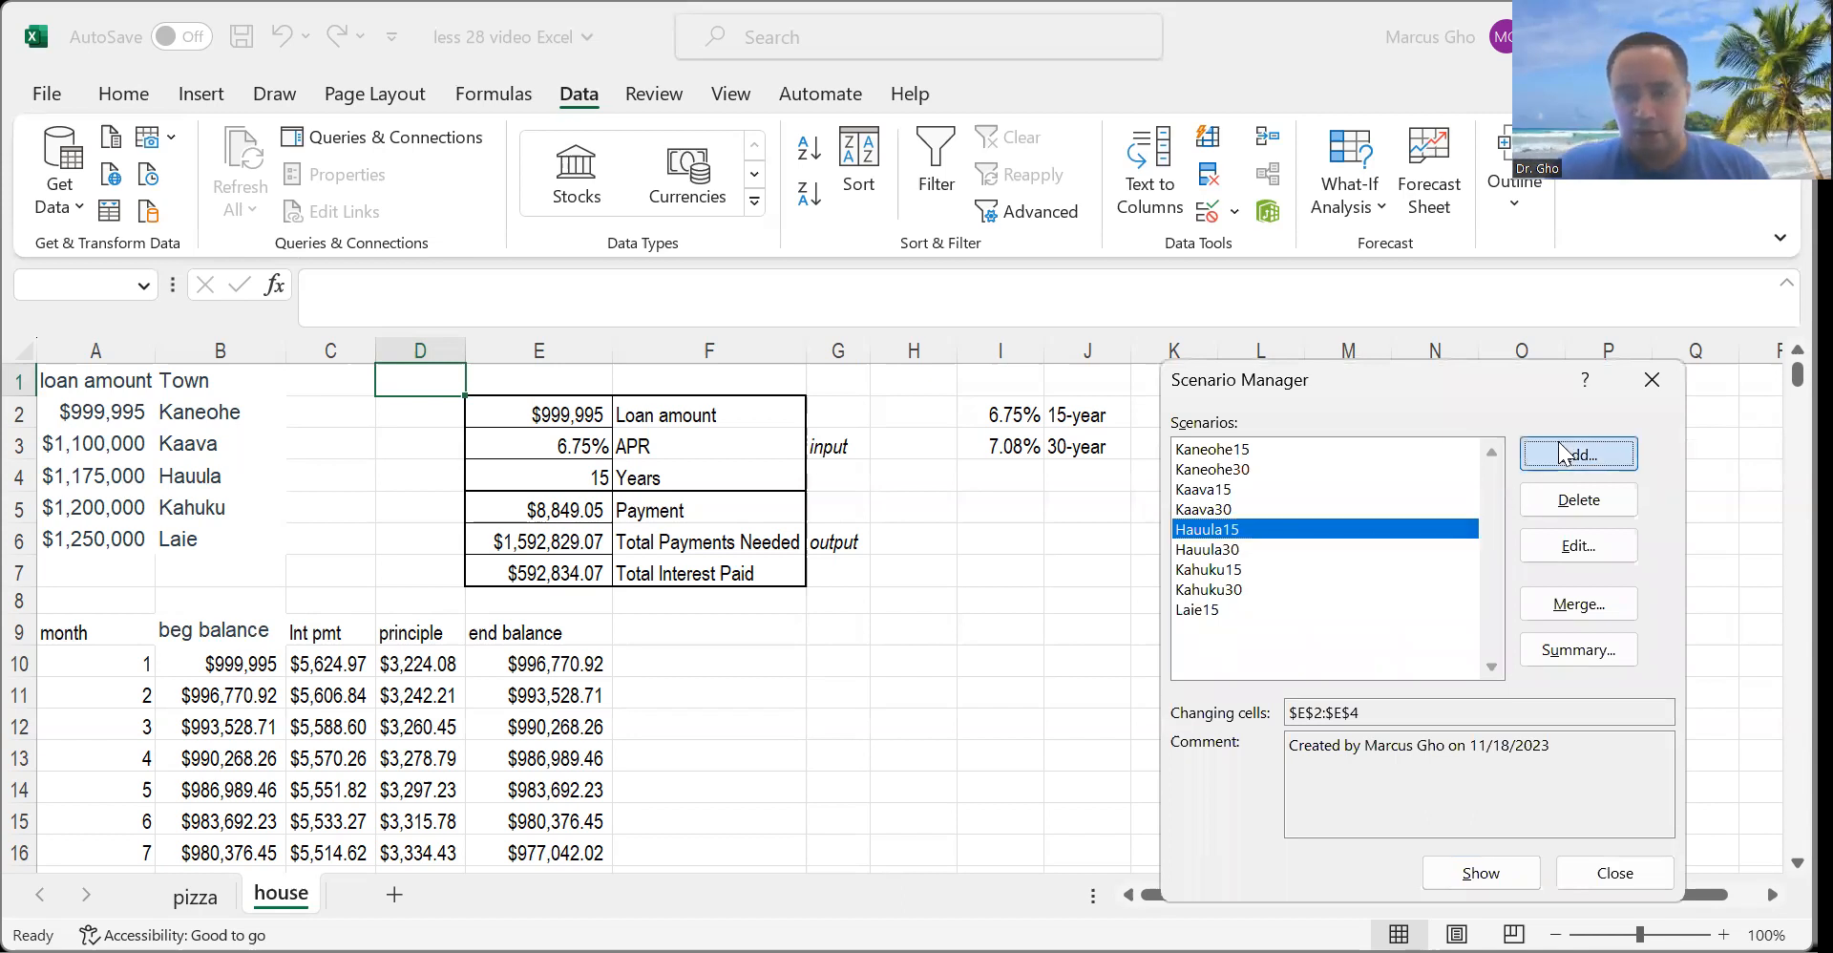
text(Laie)
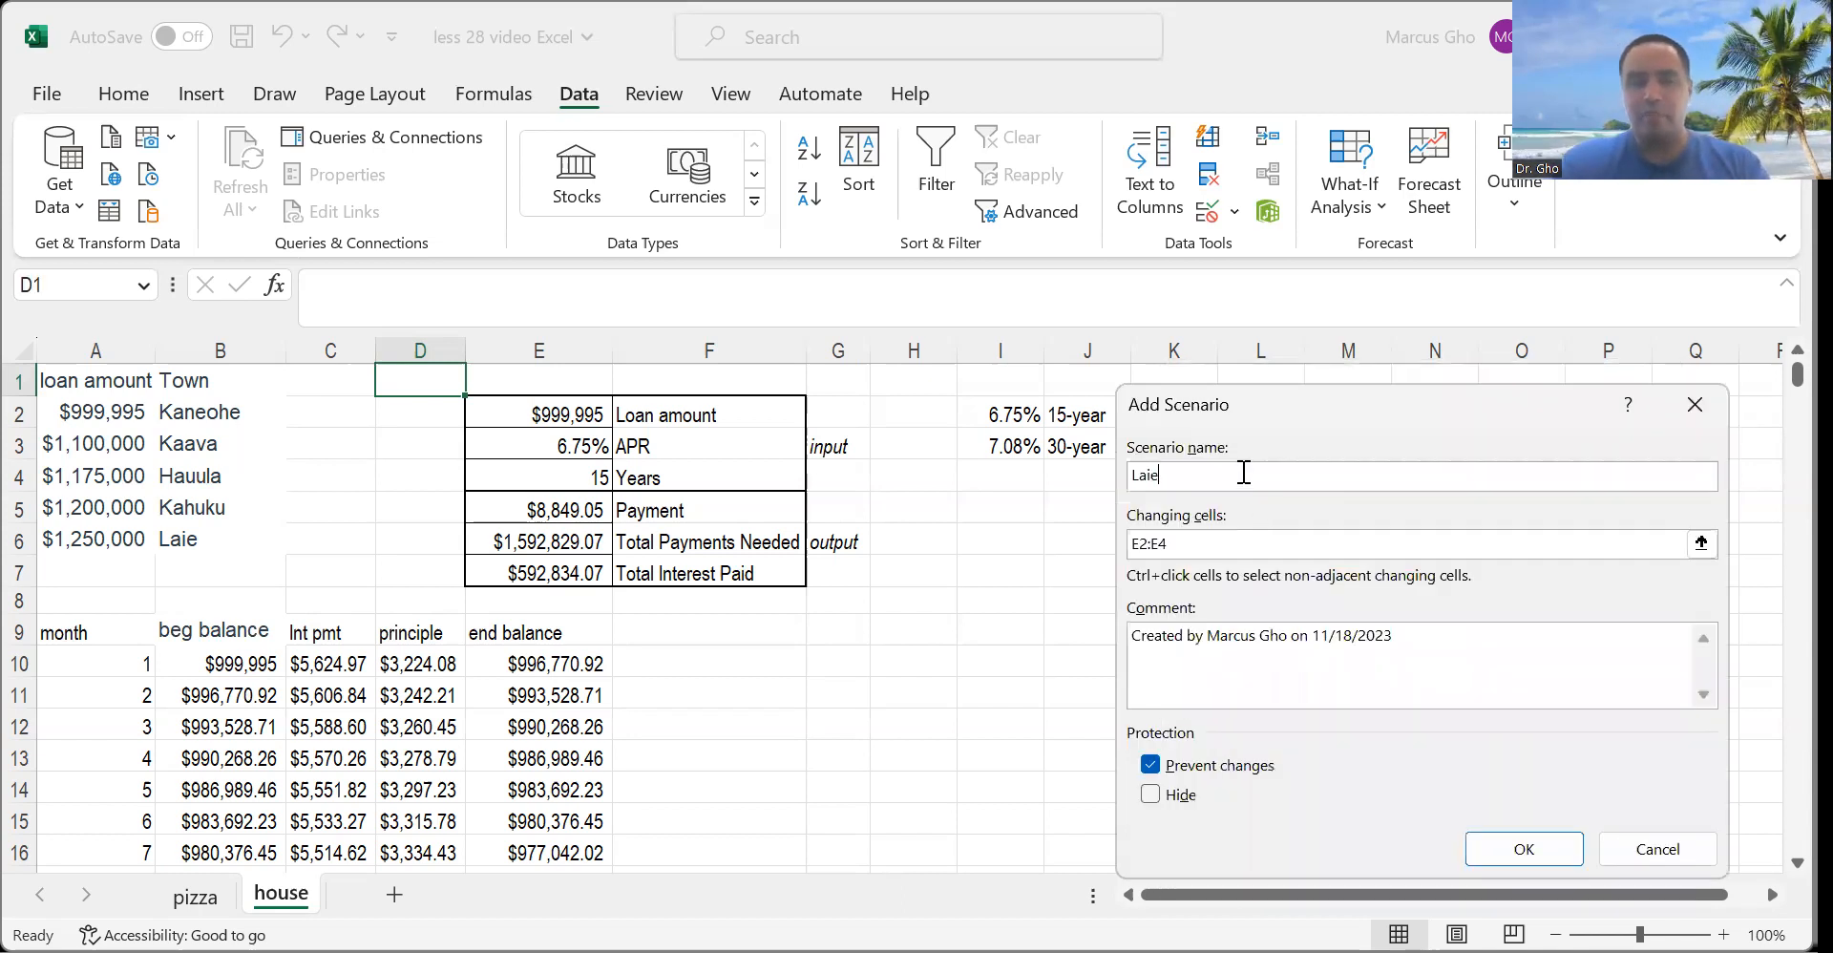
text(30)
click(1231, 541)
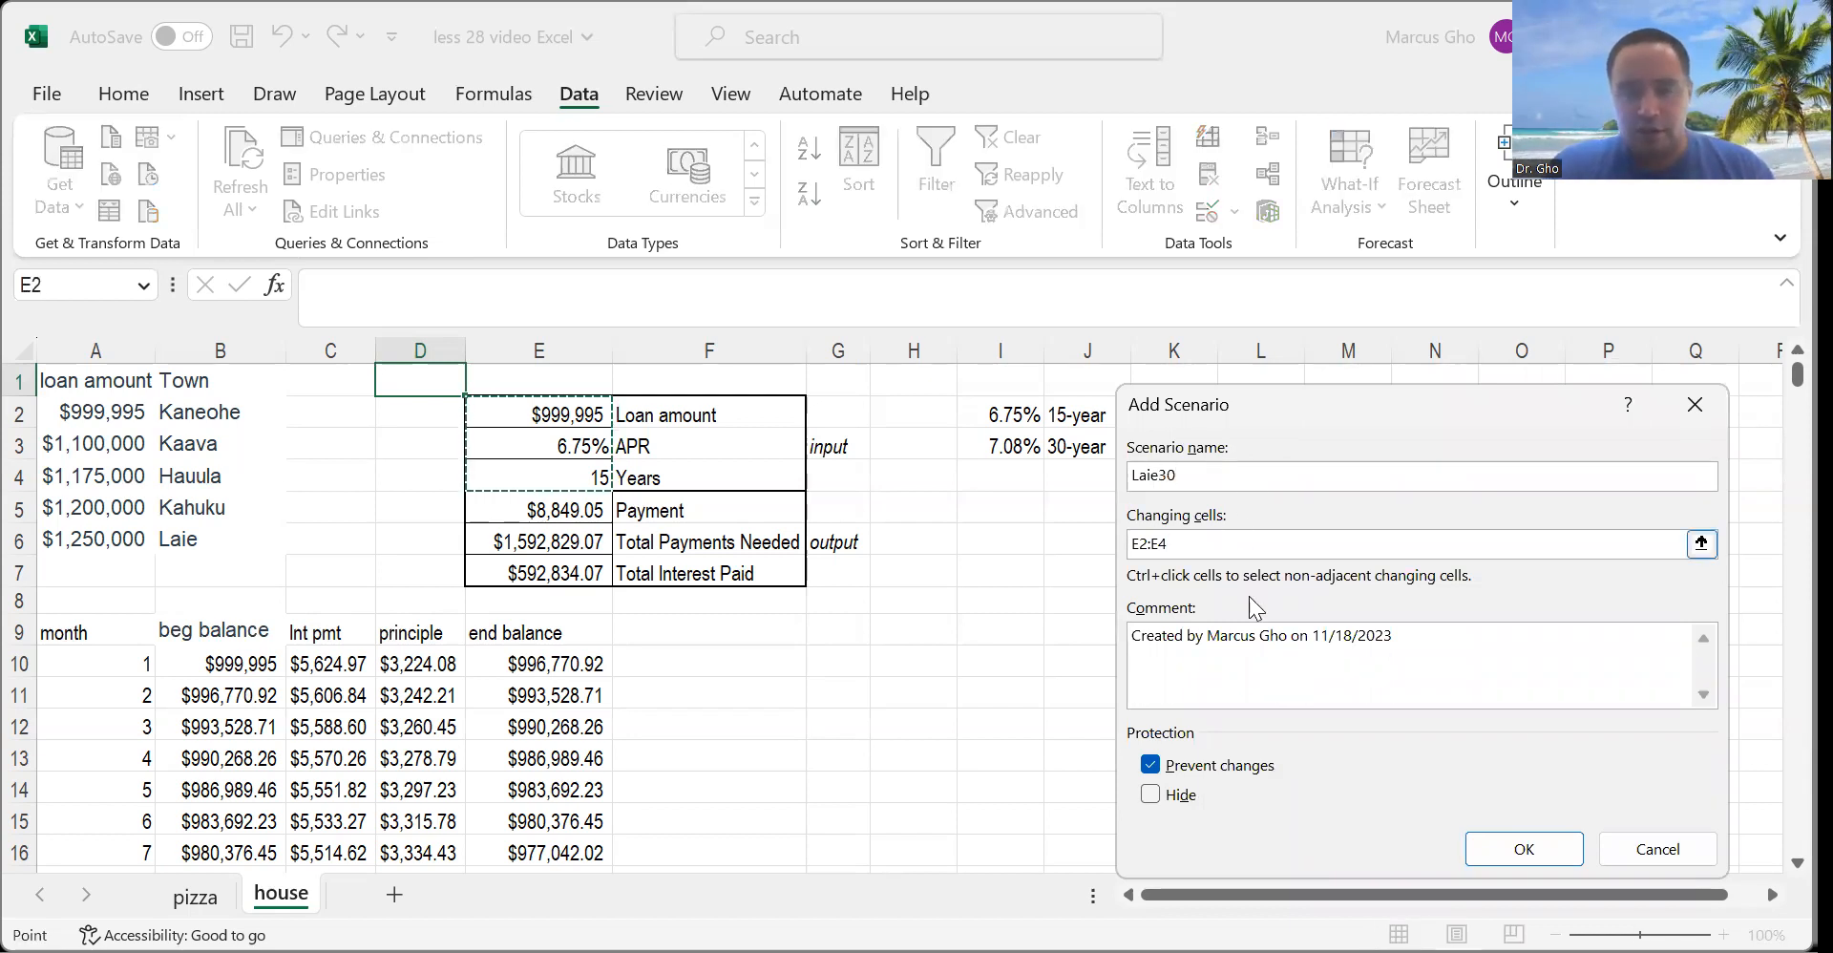
click(1527, 848)
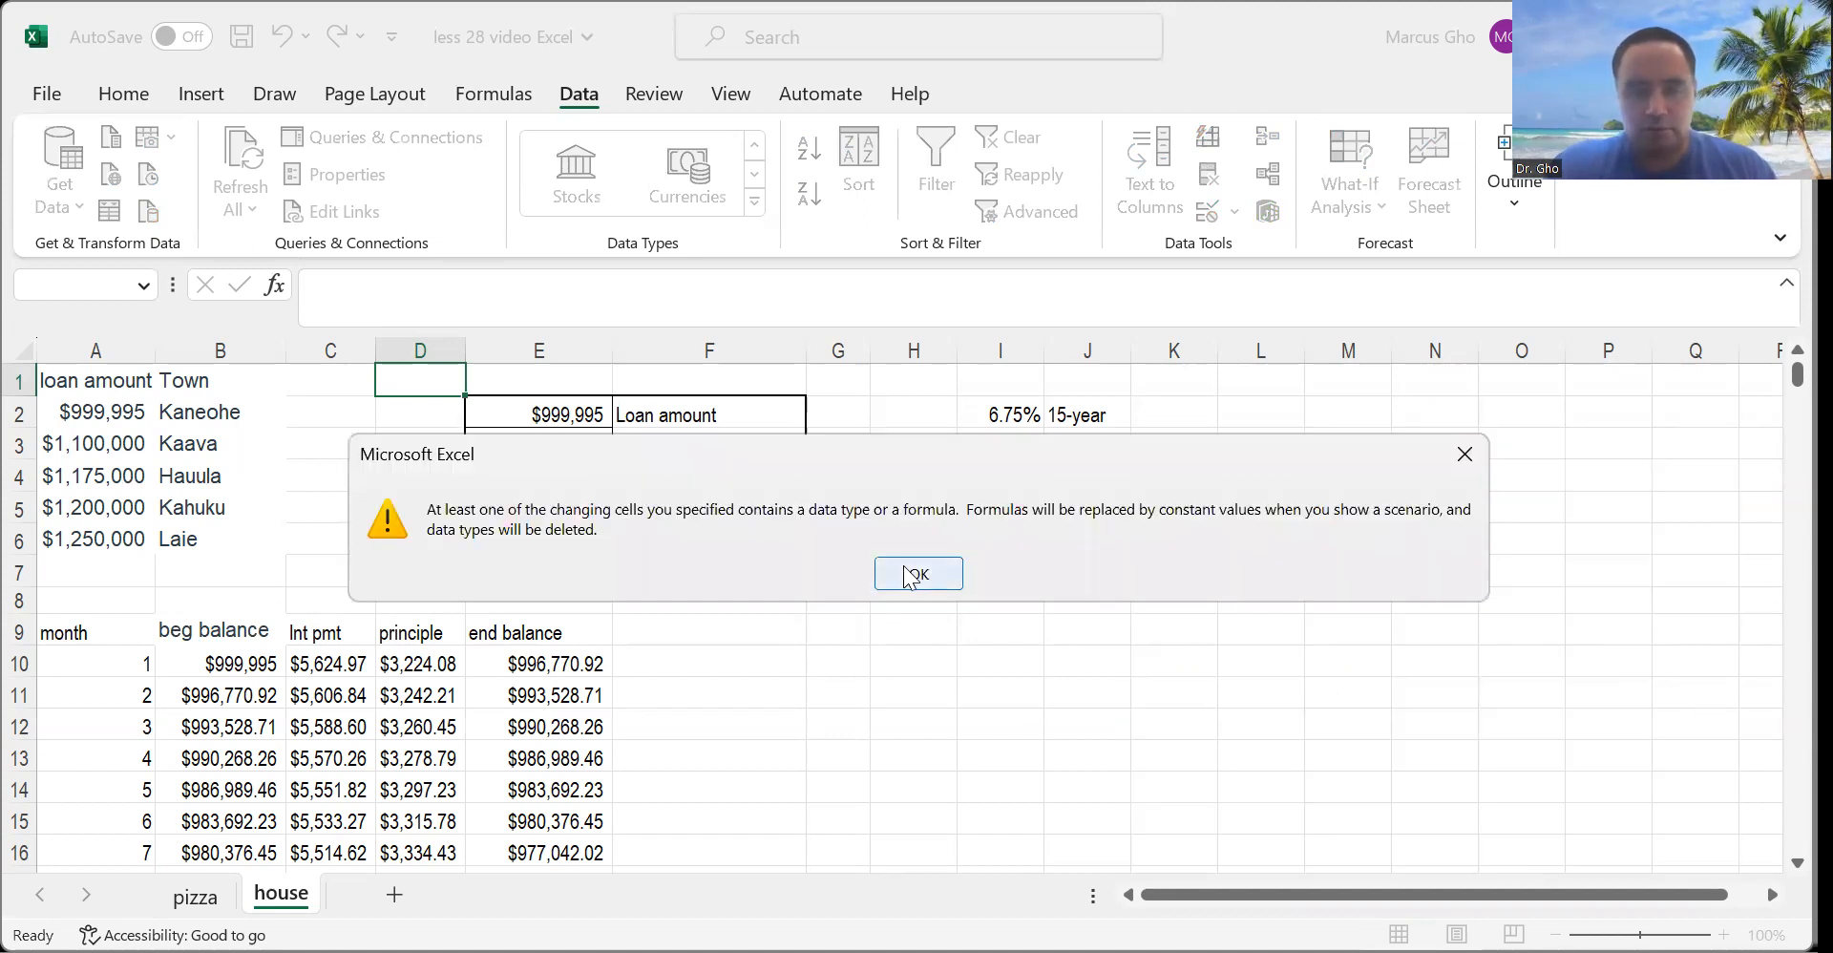
click(908, 574)
Set the Laie30 scenario's values to a loan amount of 1250000, an interest rate of 7.08% and 30 years.
text(12)
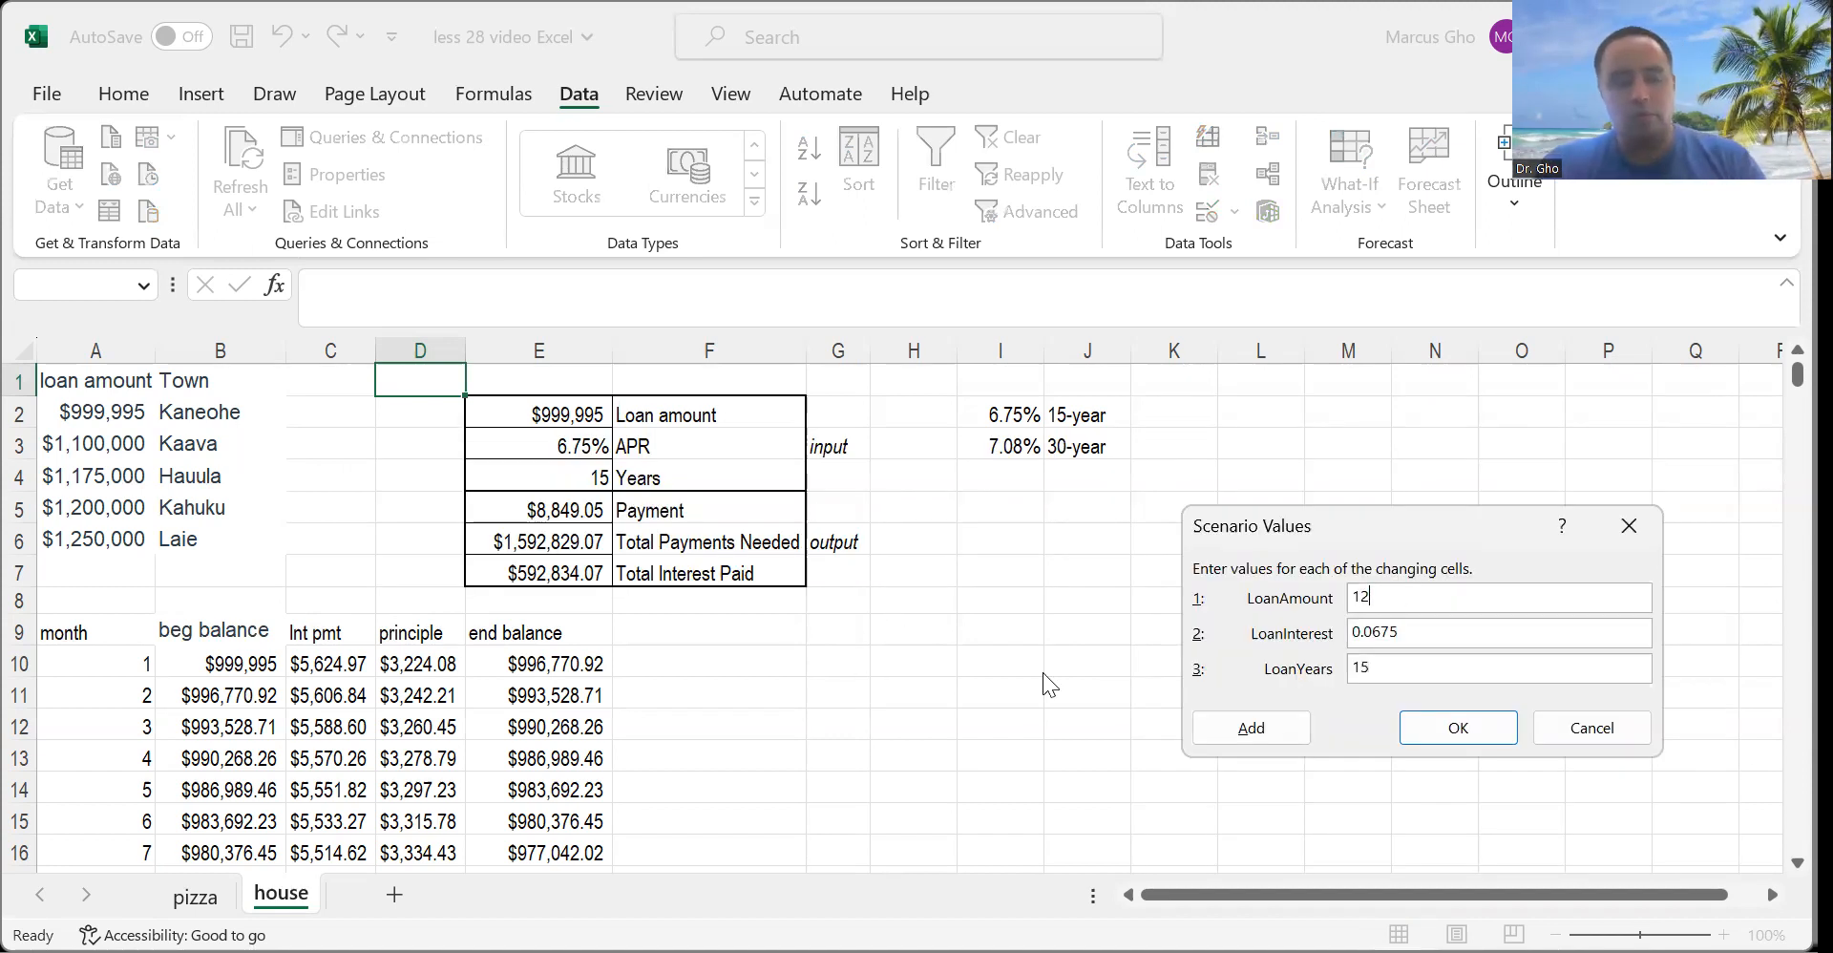
text(50000)
key(Tab)
text(7)
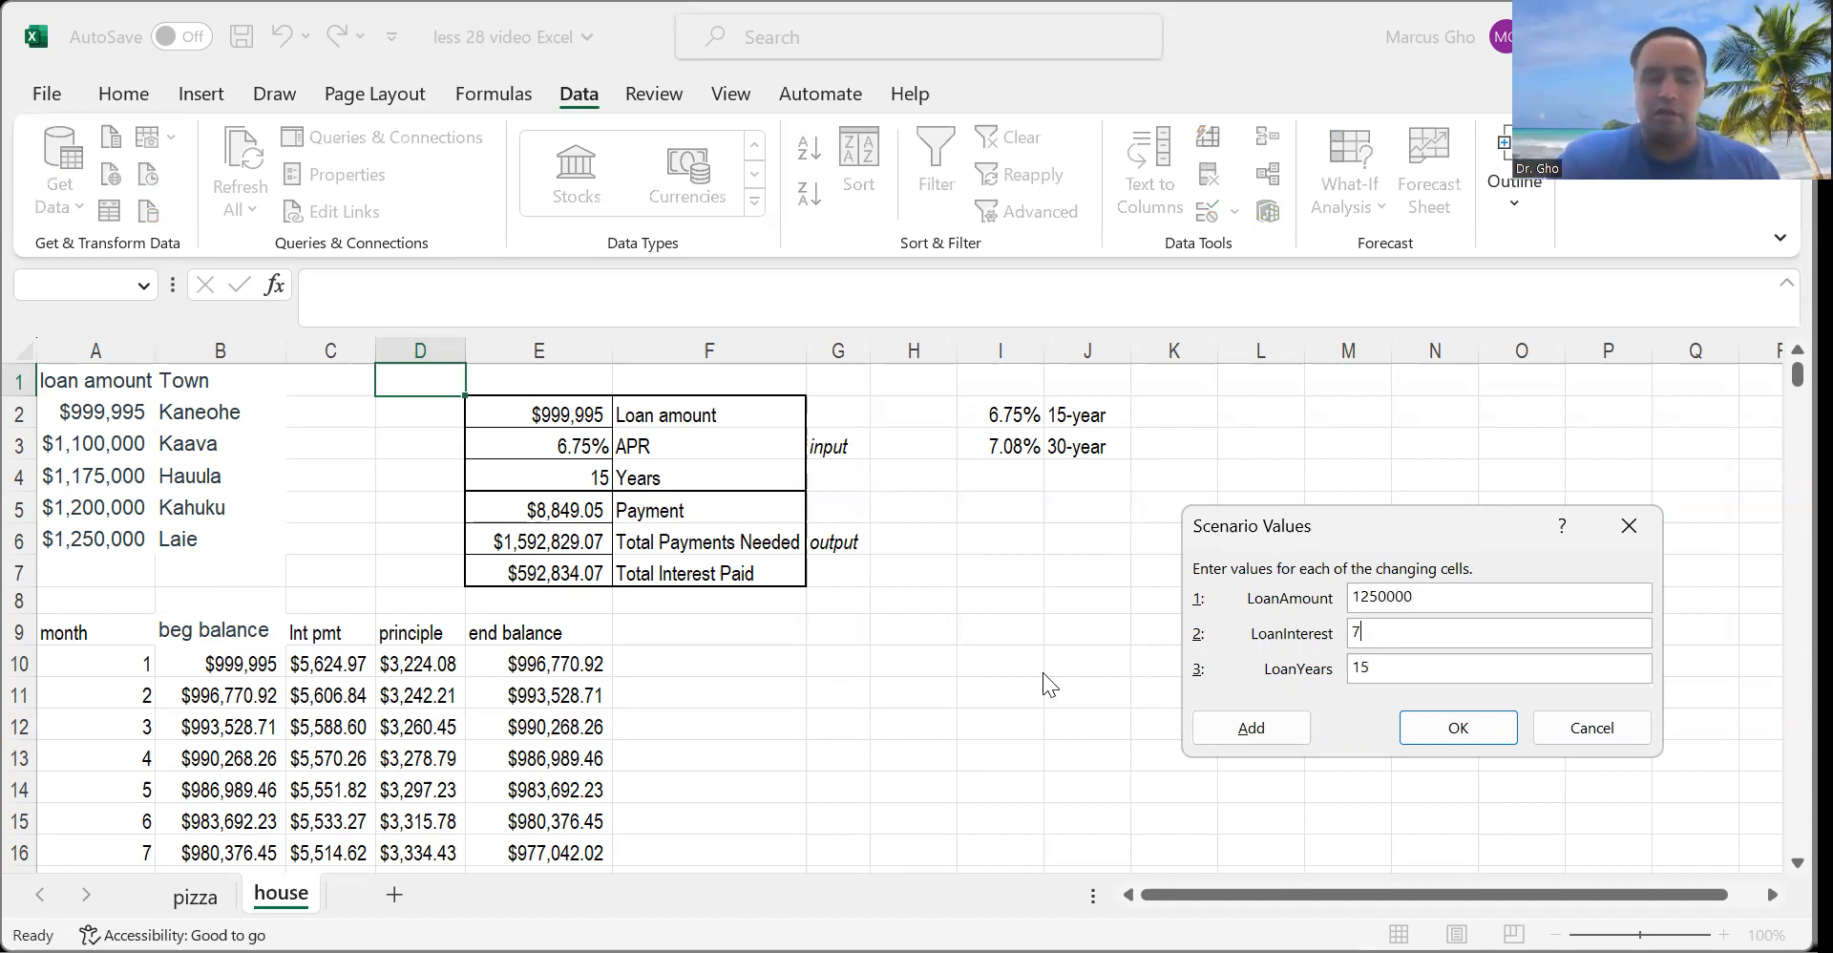
text(.08)
key(Tab)
text(30)
click(1406, 636)
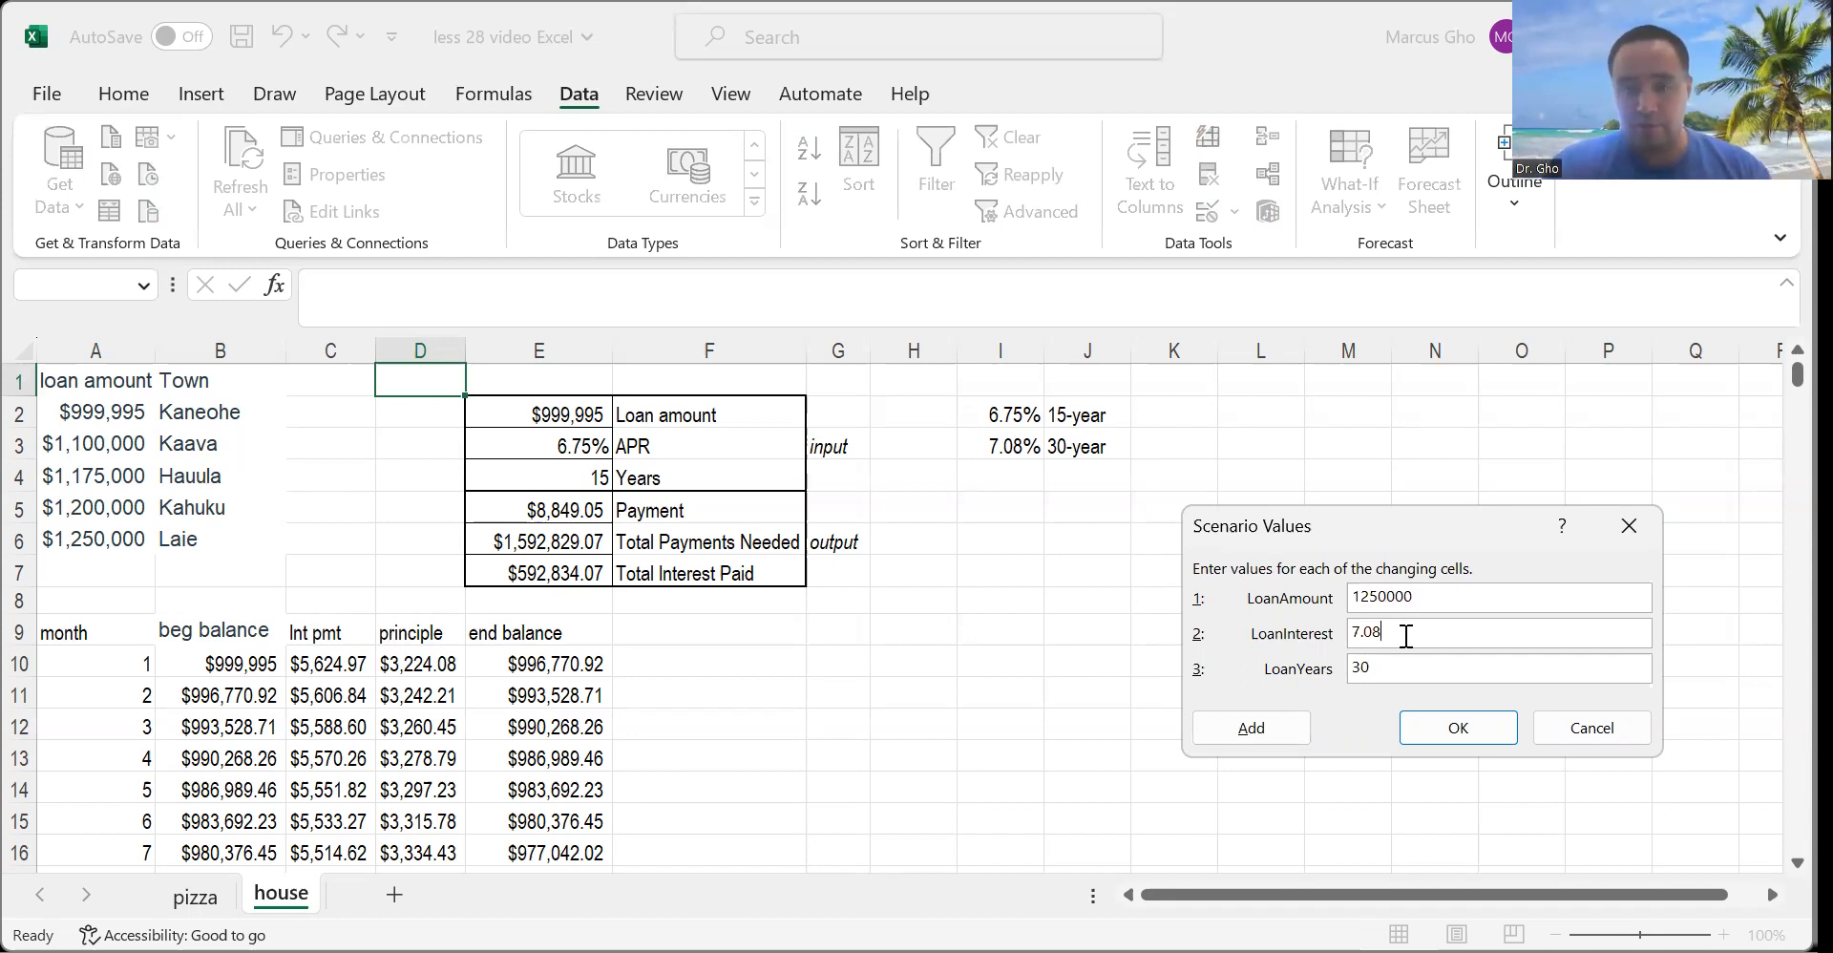
text(%)
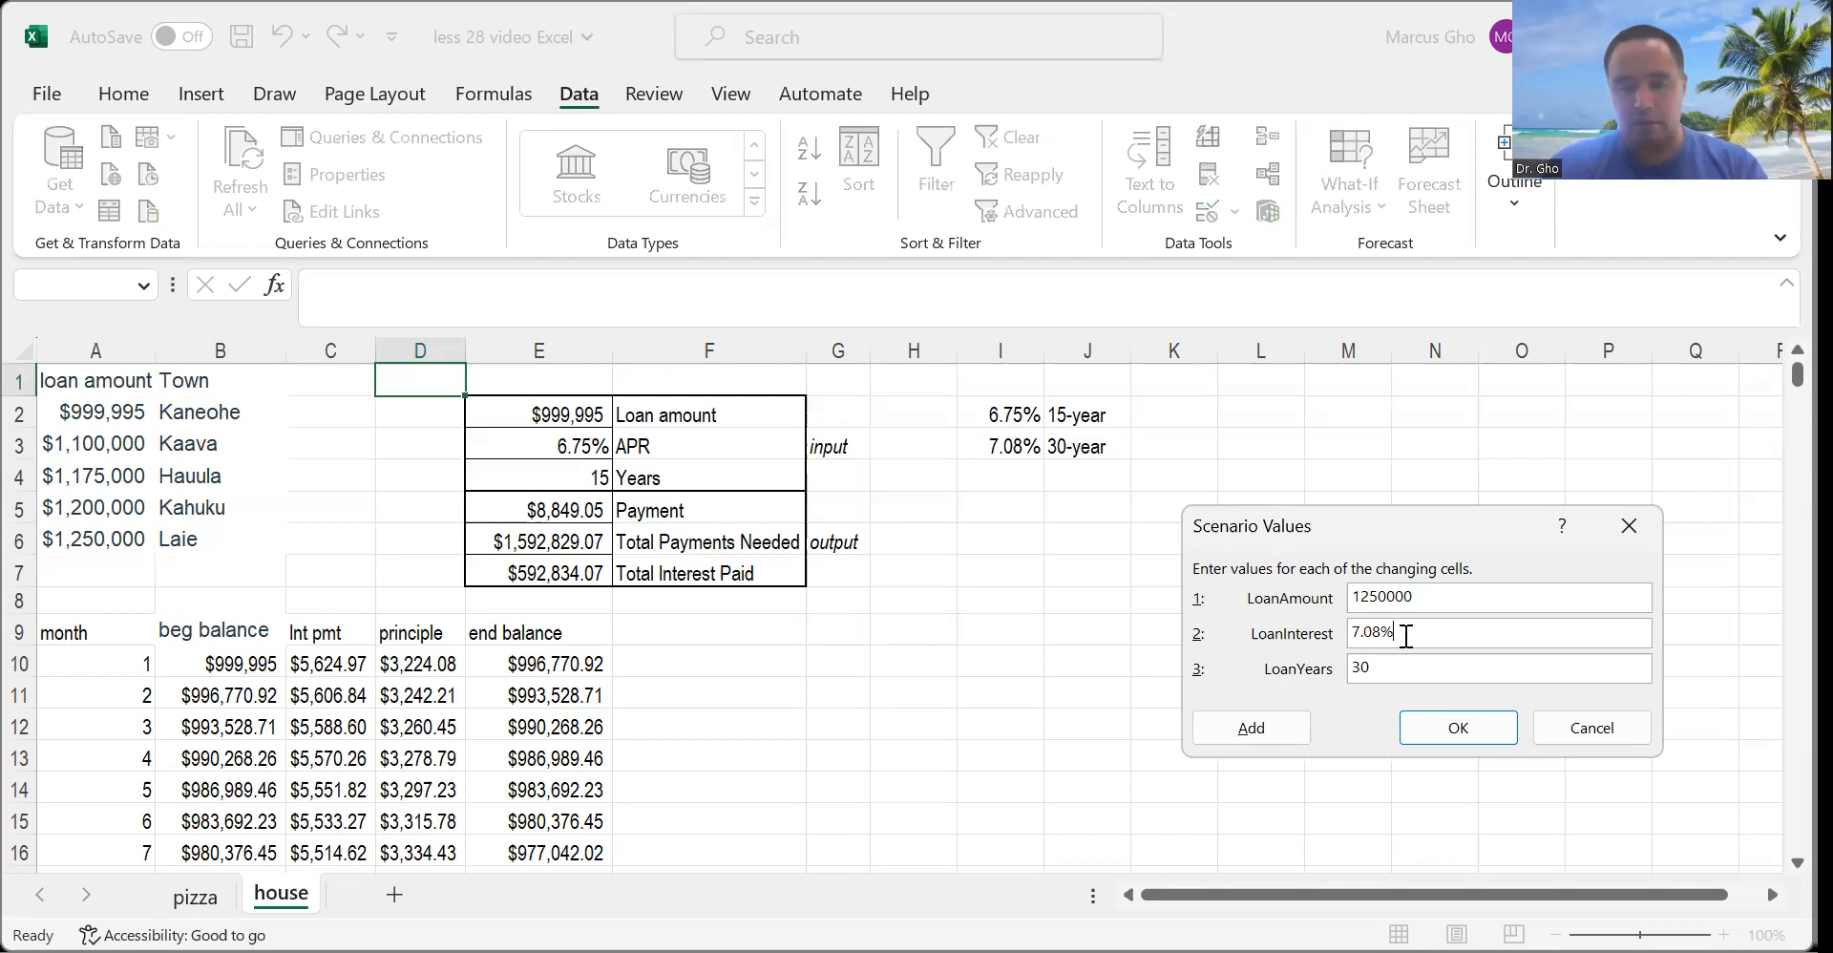
click(1436, 731)
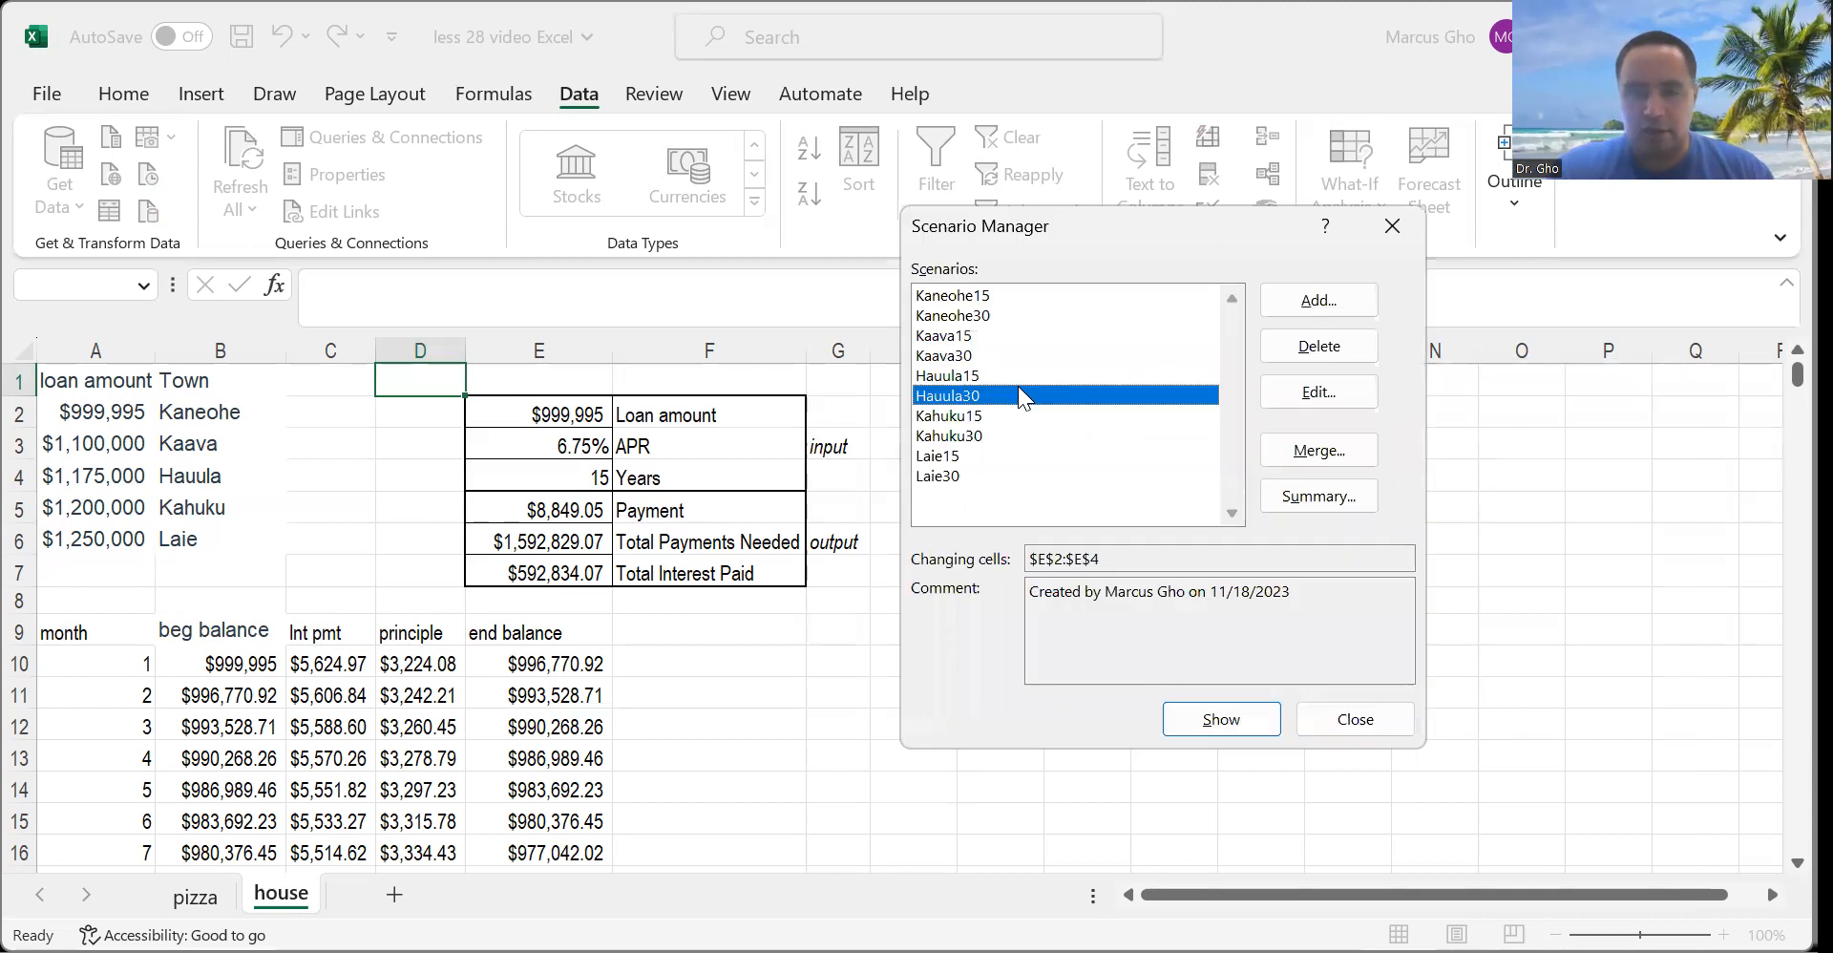
Show the Laie30 scenario so its loan amount, interest rate and years are applied to the house sheet.
click(976, 297)
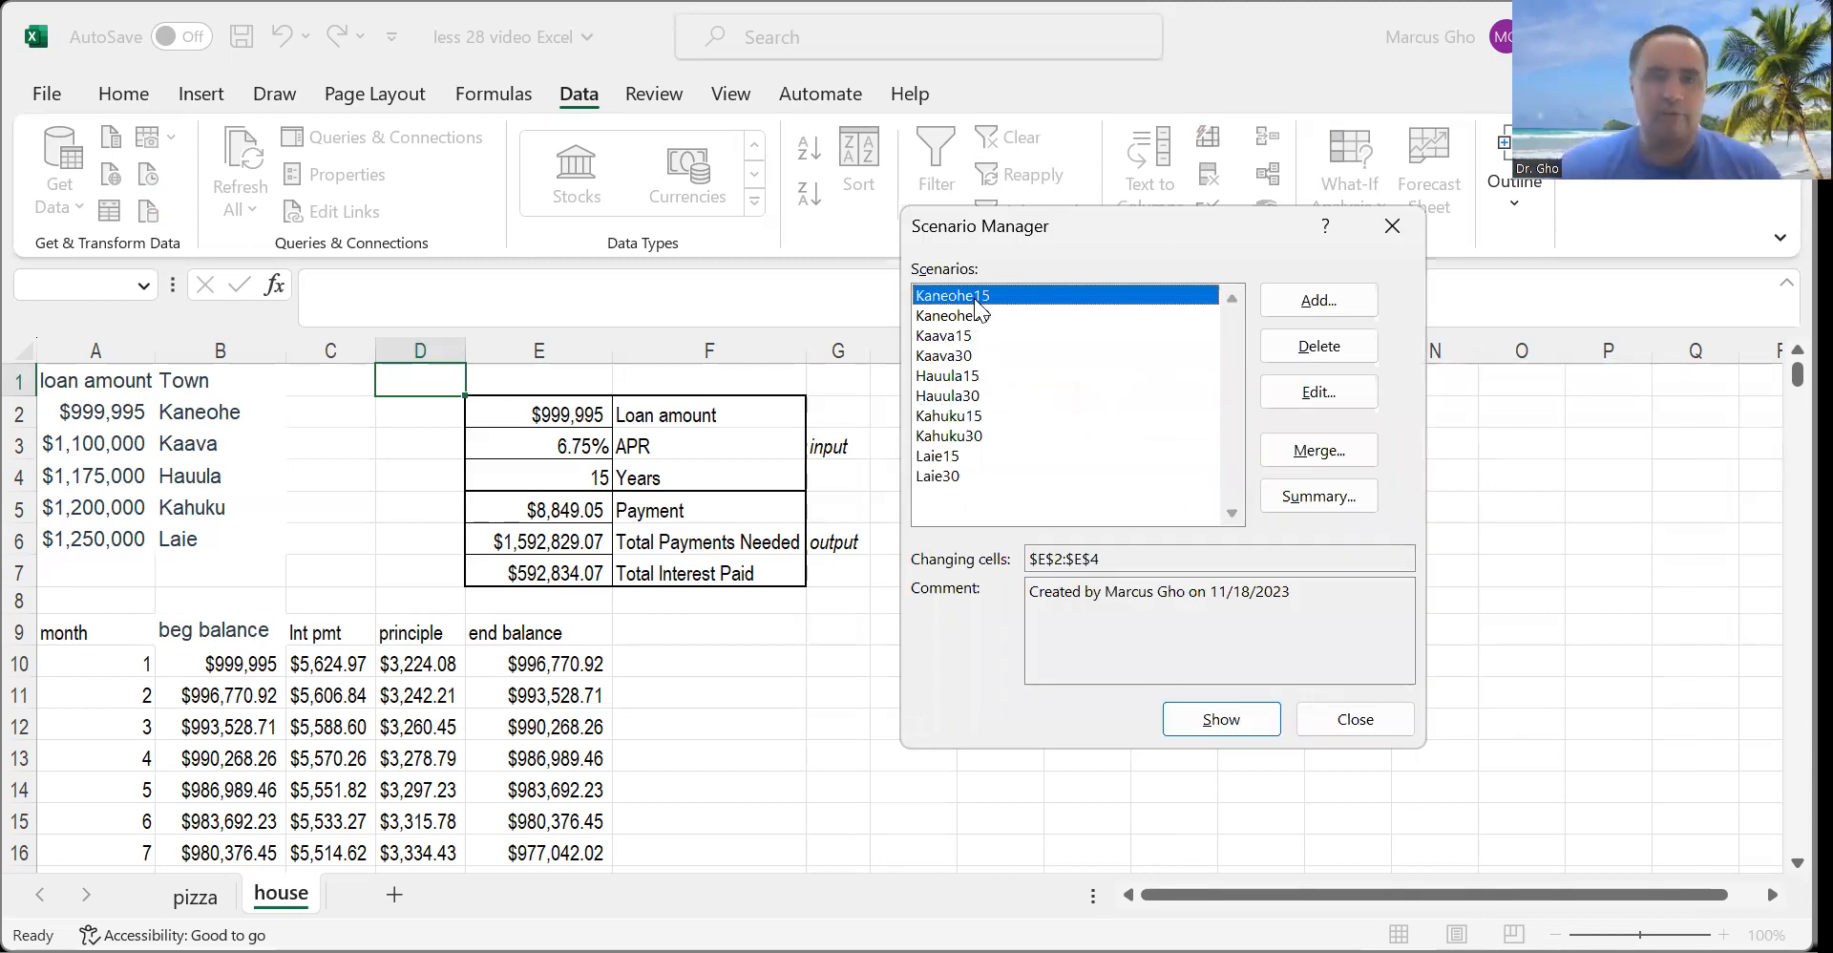
click(941, 477)
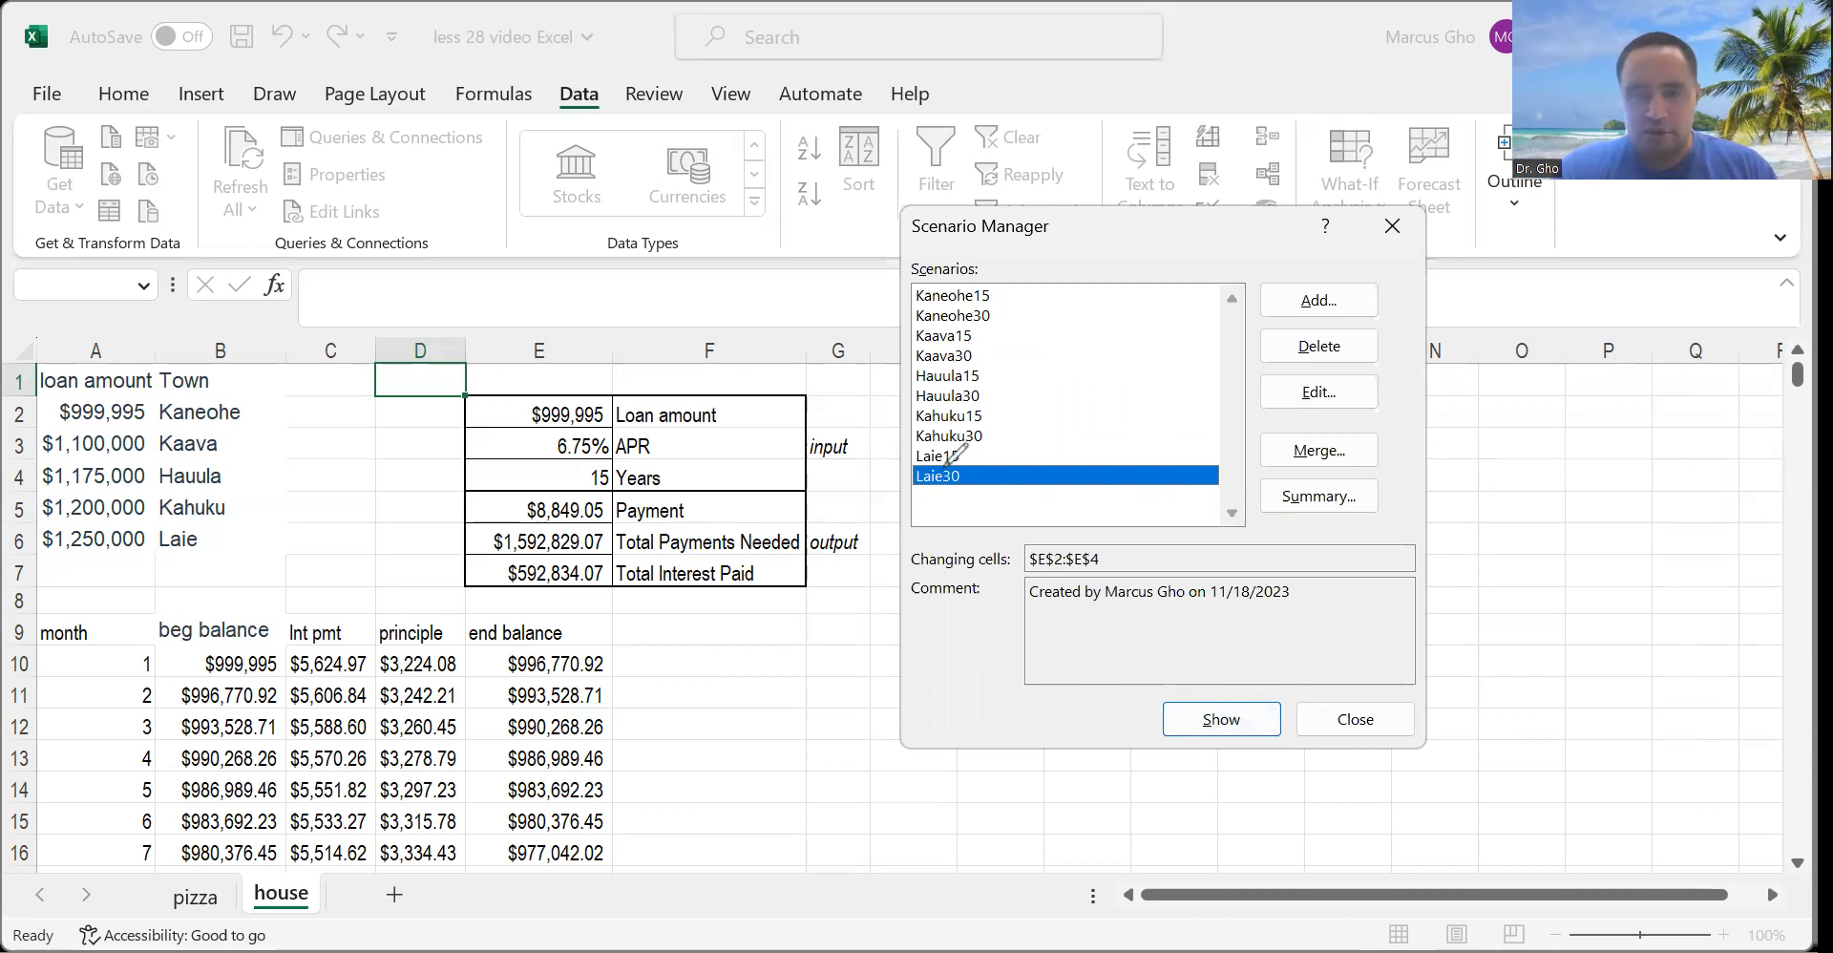
drag(969, 458, 933, 445)
drag(1176, 685, 1213, 670)
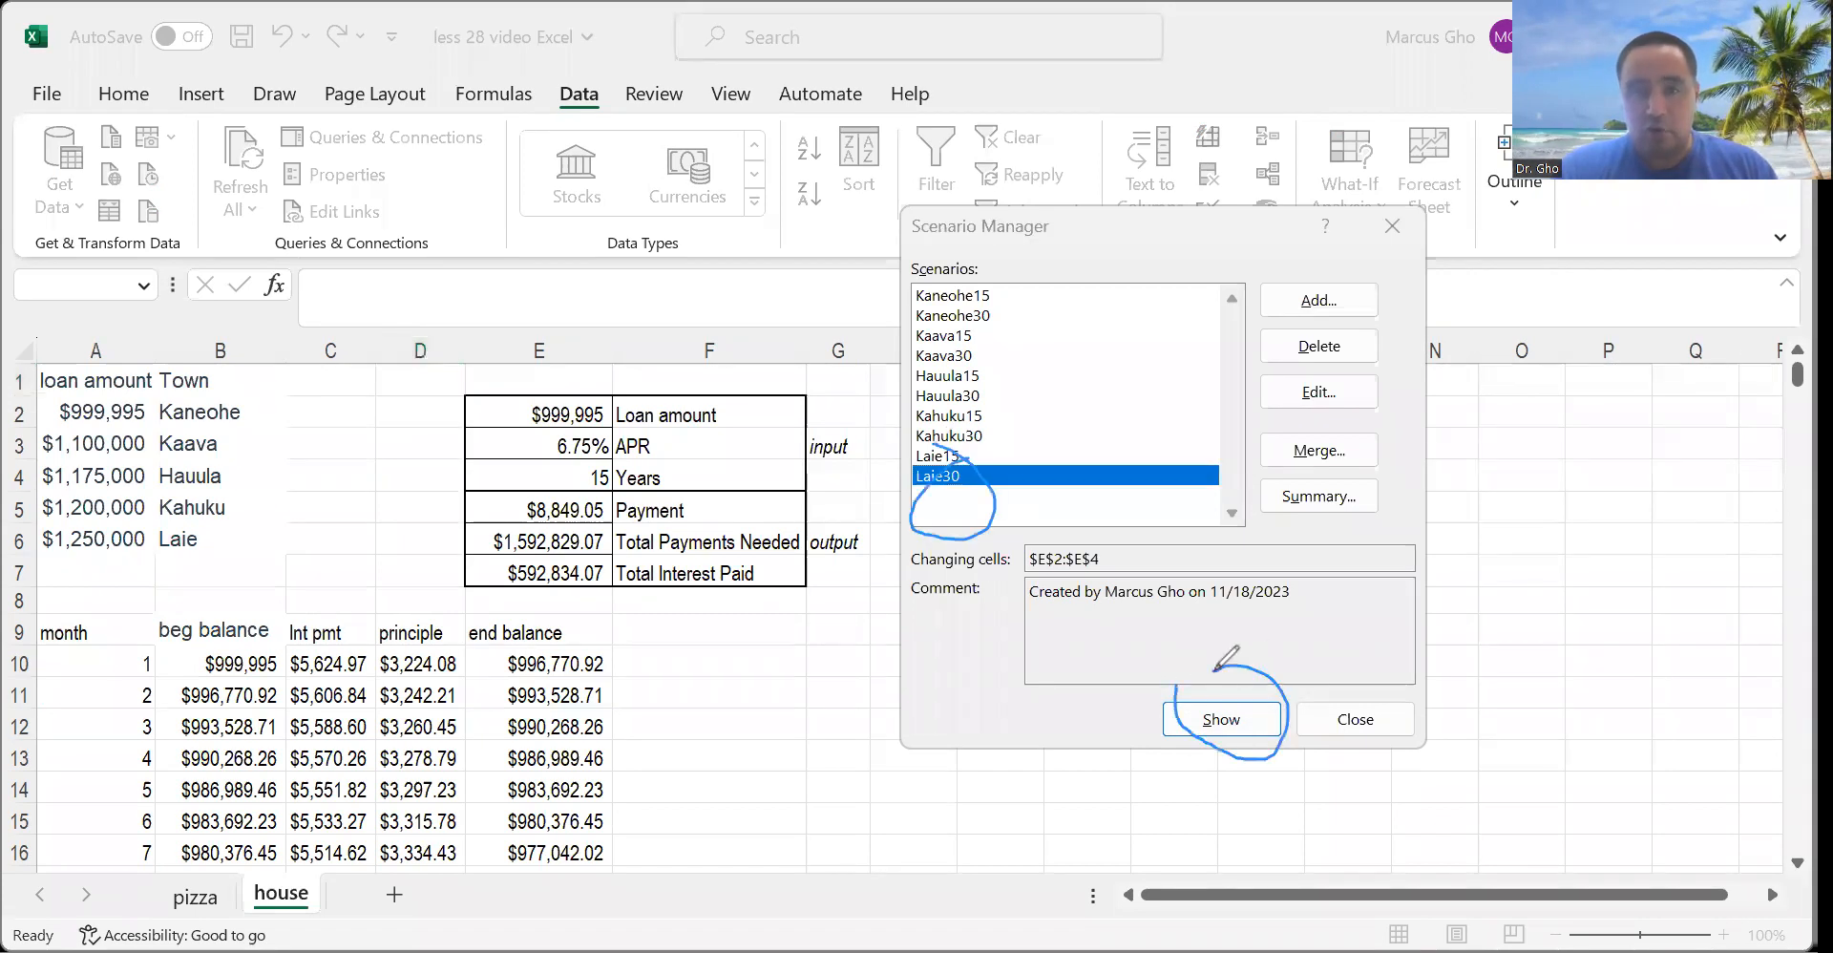
click(1233, 236)
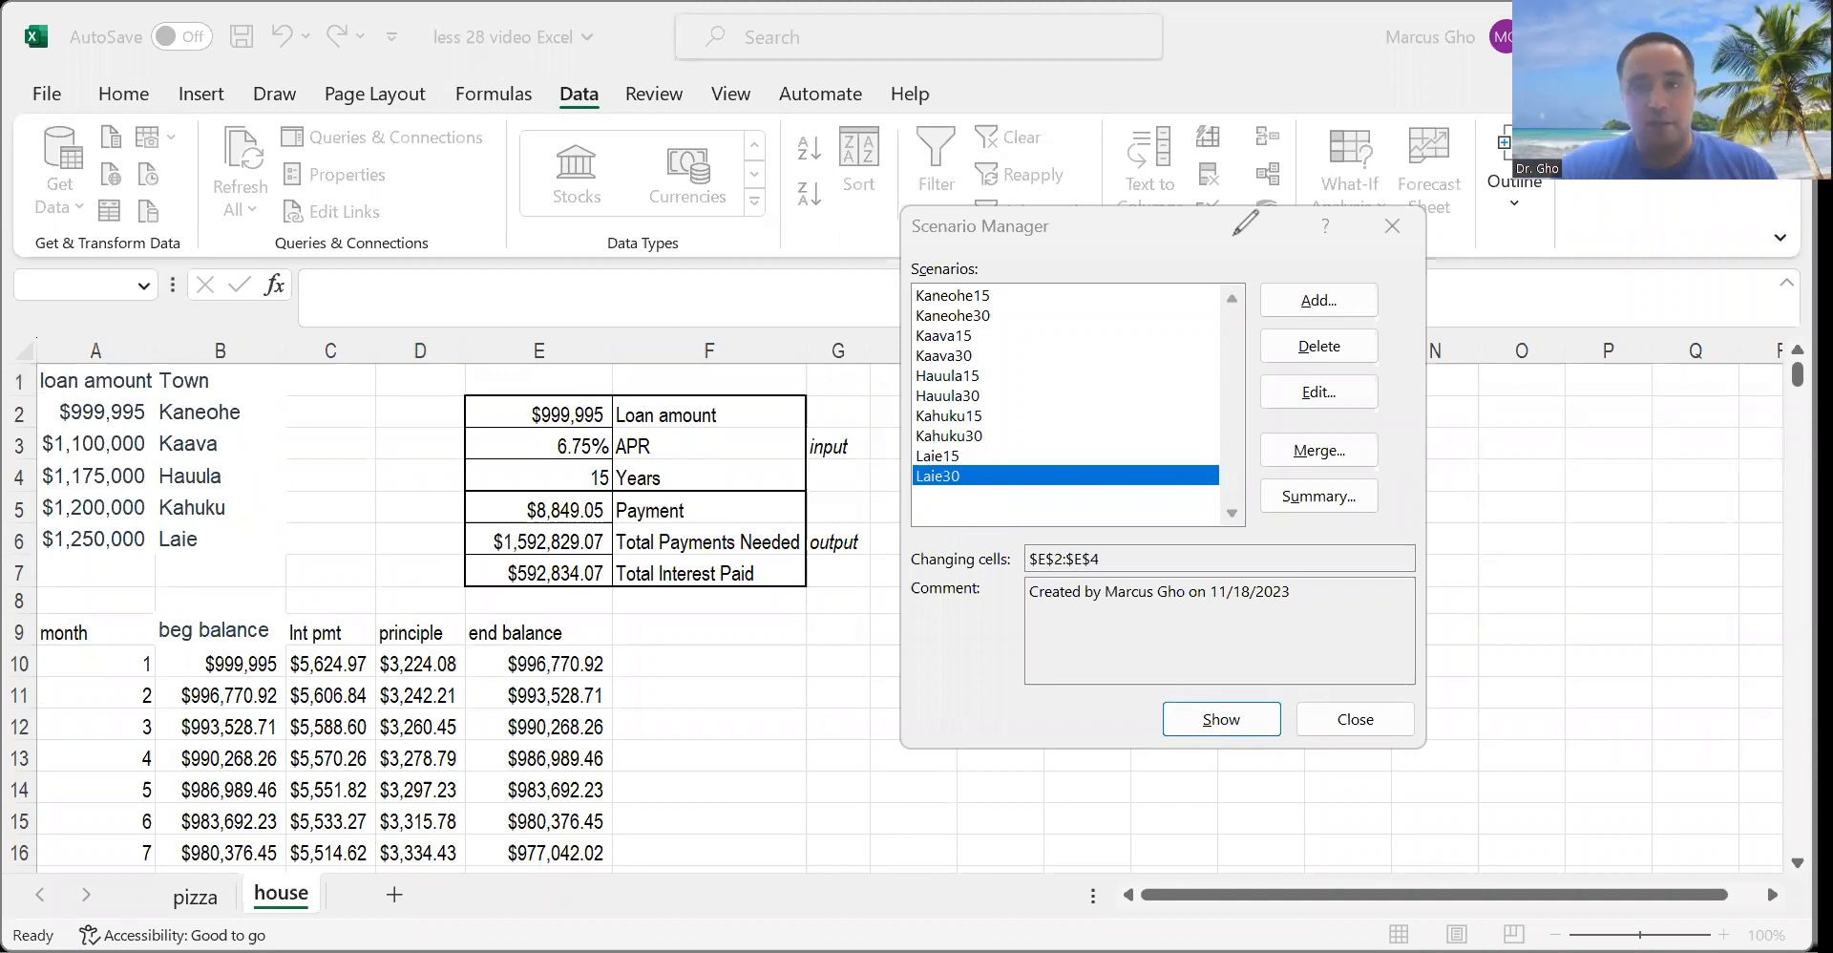
click(1220, 721)
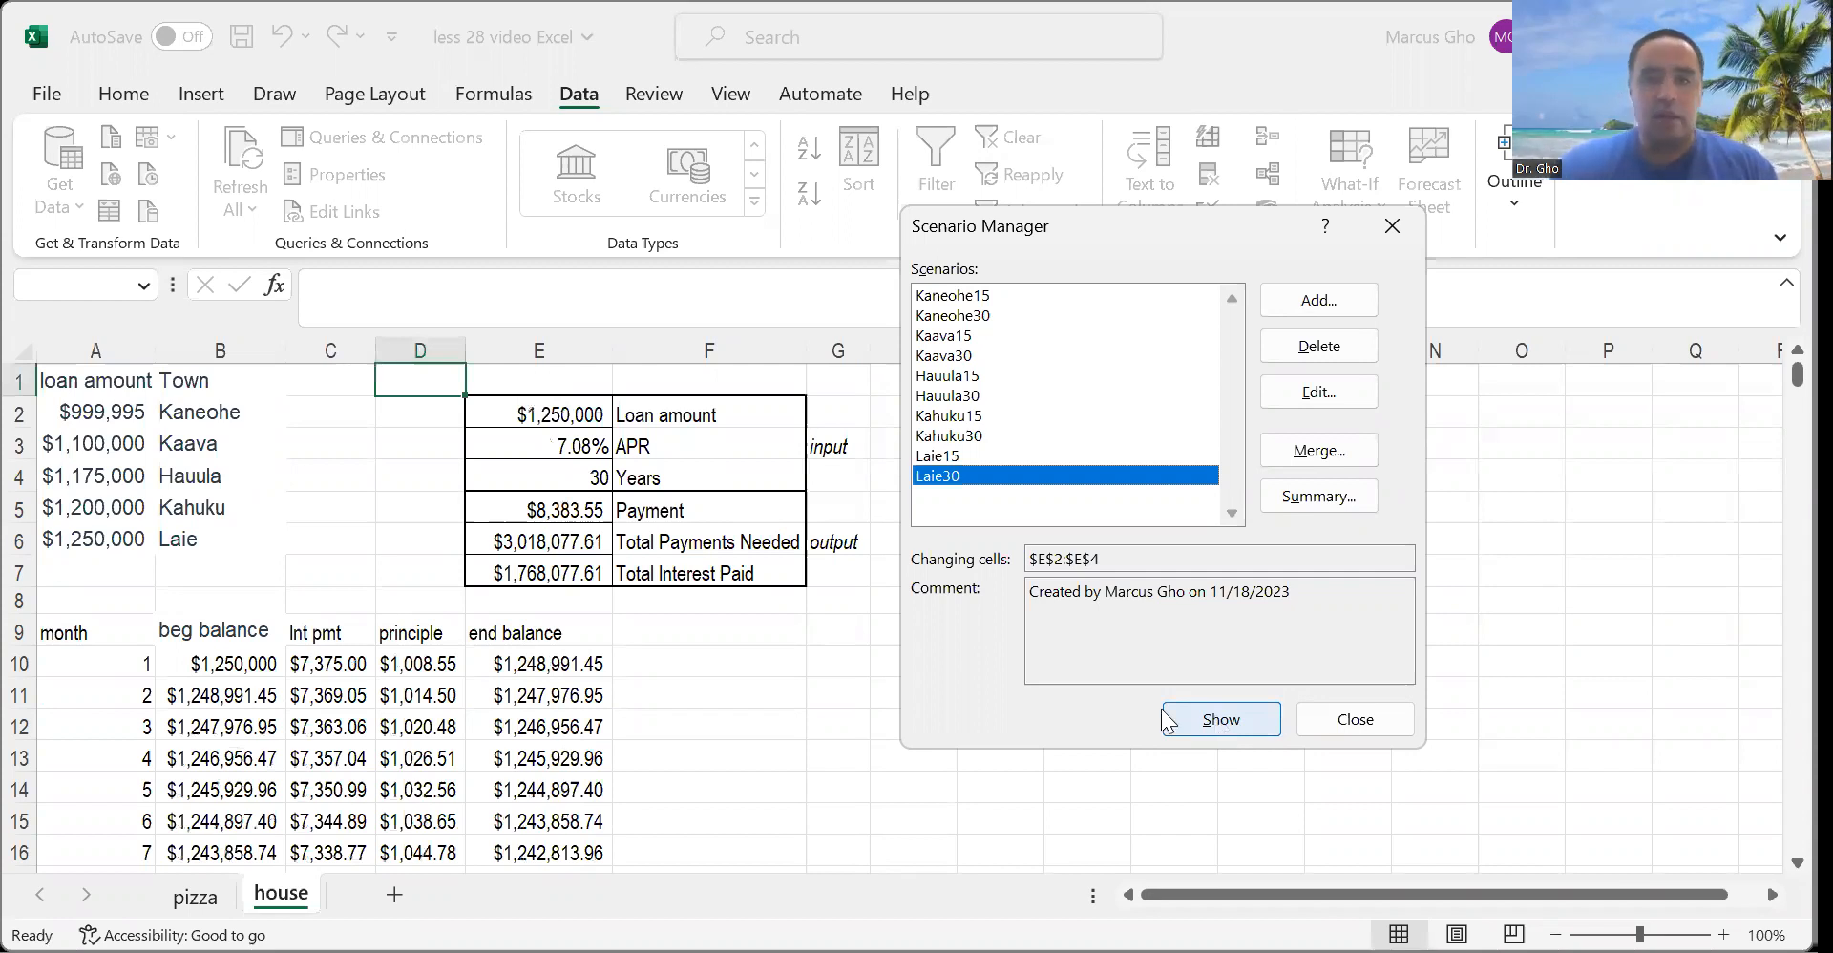
mouse_move(496, 385)
mouse_down()
mouse_move(578, 406)
mouse_move(520, 390)
mouse_move(511, 446)
mouse_move(592, 435)
mouse_move(630, 477)
mouse_move(587, 458)
mouse_move(530, 530)
mouse_move(563, 600)
mouse_move(596, 501)
mouse_up()
mouse_move(119, 683)
mouse_down()
mouse_move(544, 711)
mouse_move(392, 778)
mouse_move(151, 775)
mouse_up()
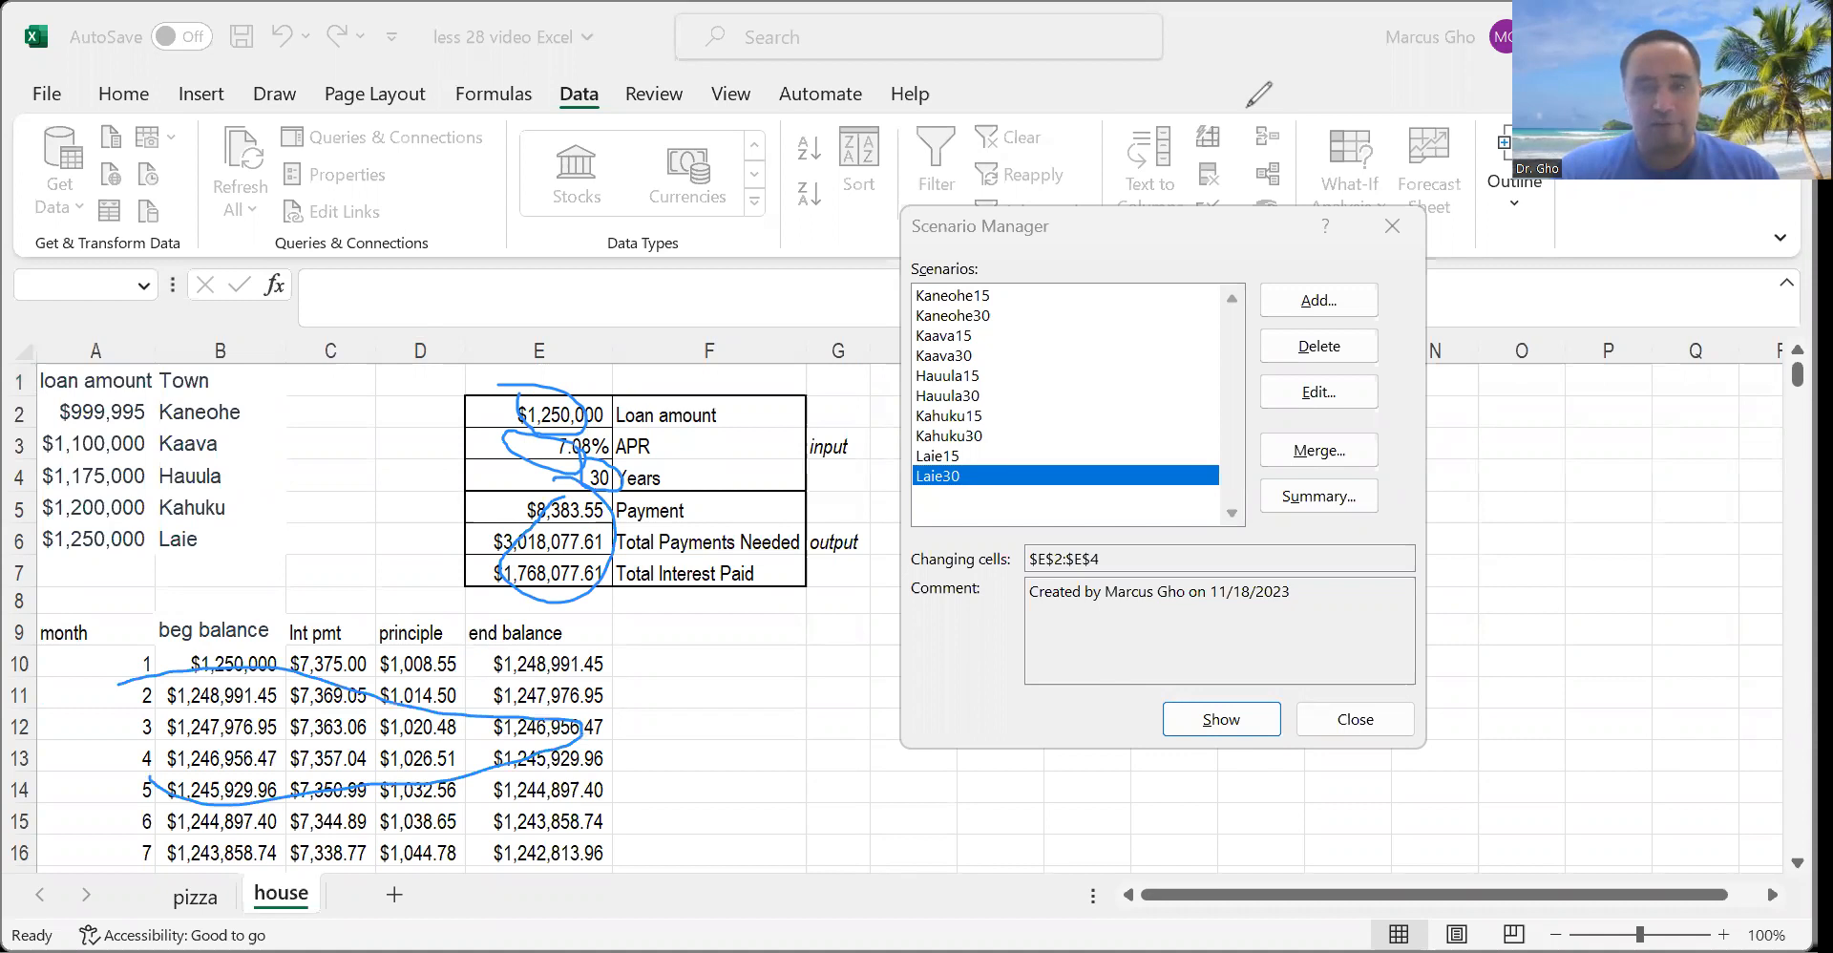
click(1248, 106)
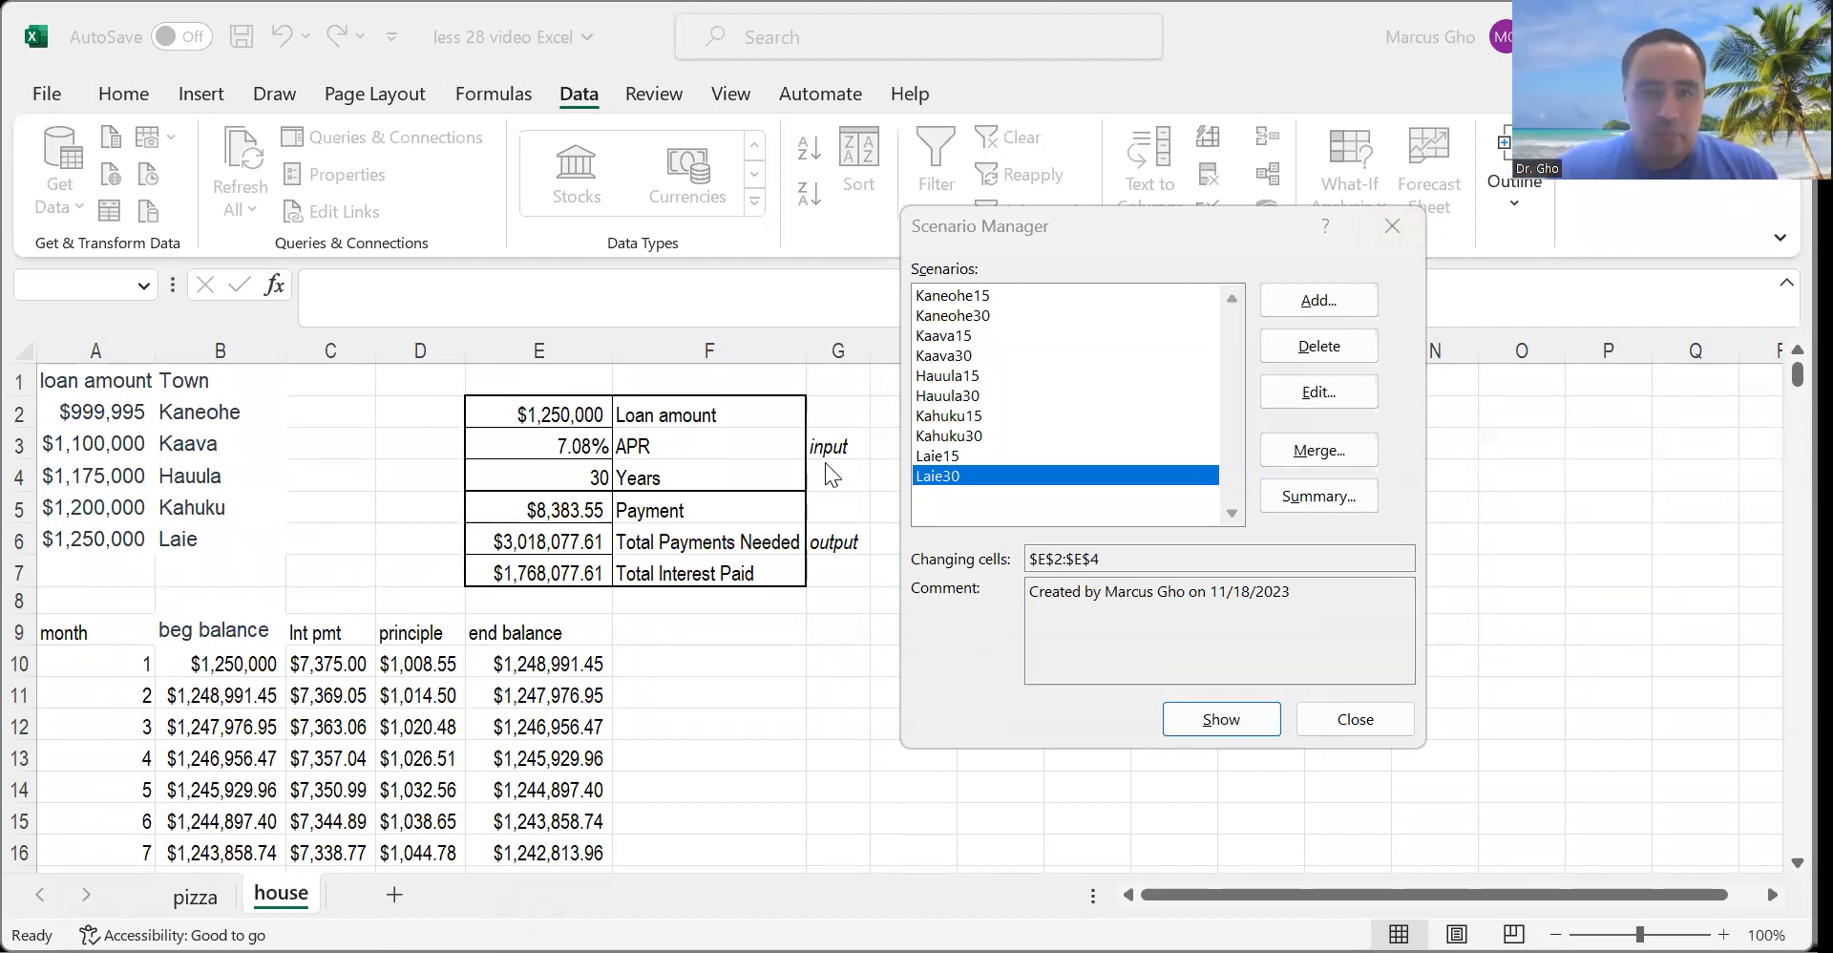
Show the Kahuku15, Kahuku30, Laie15 and Laie30 scenarios in turn to compare their loan results on the house sheet.
click(945, 416)
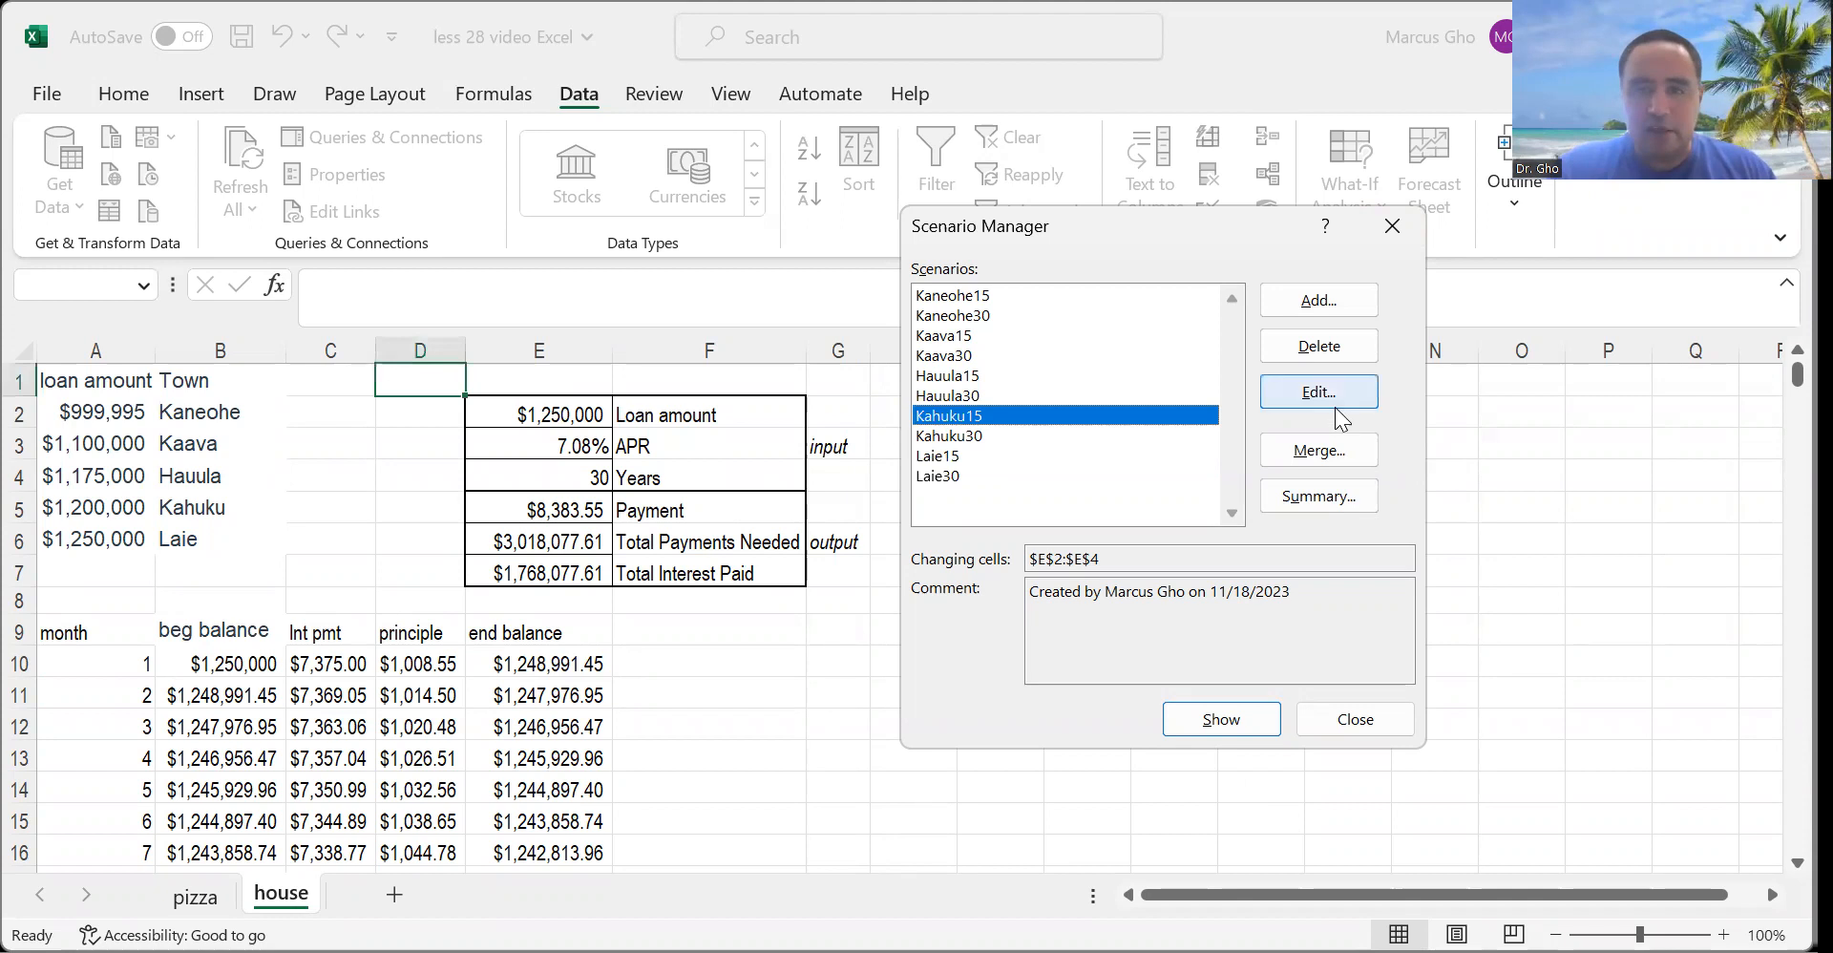
click(1216, 722)
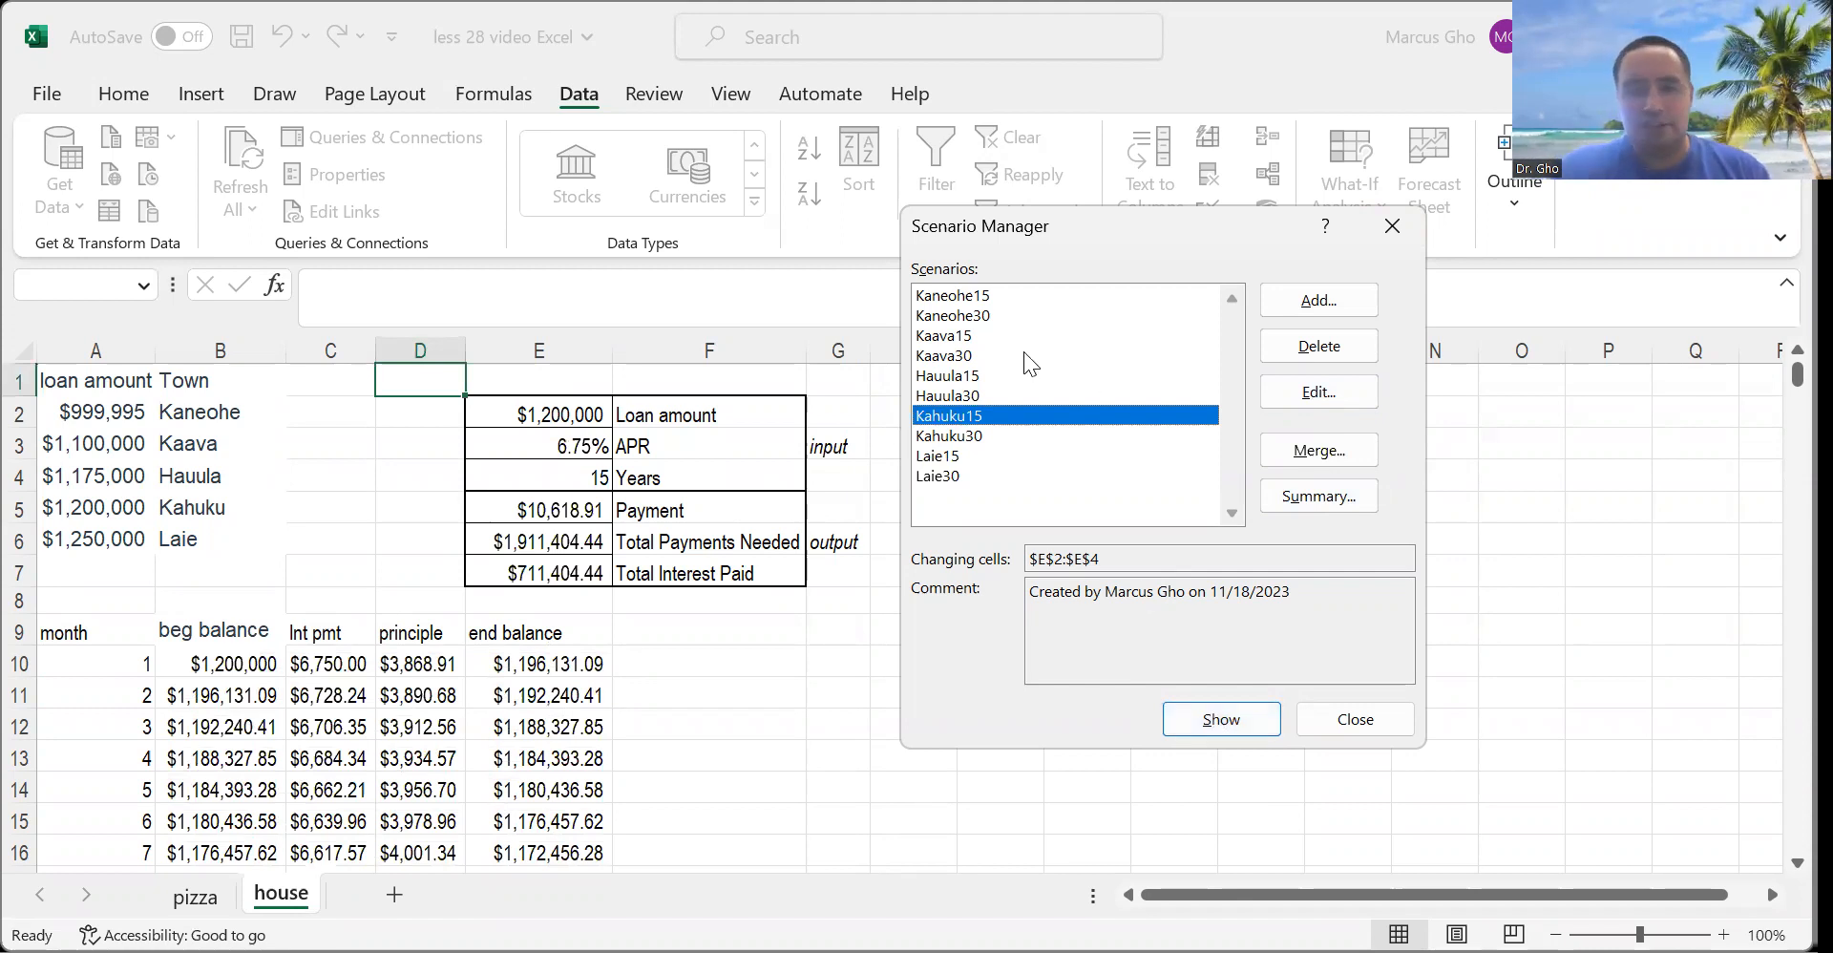
click(947, 437)
click(1198, 718)
click(931, 455)
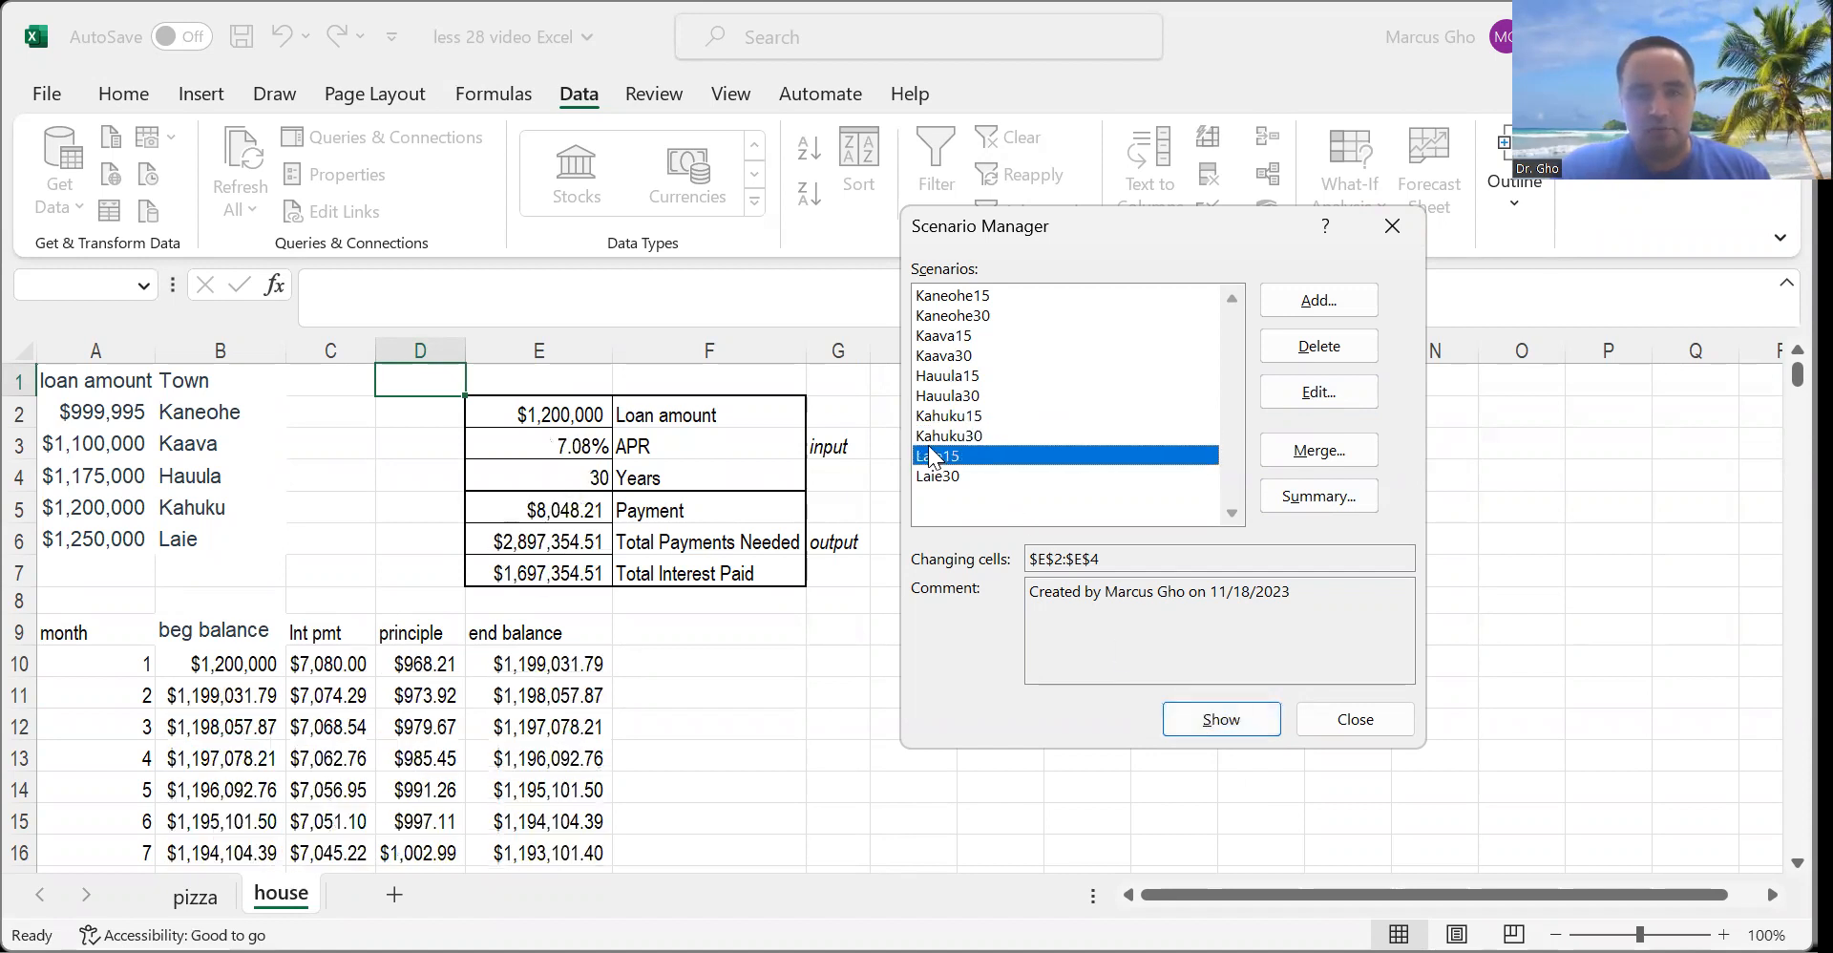
click(1216, 720)
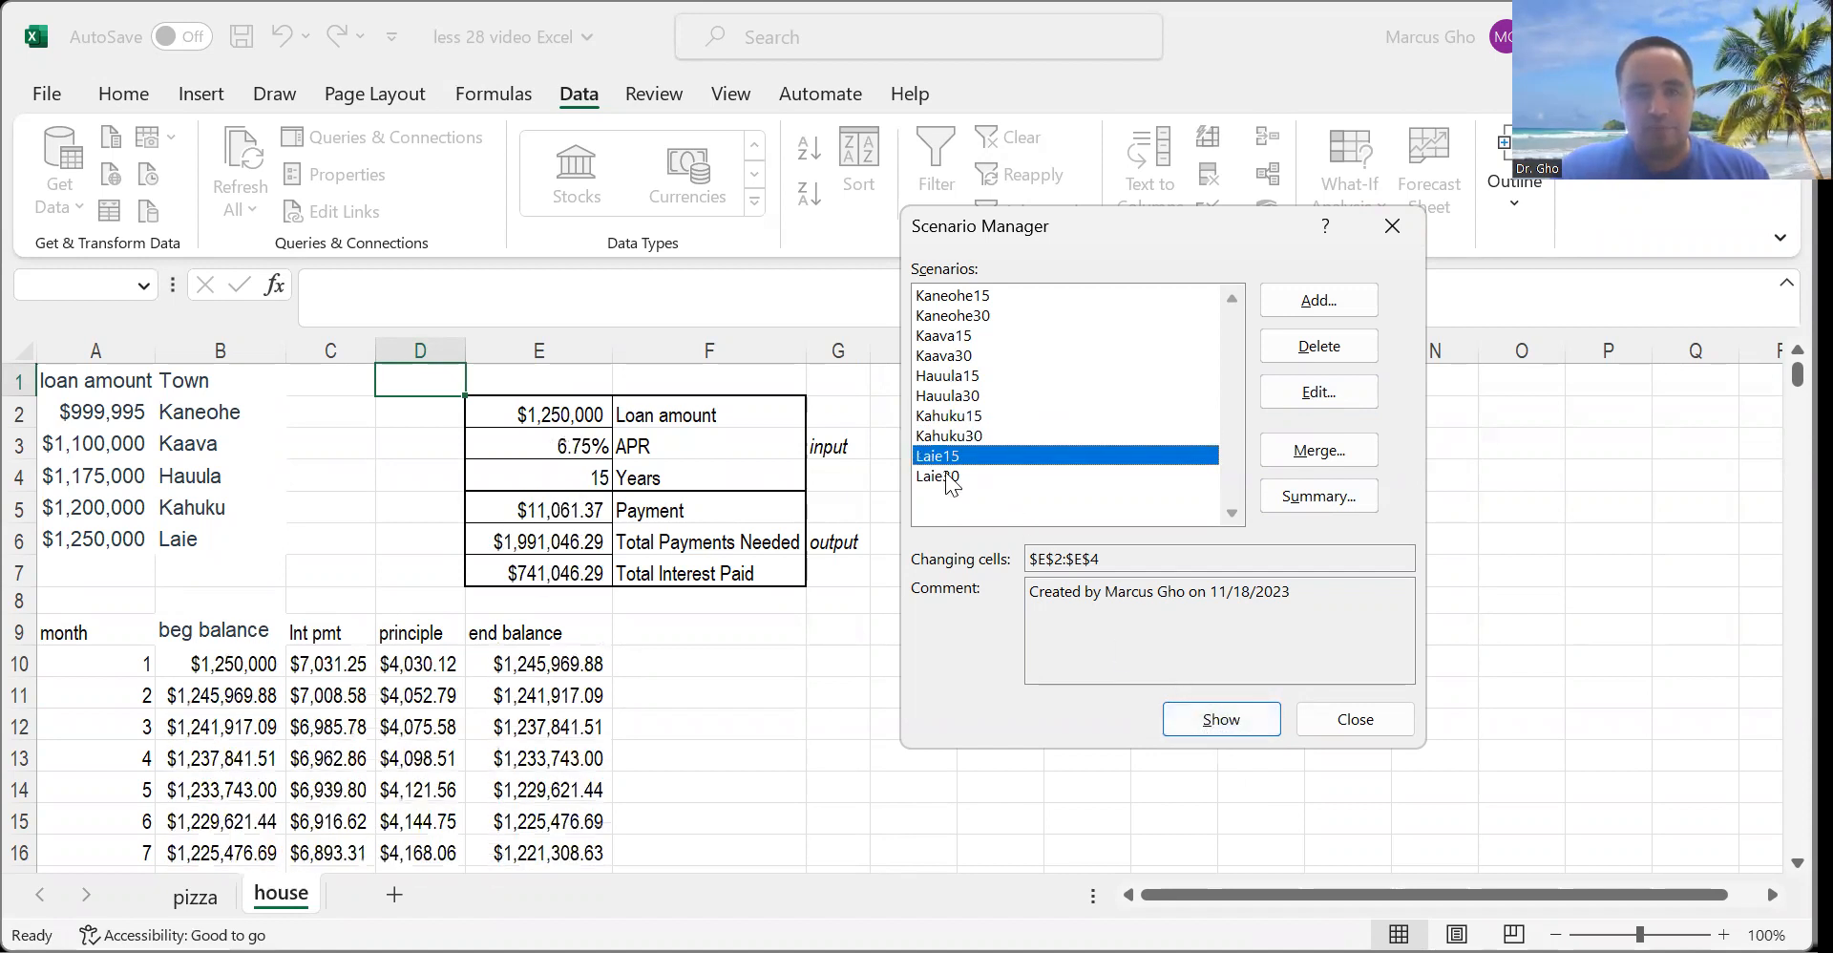
click(950, 476)
click(1205, 726)
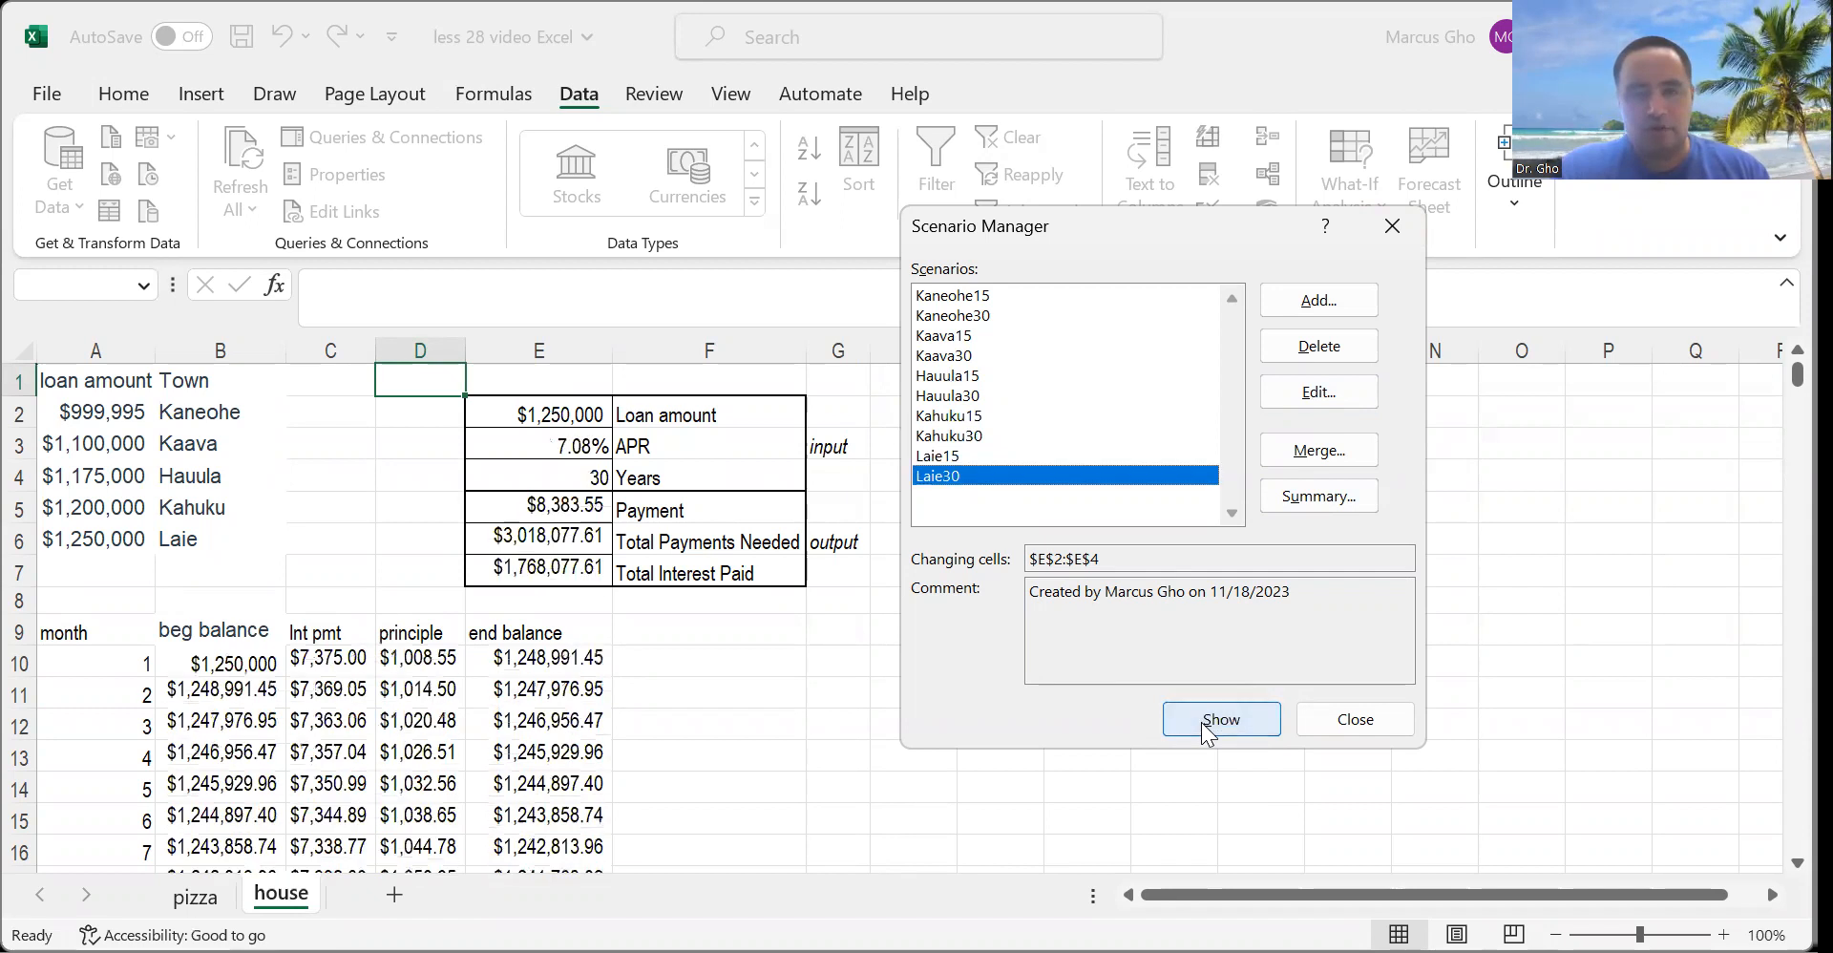
Show the Kahuku30 scenario and then the Kahuku15 scenario, leaving the Kahuku15 values applied to the house sheet.
click(979, 438)
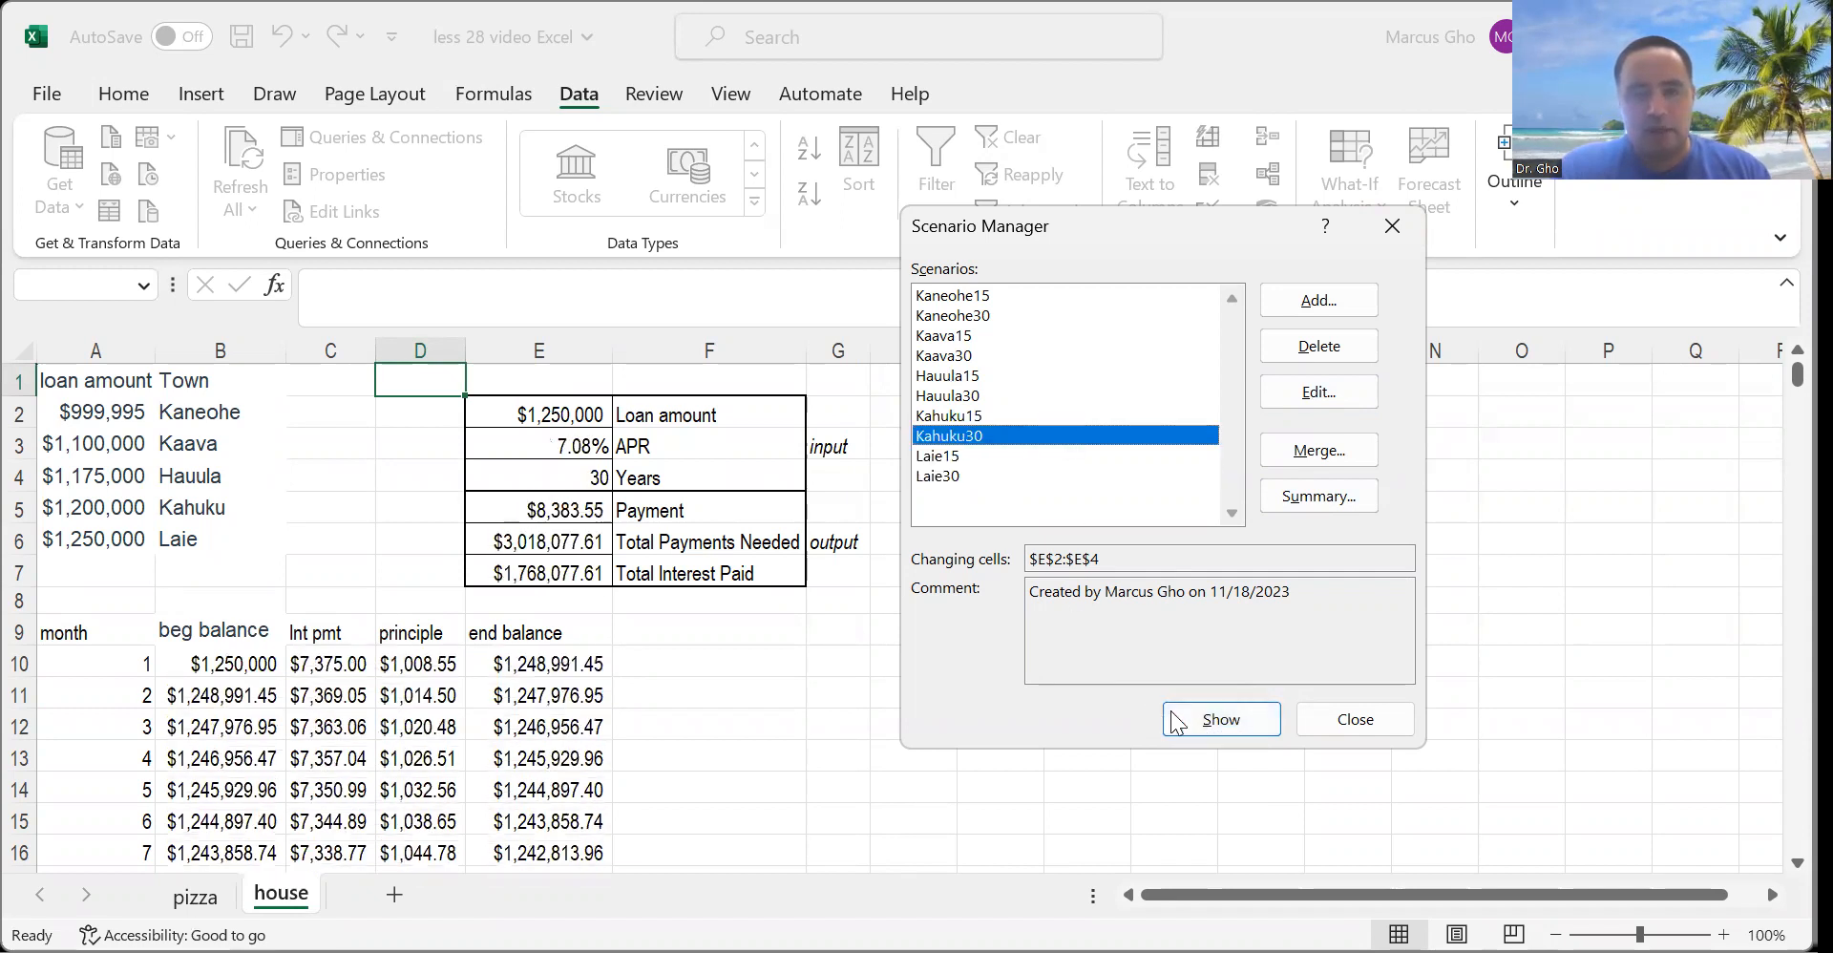
click(1205, 726)
click(947, 416)
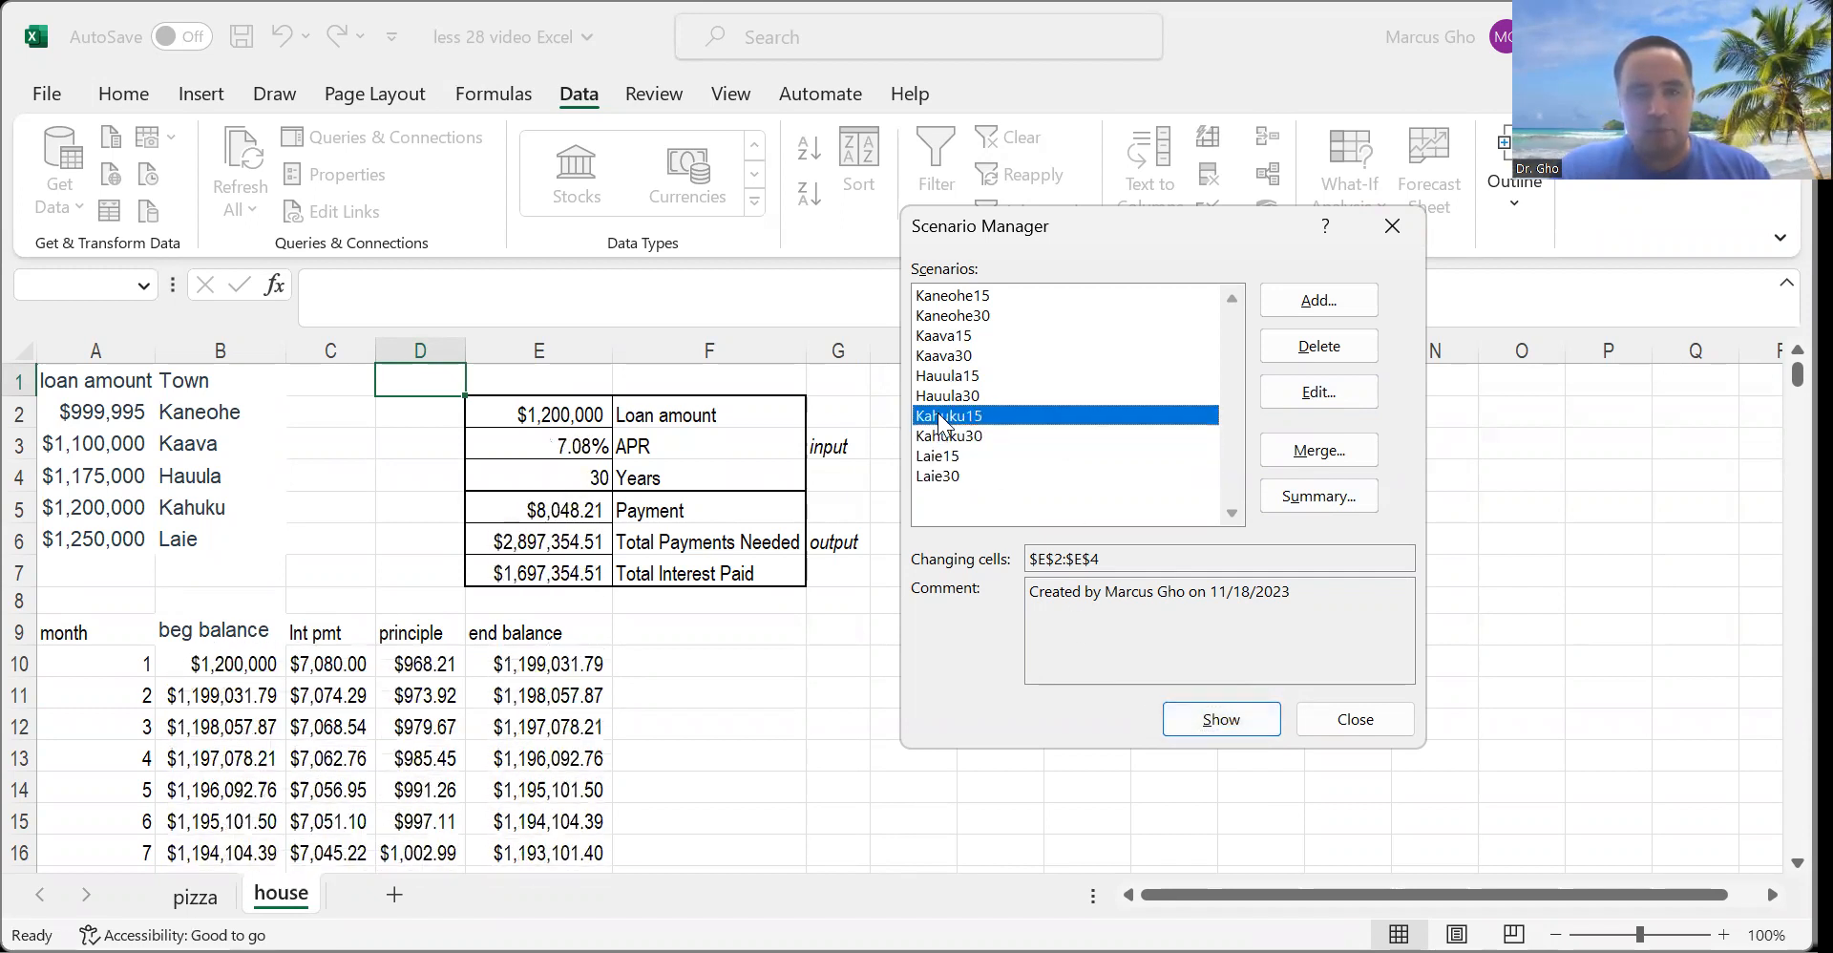
click(1205, 724)
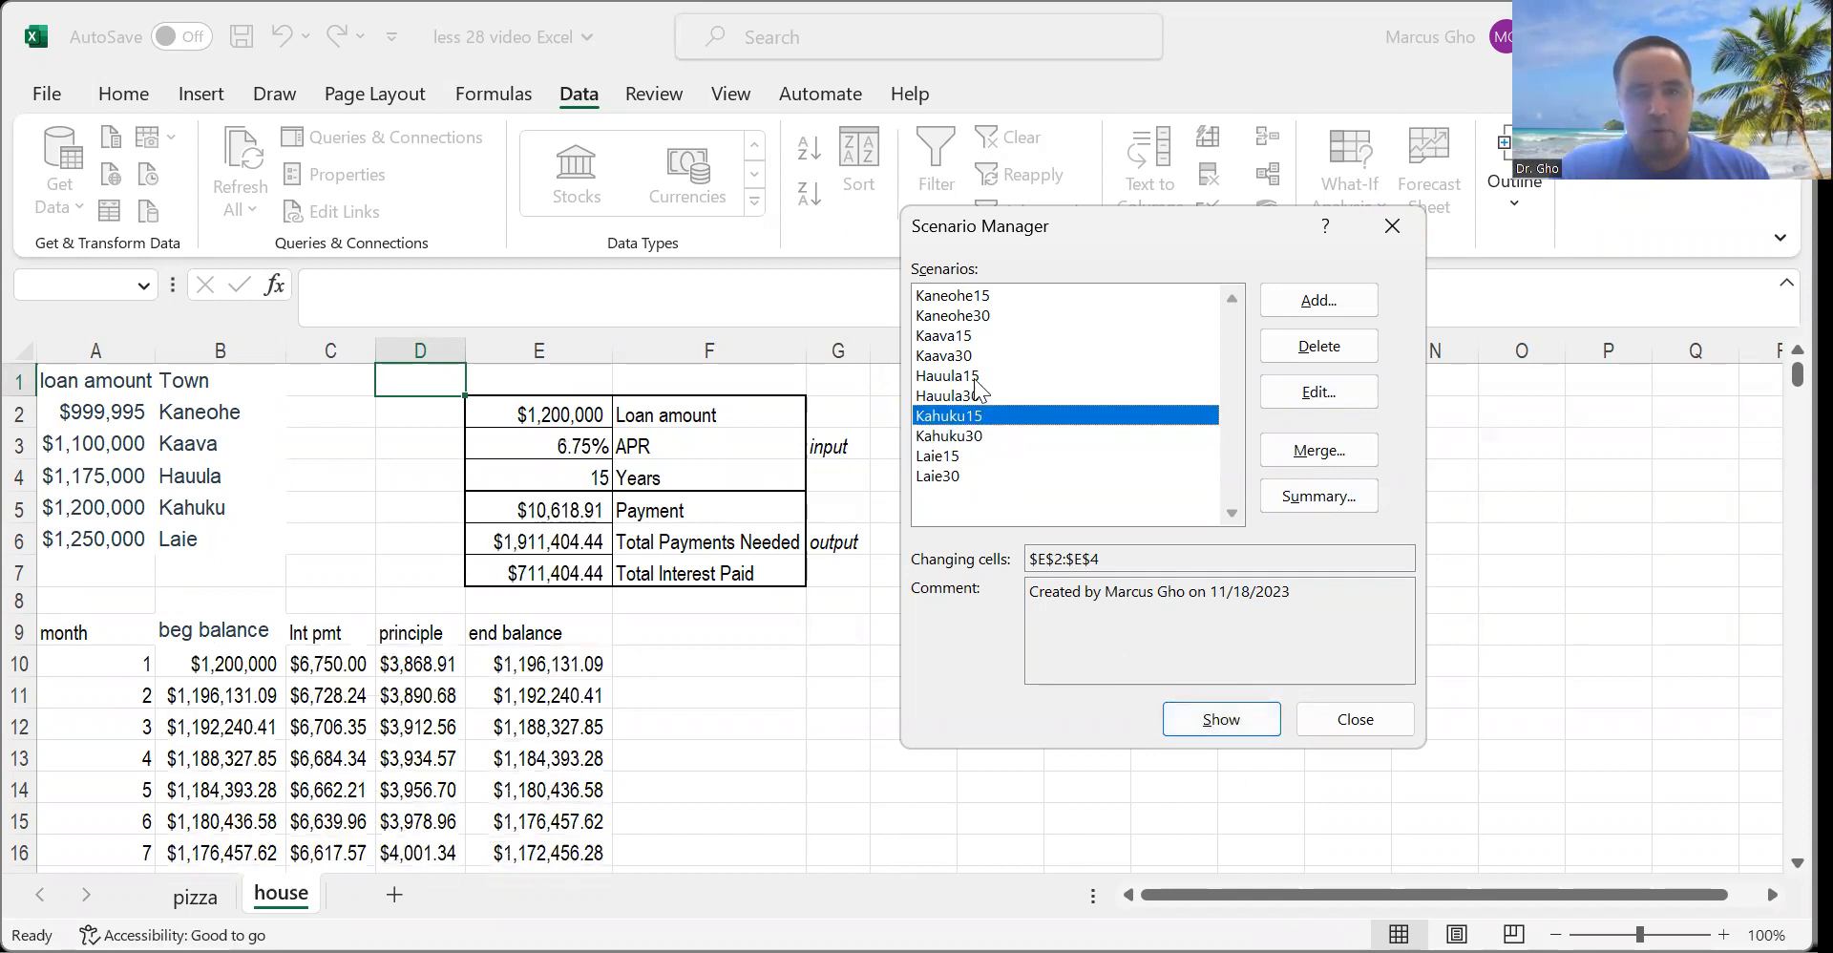
Open the Hauula15 scenario for editing, review its changing cells and loan values, and accept them without changes.
click(948, 375)
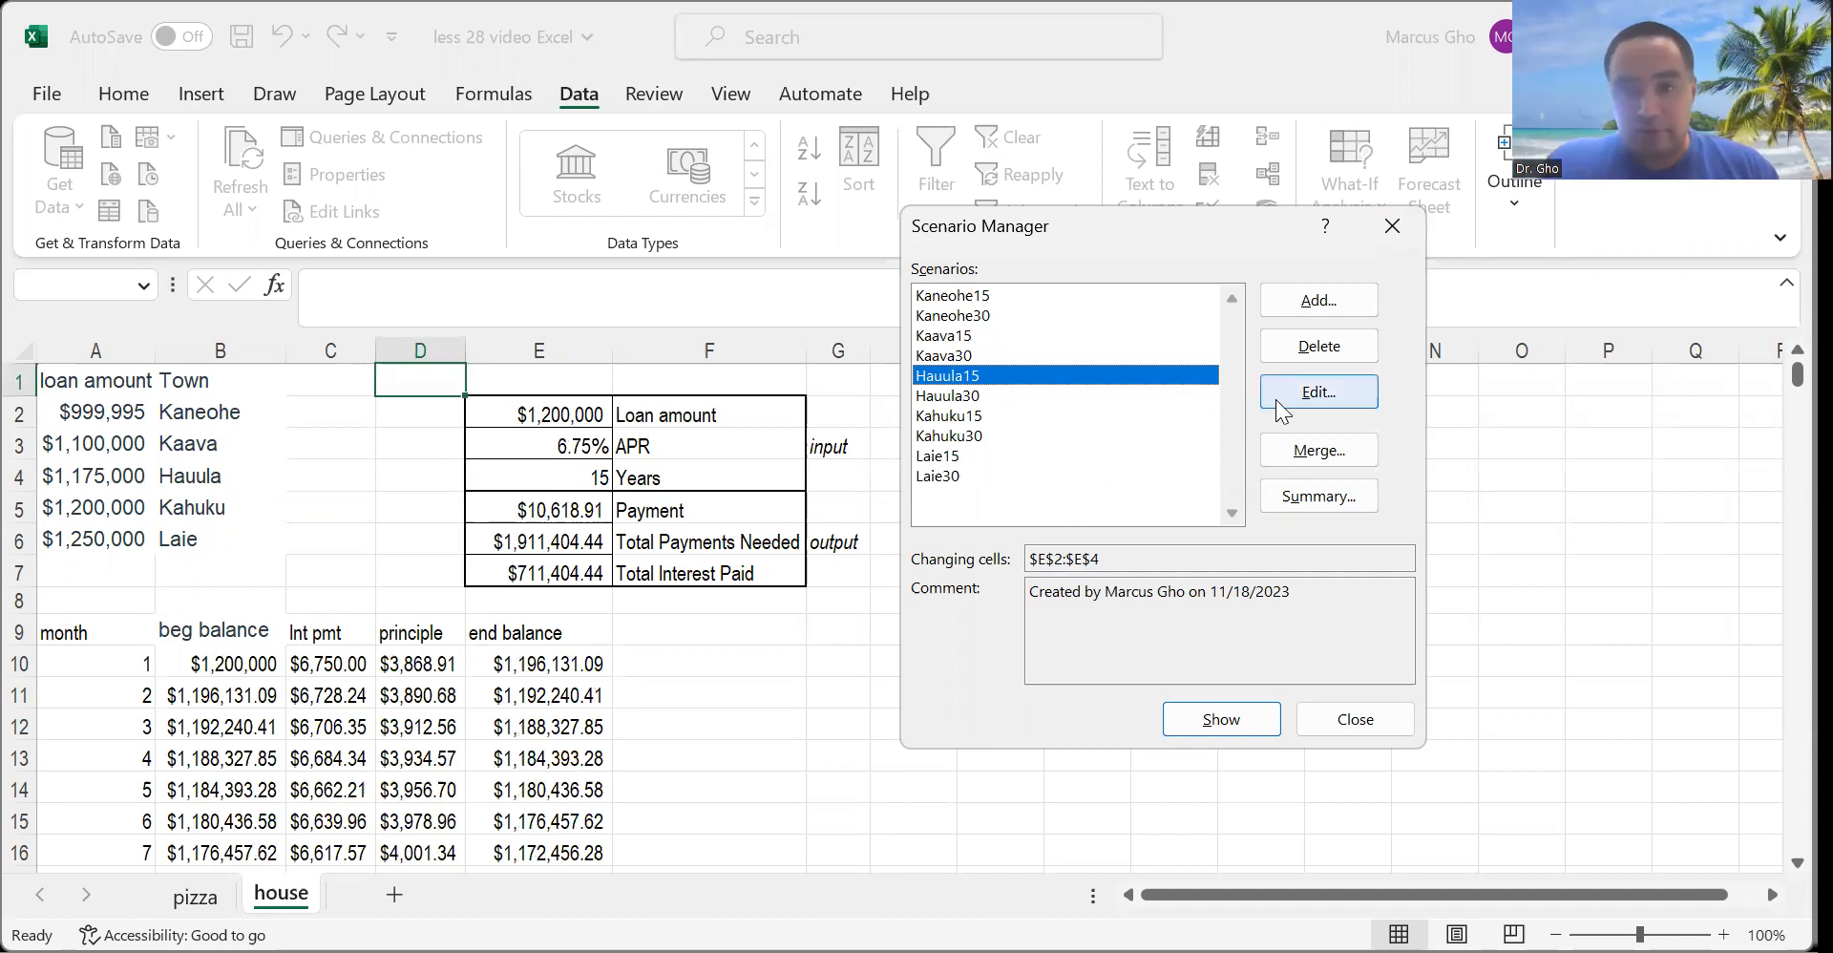
click(1318, 392)
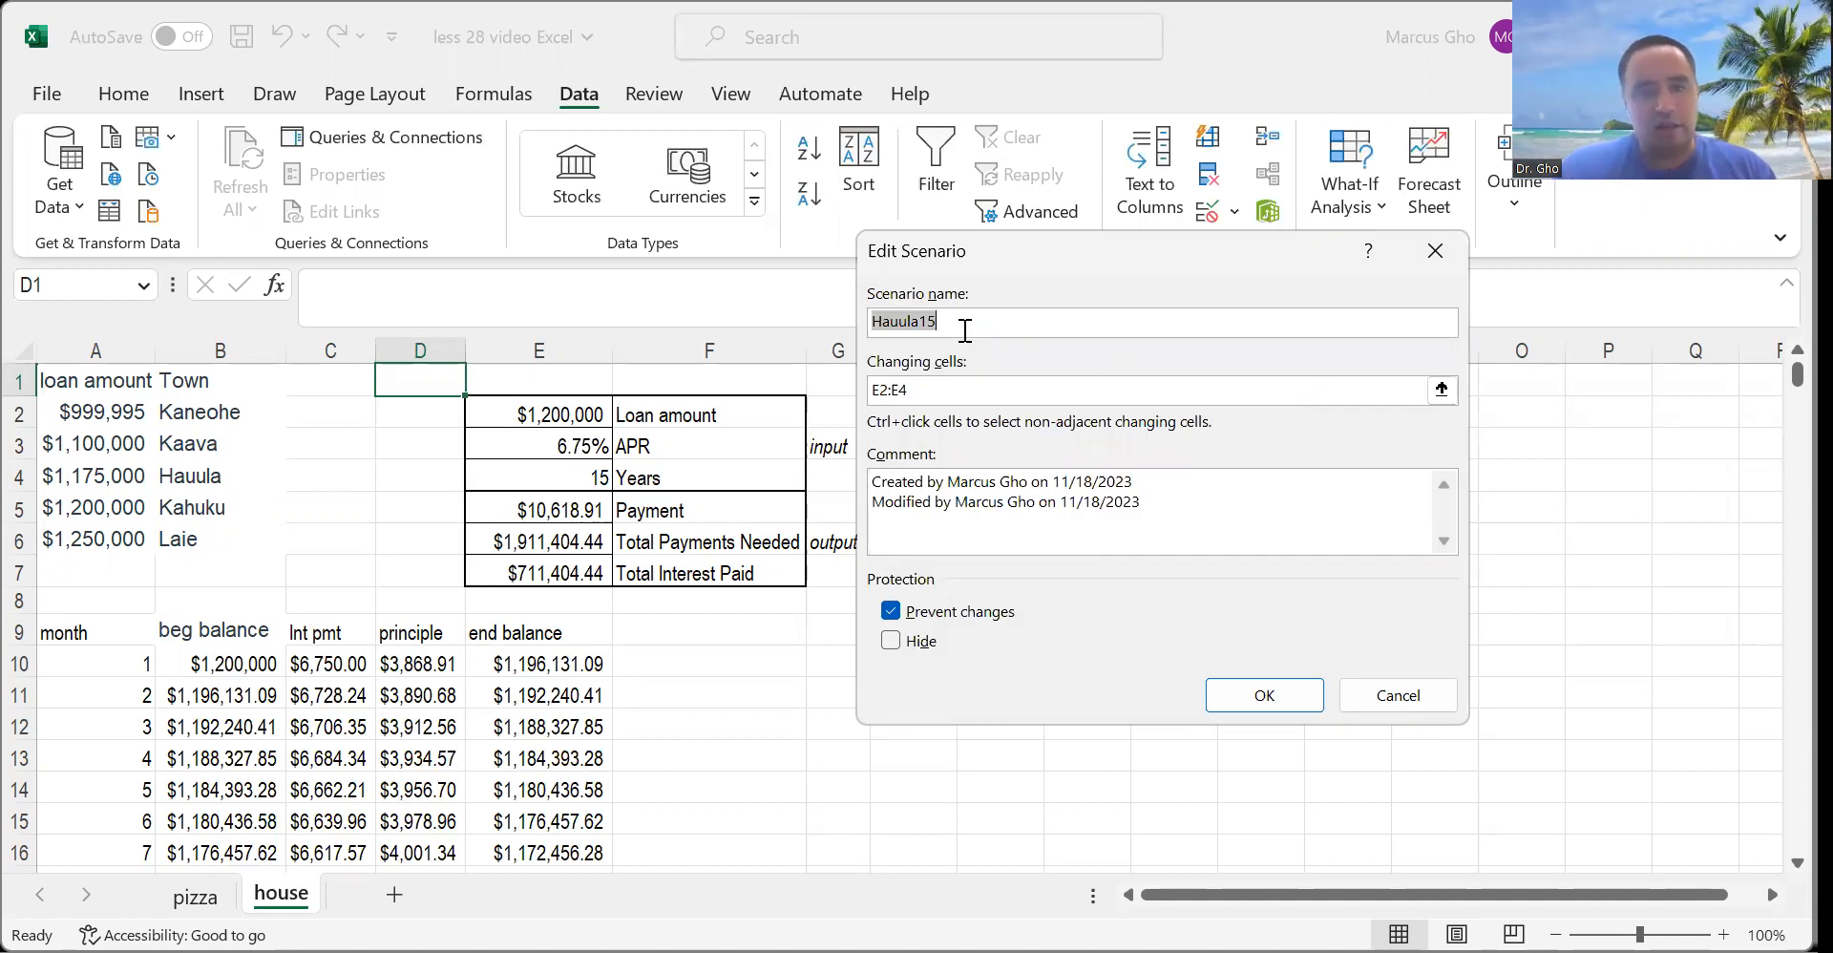
click(1278, 696)
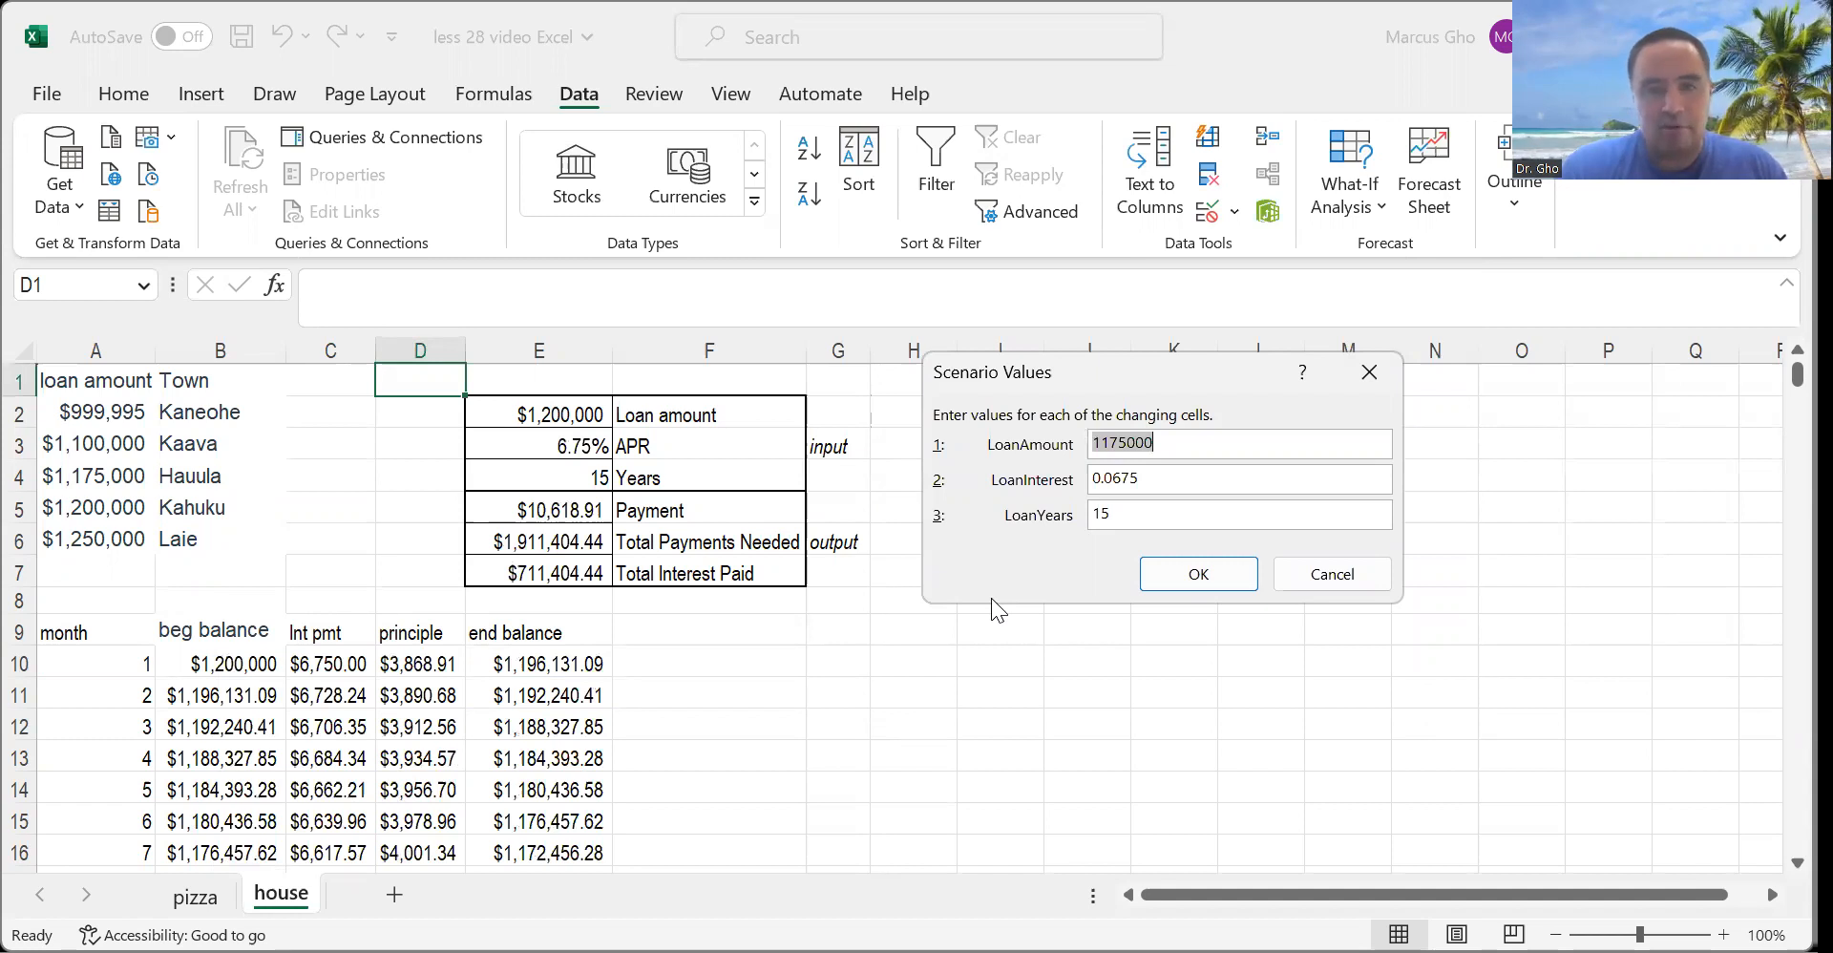
click(1193, 584)
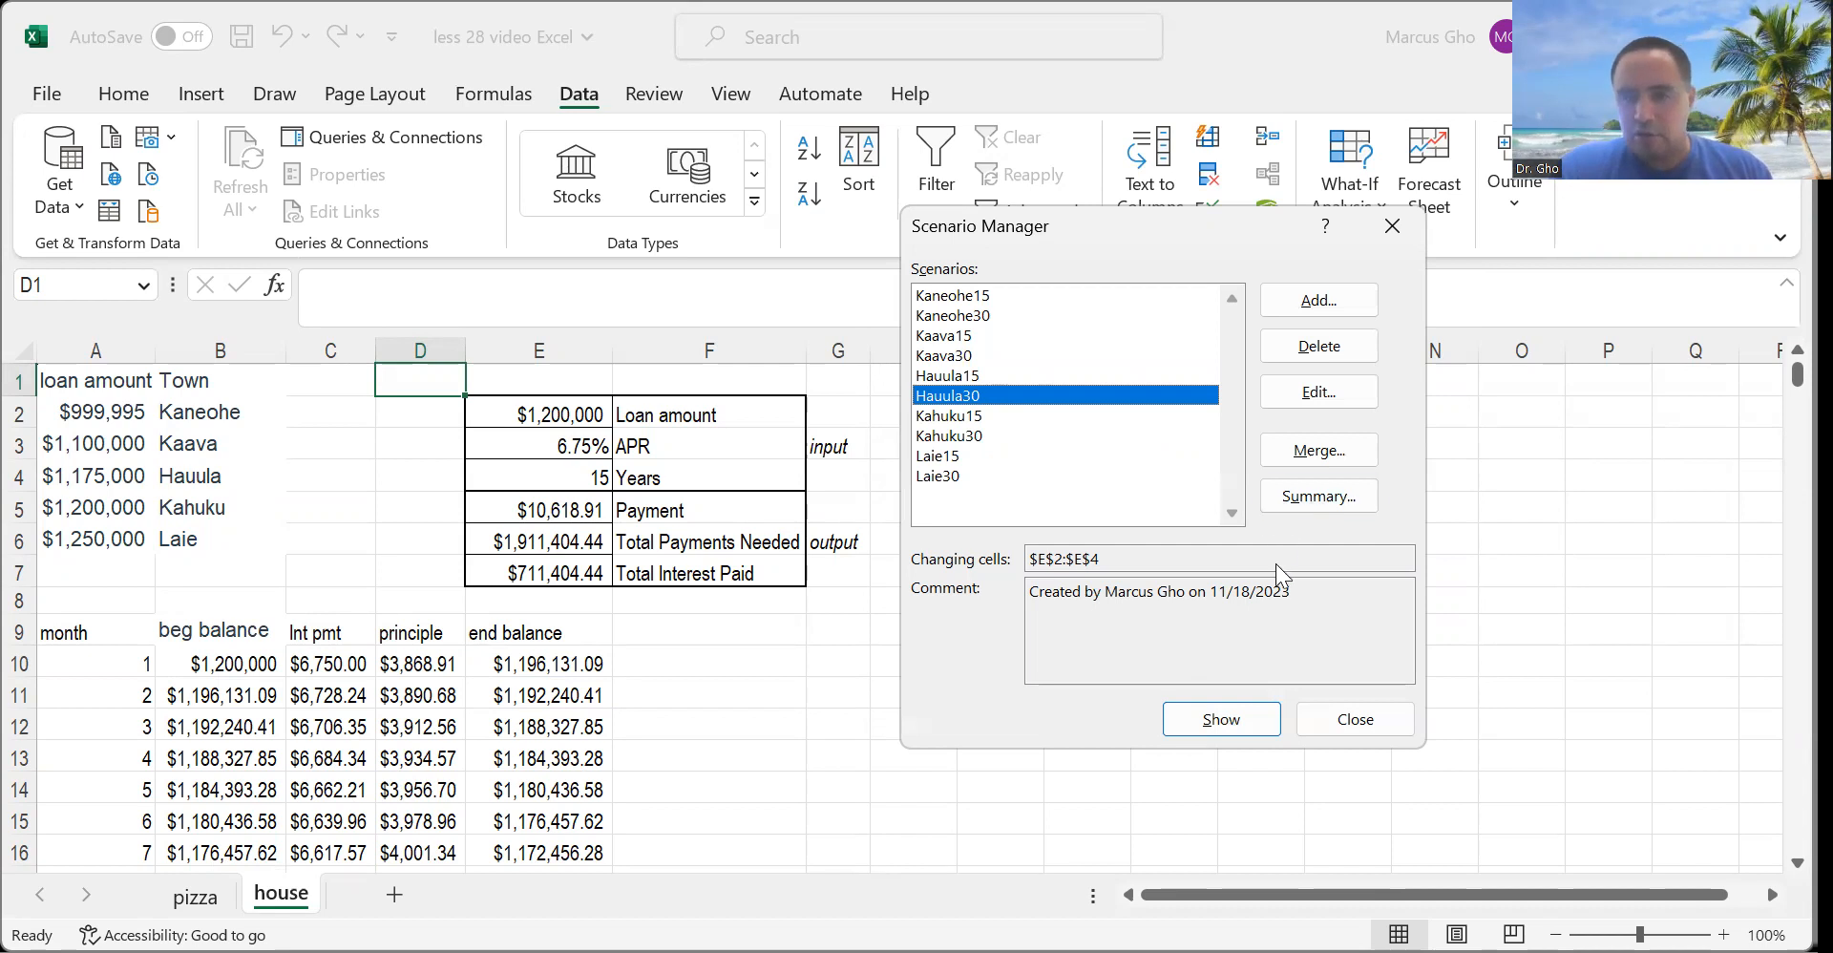
mouse_move(1311, 463)
mouse_down()
mouse_move(1300, 550)
mouse_move(1305, 463)
mouse_up()
drag(1392, 530, 1305, 463)
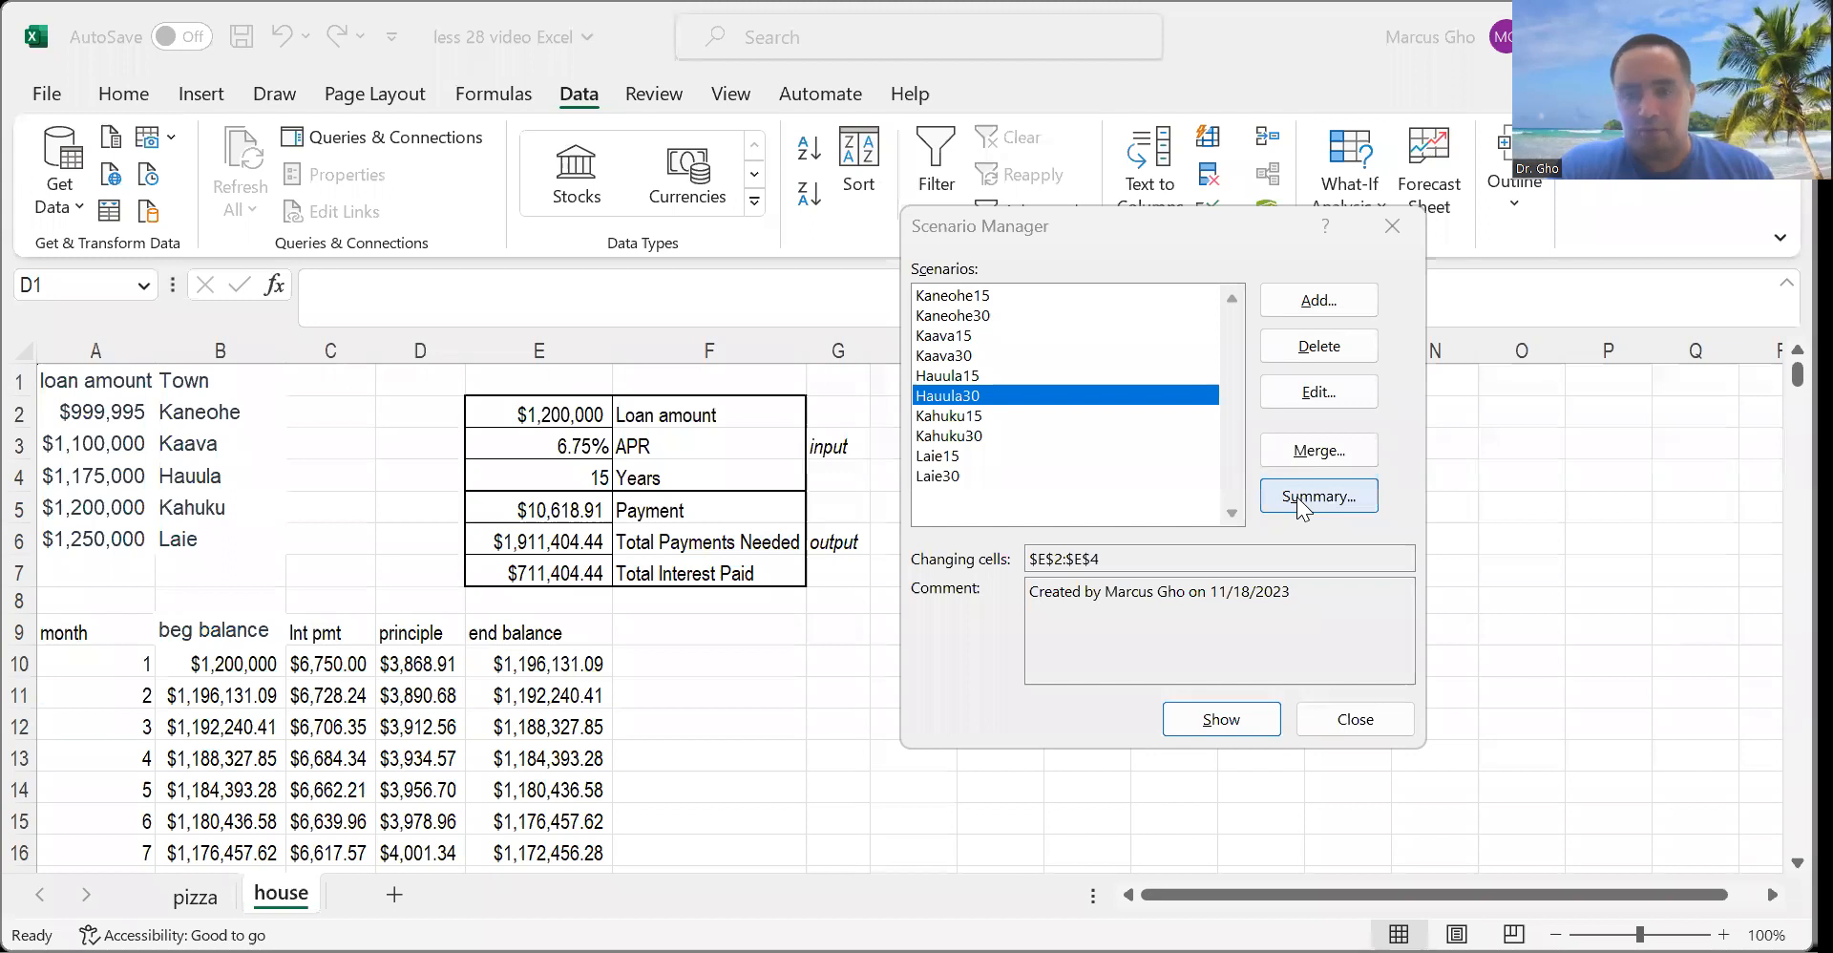
Create a scenario summary report of all the scenarios with E5:E7 as the result cells.
click(1297, 496)
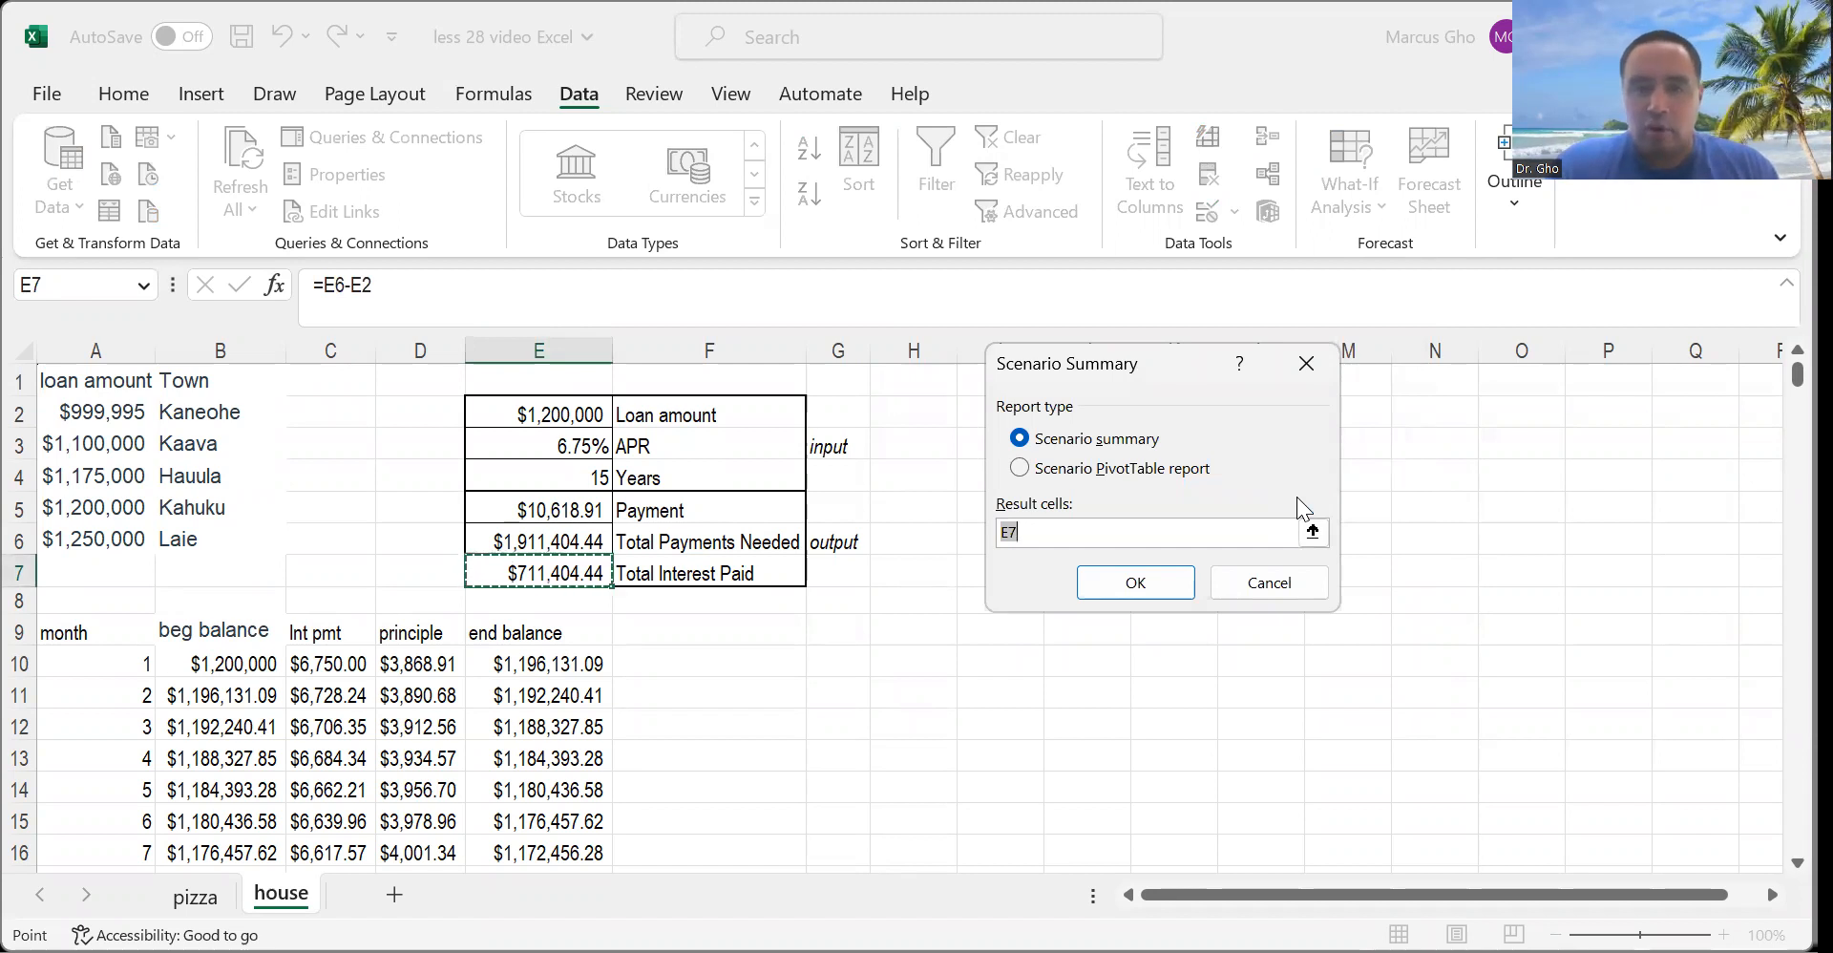
click(1310, 531)
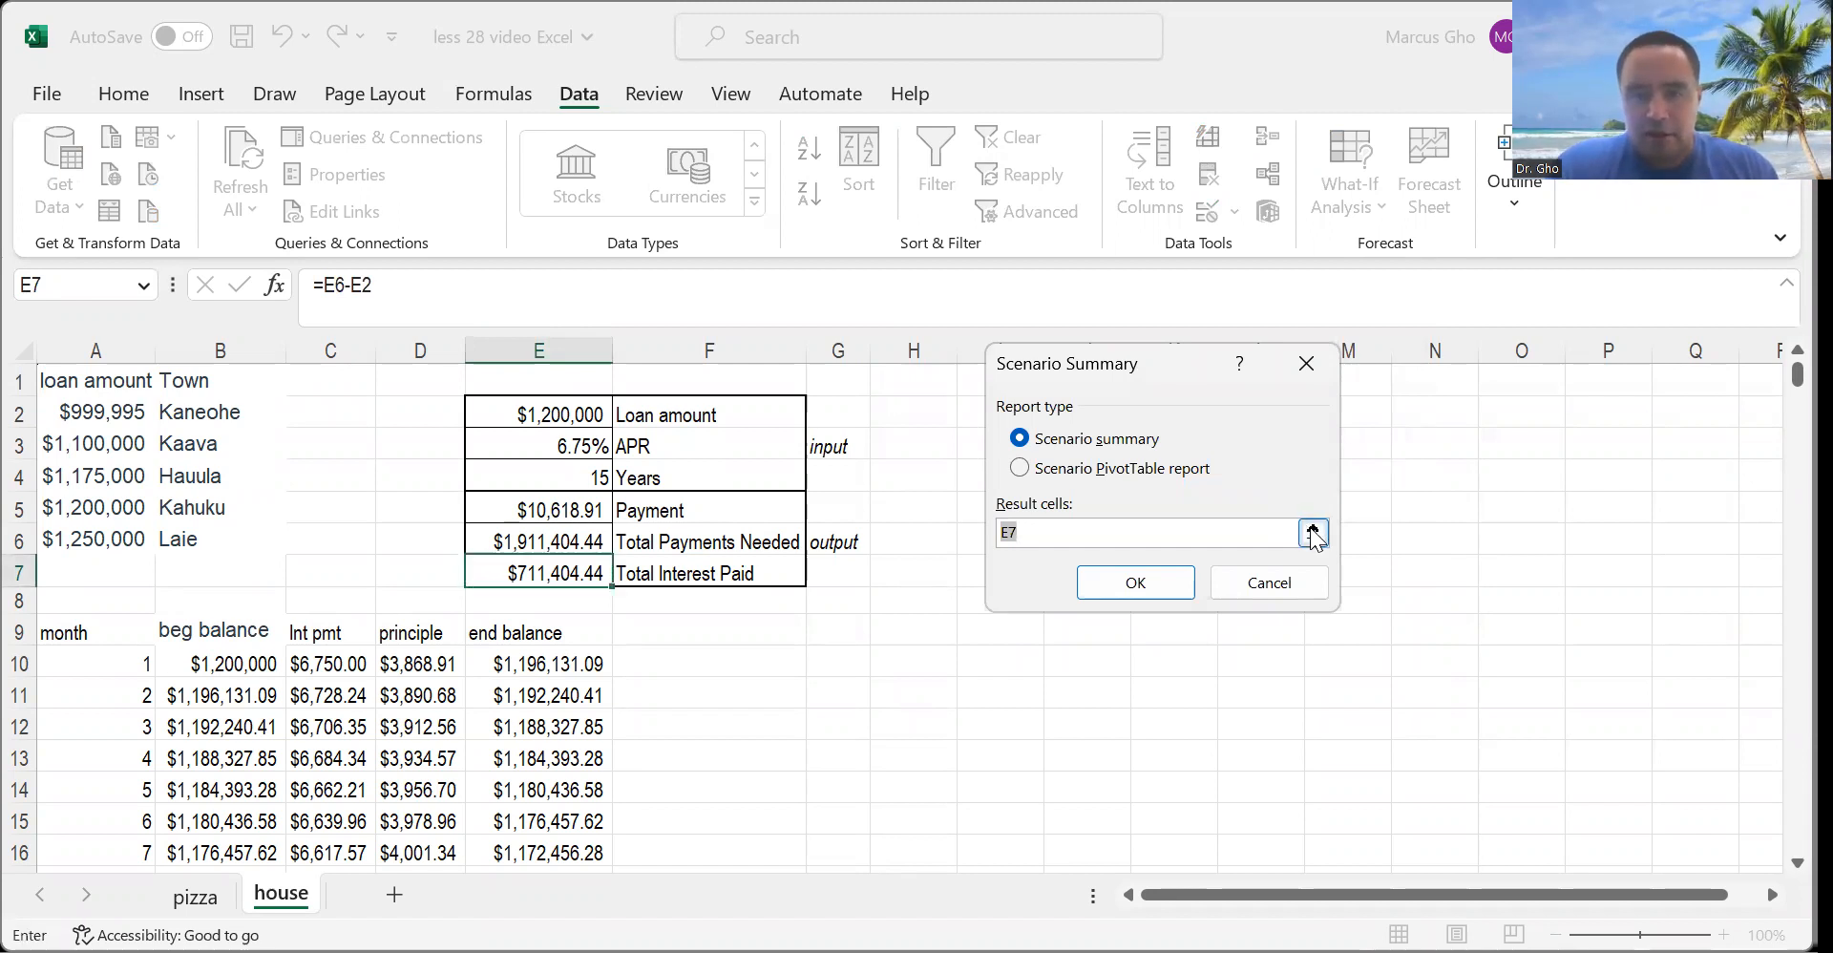
drag(567, 509, 563, 575)
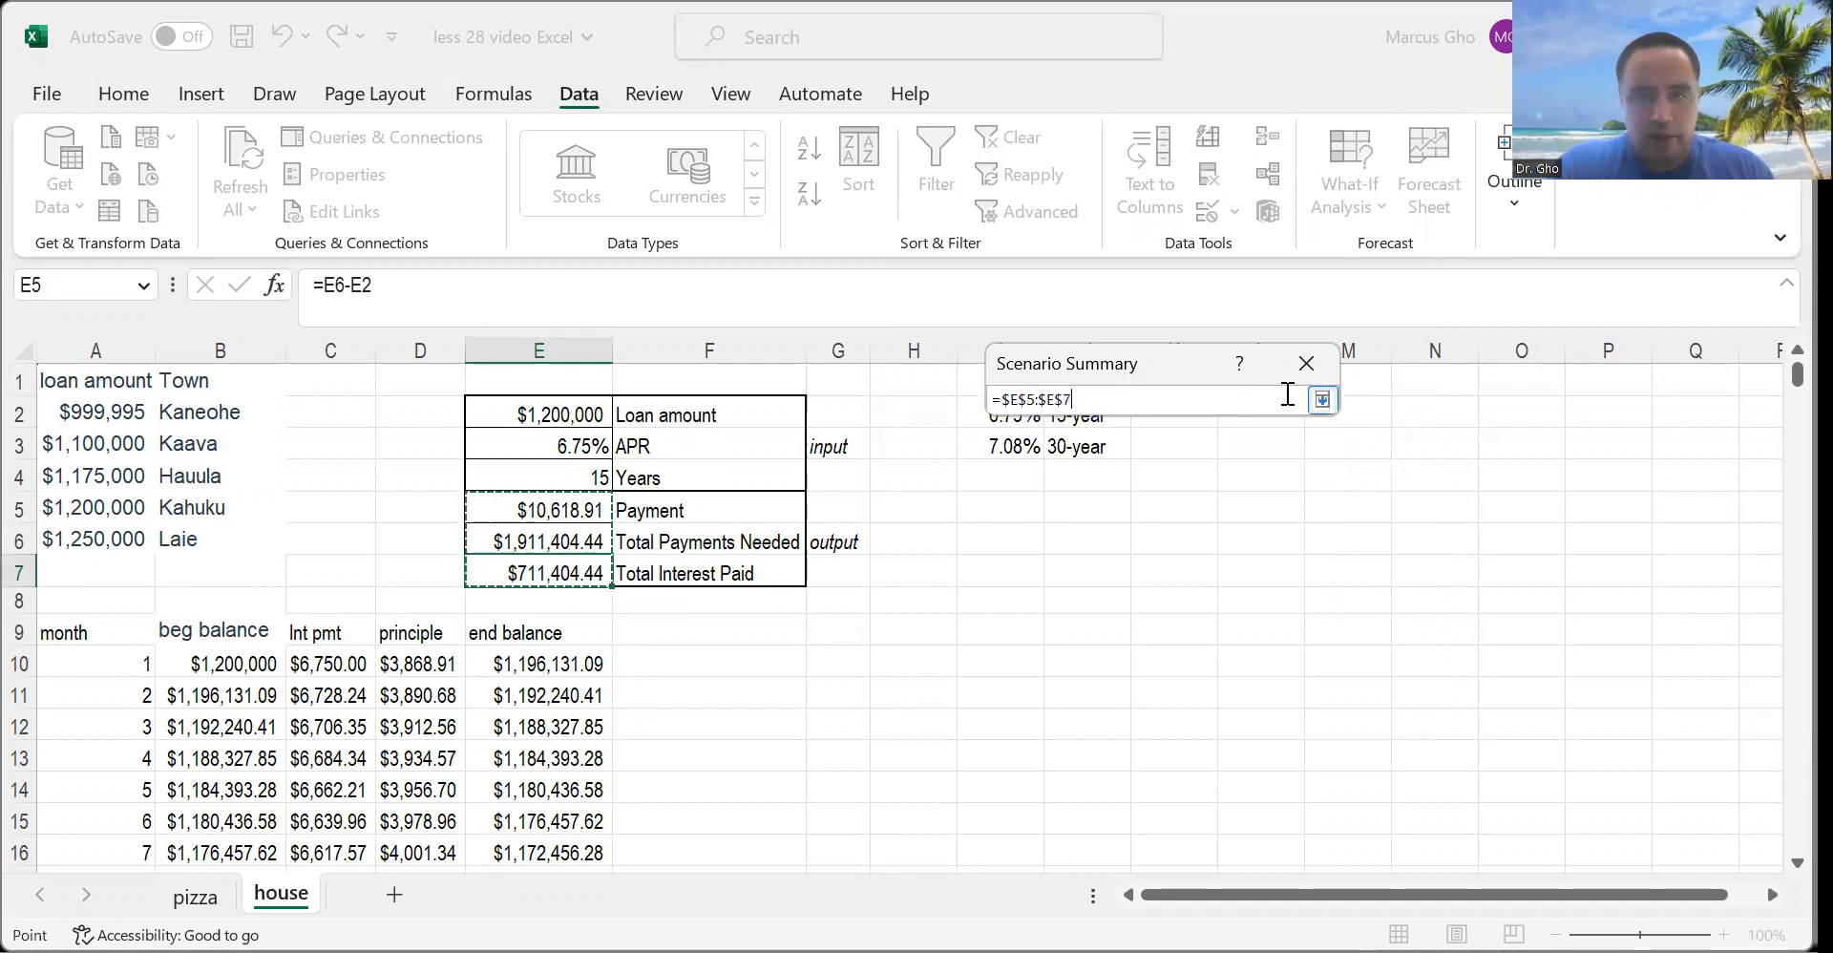
click(1331, 406)
click(1323, 401)
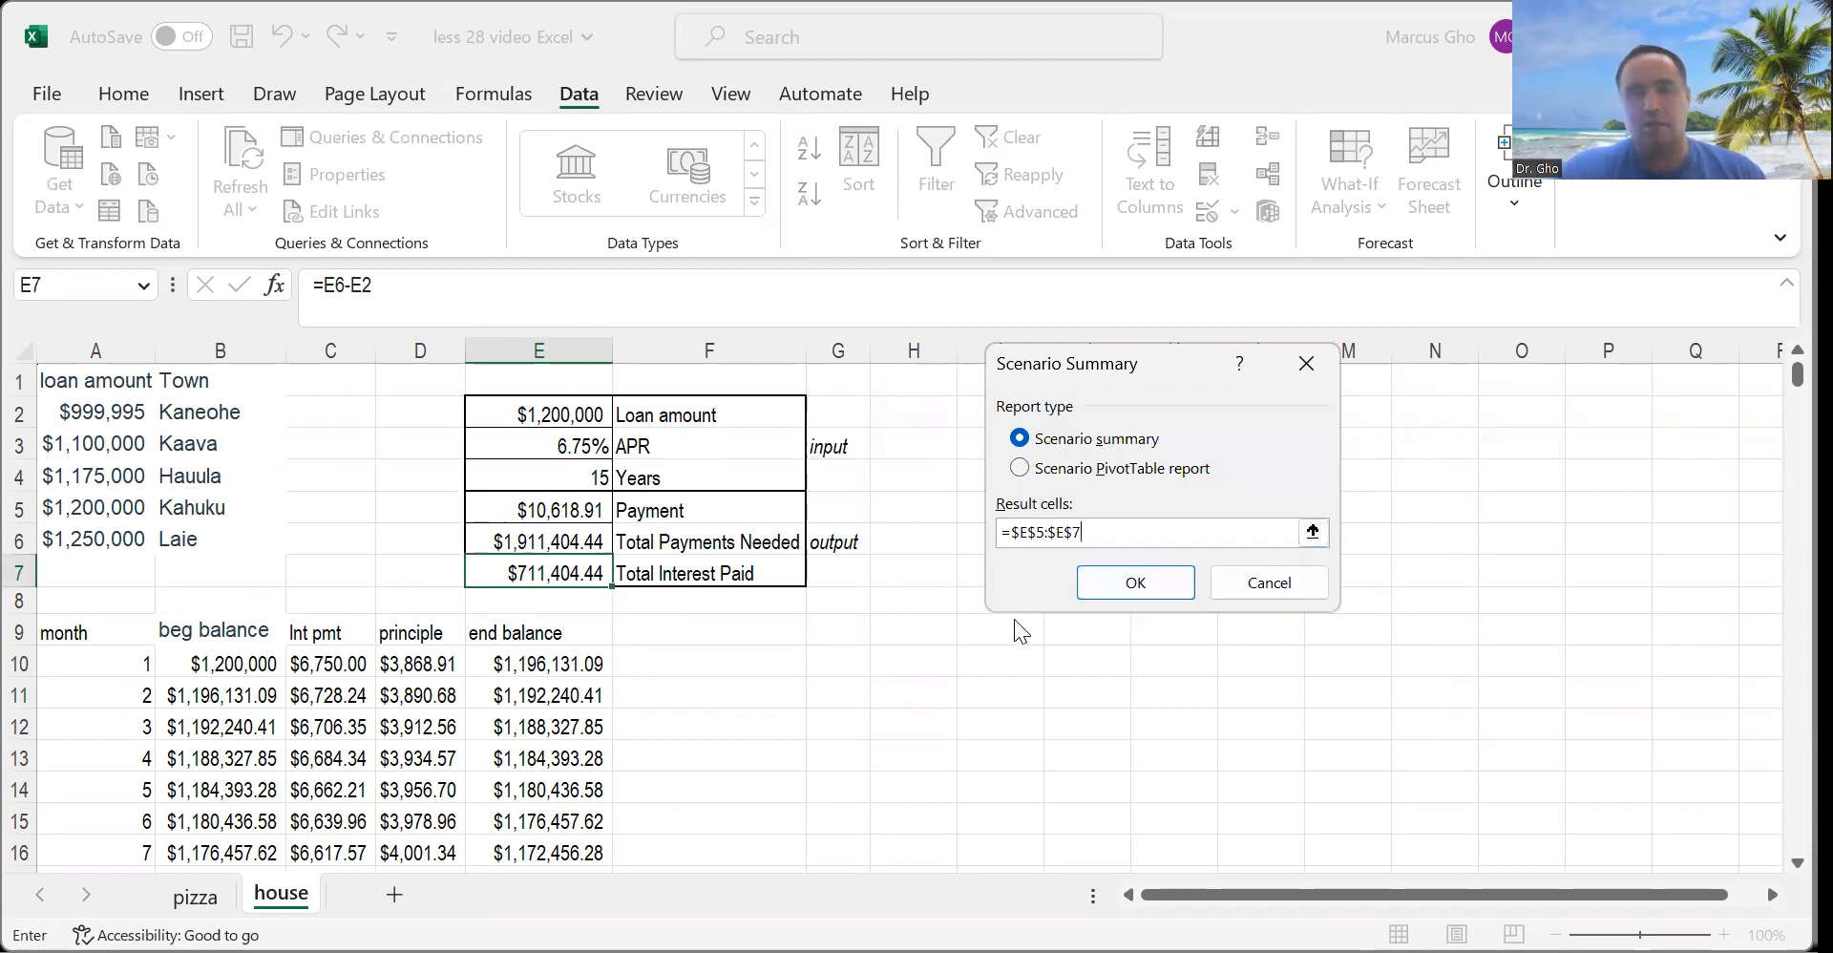
click(1108, 580)
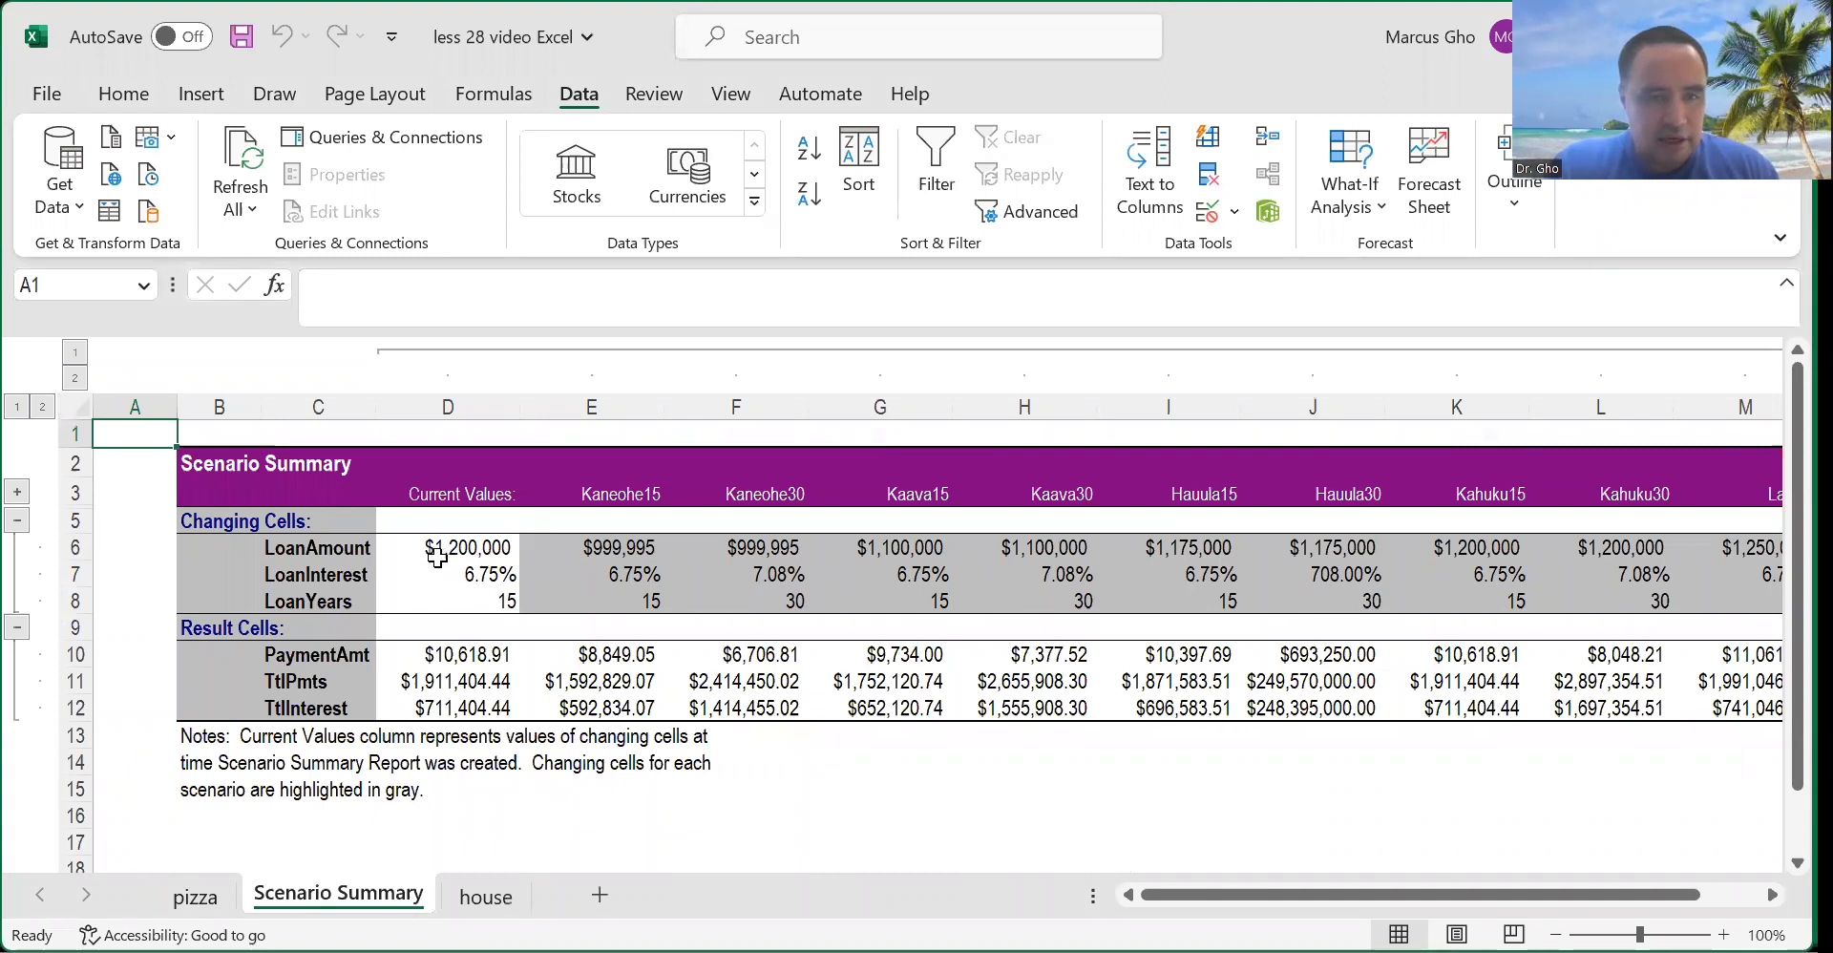
Delete the Current Values column from the scenario summary report.
click(466, 407)
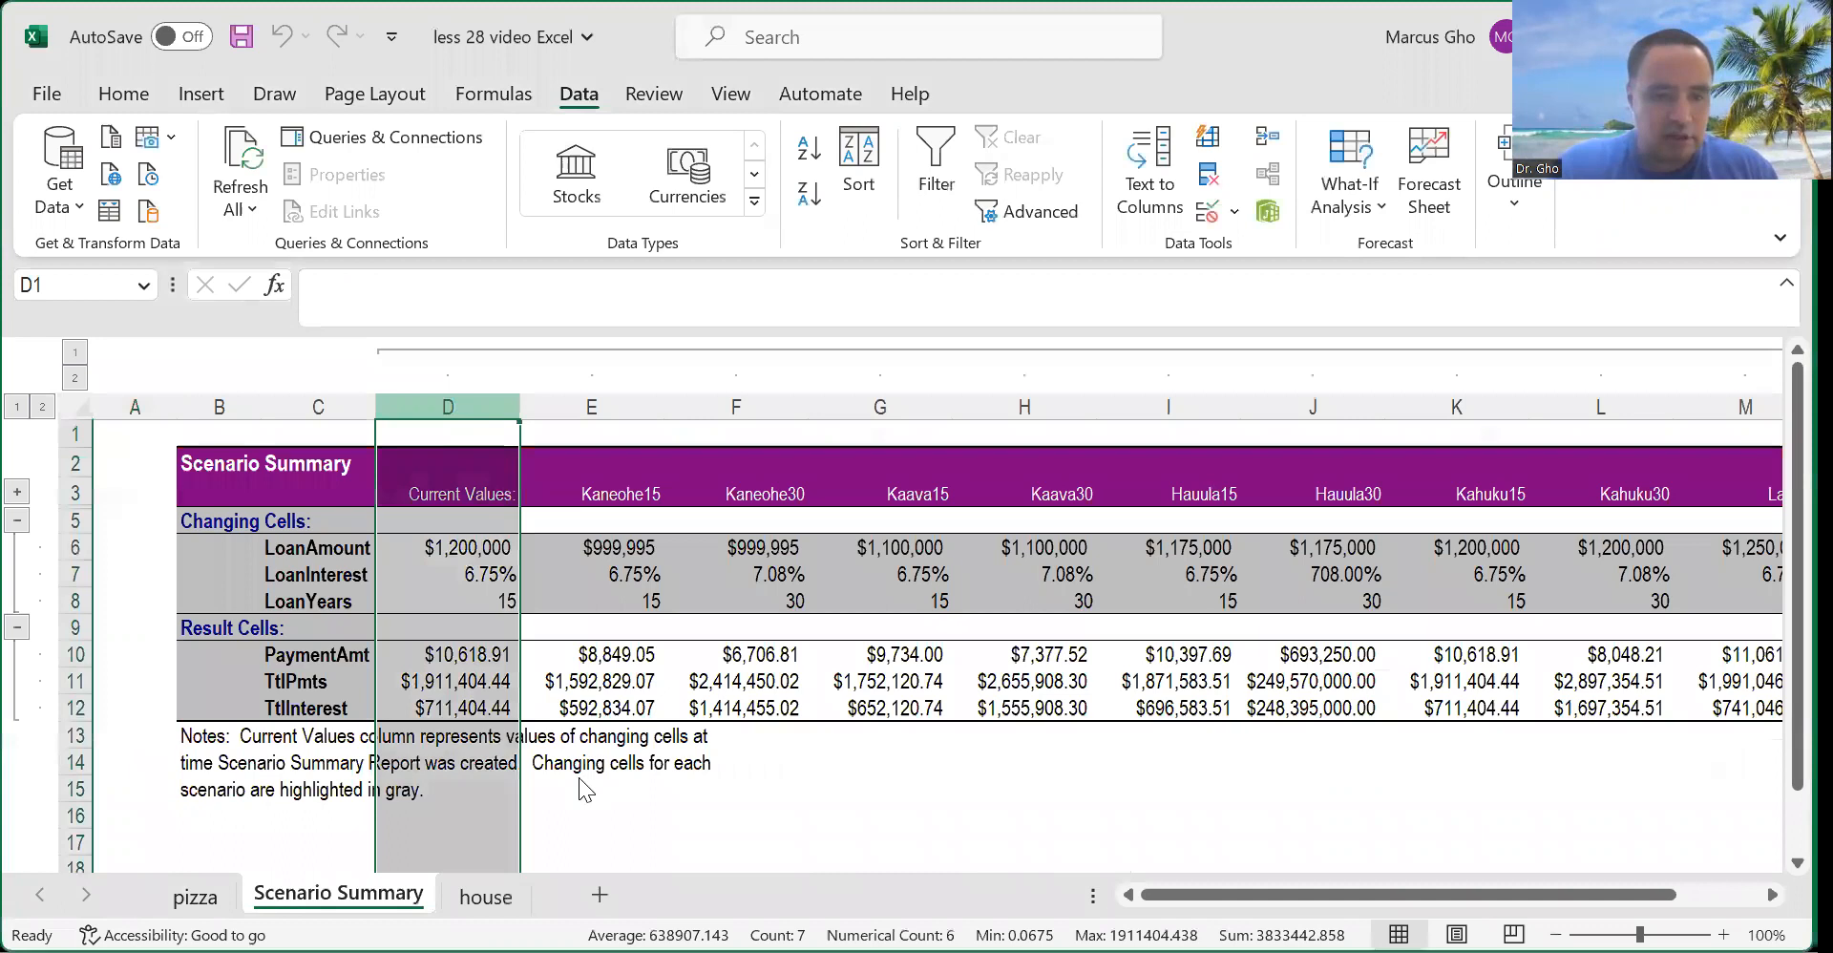
key(ctrl+minus)
click(449, 576)
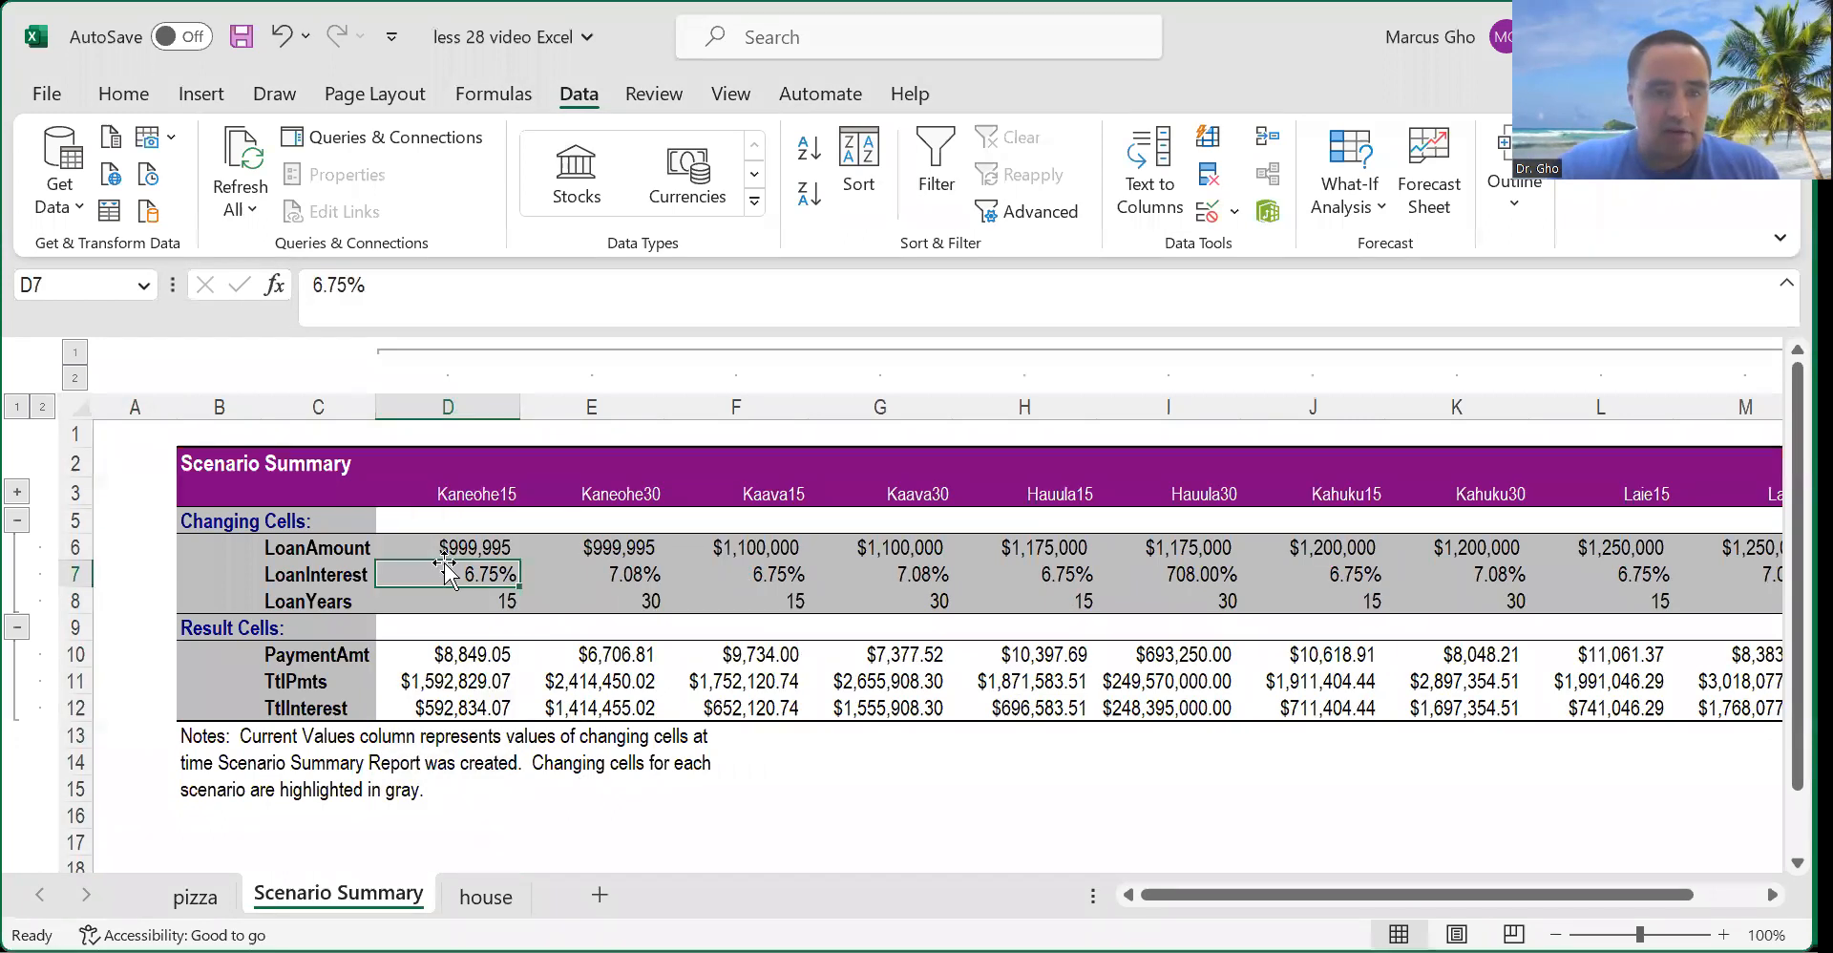
click(464, 541)
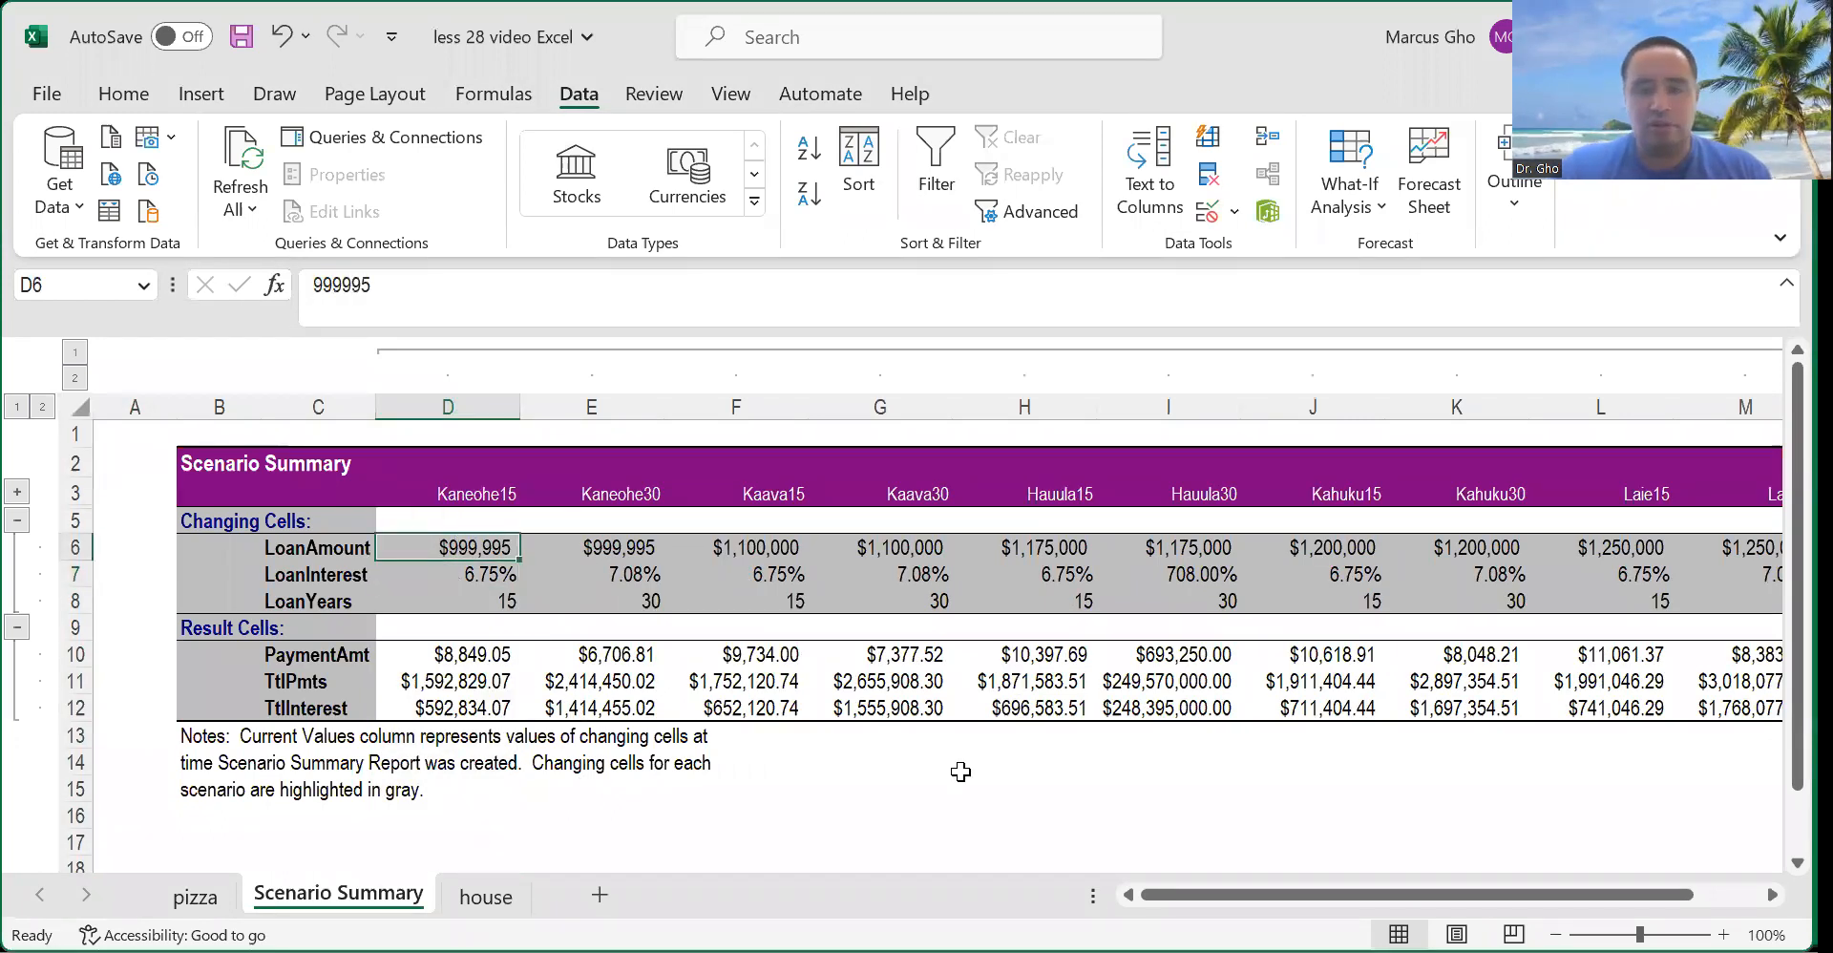
mouse_move(475, 513)
mouse_down()
mouse_move(510, 617)
mouse_move(514, 587)
mouse_up()
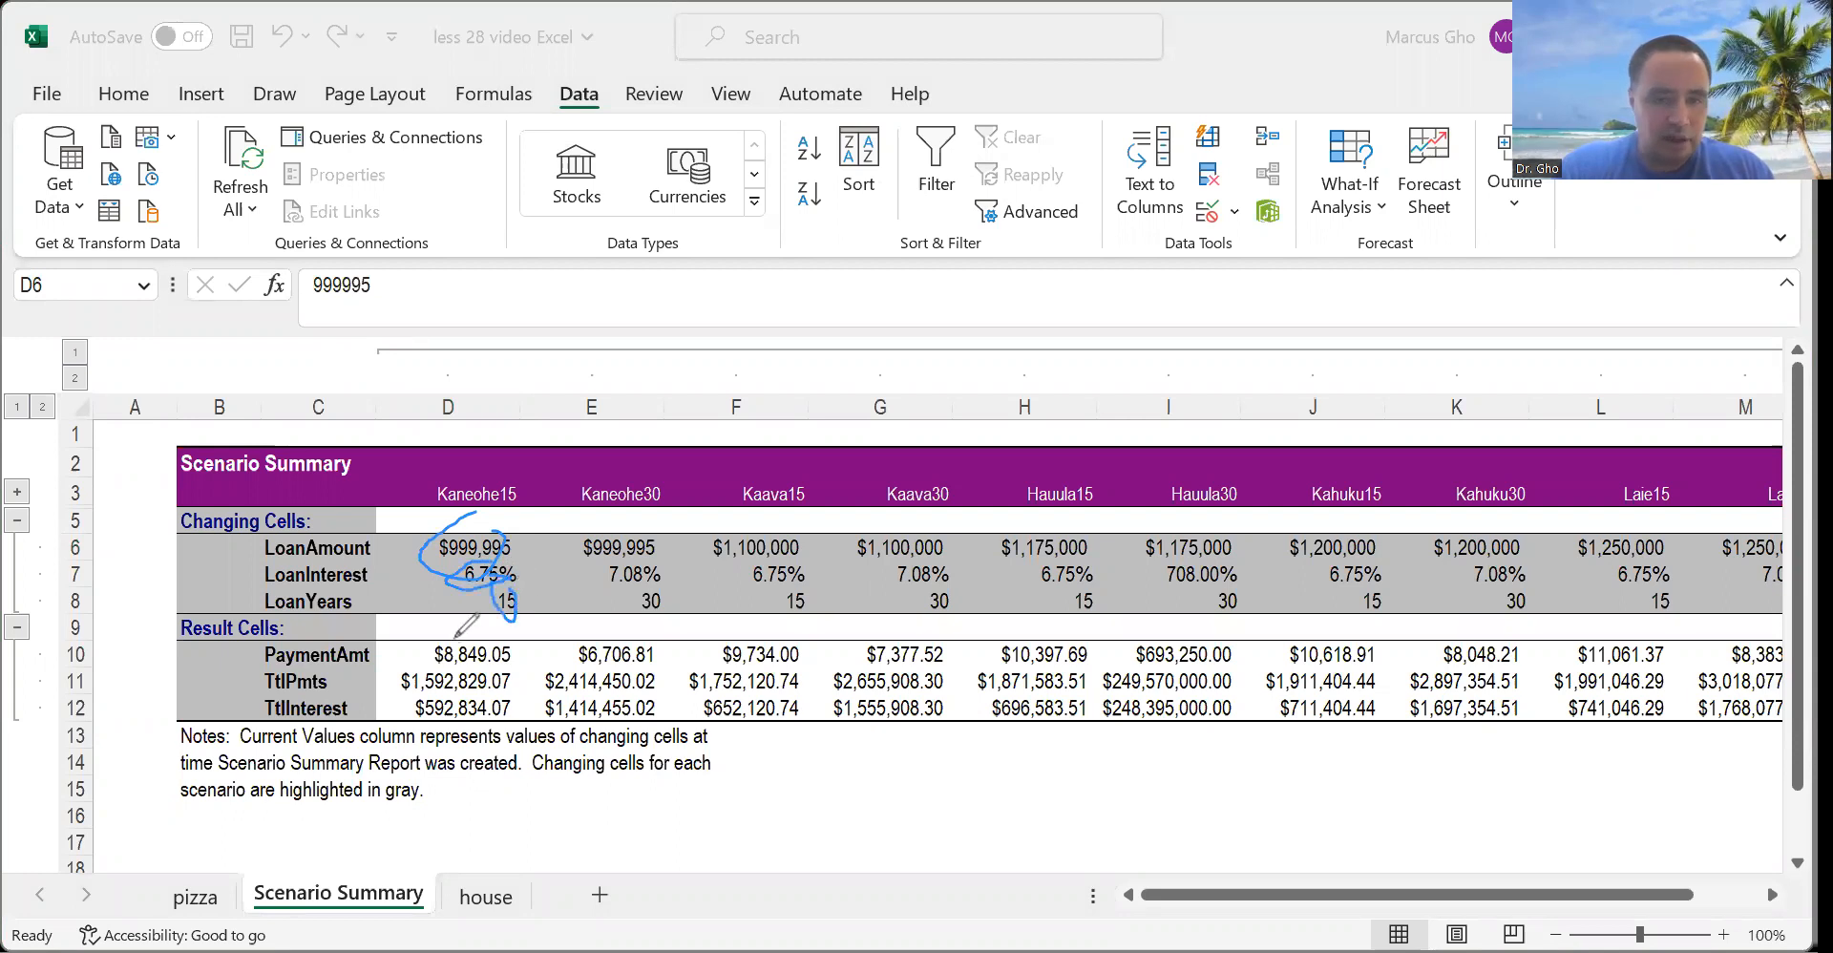
mouse_move(454, 638)
mouse_down()
mouse_move(400, 691)
mouse_move(437, 666)
mouse_move(429, 714)
mouse_move(509, 689)
mouse_up()
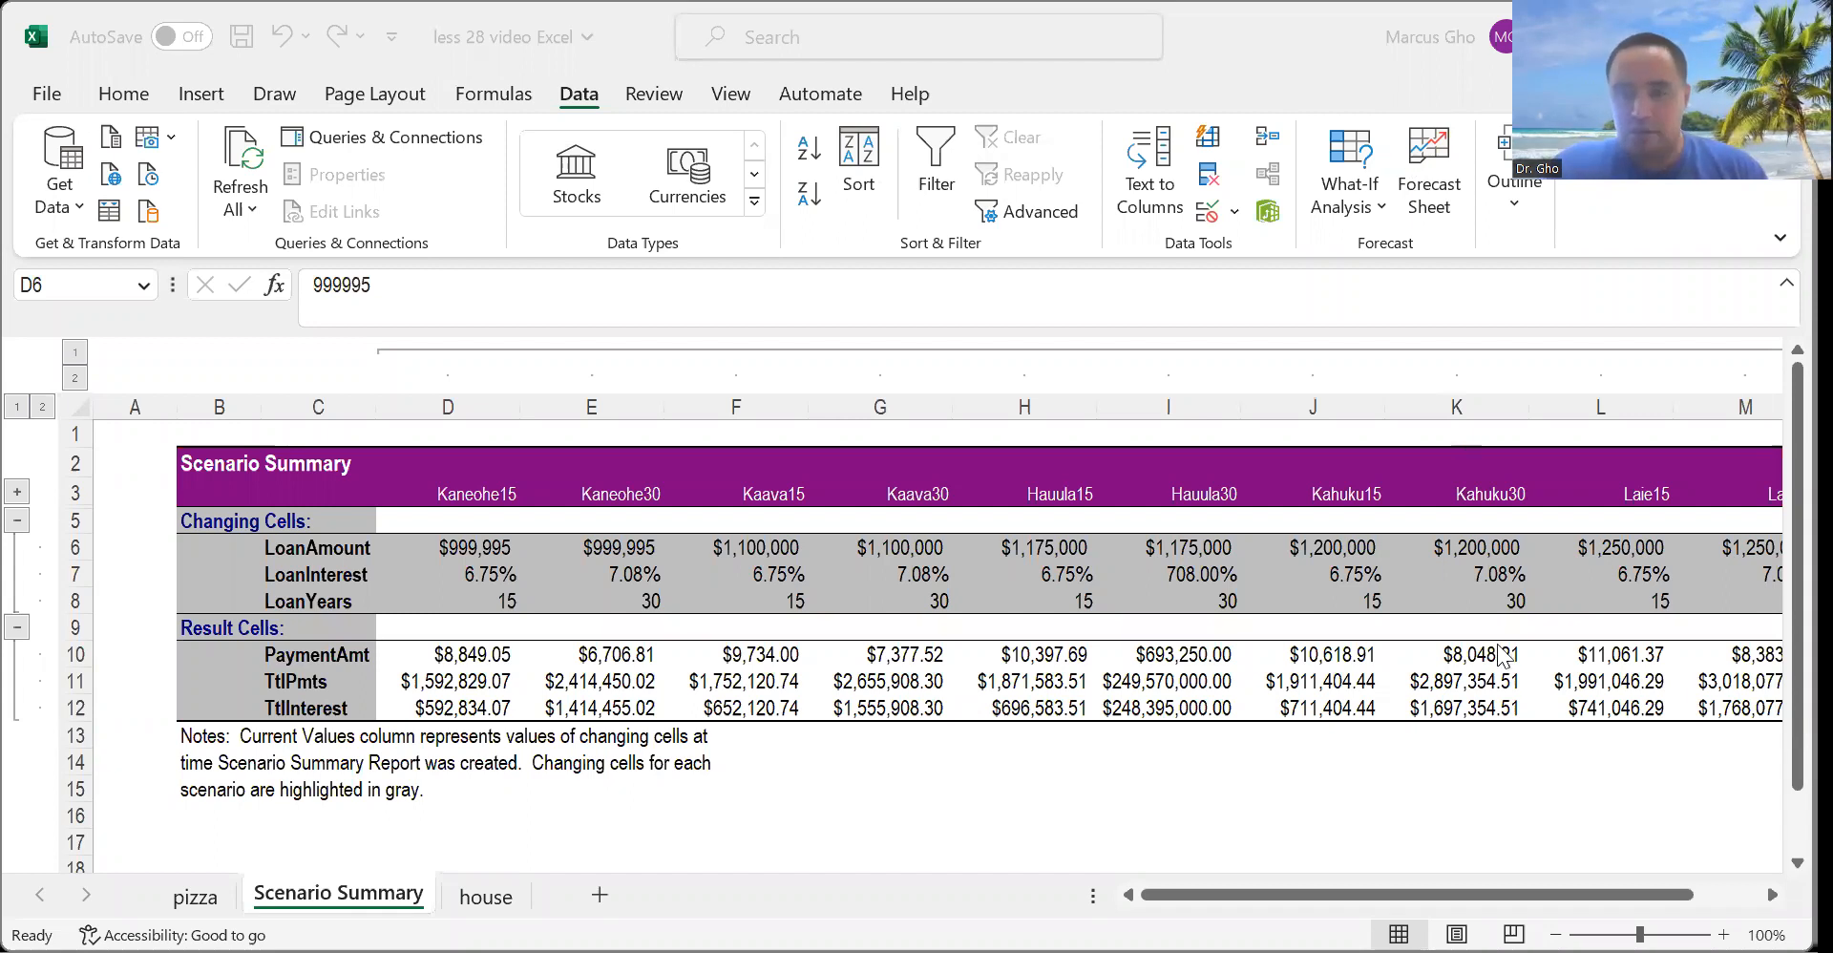
Compare the payment amounts in row 10 of the scenario summary across the 15- and 30-year loans for each town.
drag(1561, 902, 1625, 897)
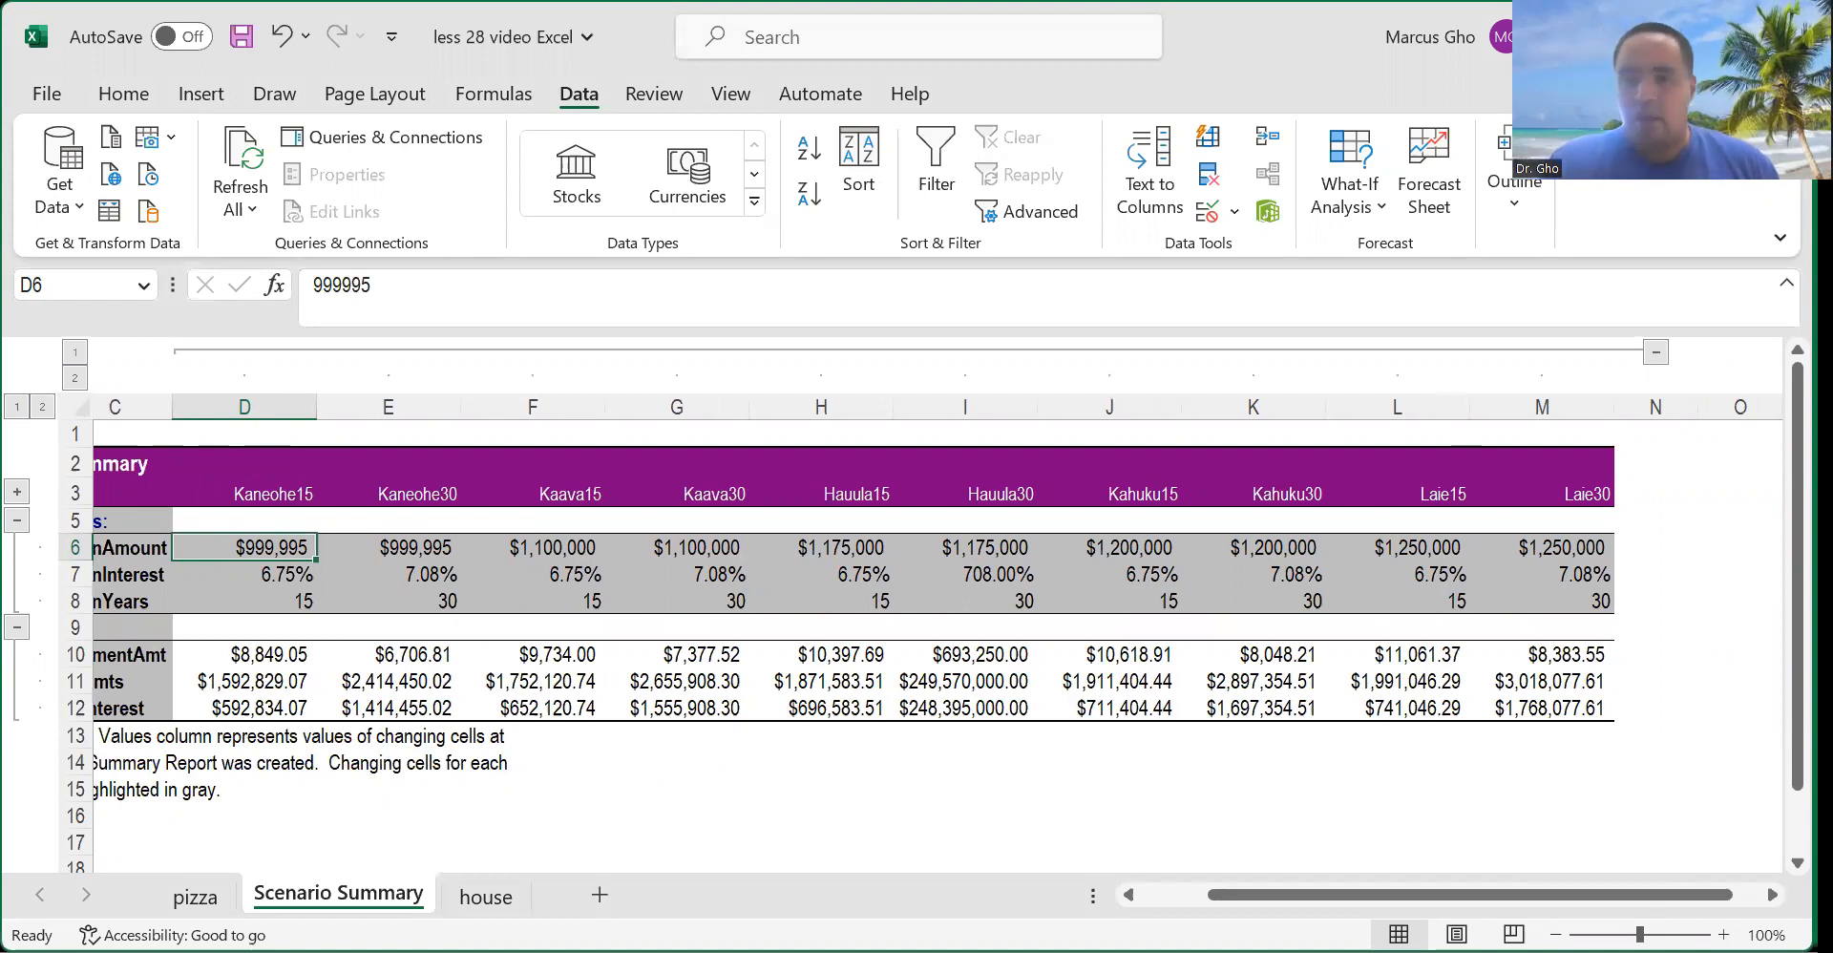
click(1549, 664)
click(1433, 644)
key(Right)
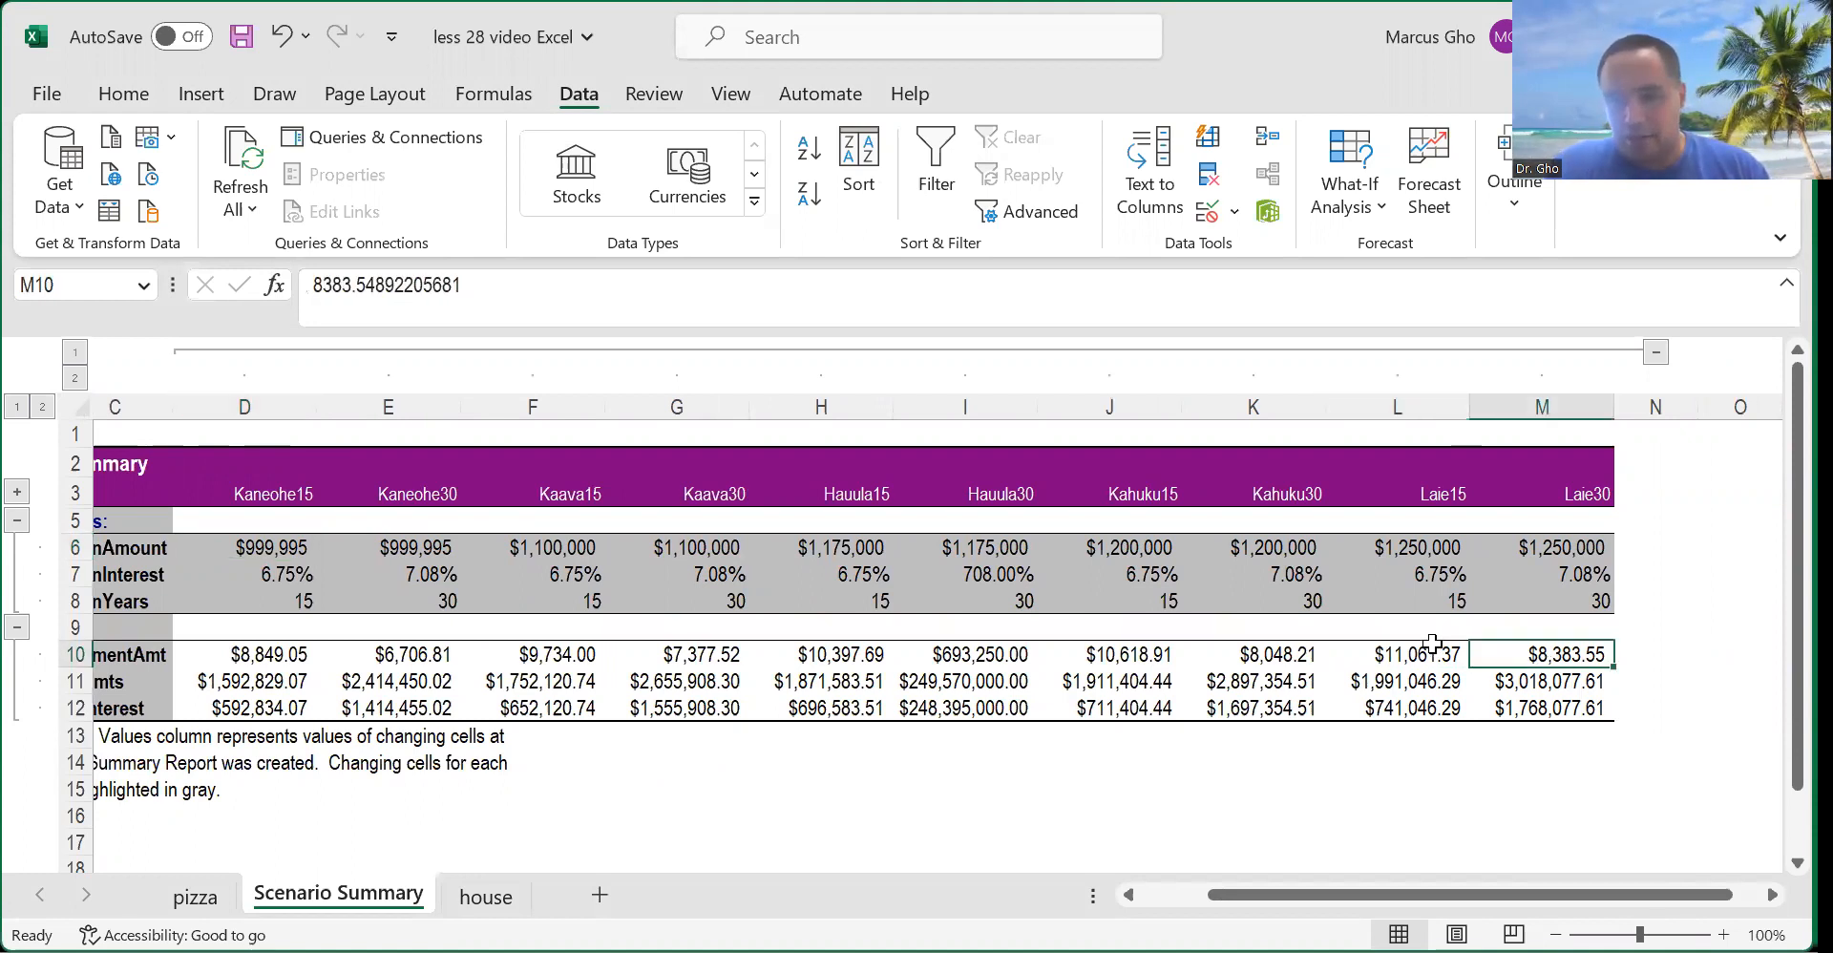
key(Left)
key(Left)
key(Left)
key(Left)
key(Left)
key(Left)
key(Left)
key(Left)
key(Left)
key(Left)
key(Left)
key(Left)
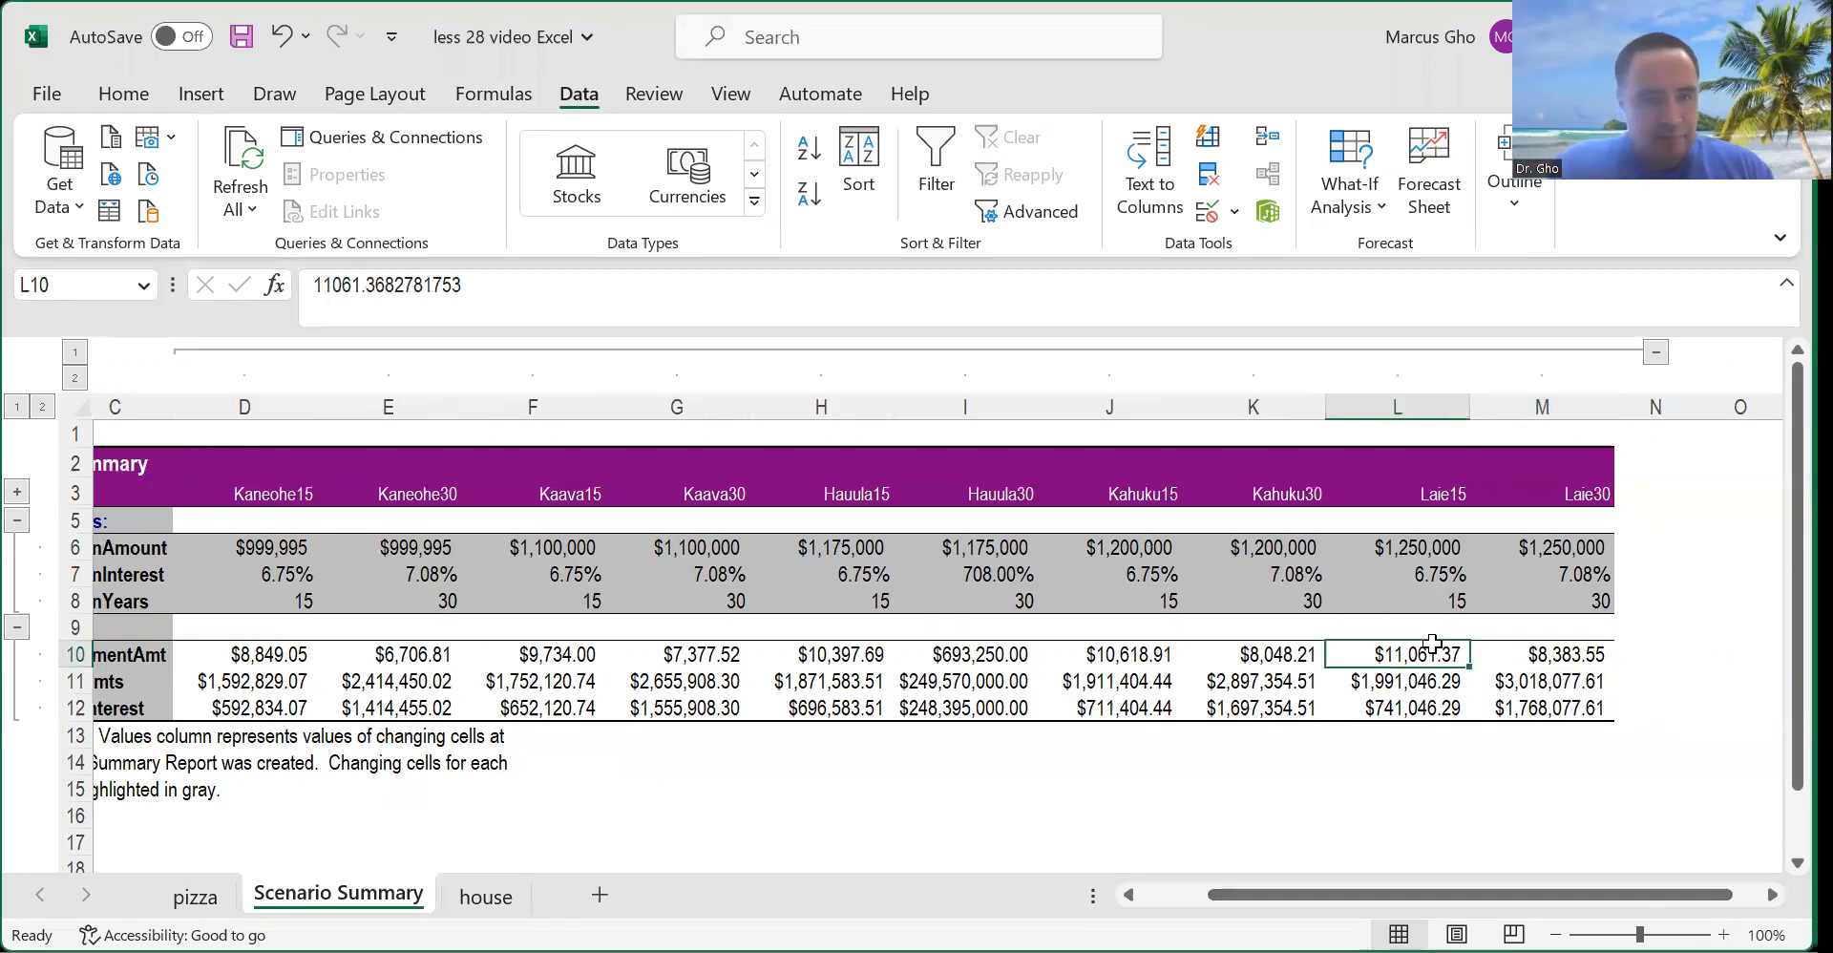
key(Right)
key(Right)
key(Right)
key(Right)
key(Right)
key(Right)
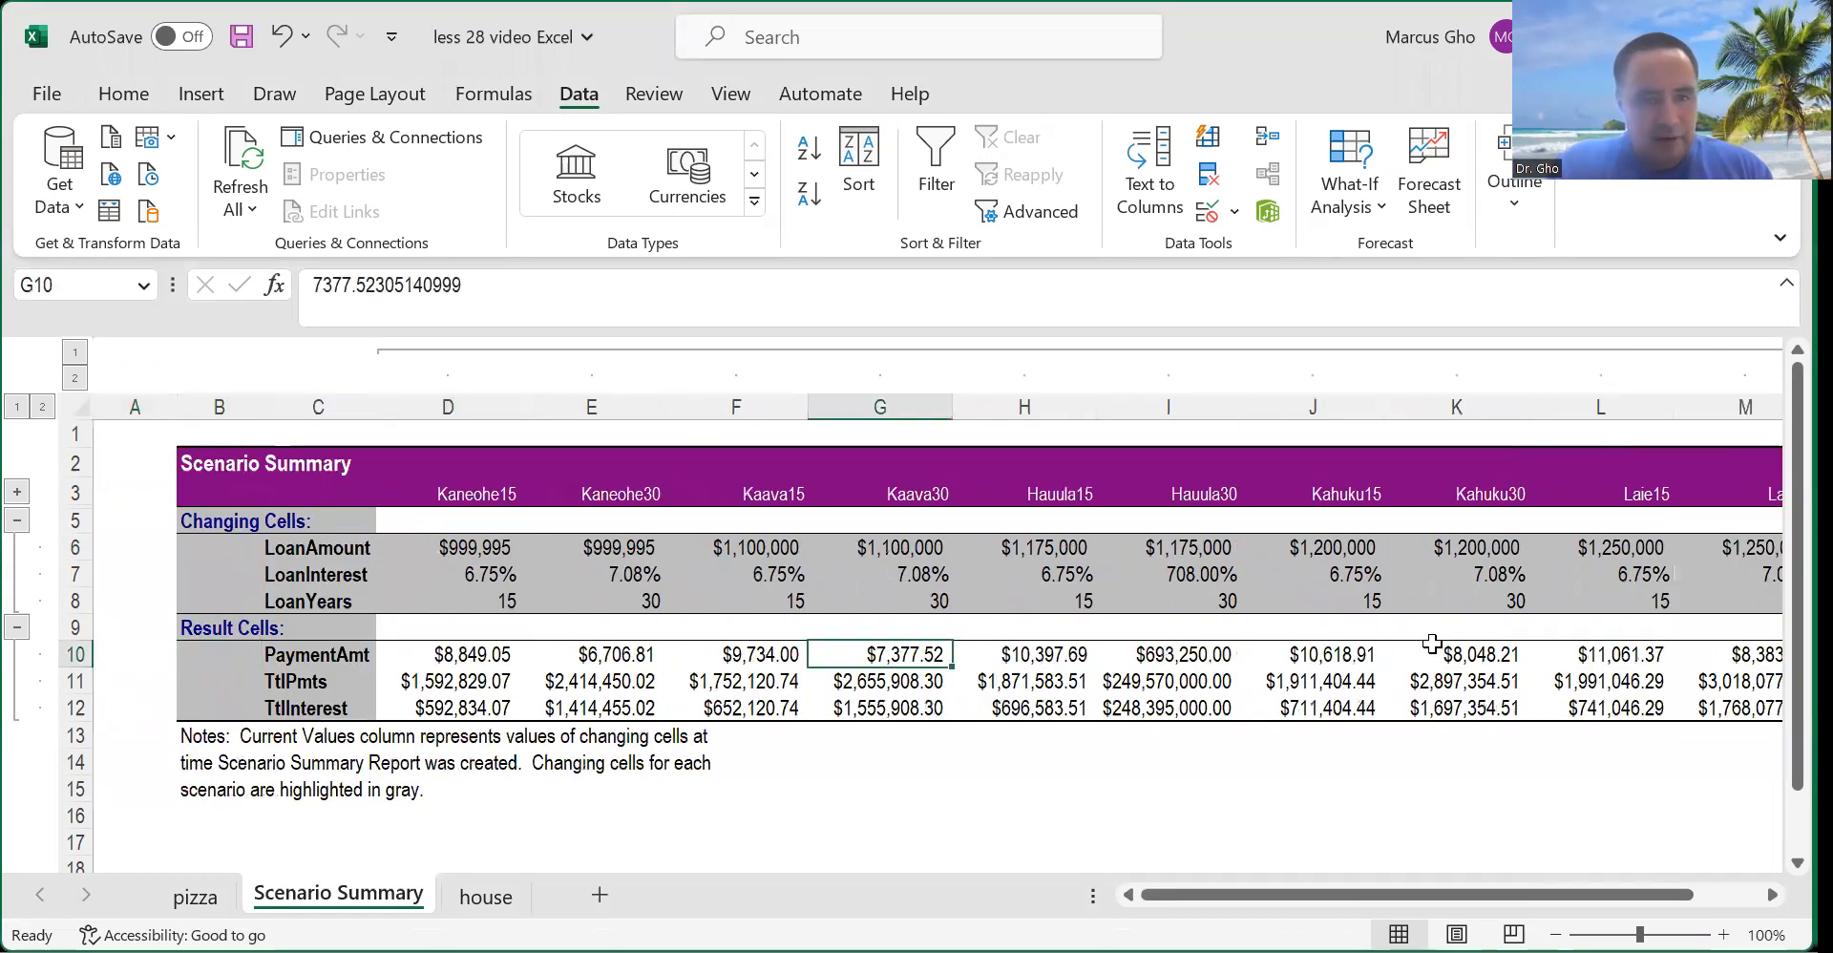
key(Left)
key(Left)
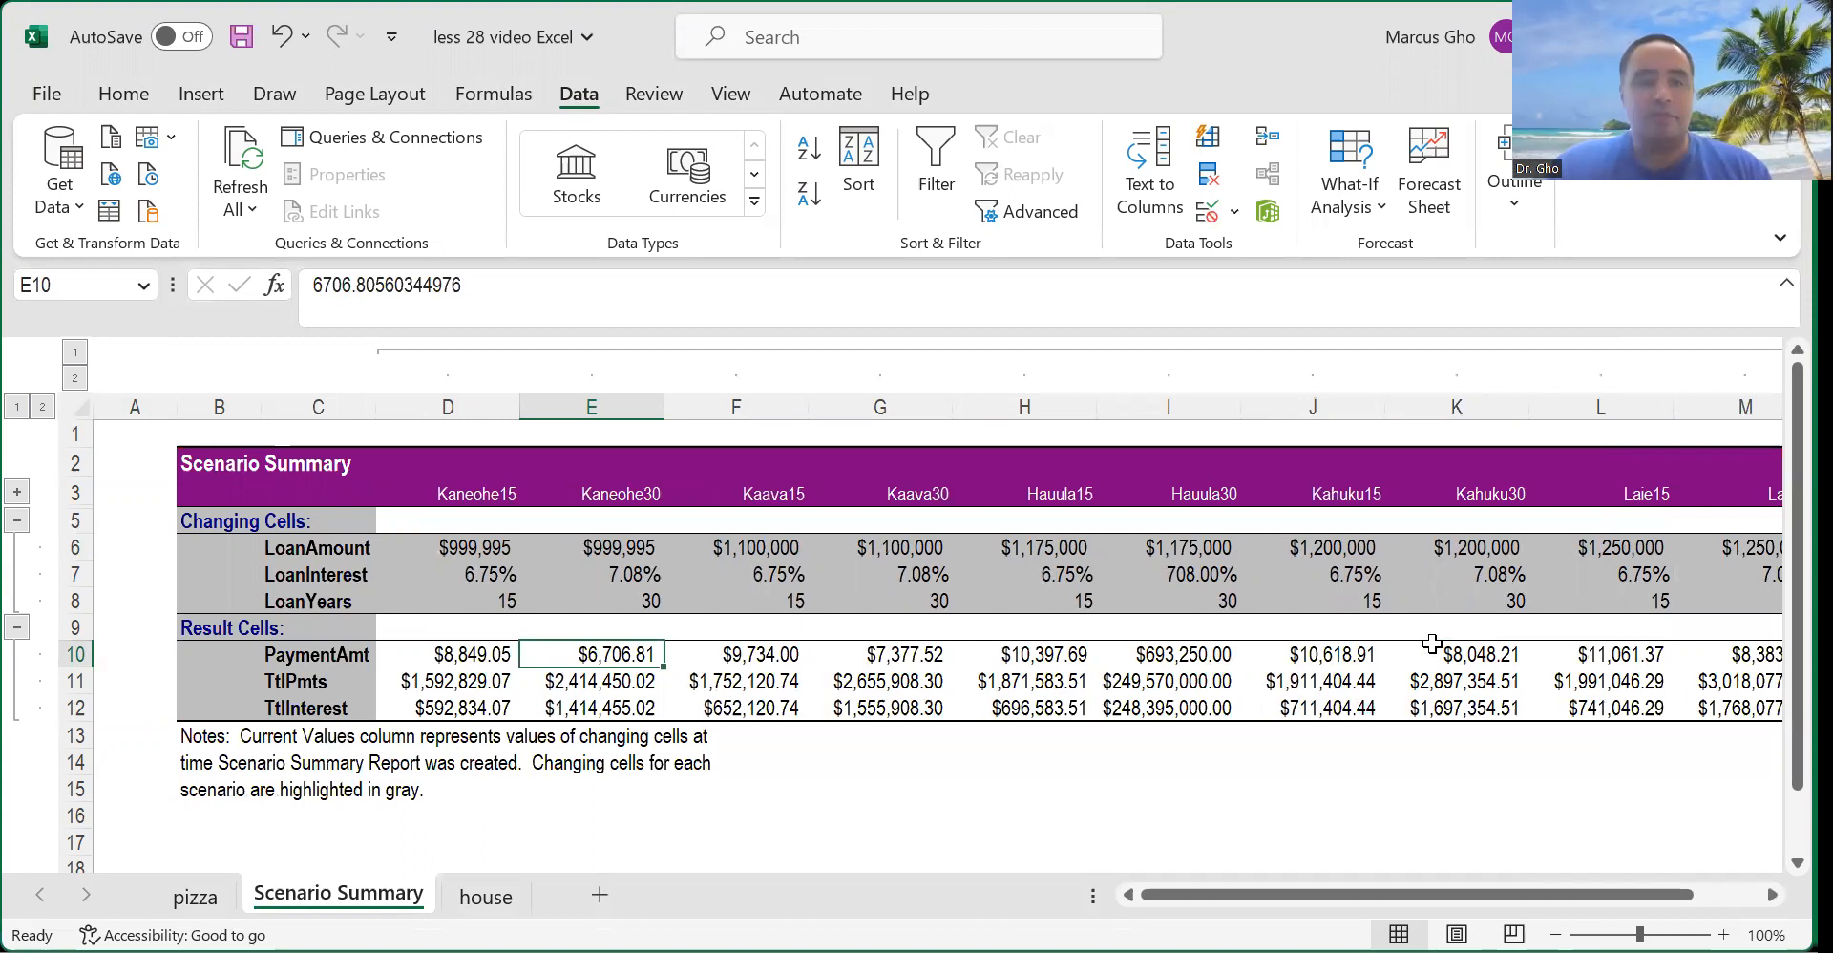
key(Left)
key(Right)
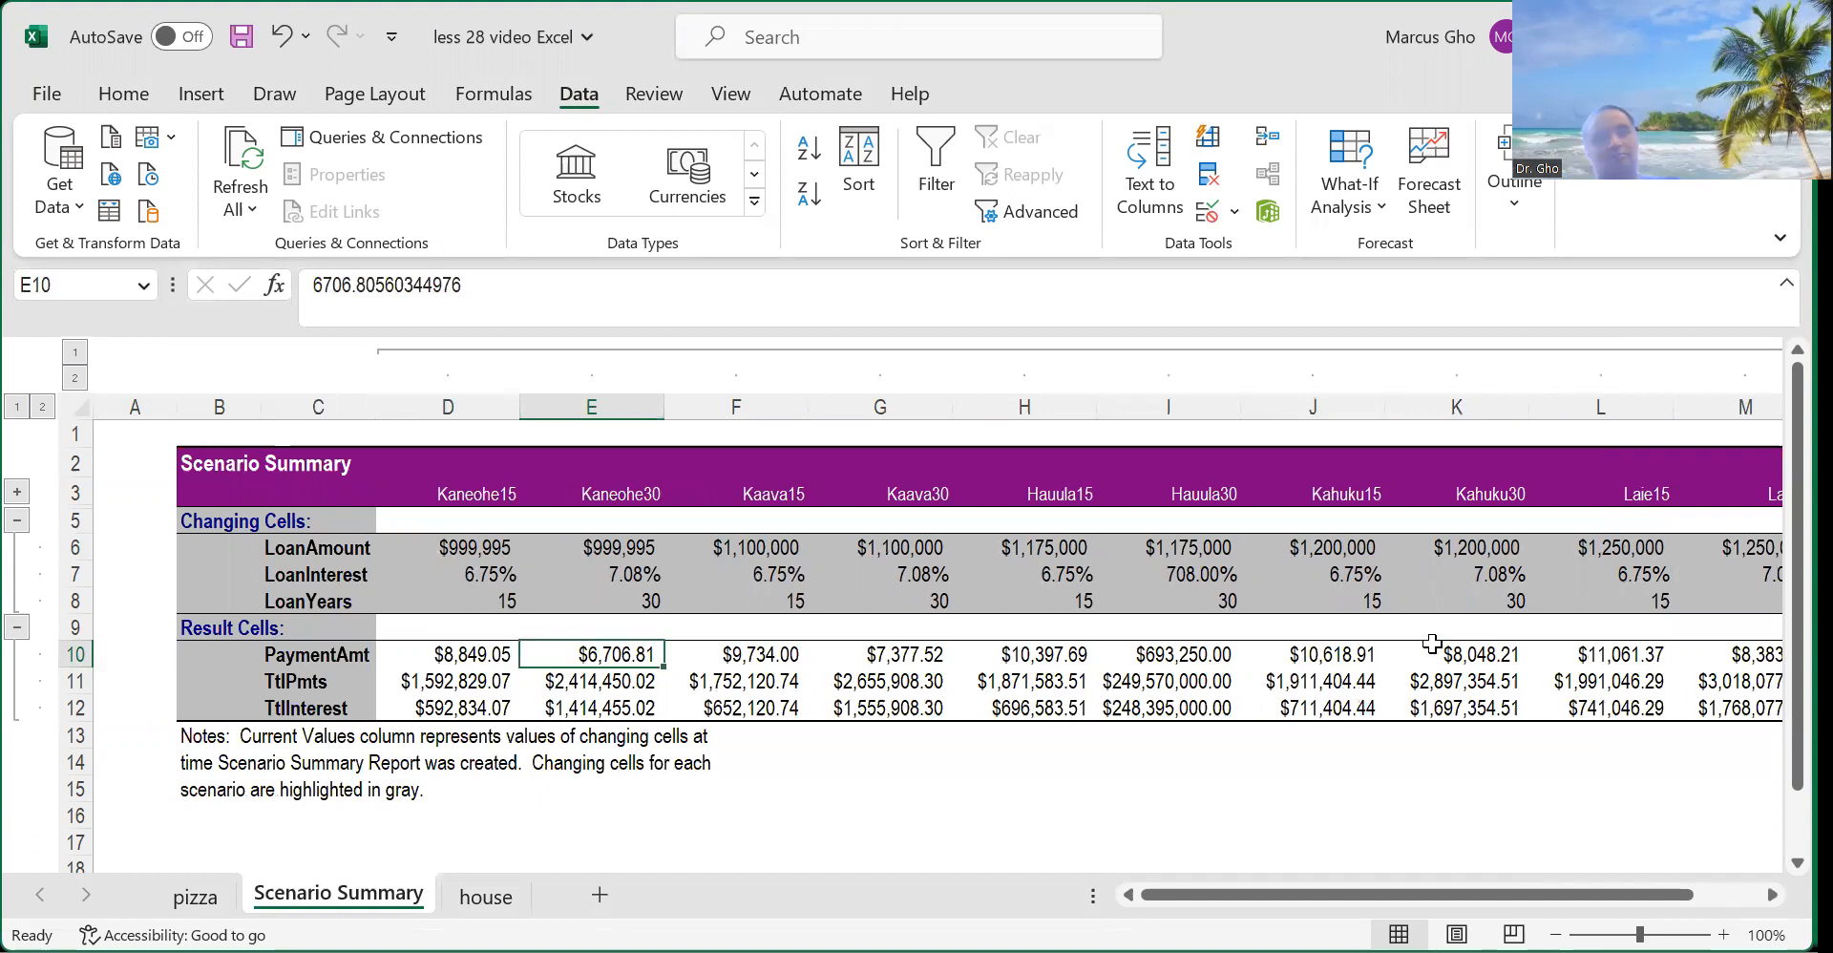